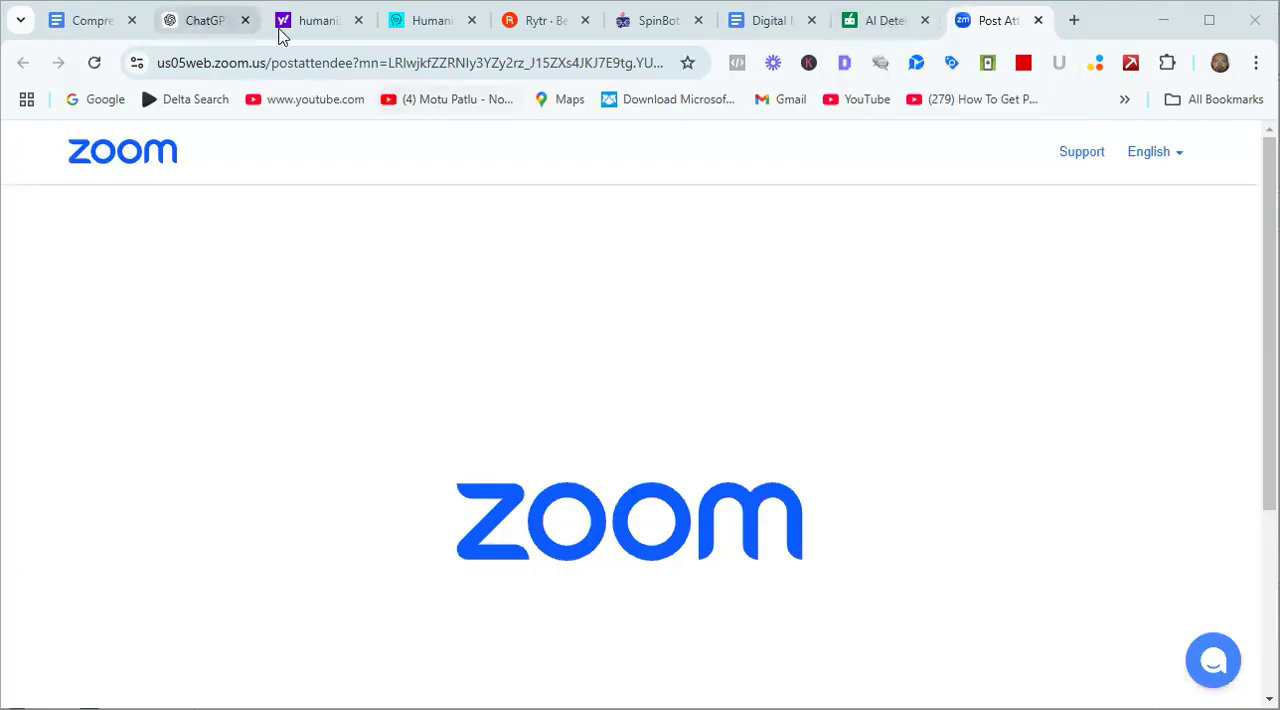
Switch to the Digital Marketing Blog document and start a new page after the Conclusion section.
{"action": "left_click", "coordinate": [752, 32]}
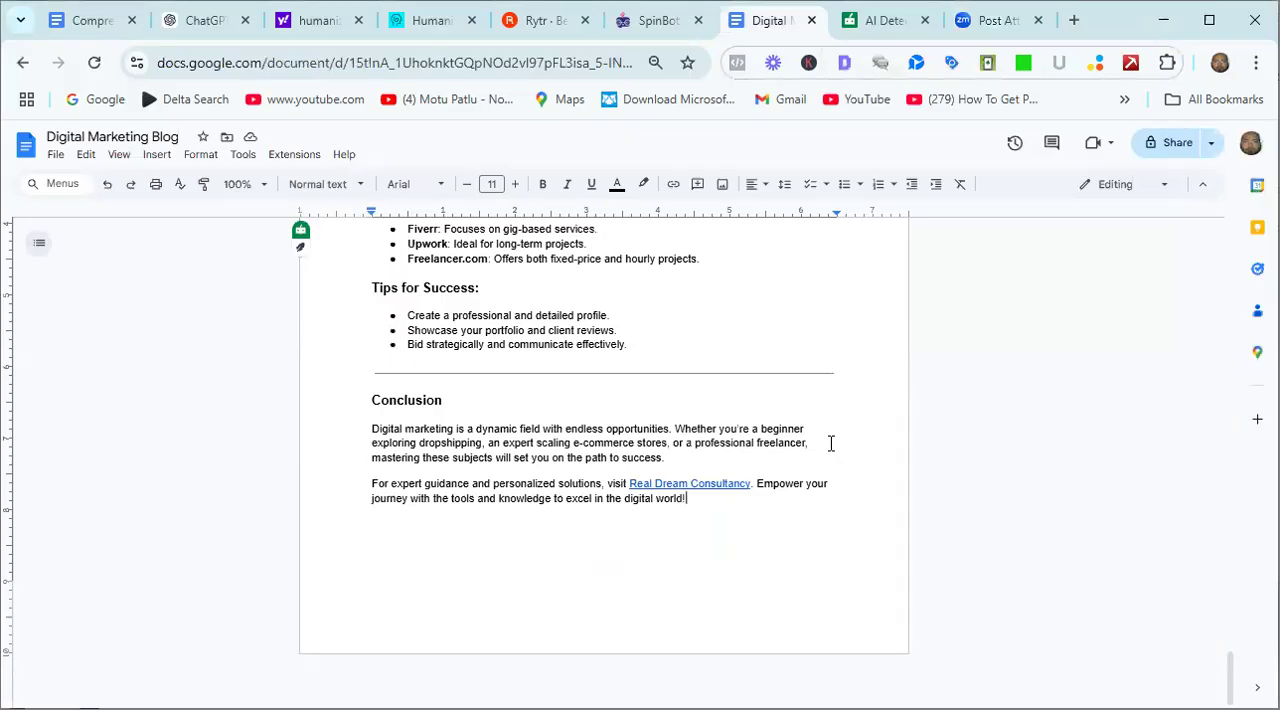
{"action": "key", "text": "ctrl+Return"}
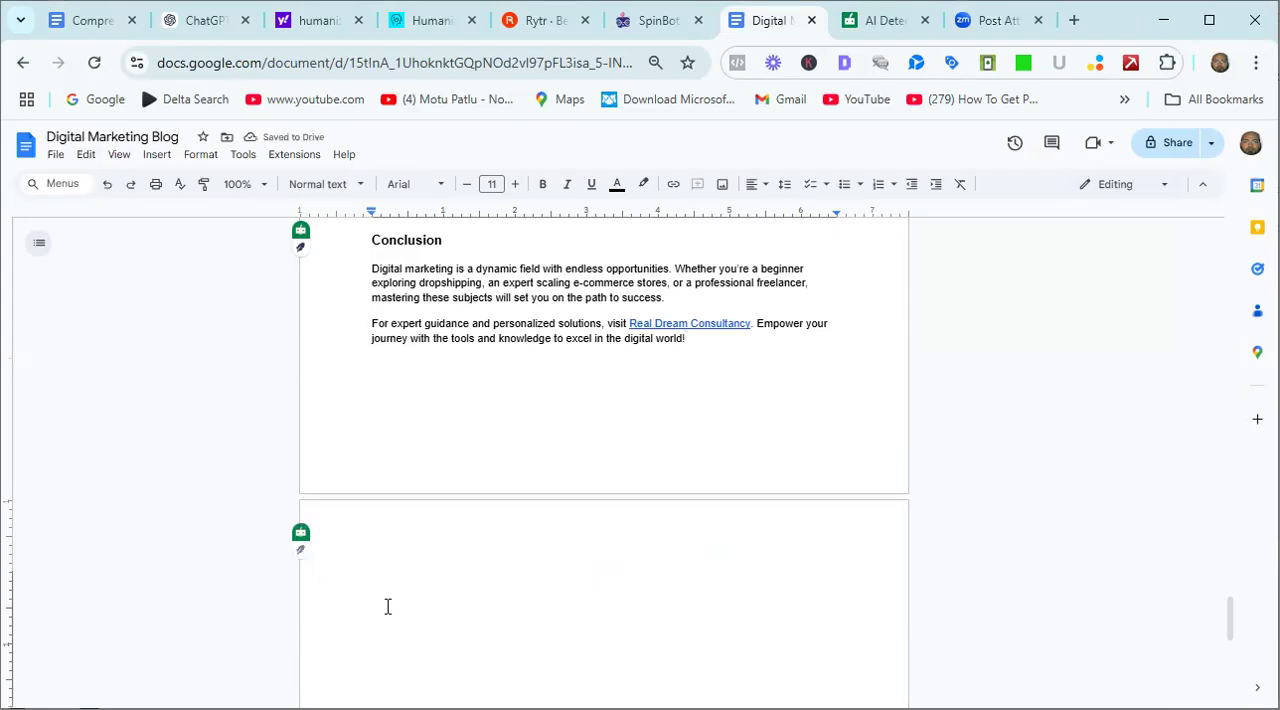
{"action": "key", "text": "BackSpace"}
{"action": "key", "text": "BackSpace"}
{"action": "key", "text": "BackSpace"}
{"action": "key", "text": "BackSpace"}
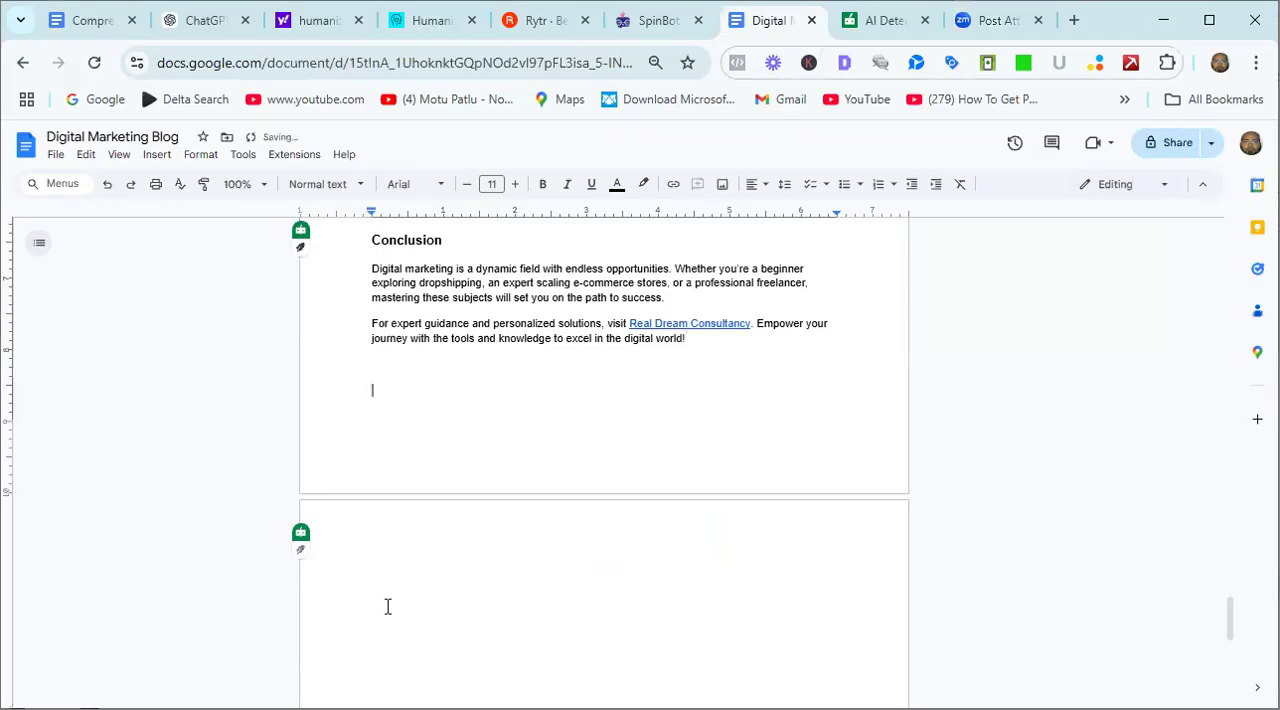
{"action": "key", "text": "Return"}
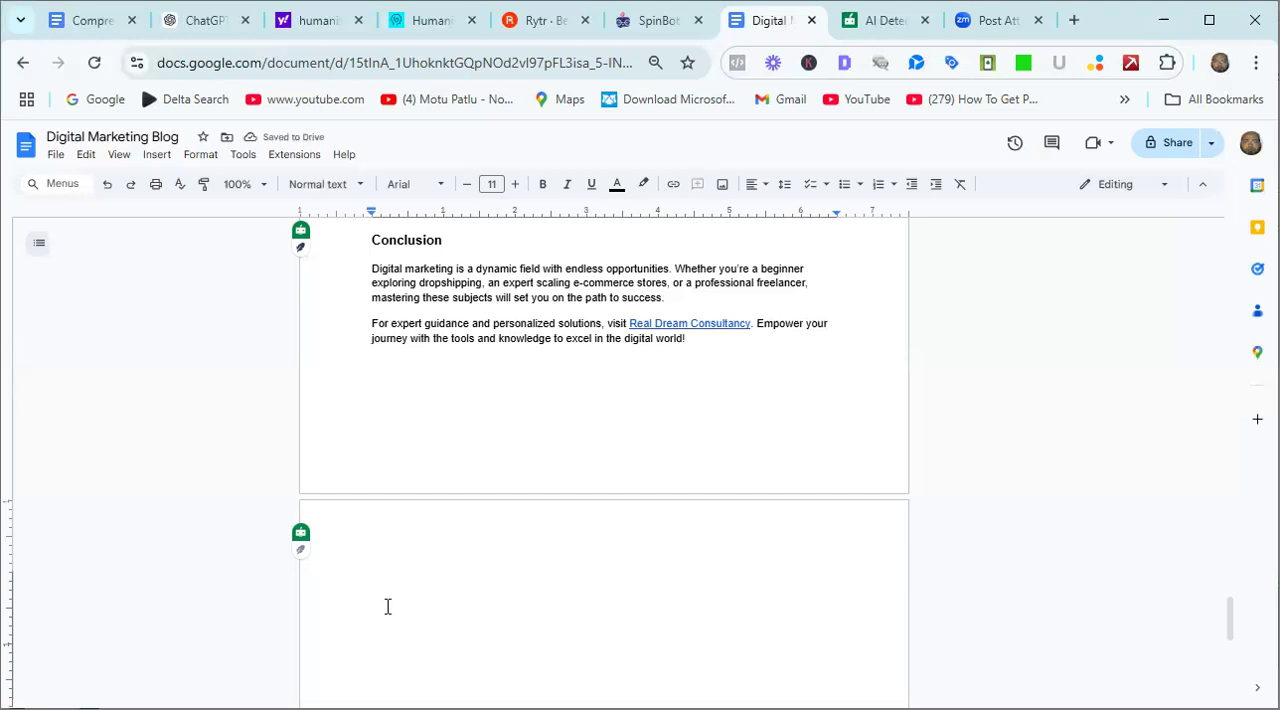
Enter the heading line "Digital Marketing Blog # 02" on the new page and begin a new line below it.
{"action": "type", "text": "W"}
{"action": "key", "text": "BackSpace"}
{"action": "type", "text": "Digital M"}
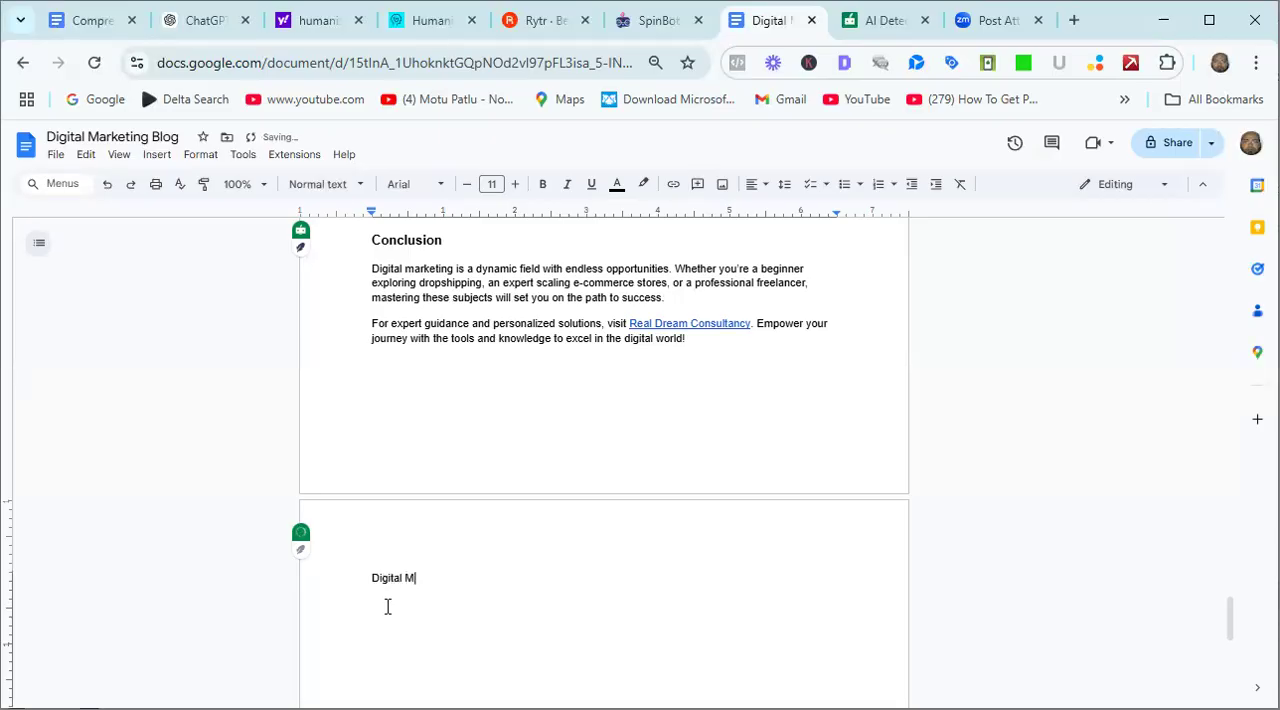
{"action": "type", "text": "arketing Blog # 02"}
{"action": "key", "text": "Return"}
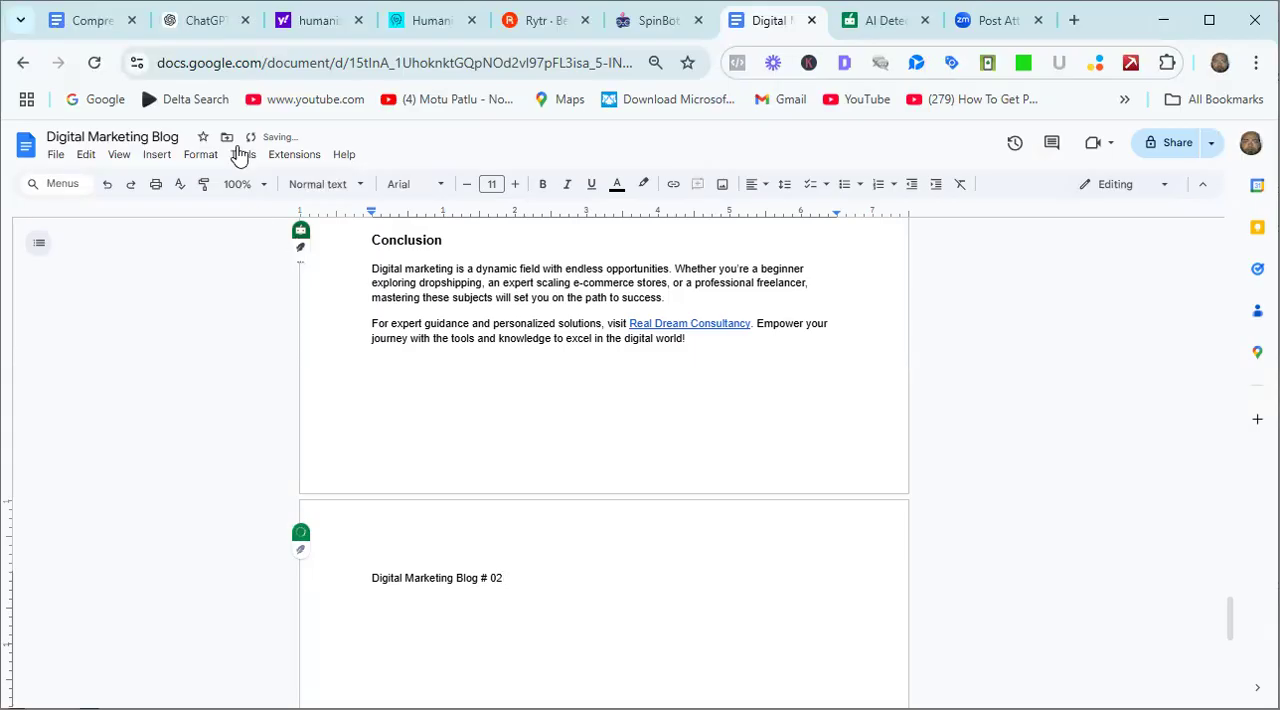
Bring the full Digital Marketing Article from ChatGPT into the document, pasting it below the "Digital Marketing Blog # 02" line.
{"action": "left_click", "coordinate": [205, 24]}
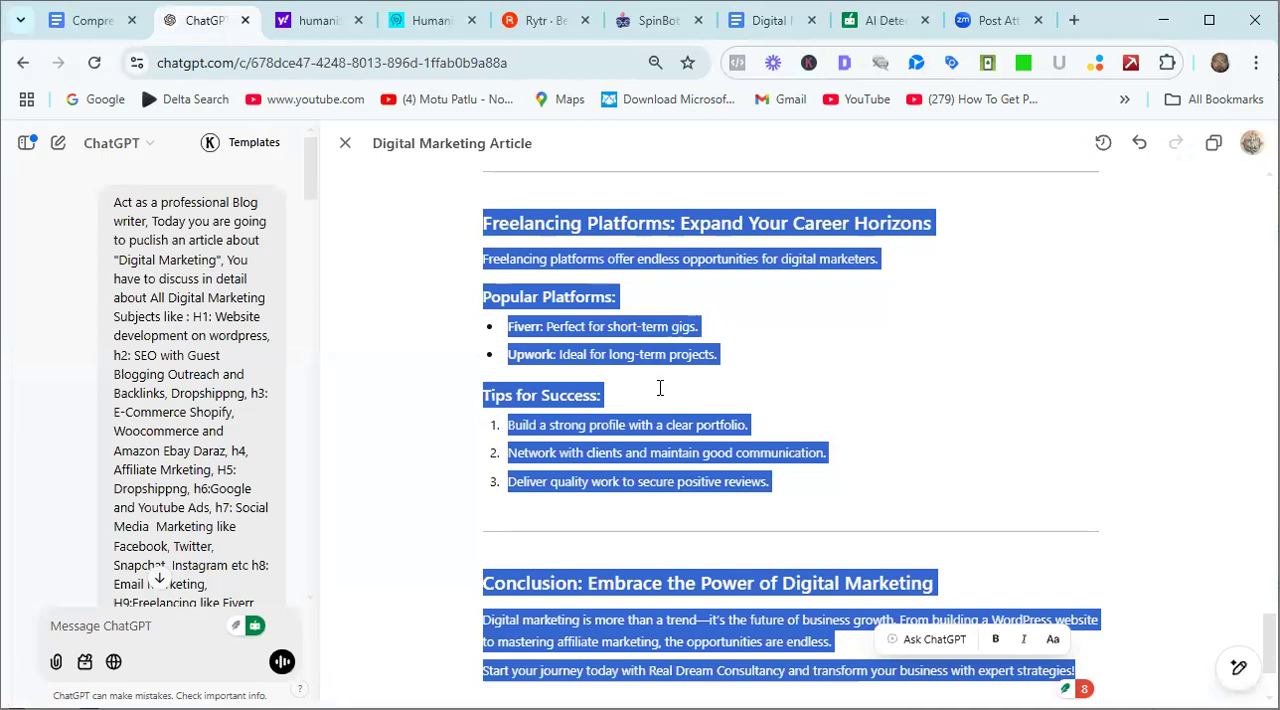
{"action": "left_click", "coordinate": [770, 22]}
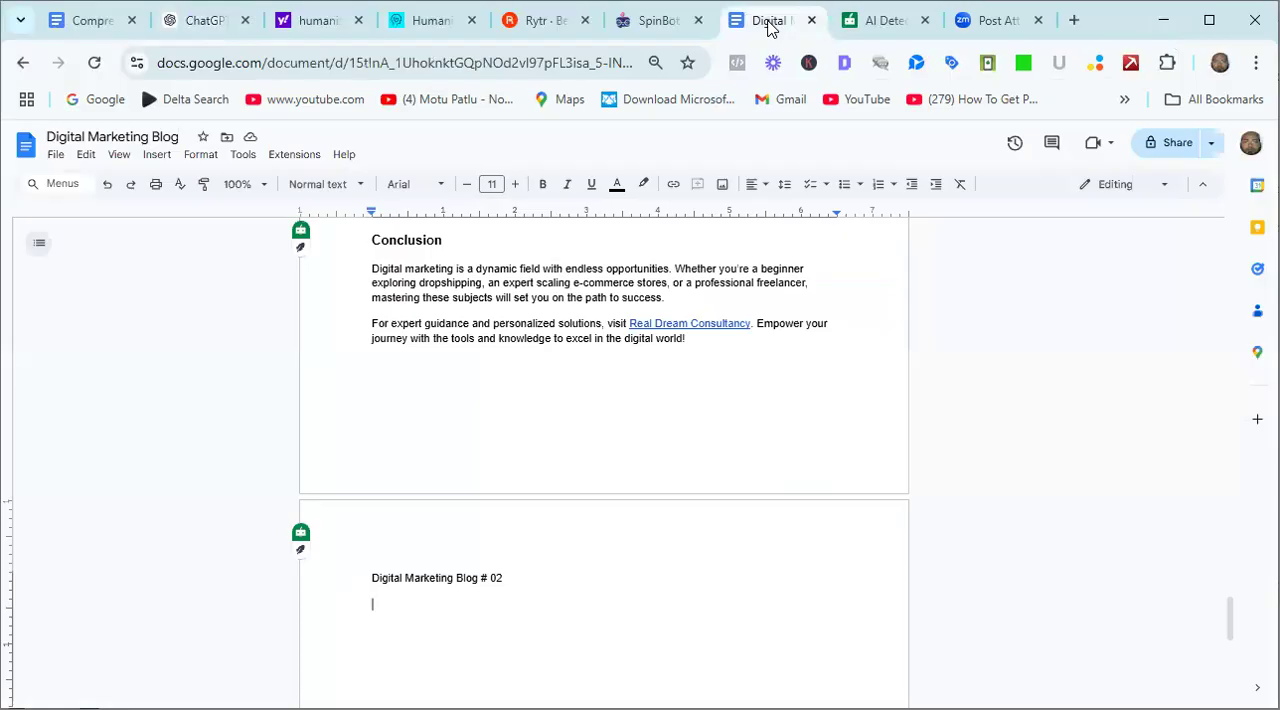
{"action": "key", "text": "ctrl+v"}
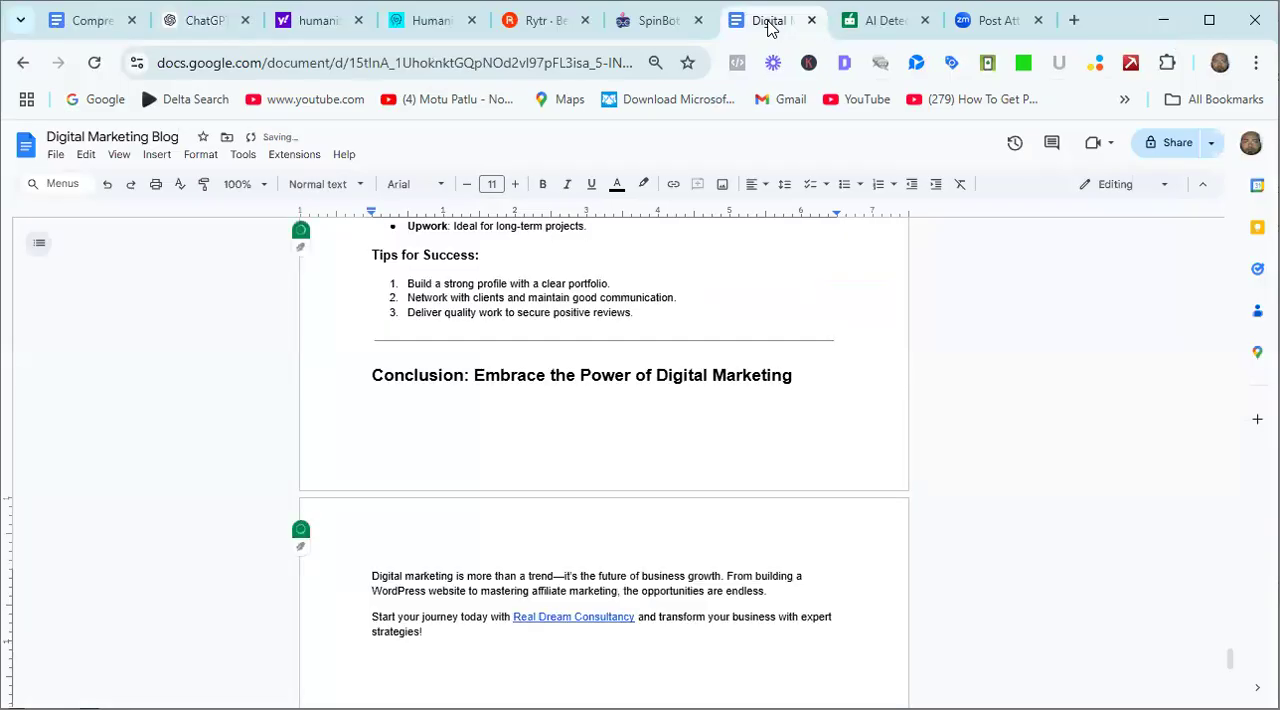
Look back through the pasted article from its conclusion up to the title "The Ultimate Guide to Digital Marketing".
{"action": "key", "text": "Up"}
{"action": "key", "text": "Up"}
{"action": "key", "text": "Up"}
{"action": "key", "text": "Up"}
{"action": "key", "text": "Up"}
{"action": "key", "text": "Up"}
{"action": "key", "text": "Up"}
{"action": "key", "text": "Up"}
{"action": "key", "text": "Up"}
{"action": "key", "text": "Up"}
{"action": "key", "text": "Up"}
{"action": "key", "text": "Up"}
{"action": "key", "text": "Up"}
{"action": "key", "text": "Up"}
{"action": "key", "text": "Up"}
{"action": "key", "text": "Up"}
{"action": "key", "text": "Up"}
{"action": "key", "text": "Up"}
{"action": "key", "text": "Up"}
{"action": "key", "text": "Up"}
{"action": "key", "text": "Up"}
{"action": "key", "text": "Up"}
{"action": "key", "text": "Up"}
{"action": "key", "text": "Up"}
{"action": "key", "text": "Up"}
{"action": "key", "text": "Up"}
{"action": "key", "text": "Up"}
{"action": "key", "text": "Up"}
{"action": "key", "text": "Up"}
{"action": "key", "text": "Up"}
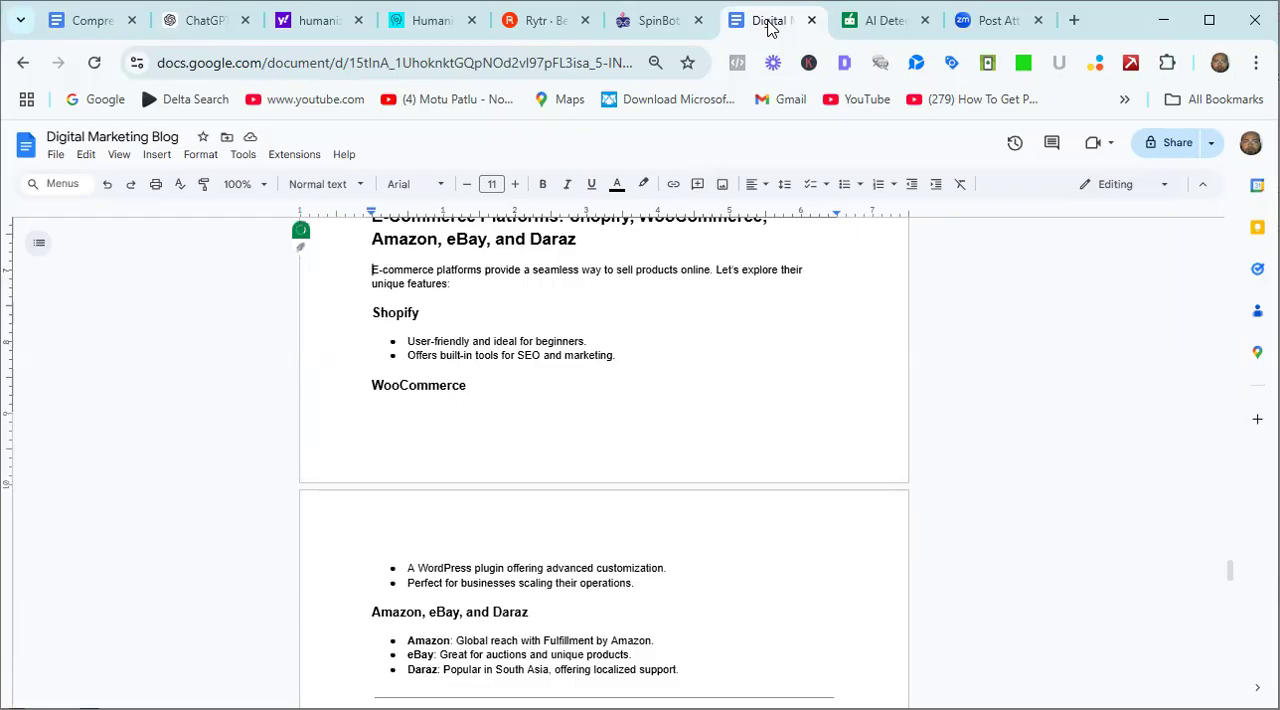
{"action": "key", "text": "Up"}
{"action": "key", "text": "Up"}
{"action": "key", "text": "Up"}
{"action": "key", "text": "Up"}
{"action": "key", "text": "Up"}
{"action": "key", "text": "Up"}
{"action": "key", "text": "Up"}
{"action": "key", "text": "Up"}
{"action": "key", "text": "Up"}
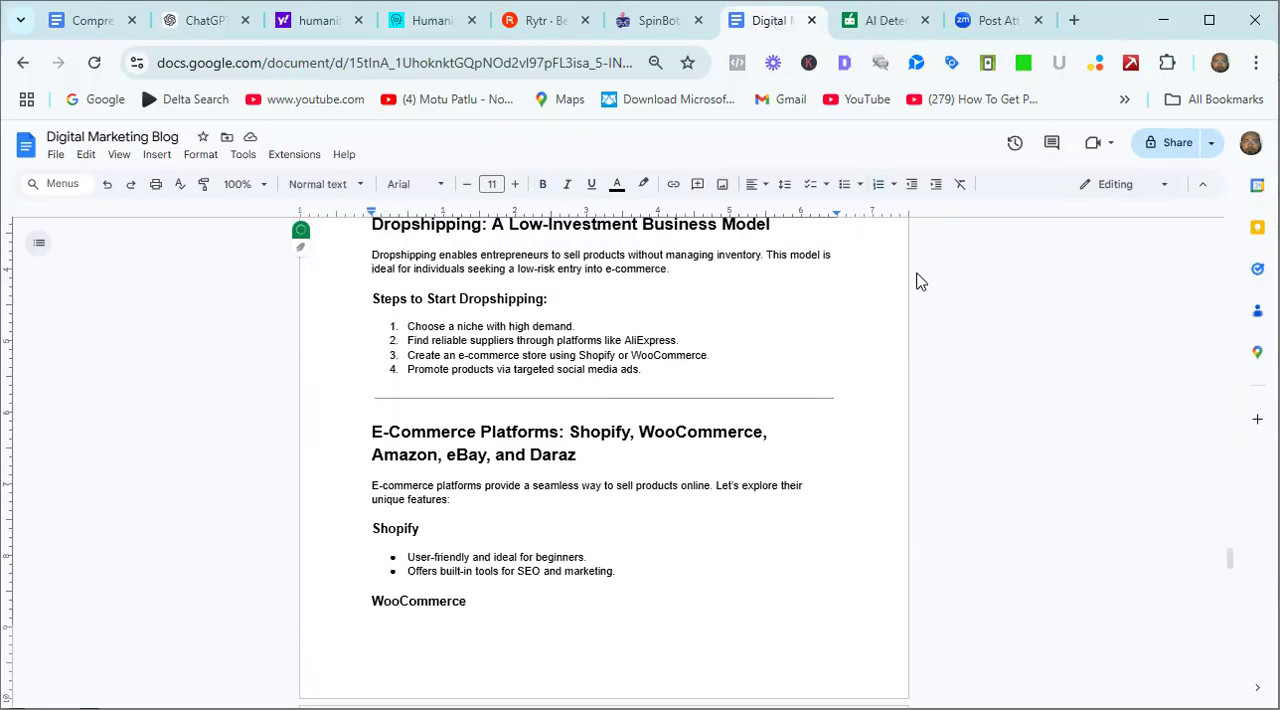
{"action": "key", "text": "Up"}
{"action": "key", "text": "Up"}
{"action": "key", "text": "Up"}
{"action": "key", "text": "Up"}
{"action": "key", "text": "Up"}
{"action": "key", "text": "Up"}
{"action": "key", "text": "Up"}
{"action": "key", "text": "Up"}
{"action": "key", "text": "Up"}
{"action": "key", "text": "Up"}
{"action": "key", "text": "Up"}
{"action": "key", "text": "Up"}
{"action": "key", "text": "Up"}
{"action": "key", "text": "Up"}
{"action": "key", "text": "Up"}
{"action": "key", "text": "Up"}
{"action": "key", "text": "Up"}
{"action": "key", "text": "Up"}
{"action": "key", "text": "Up"}
{"action": "key", "text": "Up"}
{"action": "key", "text": "Up"}
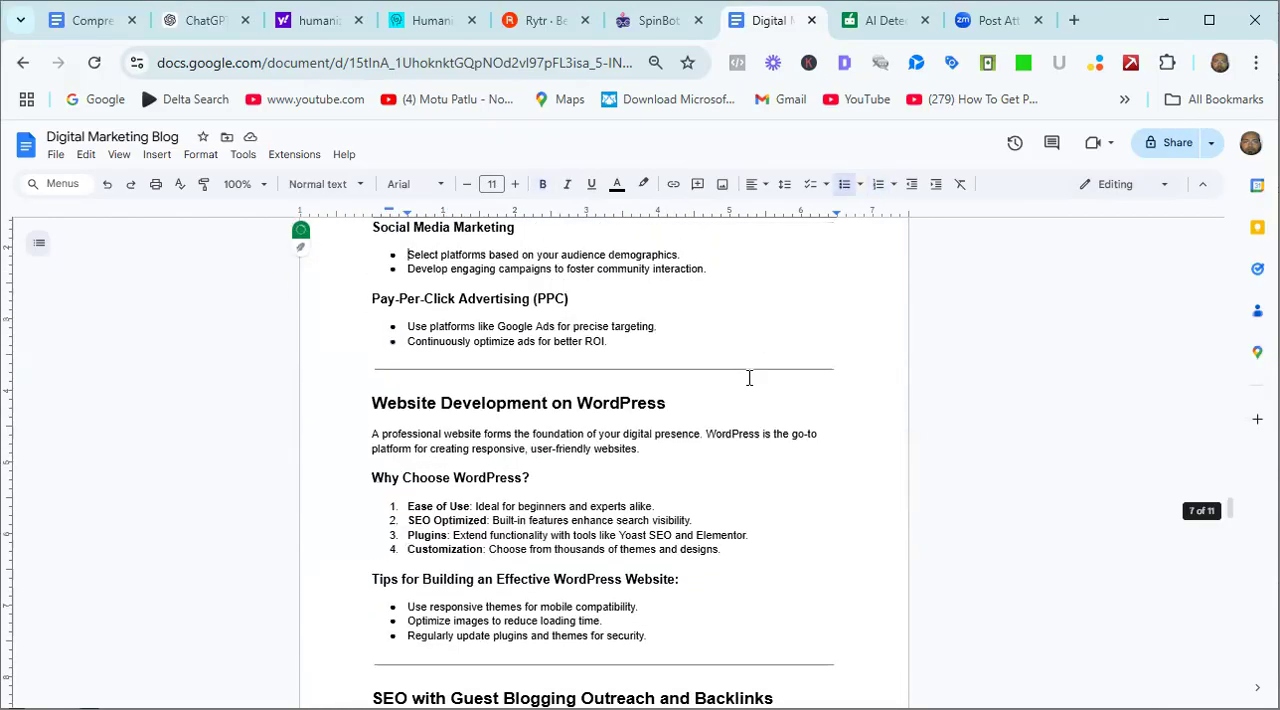
{"action": "key", "text": "Up"}
{"action": "key", "text": "Up"}
{"action": "key", "text": "Up"}
{"action": "key", "text": "Up"}
{"action": "key", "text": "Up"}
{"action": "key", "text": "Up"}
{"action": "key", "text": "Up"}
{"action": "key", "text": "Up"}
{"action": "key", "text": "Up"}
{"action": "key", "text": "Up"}
{"action": "key", "text": "Up"}
{"action": "key", "text": "Up"}
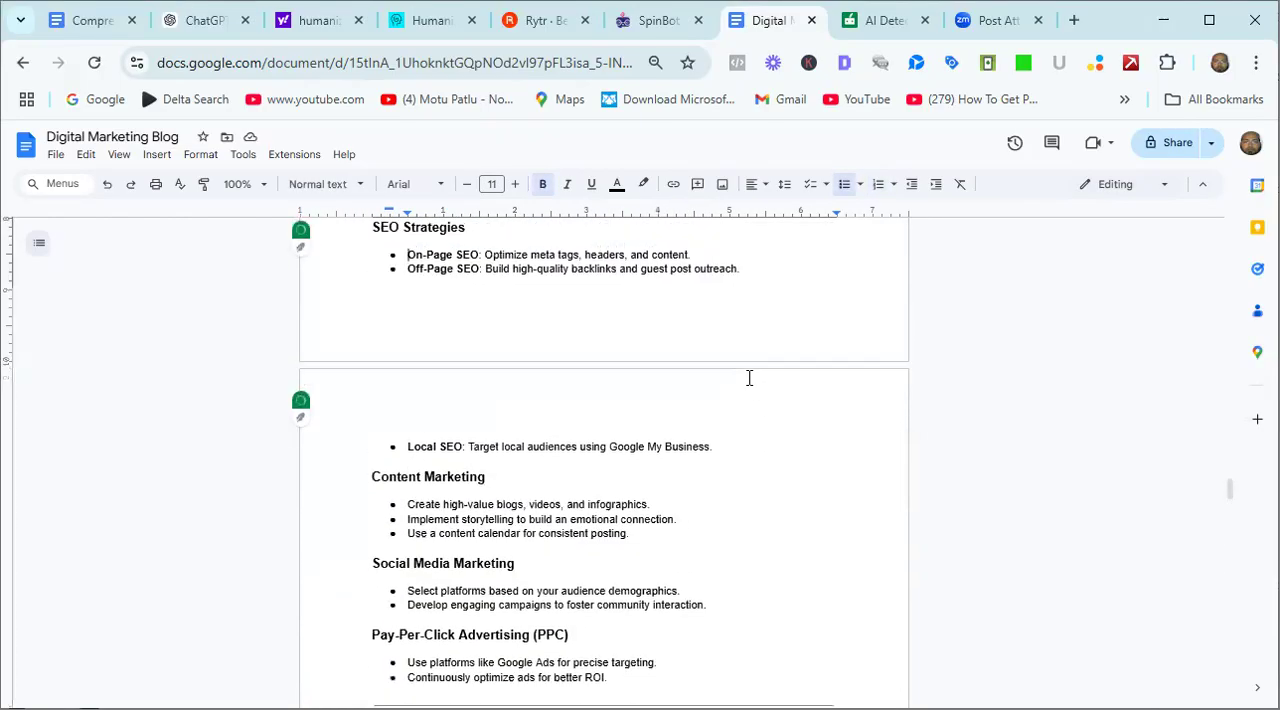
{"action": "key", "text": "Up"}
{"action": "key", "text": "Up"}
{"action": "key", "text": "Up"}
{"action": "key", "text": "Up"}
{"action": "key", "text": "Up"}
{"action": "key", "text": "Up"}
{"action": "key", "text": "Up"}
{"action": "key", "text": "Up"}
{"action": "key", "text": "Up"}
{"action": "key", "text": "Up"}
{"action": "key", "text": "Up"}
{"action": "key", "text": "Up"}
{"action": "key", "text": "Up"}
{"action": "key", "text": "Up"}
{"action": "key", "text": "Up"}
{"action": "key", "text": "Up"}
{"action": "key", "text": "Up"}
{"action": "key", "text": "Up"}
{"action": "key", "text": "Up"}
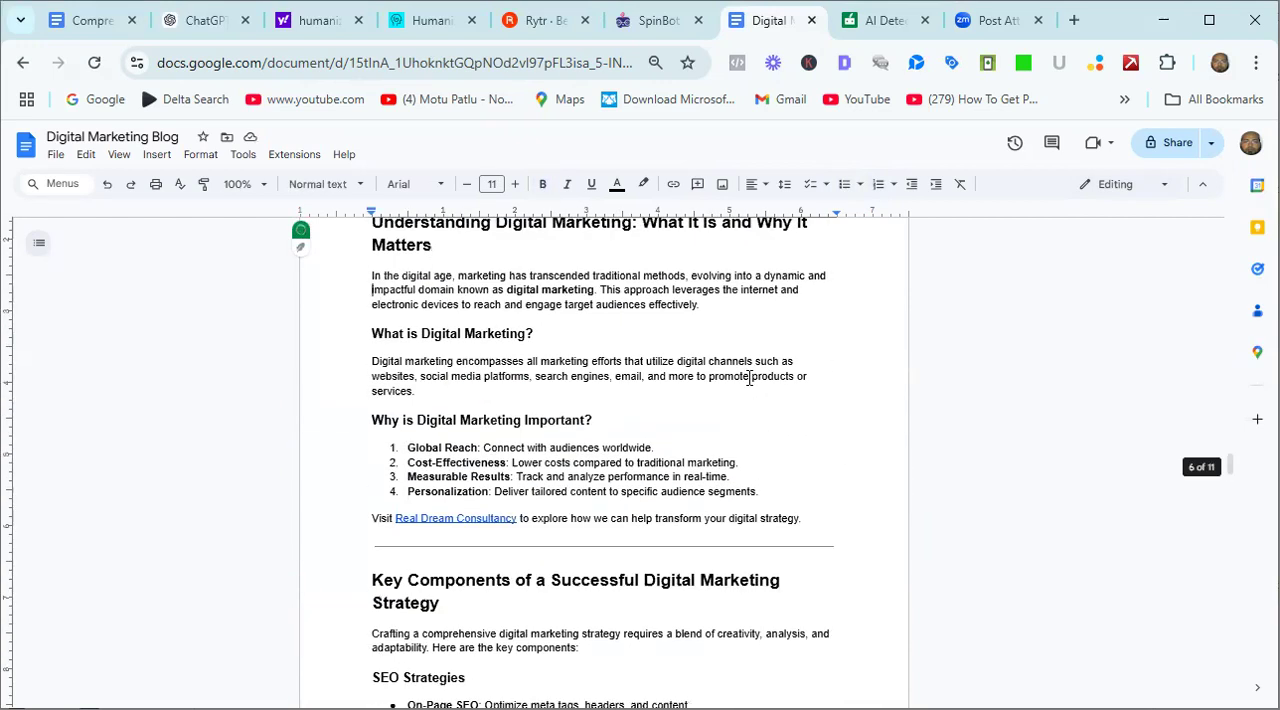
{"action": "key", "text": "Up"}
{"action": "key", "text": "Up"}
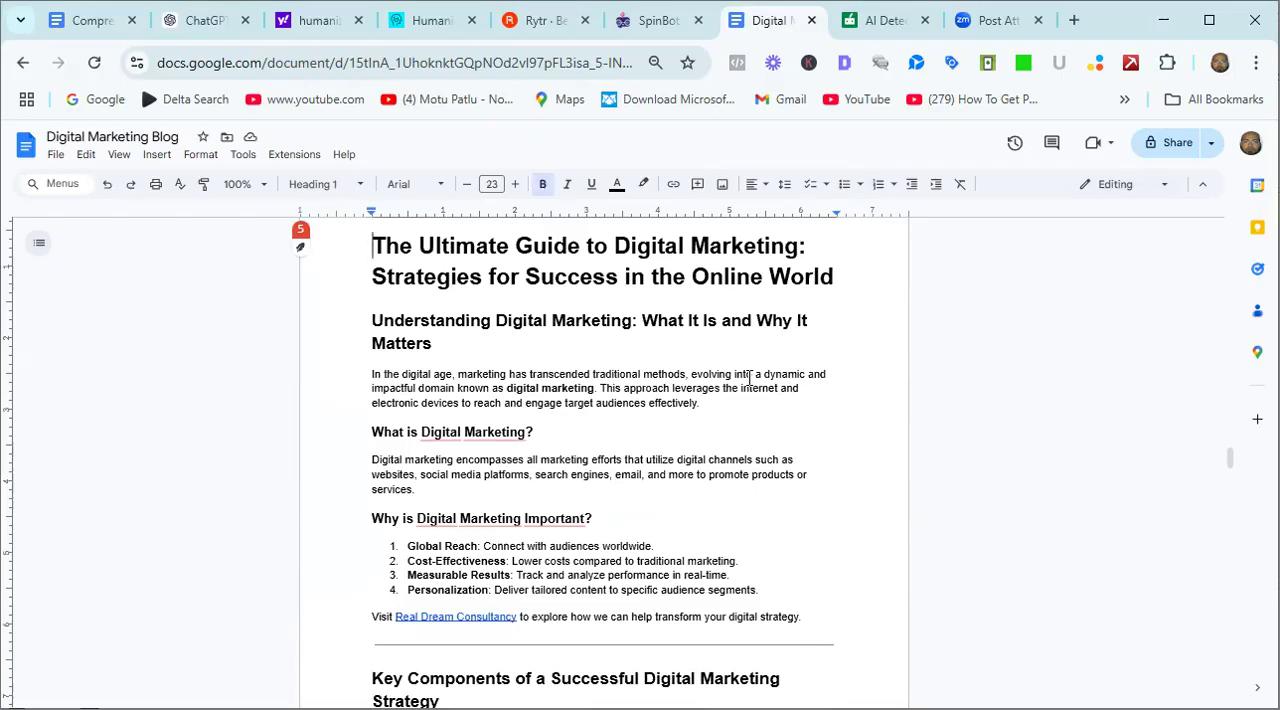
Read the article's opening sections on what digital marketing is and why it is important.
{"action": "key", "text": "Down"}
{"action": "key", "text": "Down"}
{"action": "key", "text": "Down"}
{"action": "key", "text": "Down"}
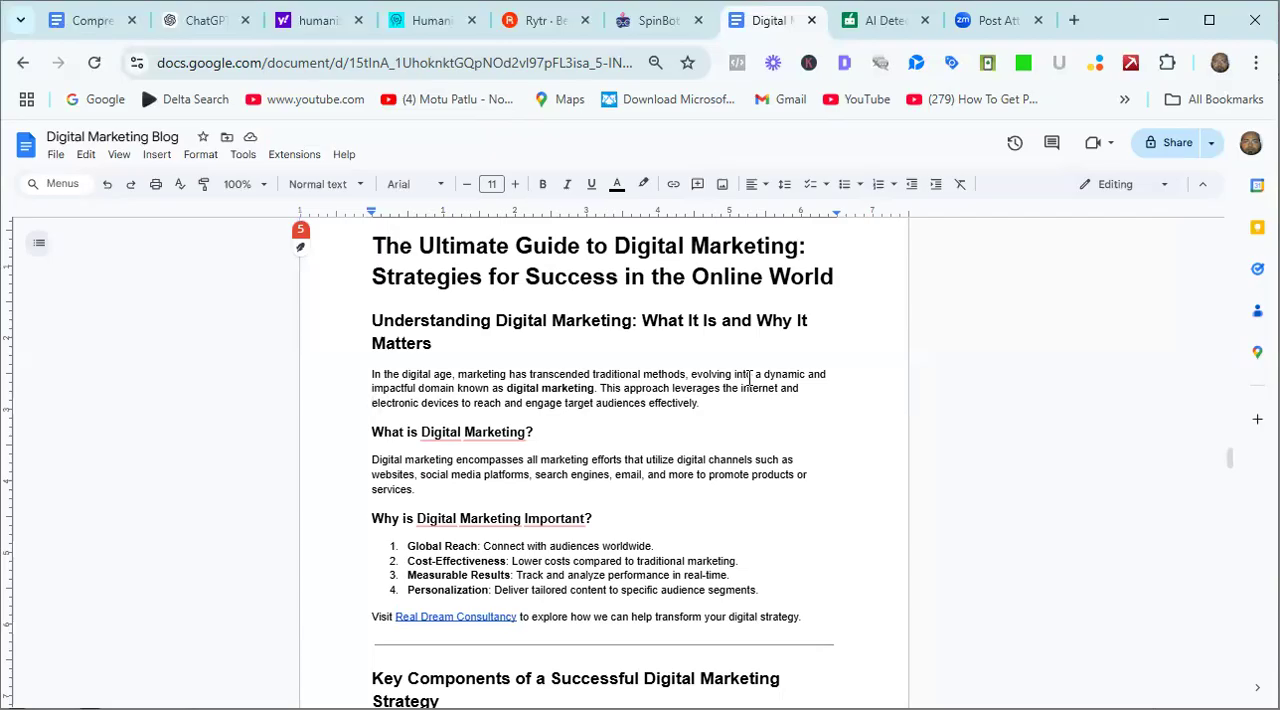
{"action": "key", "text": "Down"}
{"action": "key", "text": "Down"}
{"action": "key", "text": "Down"}
{"action": "key", "text": "Down"}
{"action": "key", "text": "Down"}
{"action": "key", "text": "Down"}
{"action": "key", "text": "Down"}
{"action": "key", "text": "Down"}
{"action": "key", "text": "Down"}
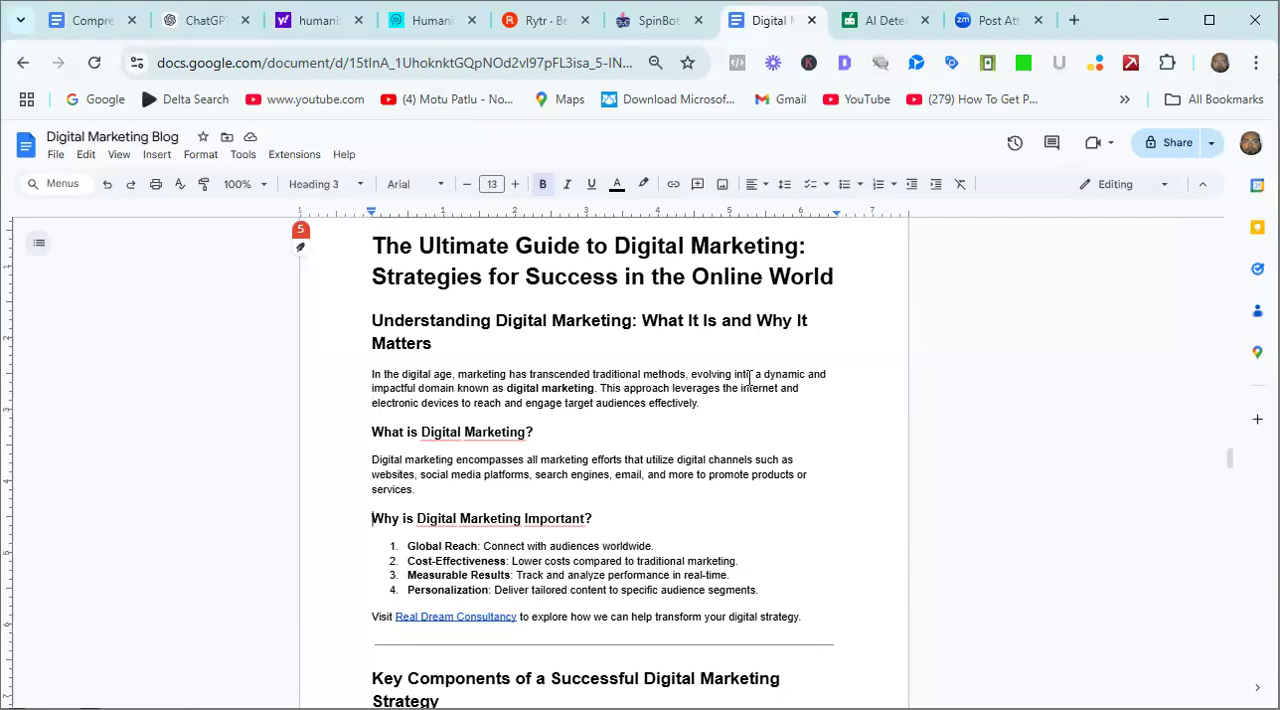
{"action": "key", "text": "Down"}
{"action": "key", "text": "Down"}
{"action": "key", "text": "Down"}
{"action": "key", "text": "Down"}
{"action": "key", "text": "Down"}
{"action": "key", "text": "Down"}
{"action": "key", "text": "Down"}
{"action": "key", "text": "Down"}
{"action": "key", "text": "Down"}
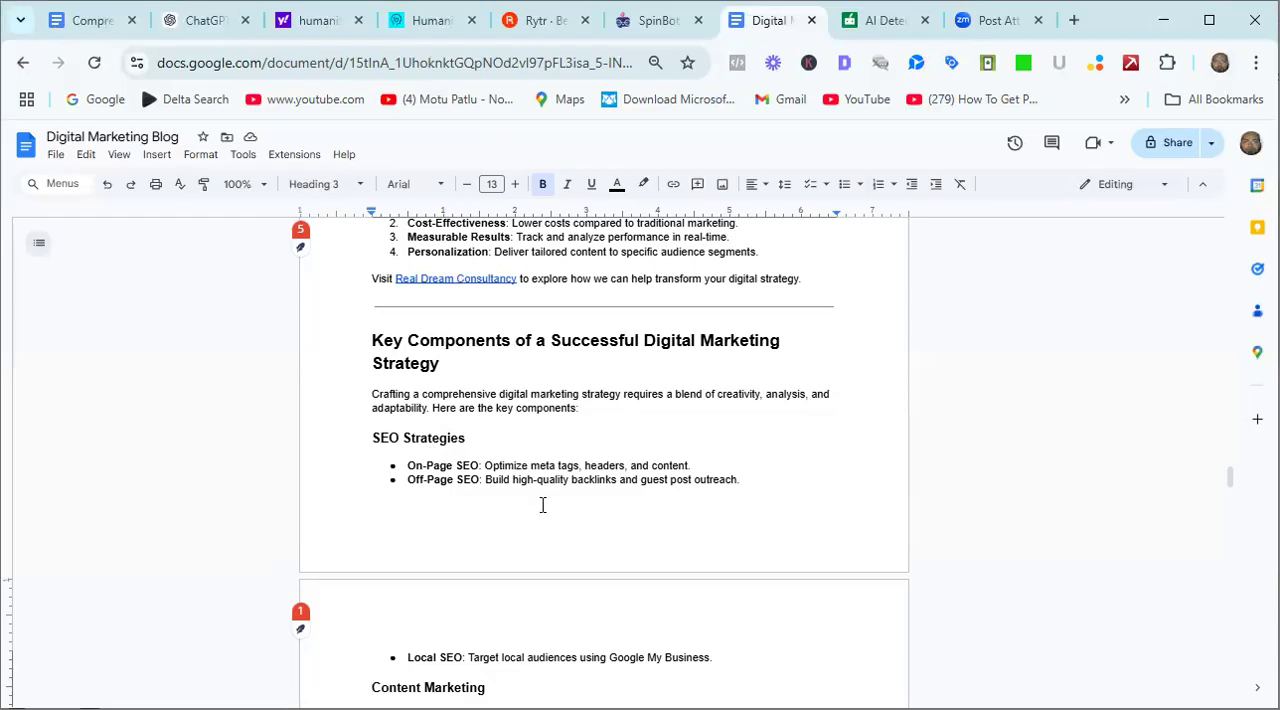
Review the remaining sections of the pasted article, from the key strategy components through WordPress, e-commerce, ads and freelancing to the conclusion.
{"action": "key", "text": "Down"}
{"action": "key", "text": "Down"}
{"action": "key", "text": "Down"}
{"action": "key", "text": "Down"}
{"action": "key", "text": "Down"}
{"action": "key", "text": "Down"}
{"action": "key", "text": "Down"}
{"action": "key", "text": "Down"}
{"action": "key", "text": "Down"}
{"action": "key", "text": "Down"}
{"action": "key", "text": "Down"}
{"action": "key", "text": "Down"}
{"action": "key", "text": "Down"}
{"action": "key", "text": "Down"}
{"action": "key", "text": "Down"}
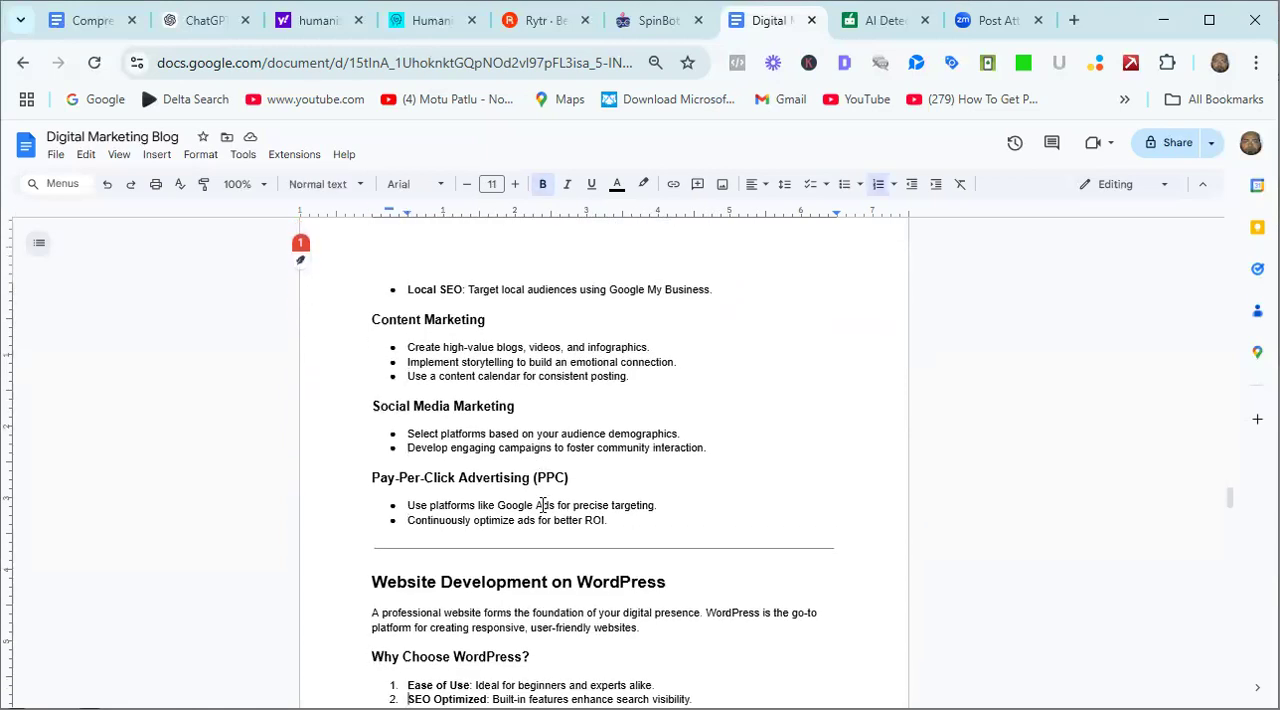
{"action": "key", "text": "Down"}
{"action": "key", "text": "Down"}
{"action": "key", "text": "Down"}
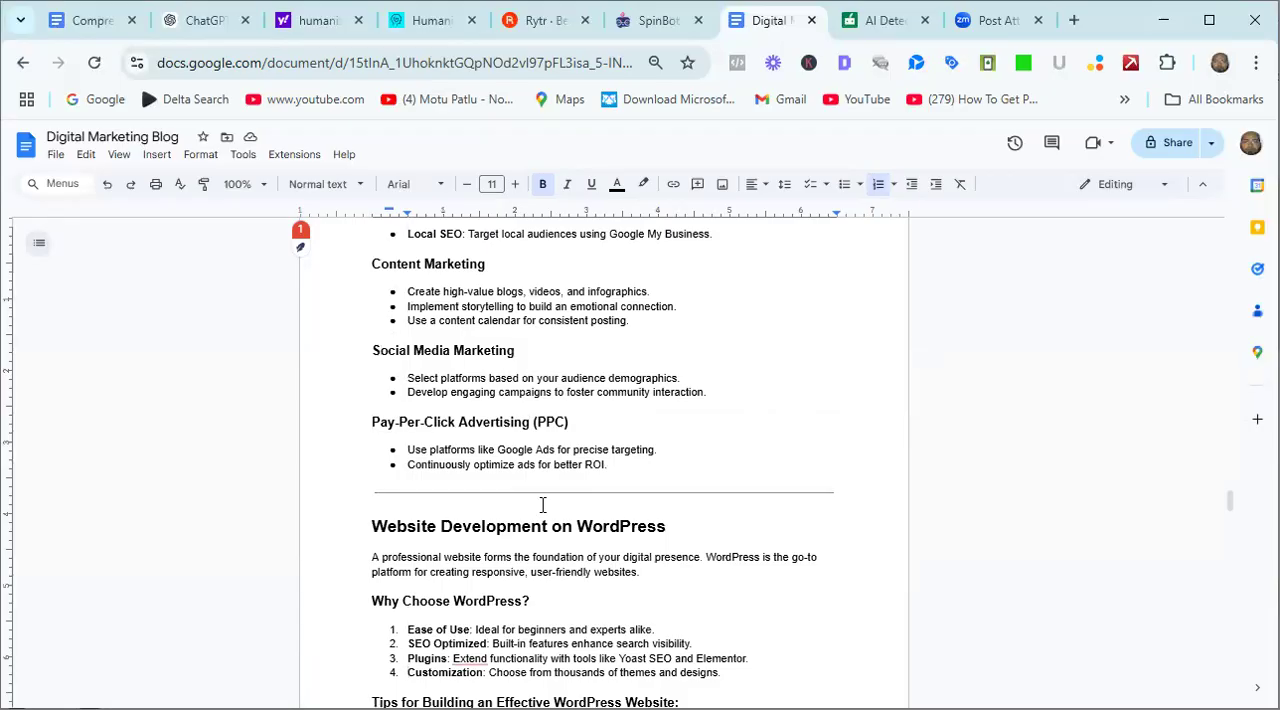
{"action": "key", "text": "Down"}
{"action": "key", "text": "Down"}
{"action": "key", "text": "Down"}
{"action": "key", "text": "Down"}
{"action": "key", "text": "Down"}
{"action": "key", "text": "Down"}
{"action": "key", "text": "Down"}
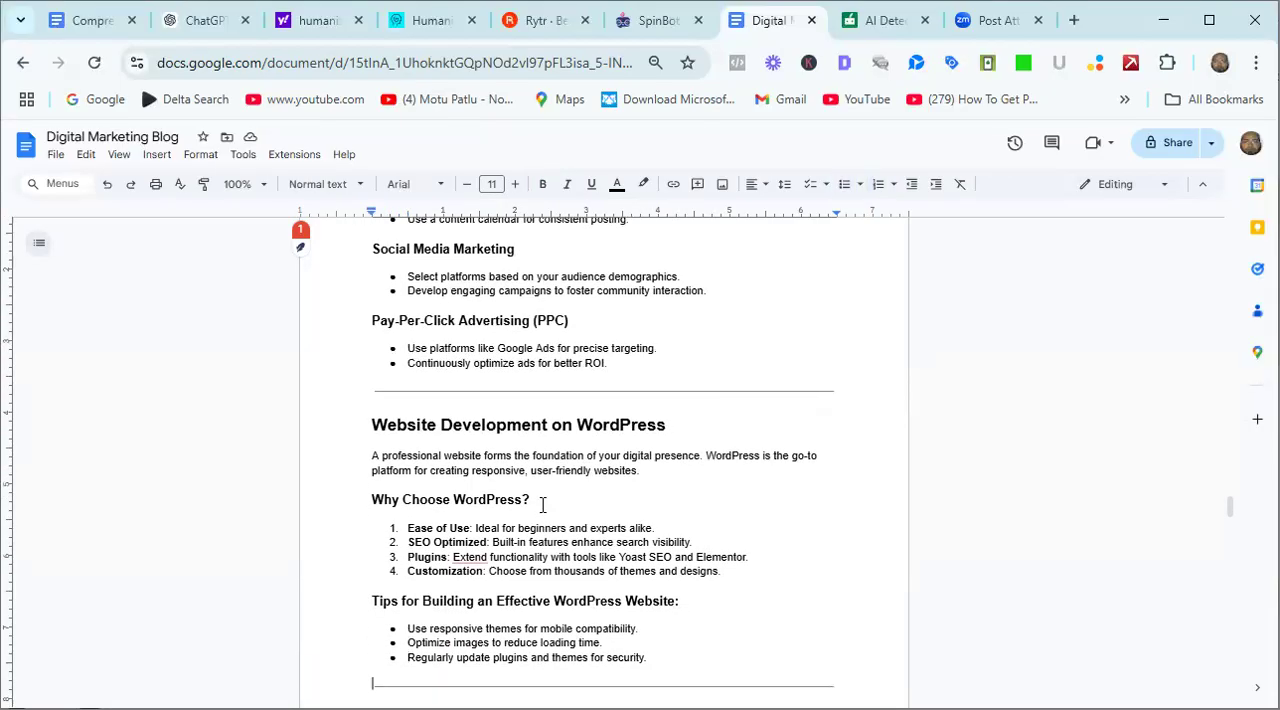
{"action": "key", "text": "Down"}
{"action": "key", "text": "Down"}
{"action": "key", "text": "Down"}
{"action": "key", "text": "Down"}
{"action": "key", "text": "Down"}
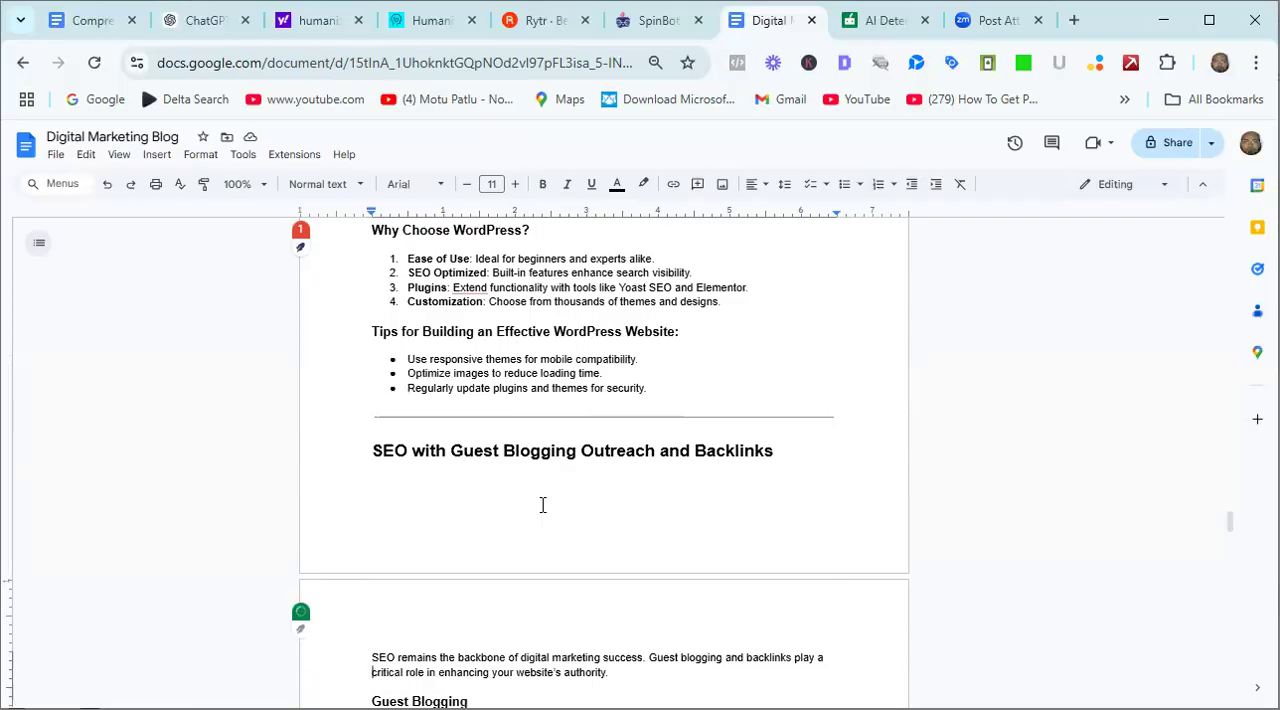
{"action": "key", "text": "Down"}
{"action": "key", "text": "Down"}
{"action": "key", "text": "Down"}
{"action": "key", "text": "Down"}
{"action": "key", "text": "Down"}
{"action": "key", "text": "Down"}
{"action": "key", "text": "Down"}
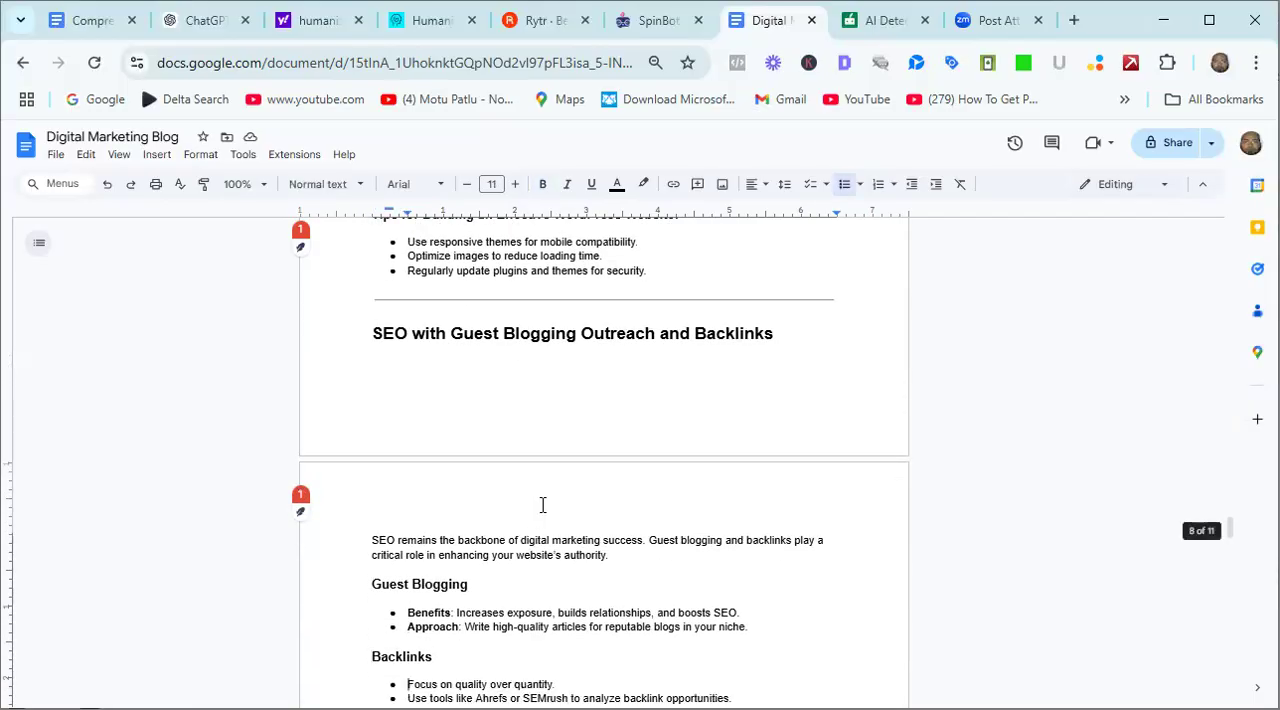
{"action": "key", "text": "Down"}
{"action": "key", "text": "Down"}
{"action": "key", "text": "Down"}
{"action": "key", "text": "Down"}
{"action": "key", "text": "Down"}
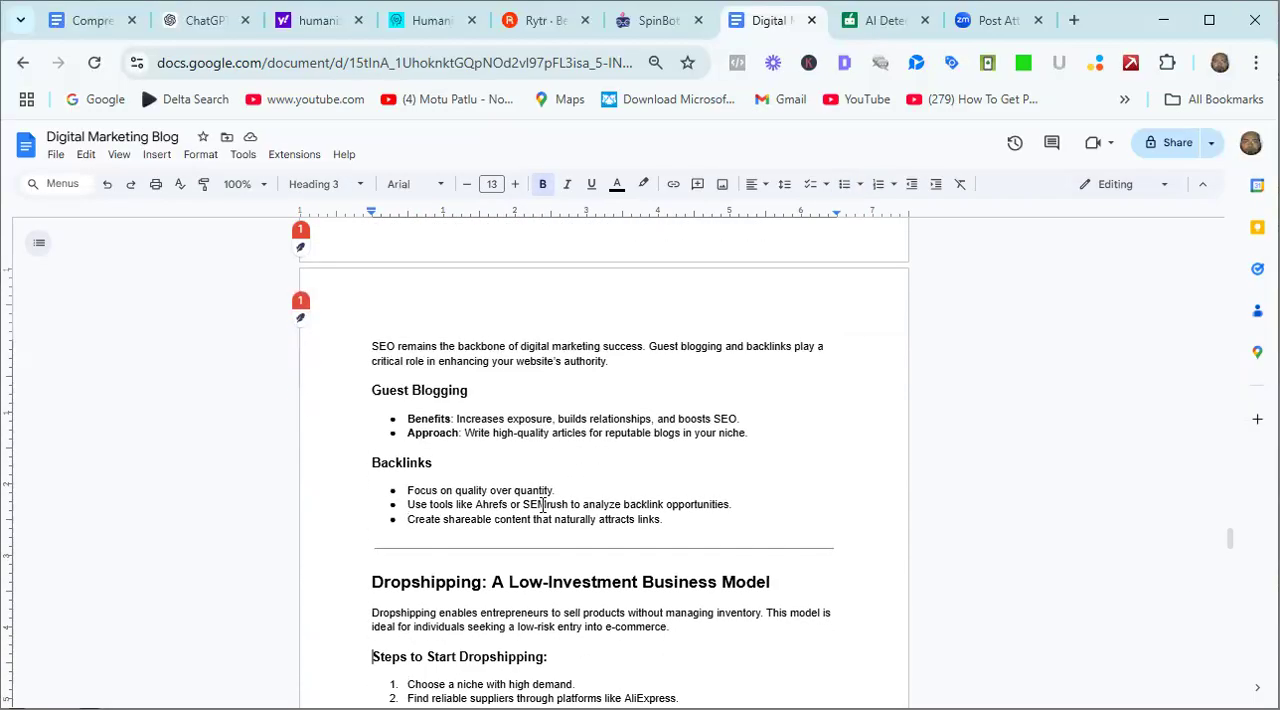
{"action": "key", "text": "Down"}
{"action": "key", "text": "Down"}
{"action": "key", "text": "Down"}
{"action": "key", "text": "Down"}
{"action": "key", "text": "Down"}
{"action": "key", "text": "Down"}
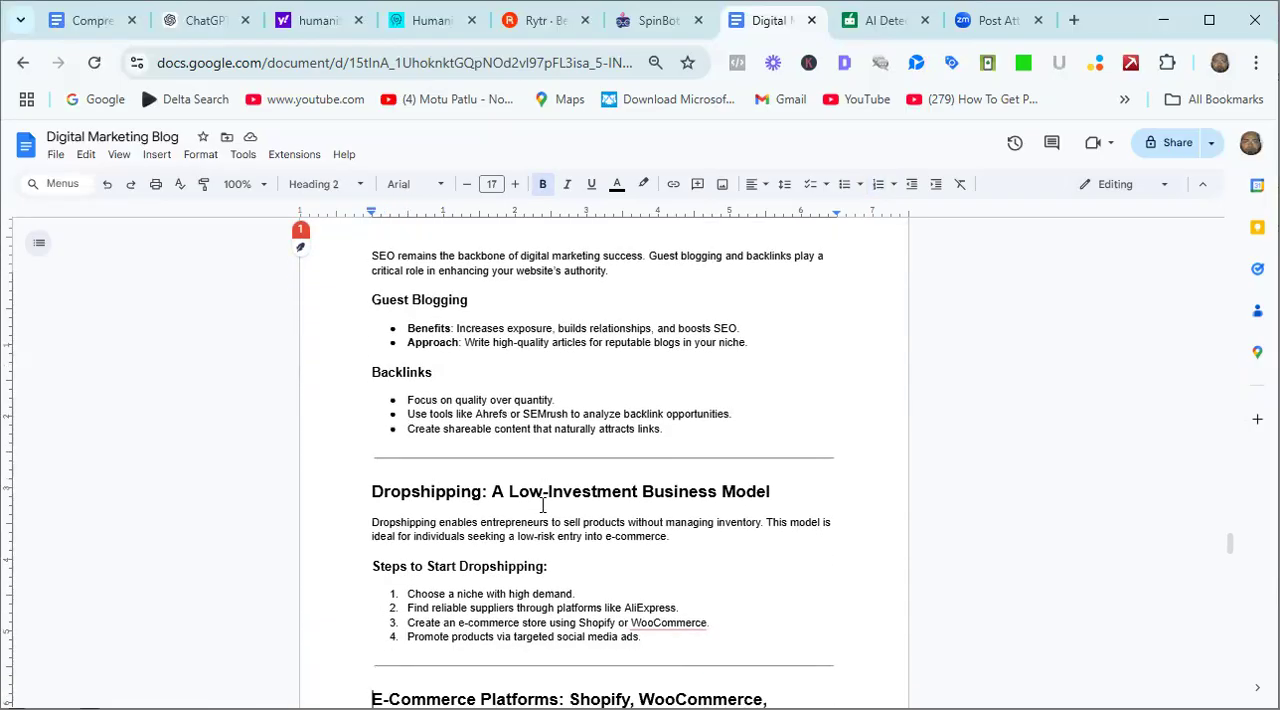
{"action": "key", "text": "Down"}
{"action": "key", "text": "Down"}
{"action": "key", "text": "Down"}
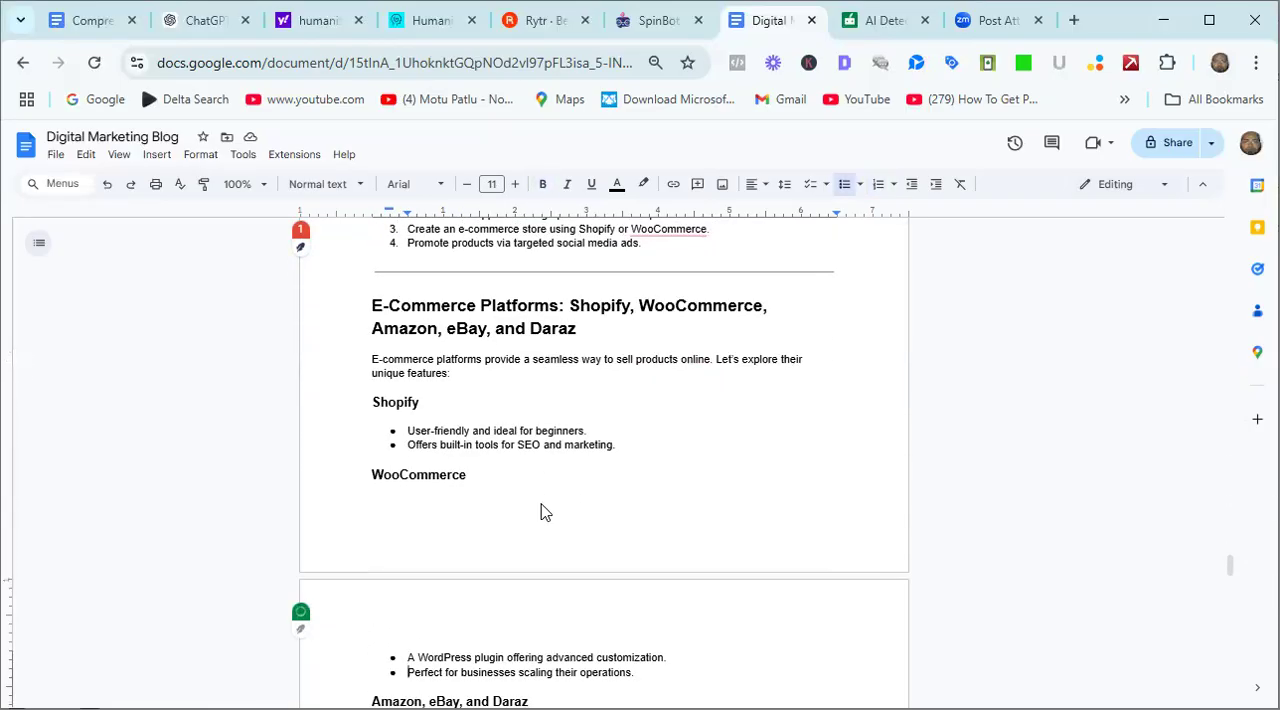
{"action": "key", "text": "Down"}
{"action": "key", "text": "Down"}
{"action": "key", "text": "Down"}
{"action": "key", "text": "Down"}
{"action": "key", "text": "Down"}
{"action": "key", "text": "Down"}
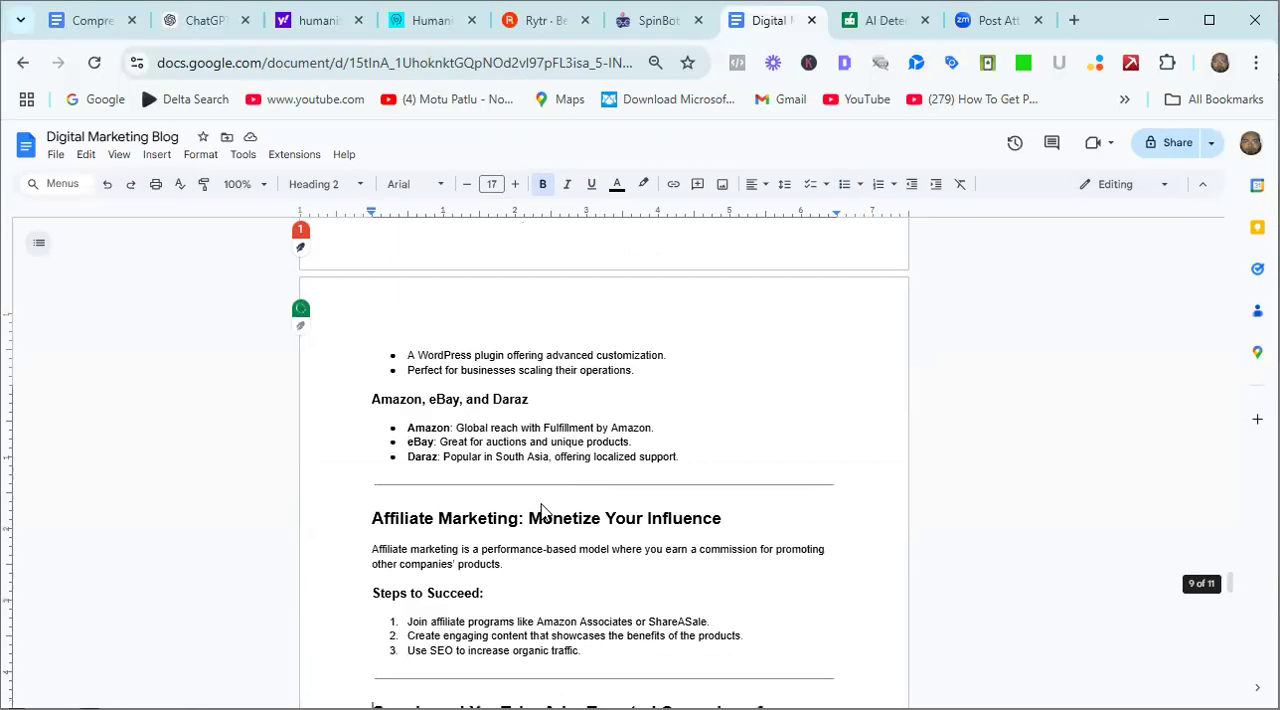
{"action": "key", "text": "Down"}
{"action": "key", "text": "Down"}
{"action": "key", "text": "Down"}
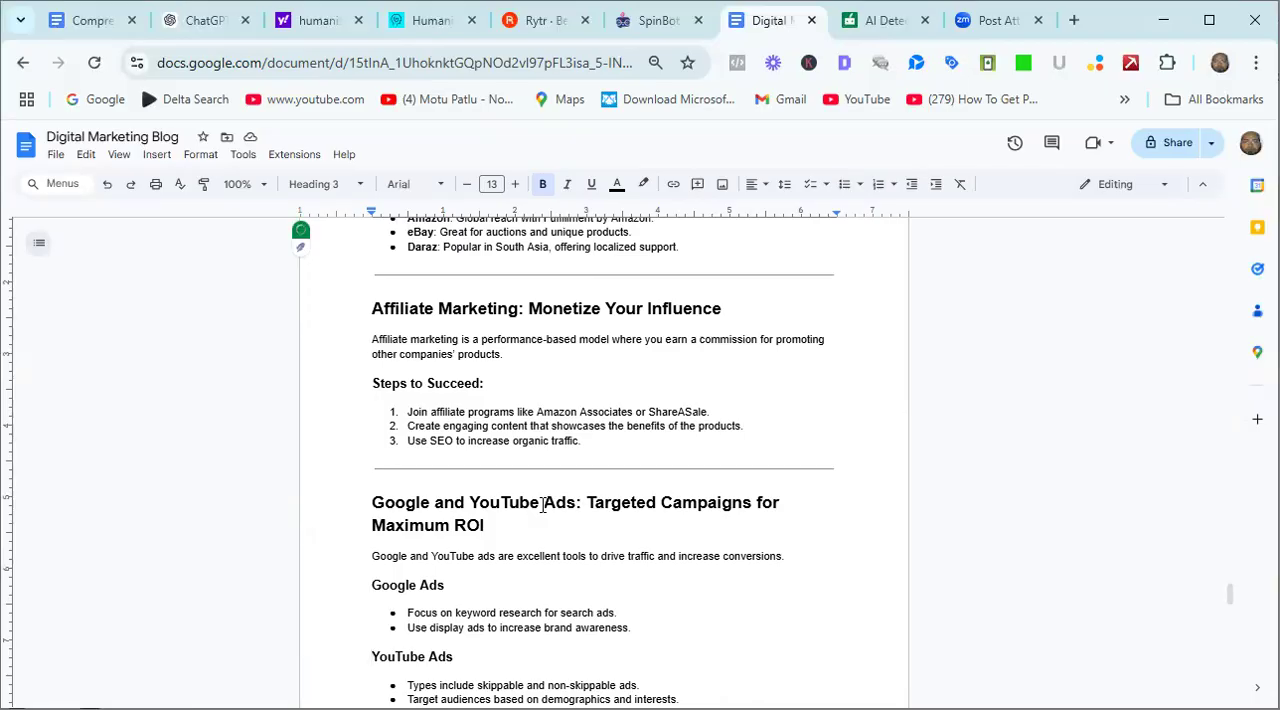
{"action": "key", "text": "Down"}
{"action": "key", "text": "Down"}
{"action": "key", "text": "Down"}
{"action": "key", "text": "Down"}
{"action": "key", "text": "Down"}
{"action": "key", "text": "Down"}
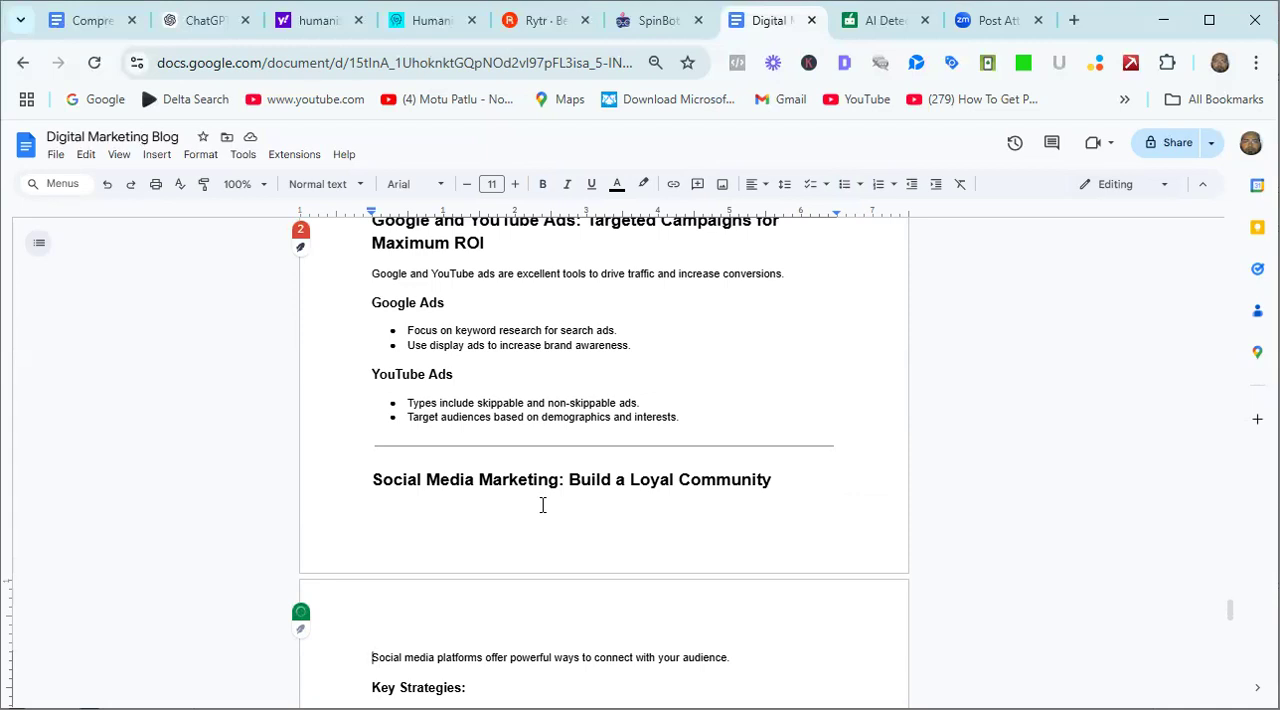
{"action": "key", "text": "Down"}
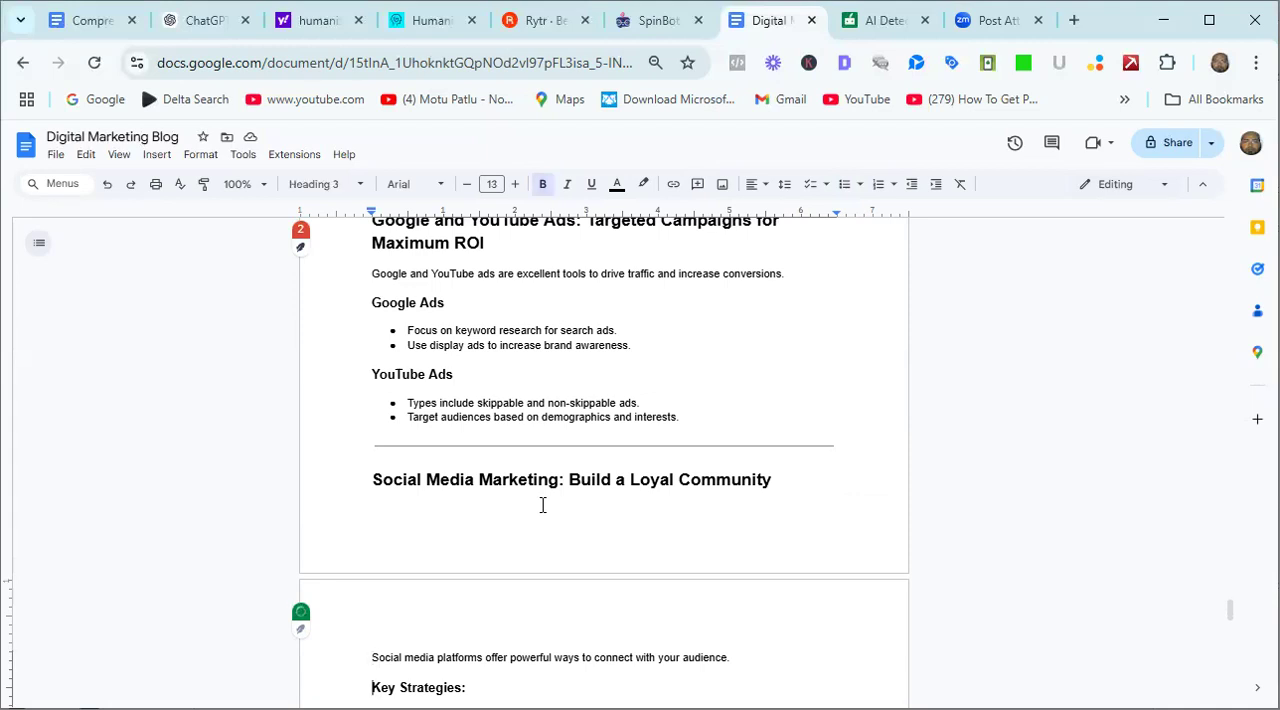
{"action": "key", "text": "Down"}
{"action": "key", "text": "Down"}
{"action": "key", "text": "Down"}
{"action": "key", "text": "Down"}
{"action": "key", "text": "Down"}
{"action": "key", "text": "Down"}
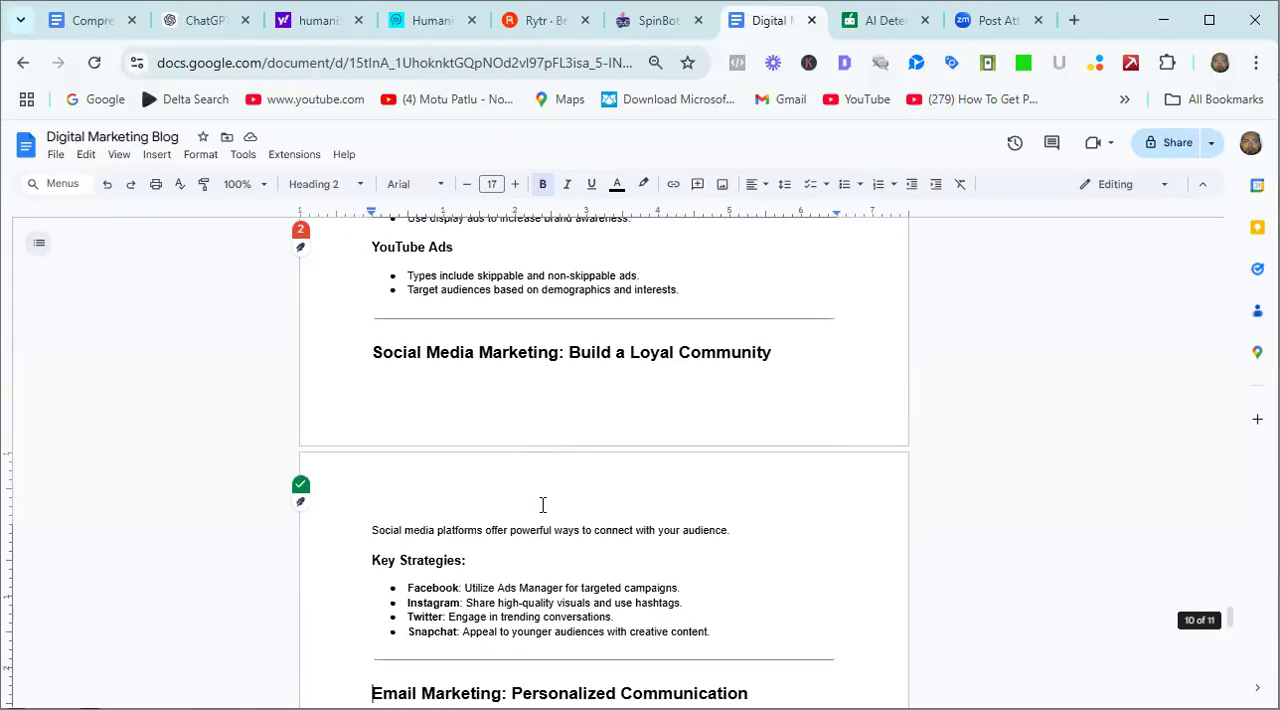
{"action": "key", "text": "Down"}
{"action": "key", "text": "Down"}
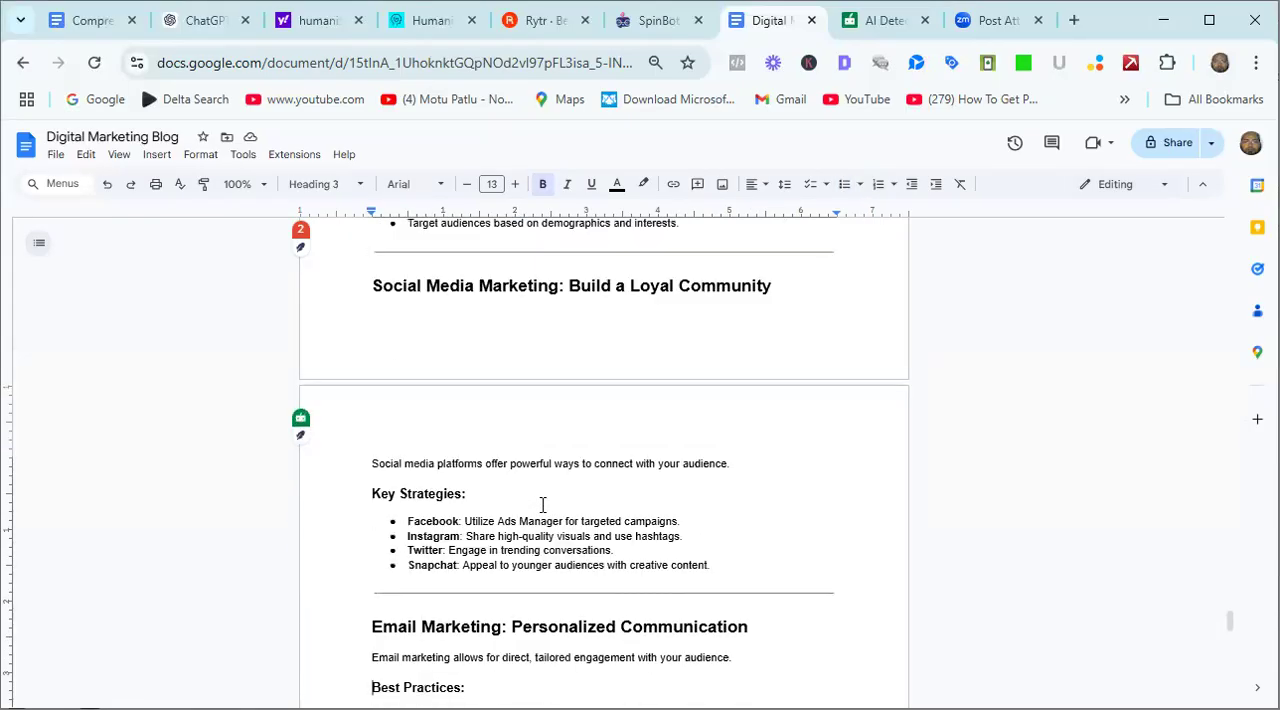
{"action": "key", "text": "Down"}
{"action": "key", "text": "Down"}
{"action": "key", "text": "Down"}
{"action": "key", "text": "Down"}
{"action": "key", "text": "Down"}
{"action": "key", "text": "Down"}
{"action": "key", "text": "Down"}
{"action": "key", "text": "Down"}
{"action": "key", "text": "Down"}
{"action": "key", "text": "Down"}
{"action": "key", "text": "Down"}
{"action": "key", "text": "Down"}
{"action": "key", "text": "Down"}
{"action": "key", "text": "Down"}
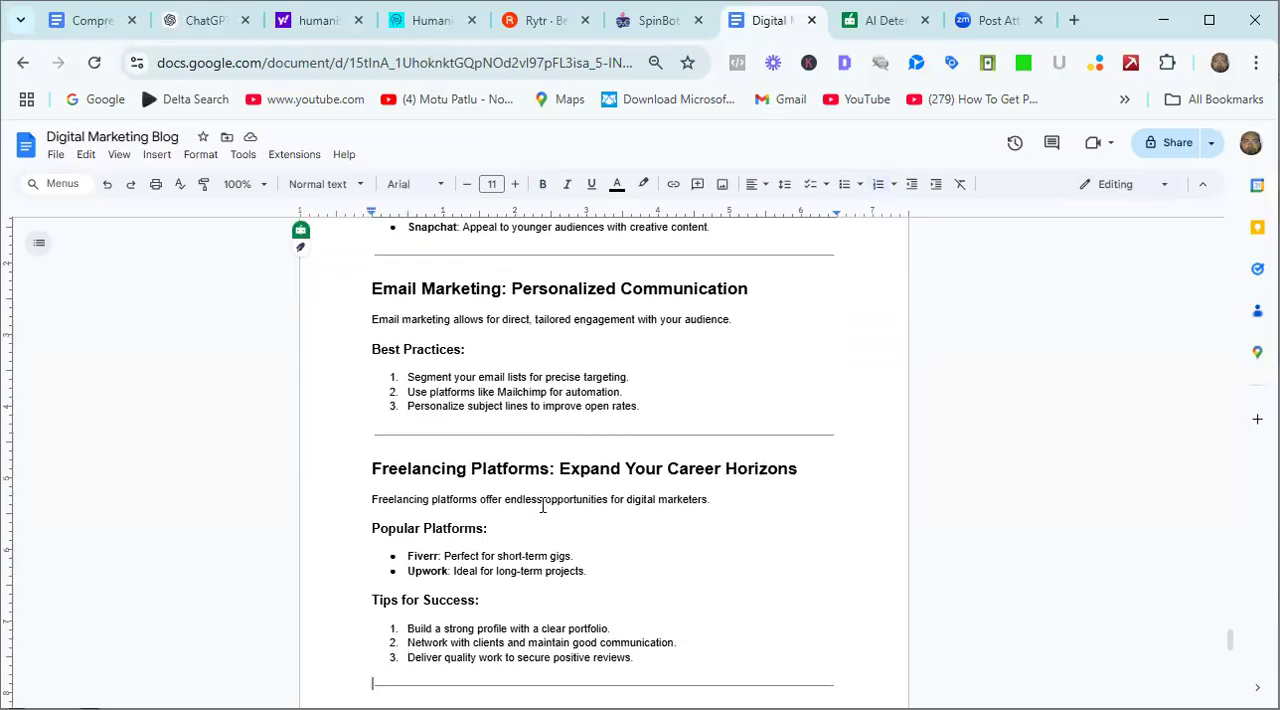
{"action": "key", "text": "Down"}
{"action": "key", "text": "Down"}
{"action": "key", "text": "Down"}
{"action": "key", "text": "Down"}
{"action": "key", "text": "Down"}
{"action": "key", "text": "Down"}
{"action": "key", "text": "Down"}
{"action": "key", "text": "Down"}
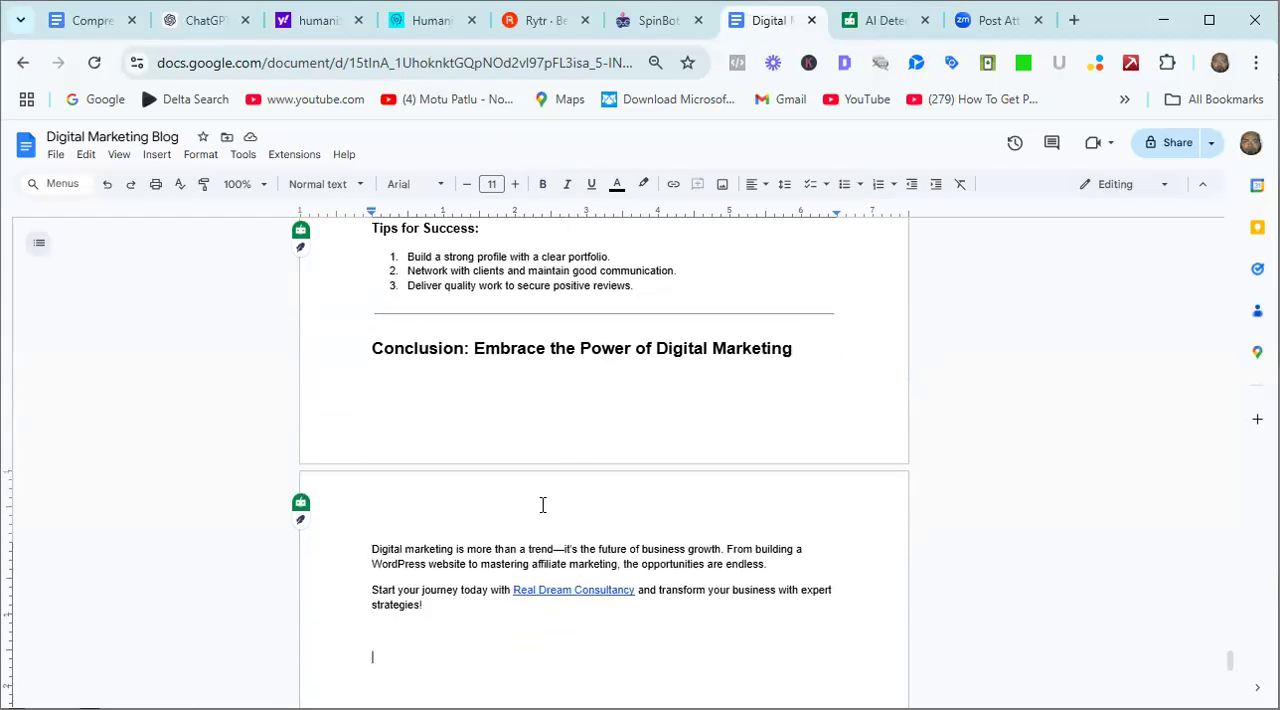
Select and copy the second article from its title "The Ultimate Guide to Digital Marketing" to the conclusion, leaving out the "Digital Marketing Blog # 02" line.
{"action": "key", "text": "ctrl+a"}
{"action": "scroll", "coordinate": [545, 512], "scroll_direction": "up", "scroll_amount": 2}
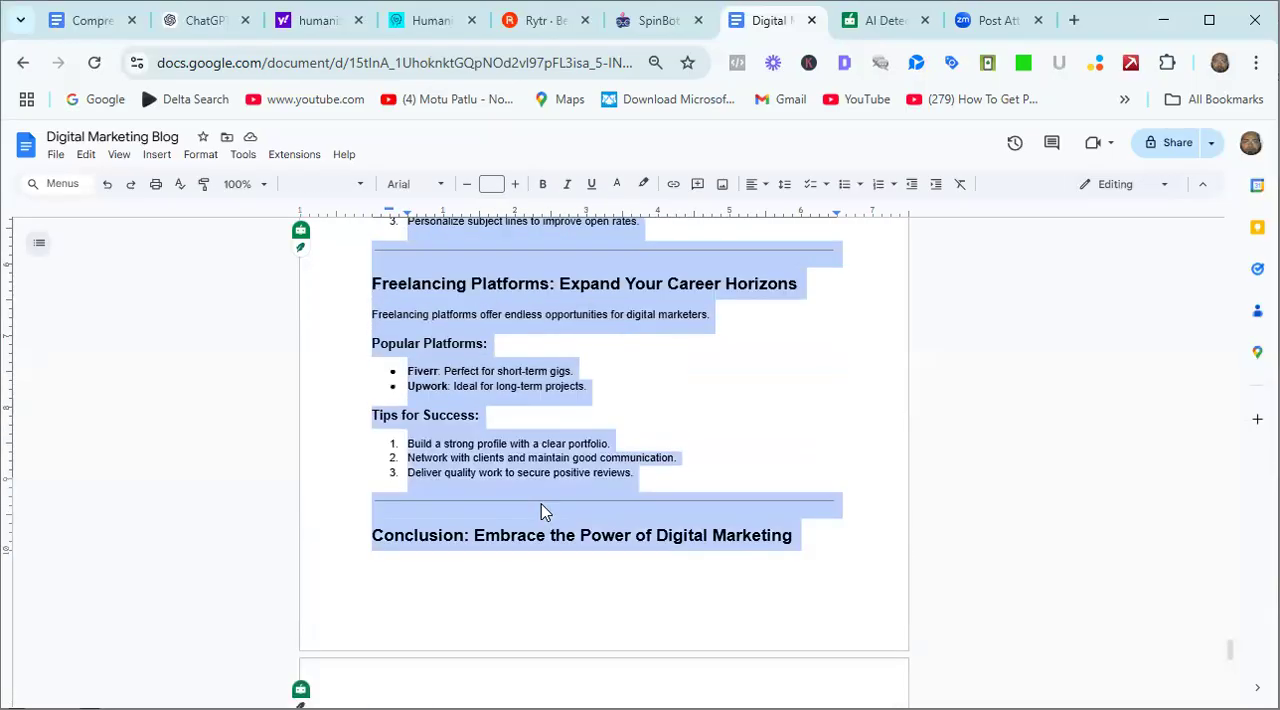
{"action": "scroll", "coordinate": [545, 512], "scroll_direction": "up", "scroll_amount": 15}
{"action": "scroll", "coordinate": [545, 512], "scroll_direction": "up", "scroll_amount": 10}
{"action": "scroll", "coordinate": [543, 505], "scroll_direction": "up", "scroll_amount": 3}
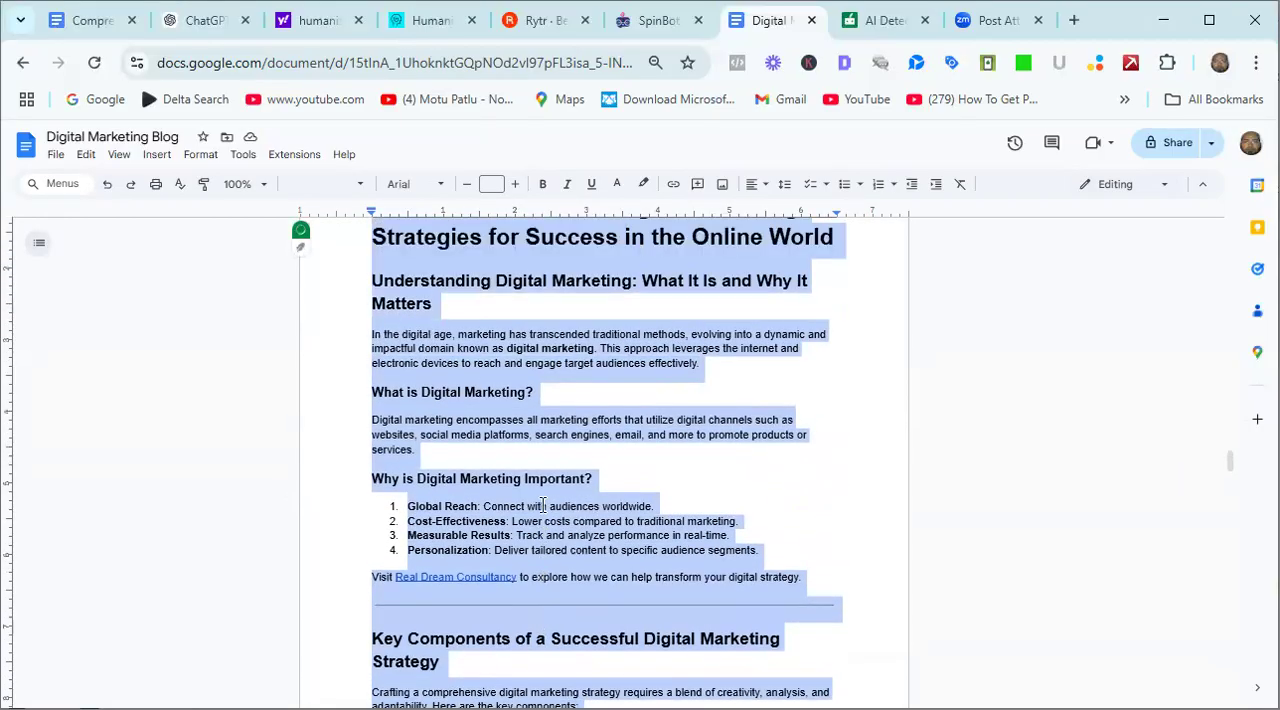
{"action": "scroll", "coordinate": [543, 505], "scroll_direction": "up", "scroll_amount": 2}
{"action": "key", "text": "shift+Down"}
{"action": "key", "text": "ctrl+c"}
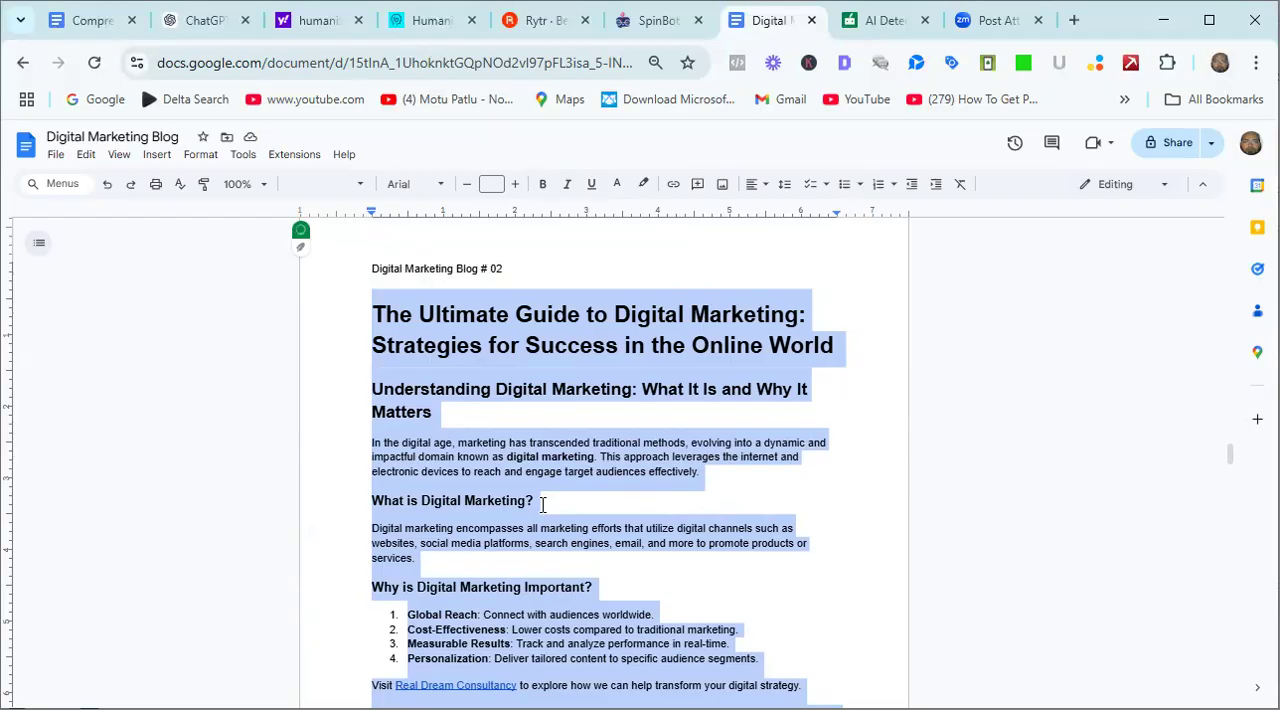
Switch to QuillBot's AI Detector, paste the copied article for analysis and check the pasted text through to its end.
{"action": "left_click", "coordinate": [875, 25]}
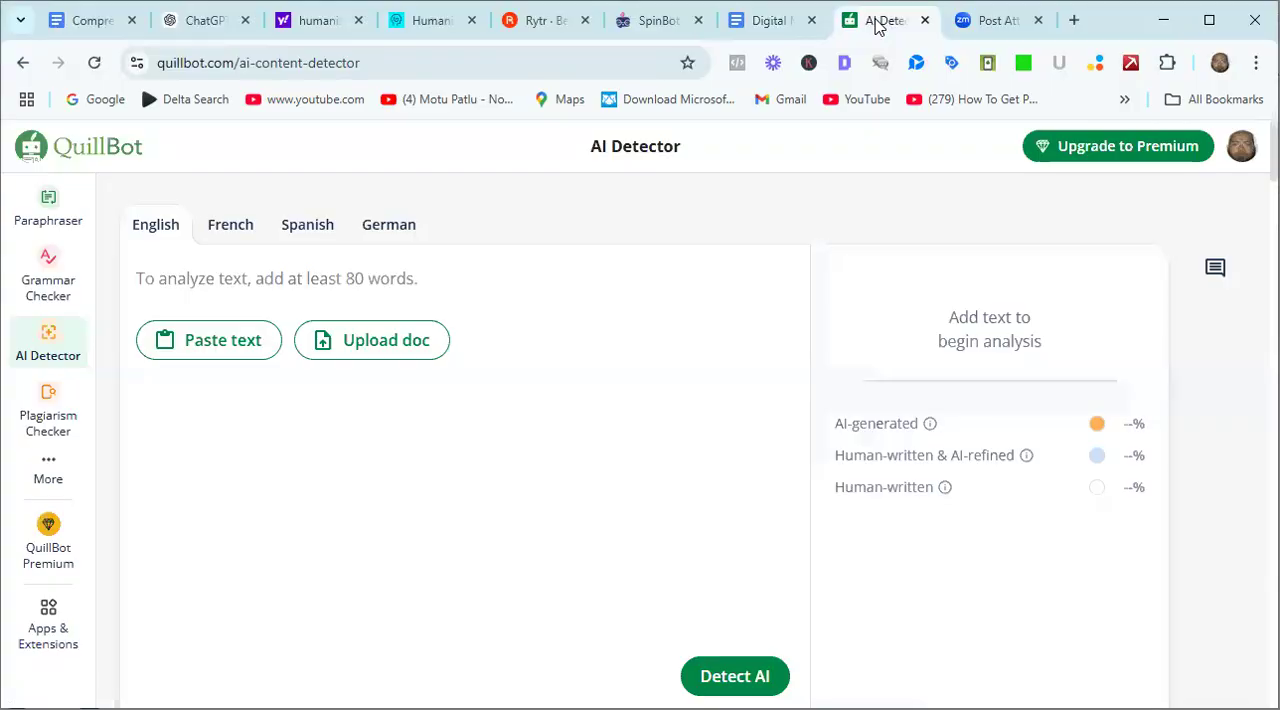
{"action": "left_click", "coordinate": [211, 345]}
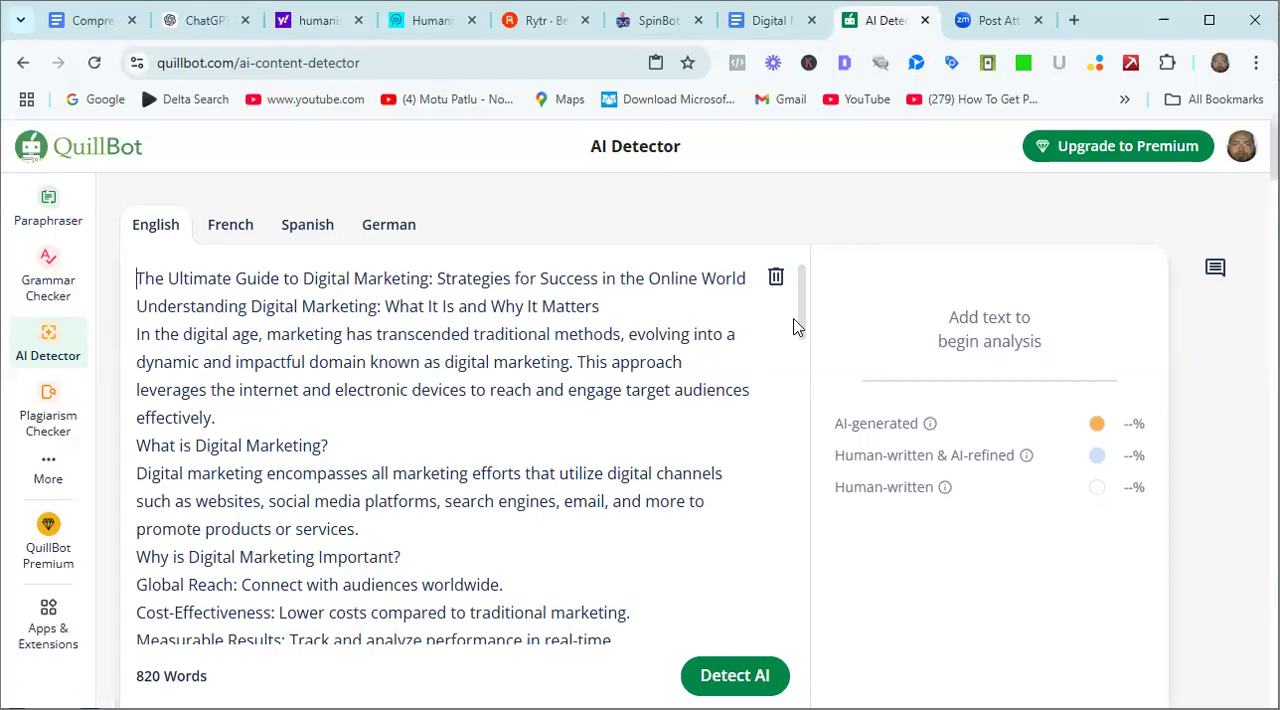
{"action": "left_click_drag", "start_coordinate": [800, 324], "coordinate": [800, 704]}
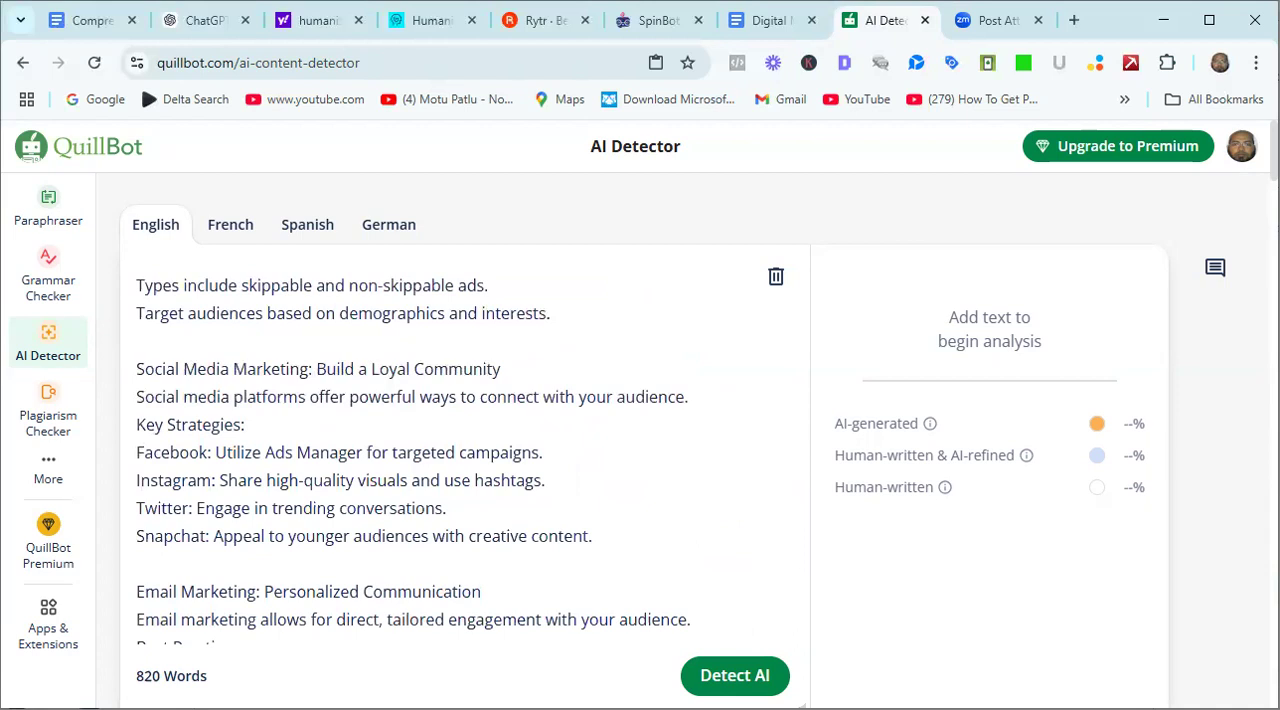
{"action": "scroll", "coordinate": [640, 430], "scroll_direction": "down", "scroll_amount": 3}
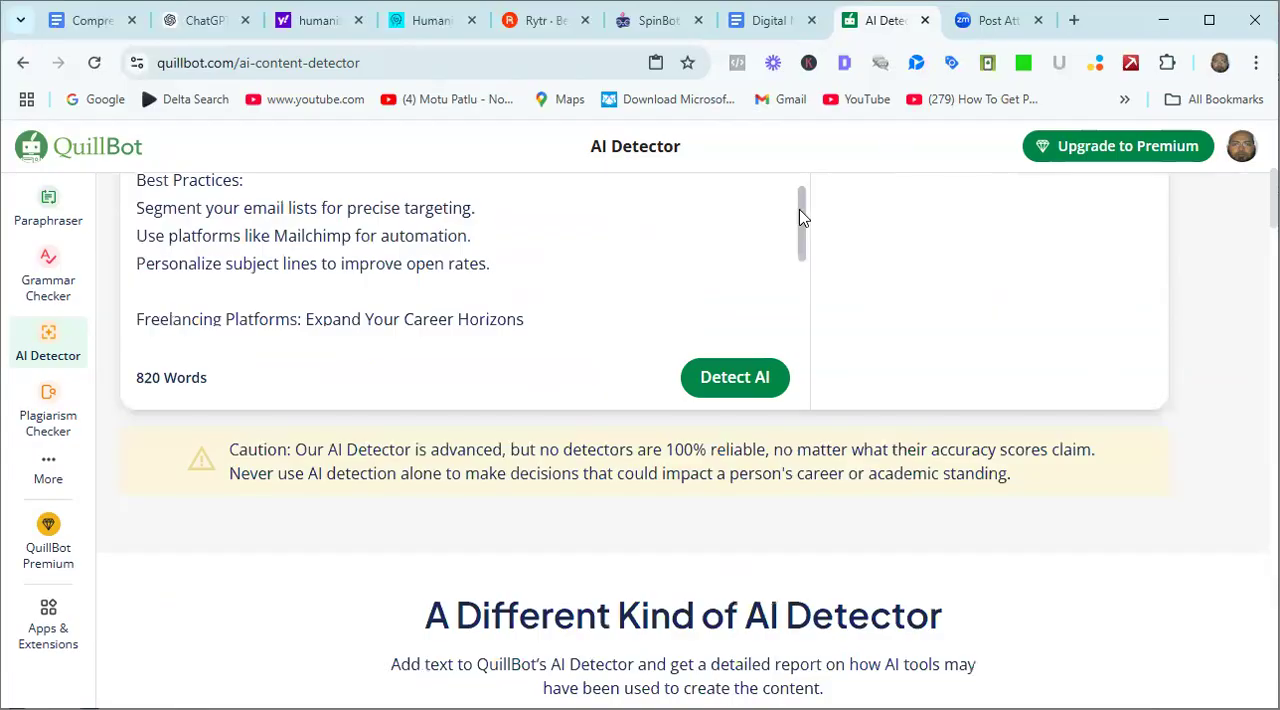
{"action": "left_click_drag", "start_coordinate": [800, 217], "coordinate": [815, 312]}
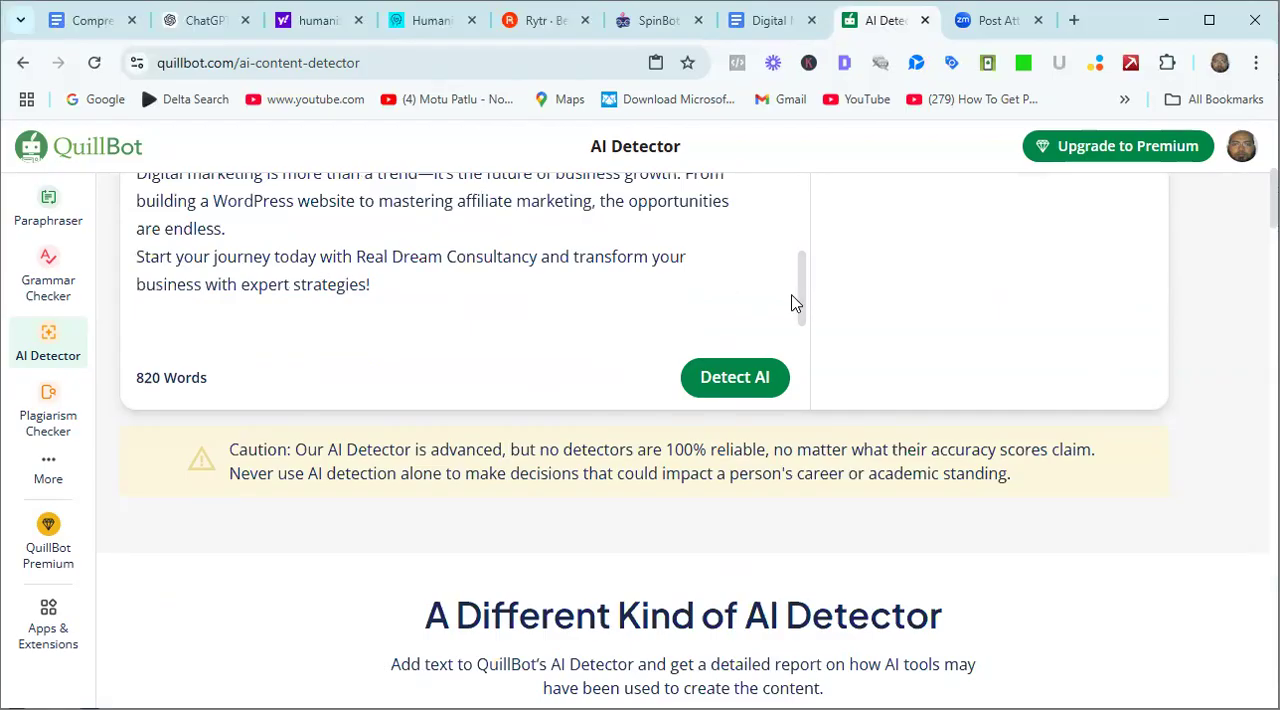
{"action": "mouse_move", "coordinate": [800, 309]}
{"action": "left_mouse_down"}
{"action": "mouse_move", "coordinate": [800, 220]}
{"action": "mouse_move", "coordinate": [810, 319]}
{"action": "left_mouse_up"}
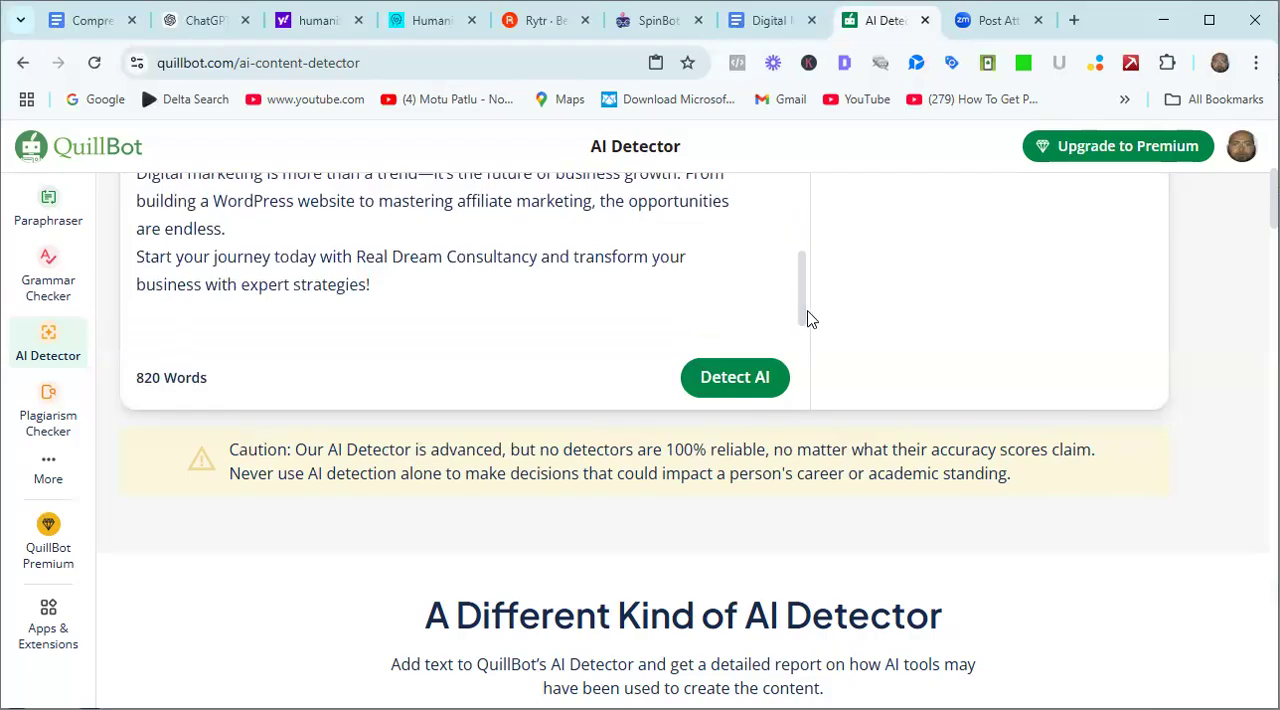
Run the AI detection on the pasted article and dismiss the feedback survey.
{"action": "left_click", "coordinate": [733, 390]}
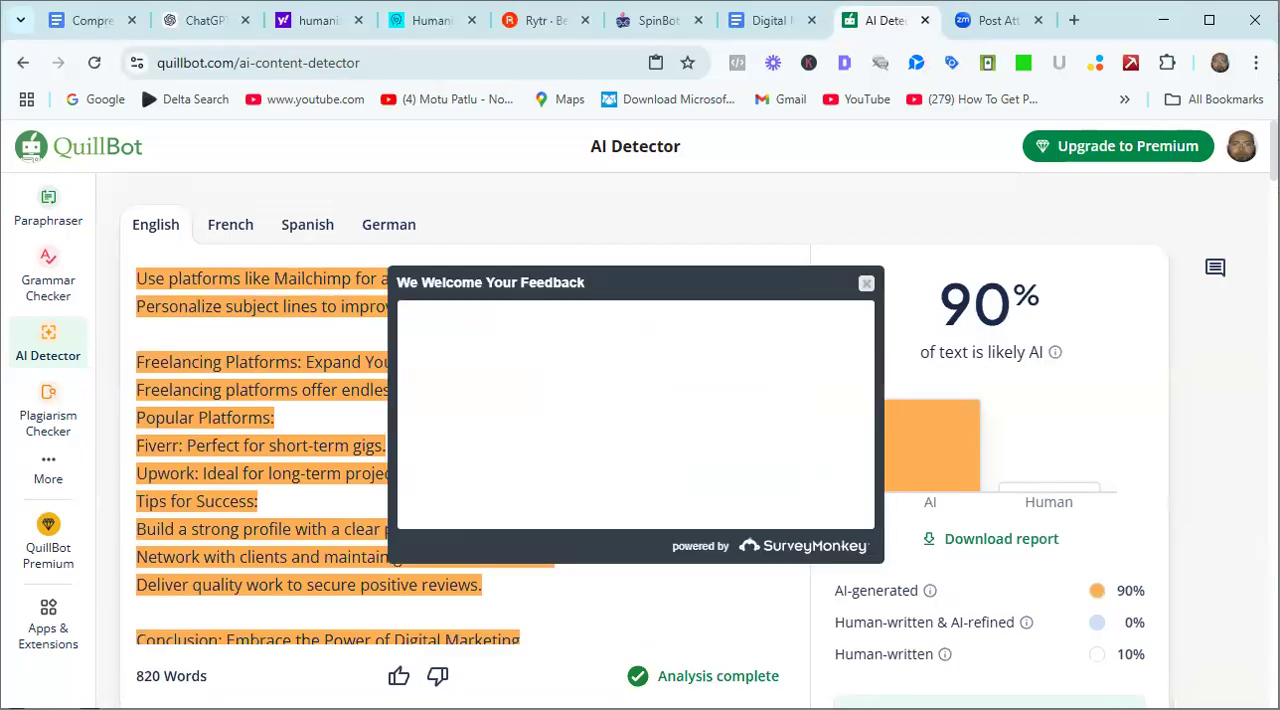
{"action": "left_click", "coordinate": [867, 286]}
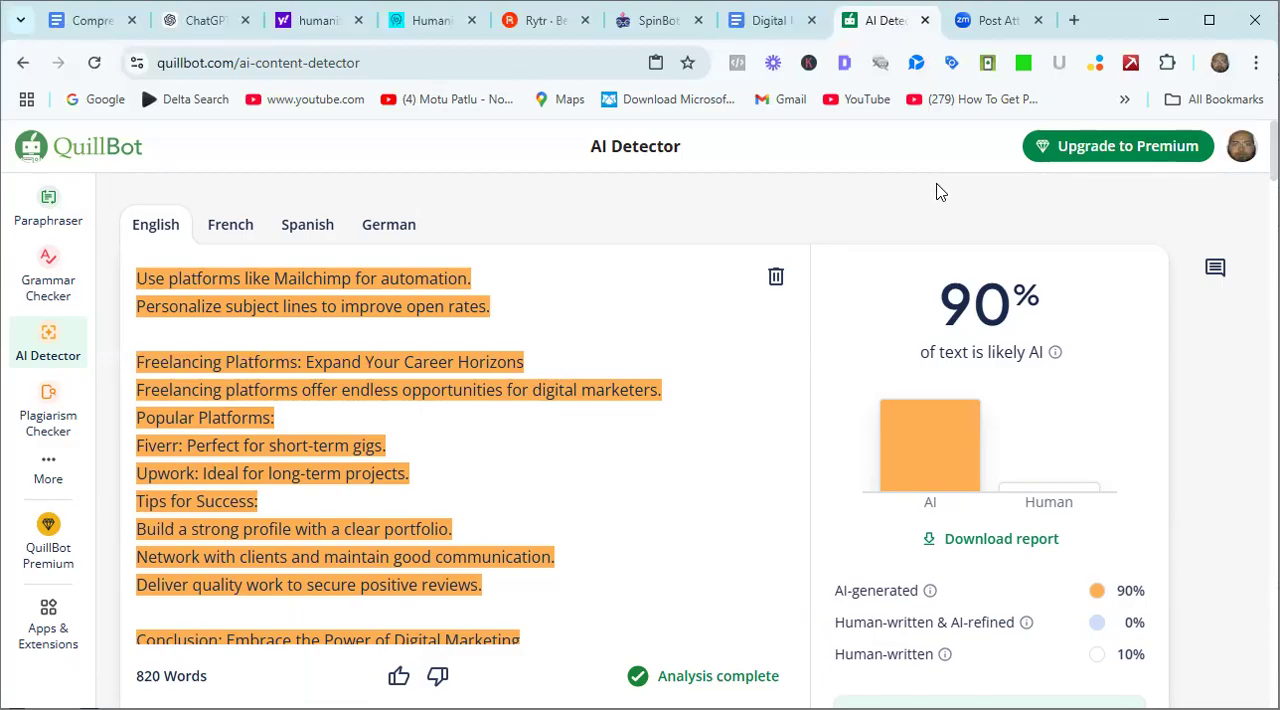
{"action": "left_click", "coordinate": [698, 328]}
{"action": "left_click", "coordinate": [555, 531]}
Switch to Humanize AI and insert the copied digital marketing article as the text for humanizing.
{"action": "left_click", "coordinate": [425, 20]}
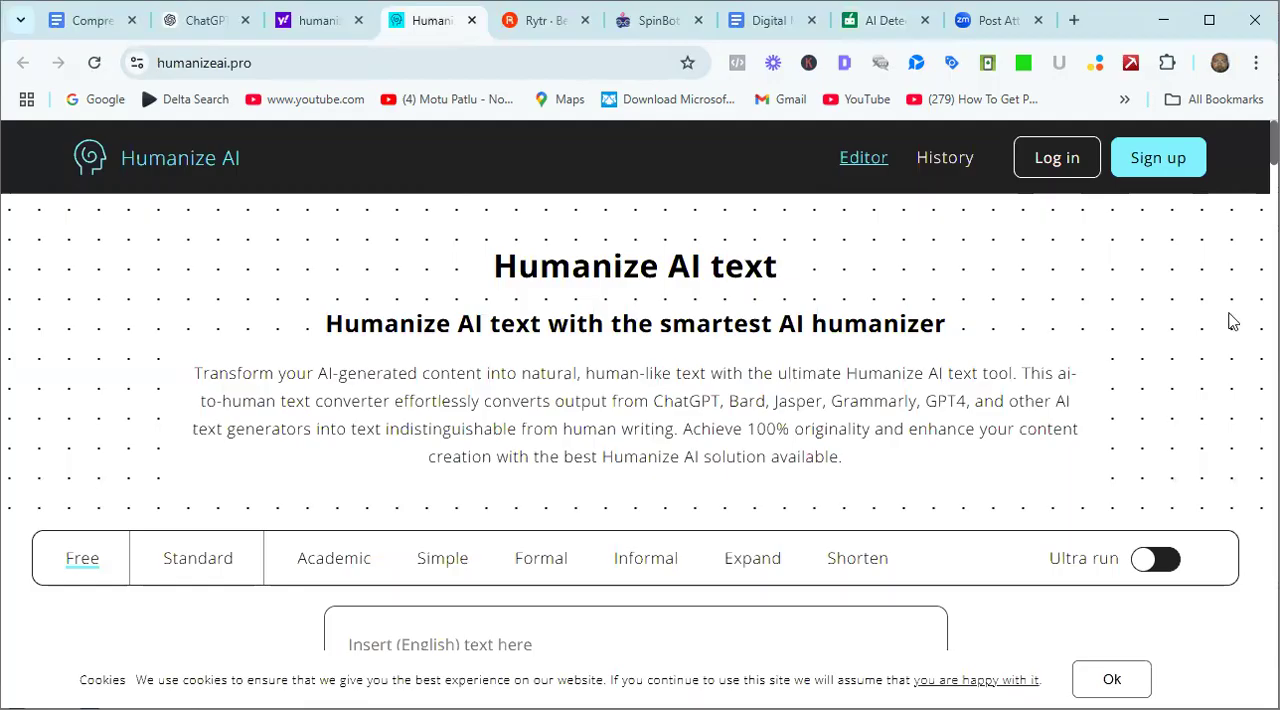
{"action": "scroll", "coordinate": [640, 400], "scroll_direction": "down", "scroll_amount": 5}
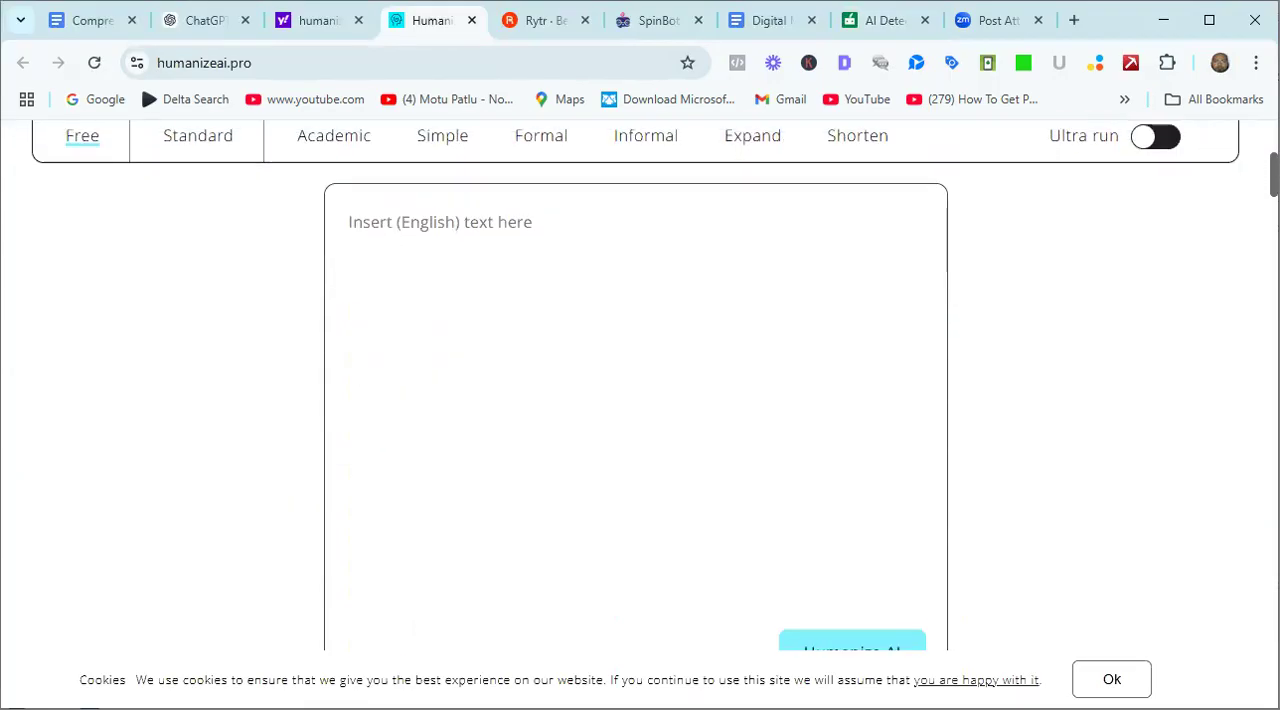
{"action": "scroll", "coordinate": [640, 400], "scroll_direction": "down", "scroll_amount": 1}
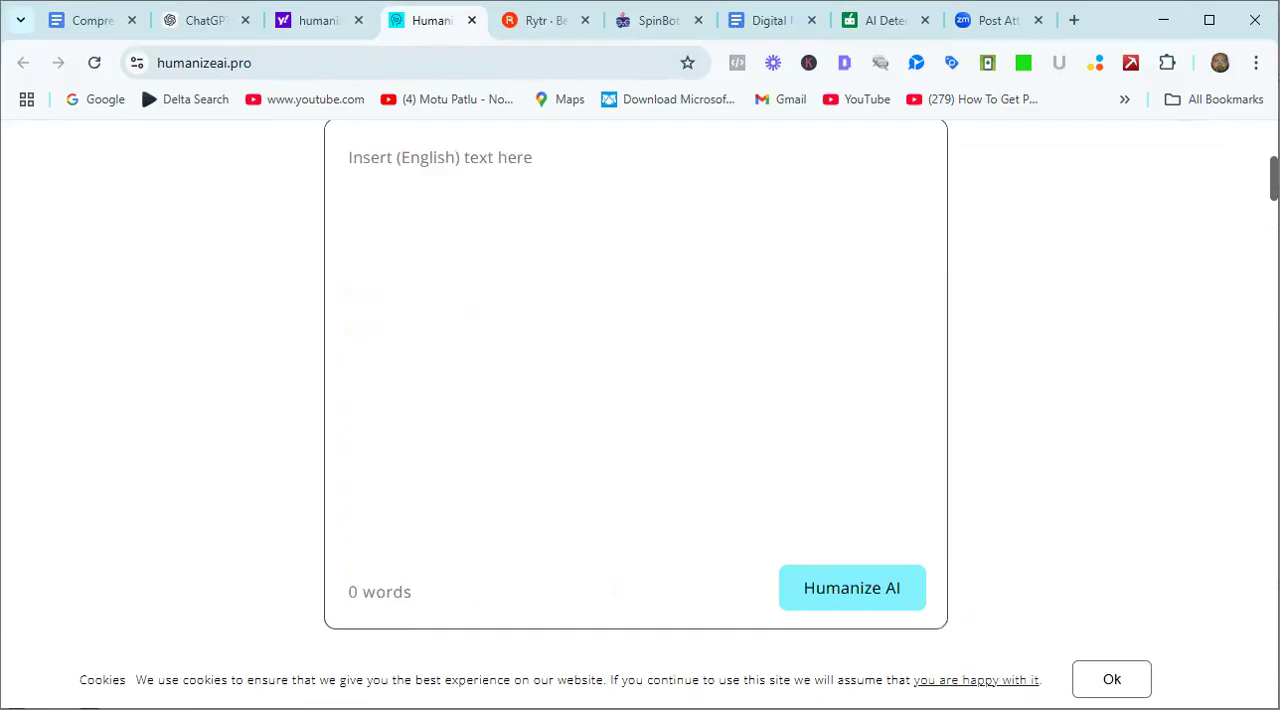
{"action": "left_click", "coordinate": [602, 193]}
{"action": "key", "text": "ctrl+v"}
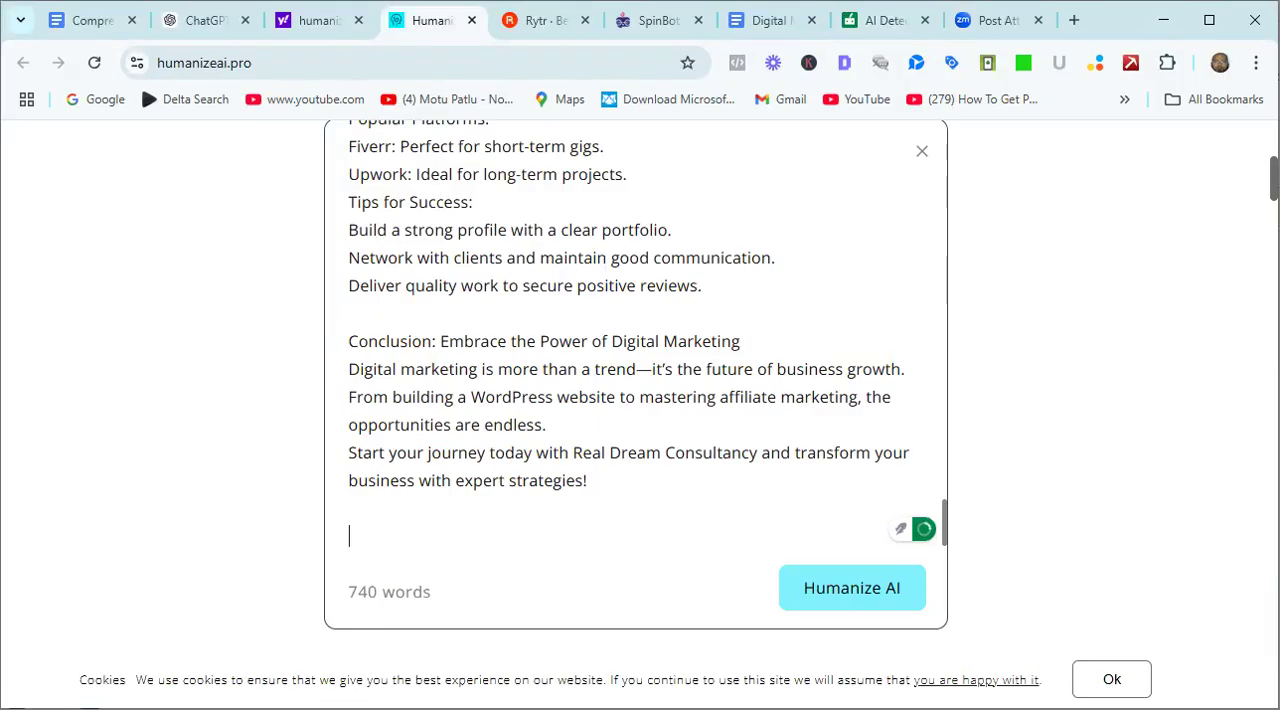
Humanize the inserted article using the Free mode.
{"action": "scroll", "coordinate": [636, 385], "scroll_direction": "up", "scroll_amount": 1}
{"action": "scroll", "coordinate": [636, 400], "scroll_direction": "down", "scroll_amount": 1}
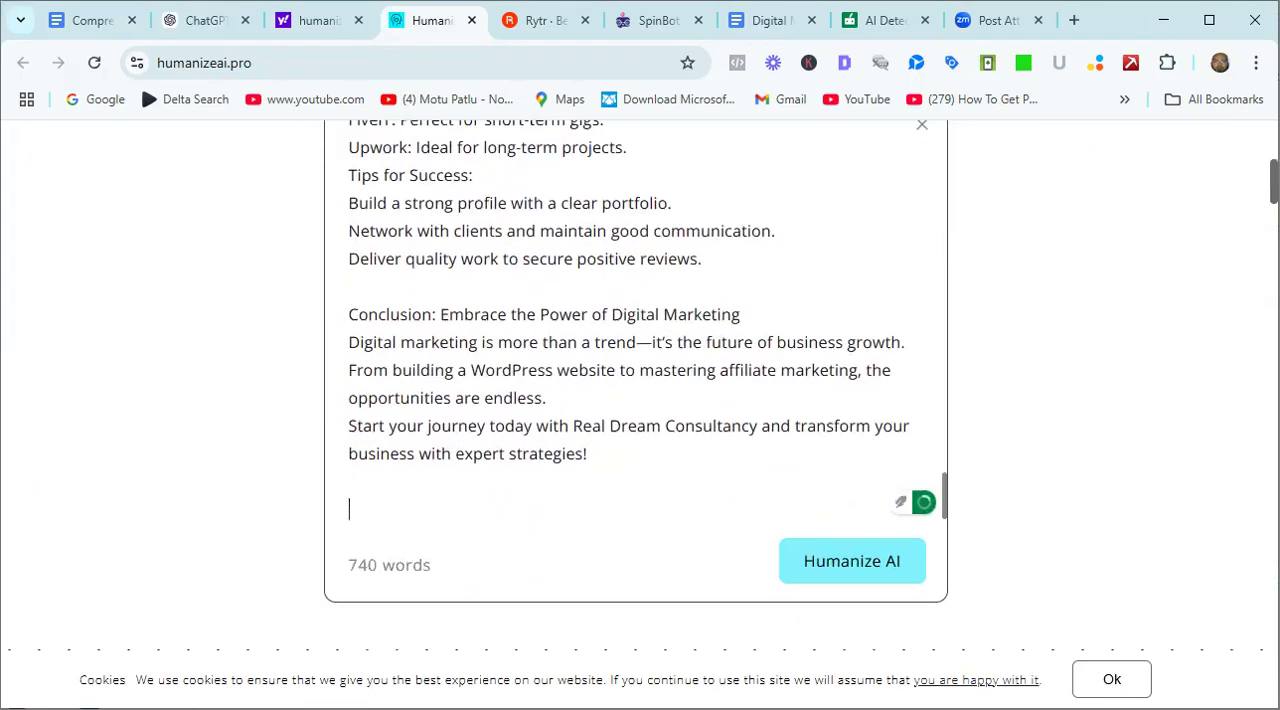
{"action": "scroll", "coordinate": [636, 400], "scroll_direction": "down", "scroll_amount": 1}
{"action": "scroll", "coordinate": [636, 400], "scroll_direction": "down", "scroll_amount": 1}
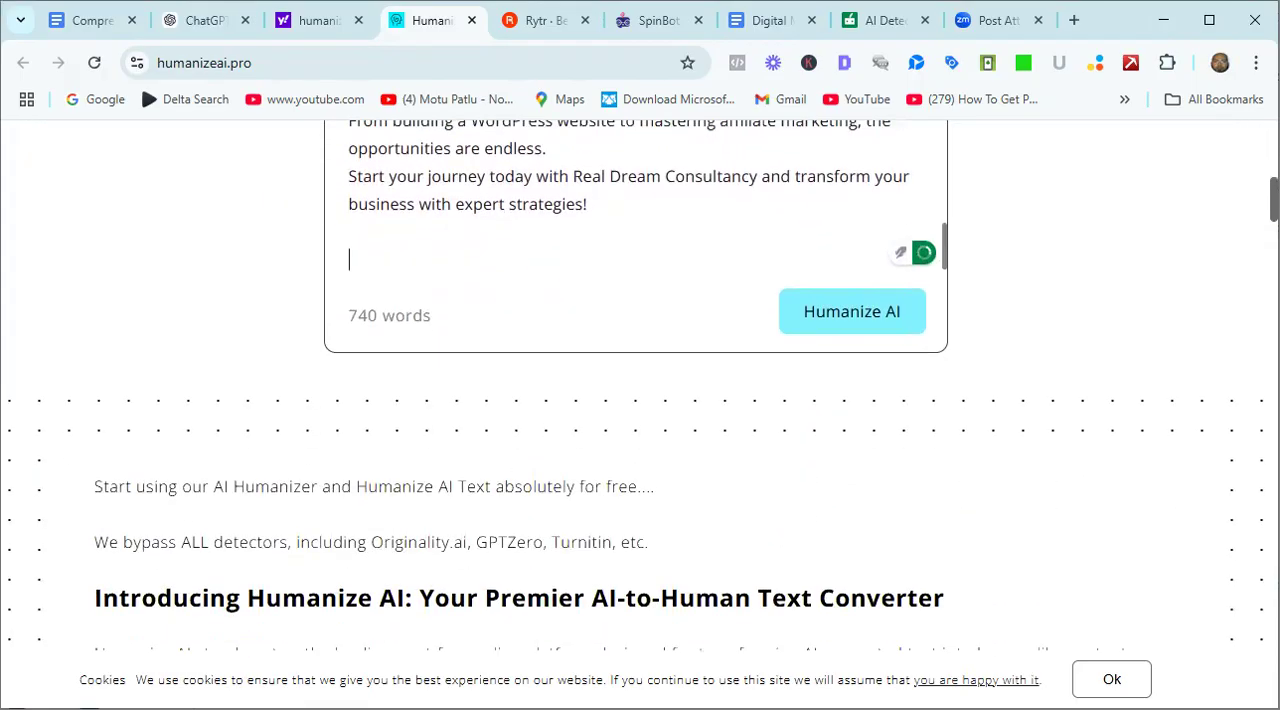
{"action": "left_click", "coordinate": [853, 311]}
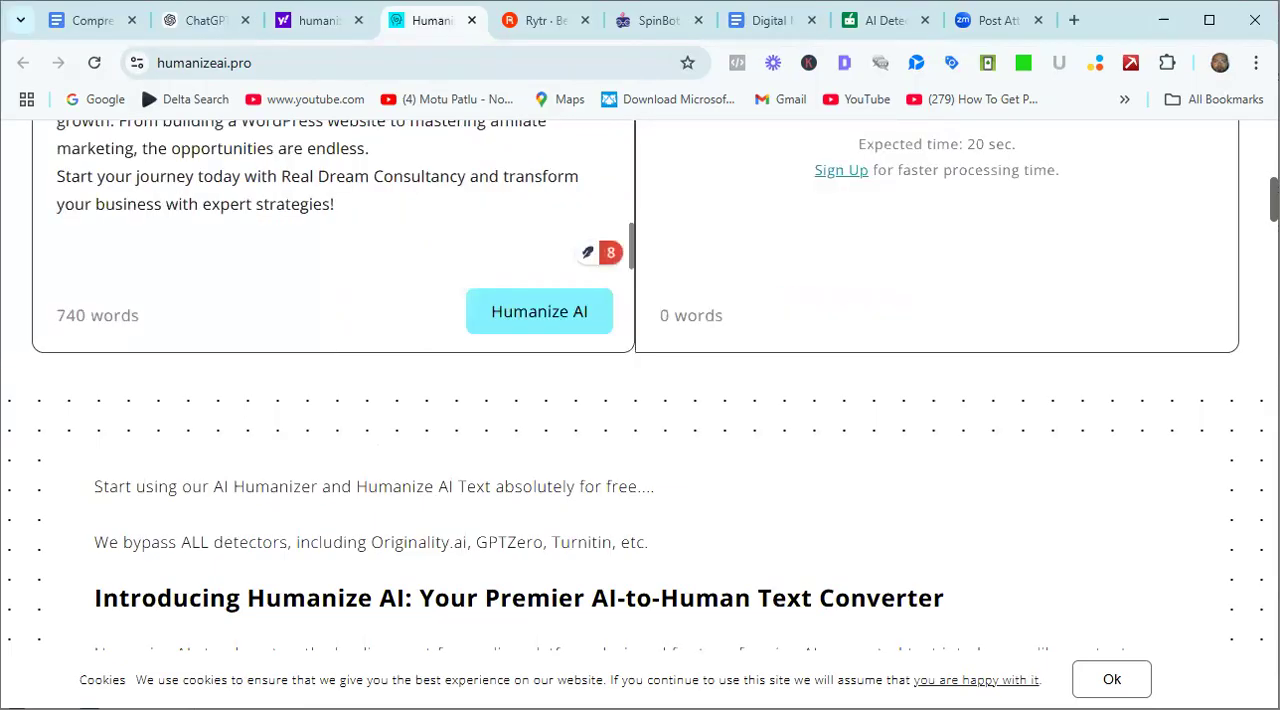
Examine the humanized article and its highlighted changes, from the title through the SEO and content marketing sections and back to the beginning.
{"action": "scroll", "coordinate": [636, 400], "scroll_direction": "up", "scroll_amount": 4}
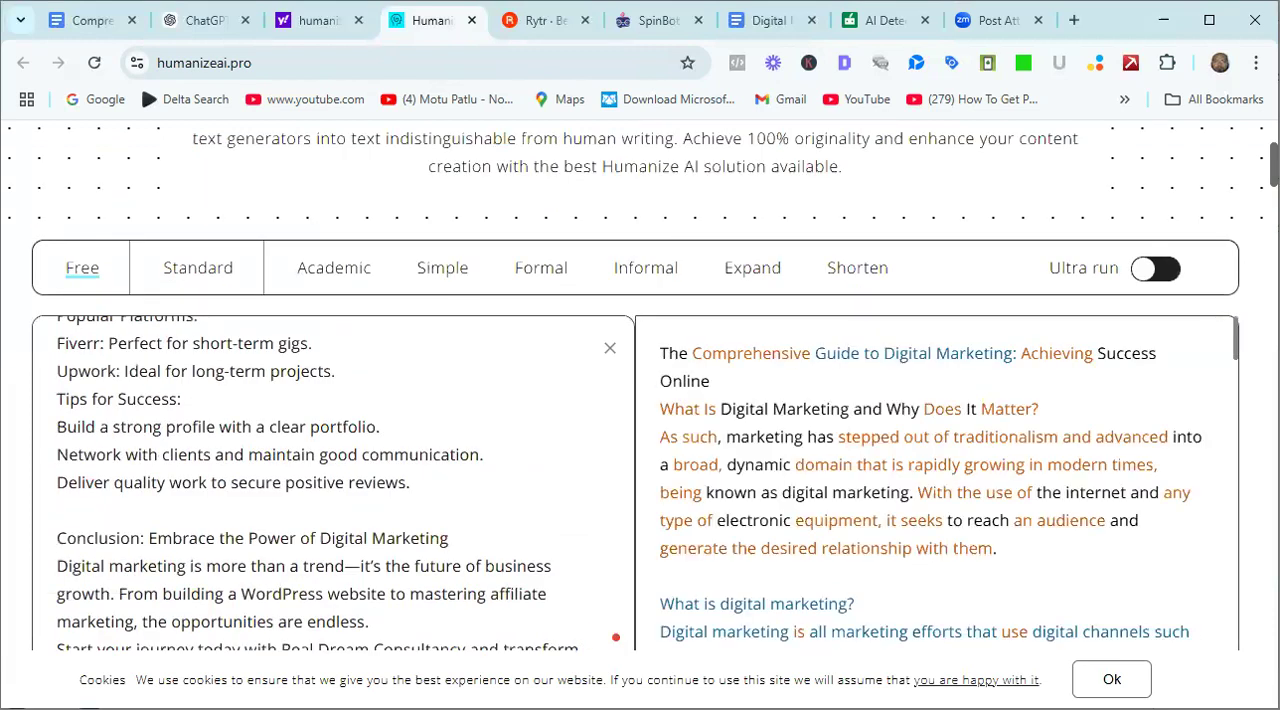
{"action": "scroll", "coordinate": [636, 400], "scroll_direction": "down", "scroll_amount": 5}
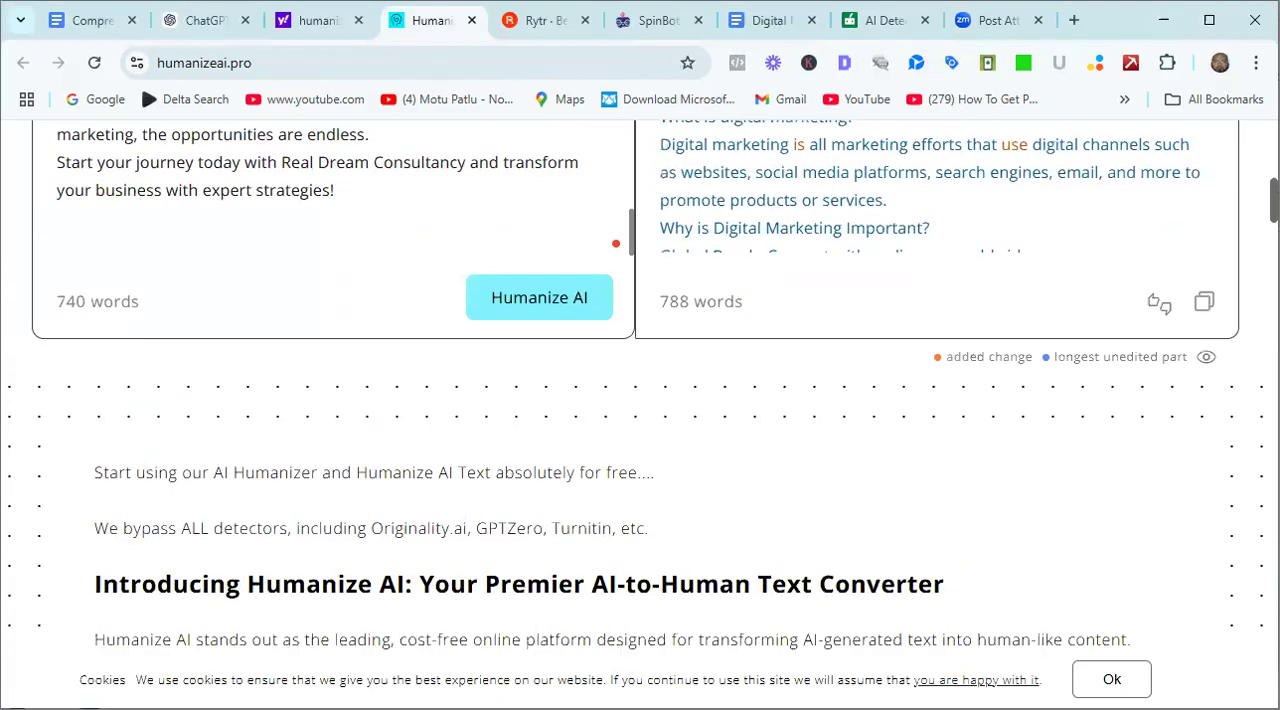
{"action": "scroll", "coordinate": [636, 400], "scroll_direction": "down", "scroll_amount": 1}
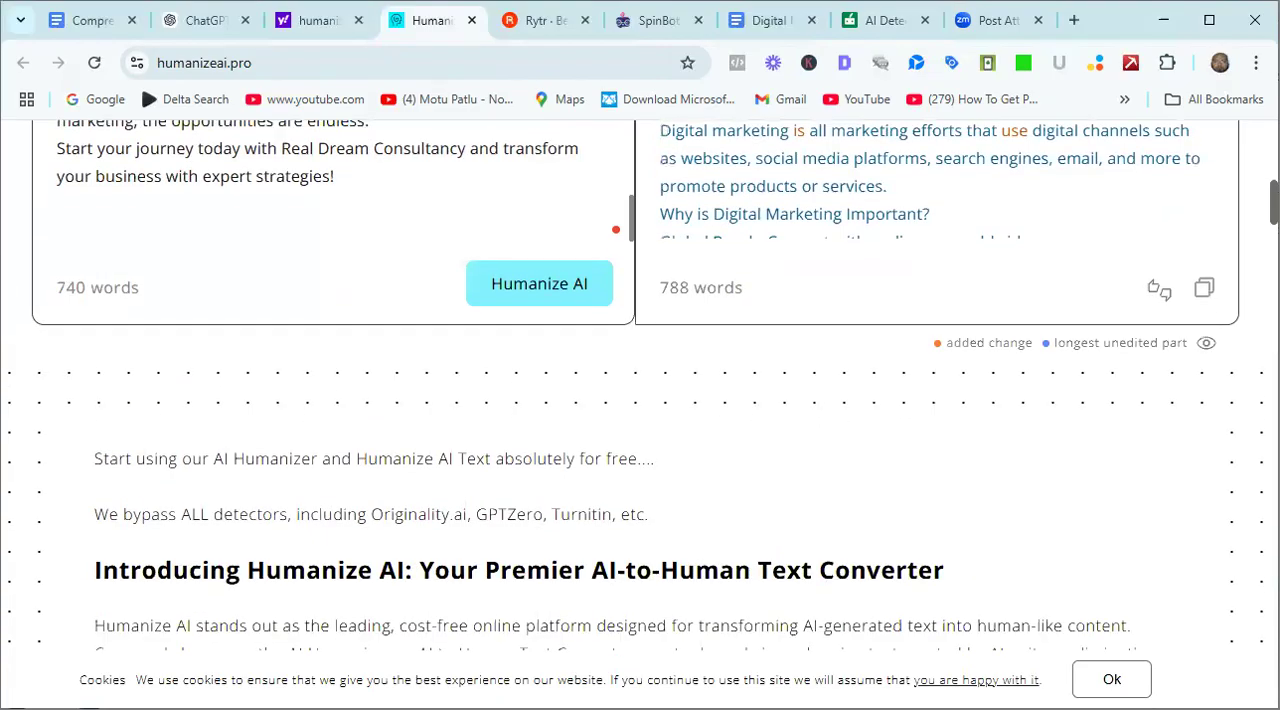
{"action": "scroll", "coordinate": [636, 400], "scroll_direction": "up", "scroll_amount": 5}
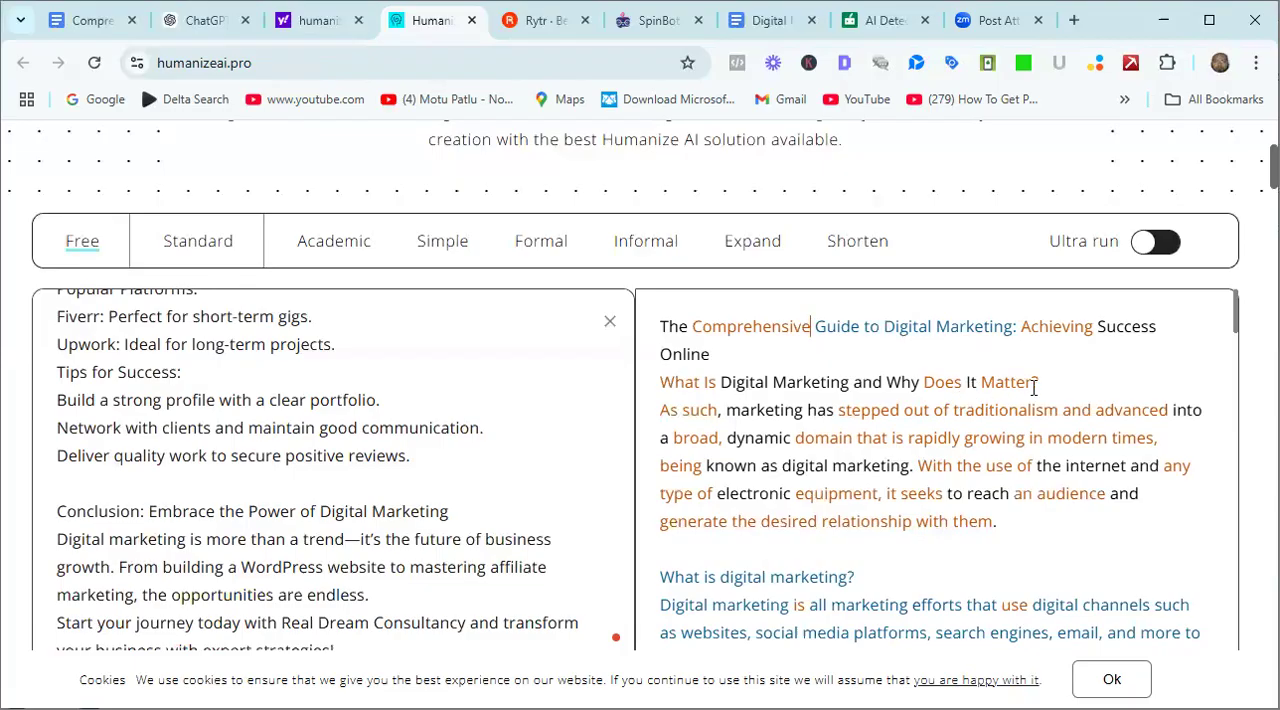
{"action": "left_click", "coordinate": [721, 382]}
{"action": "left_click_drag", "start_coordinate": [1236, 306], "coordinate": [1238, 377]}
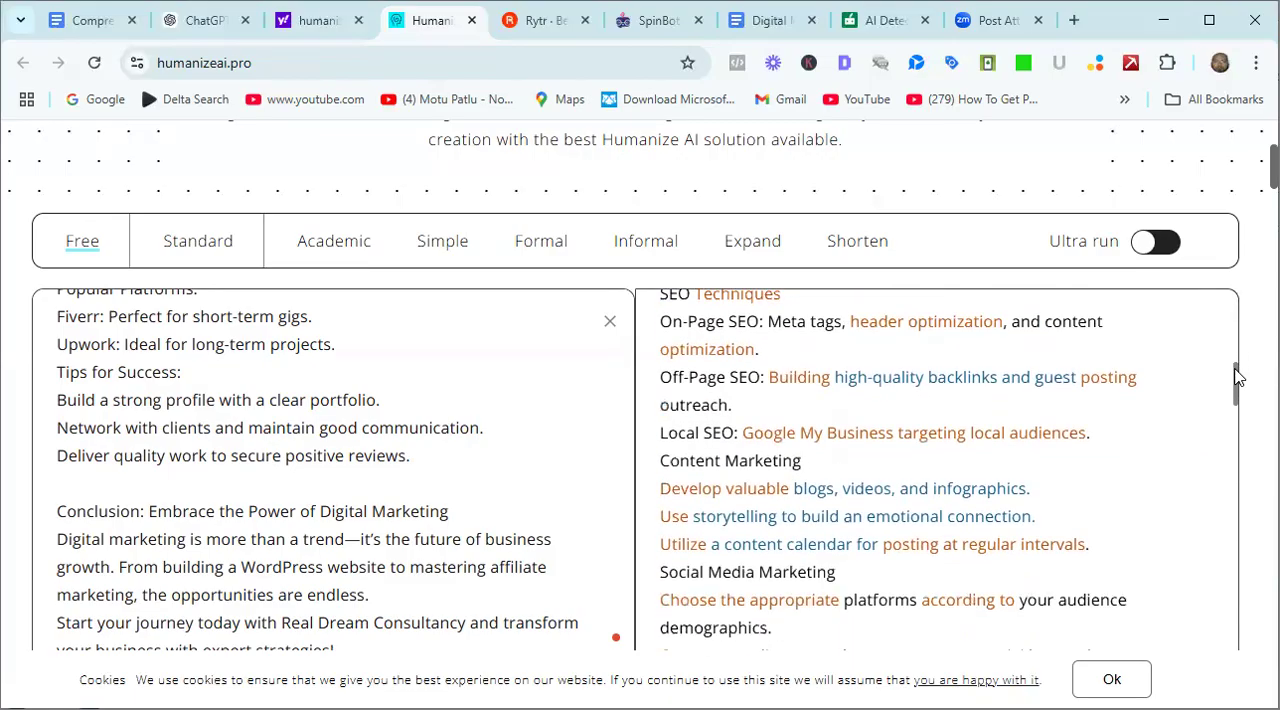
{"action": "left_click_drag", "start_coordinate": [1236, 377], "coordinate": [1238, 310]}
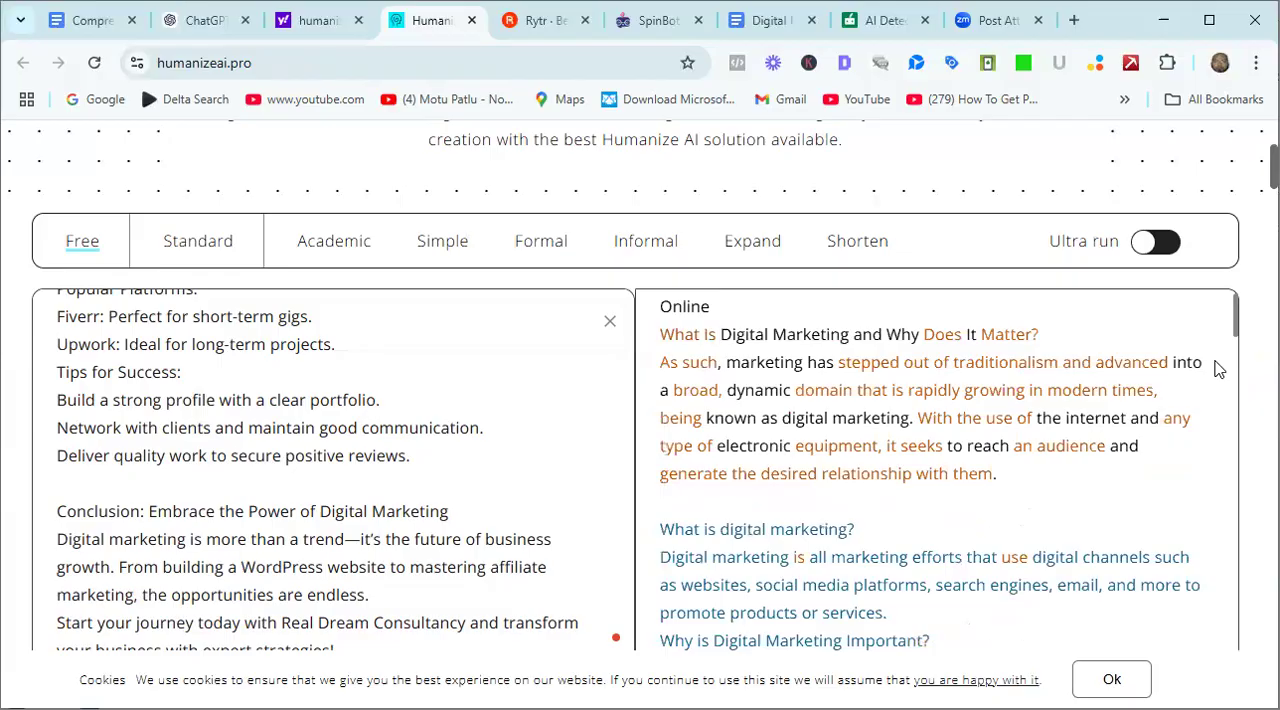
{"action": "left_click_drag", "start_coordinate": [1237, 323], "coordinate": [1237, 315]}
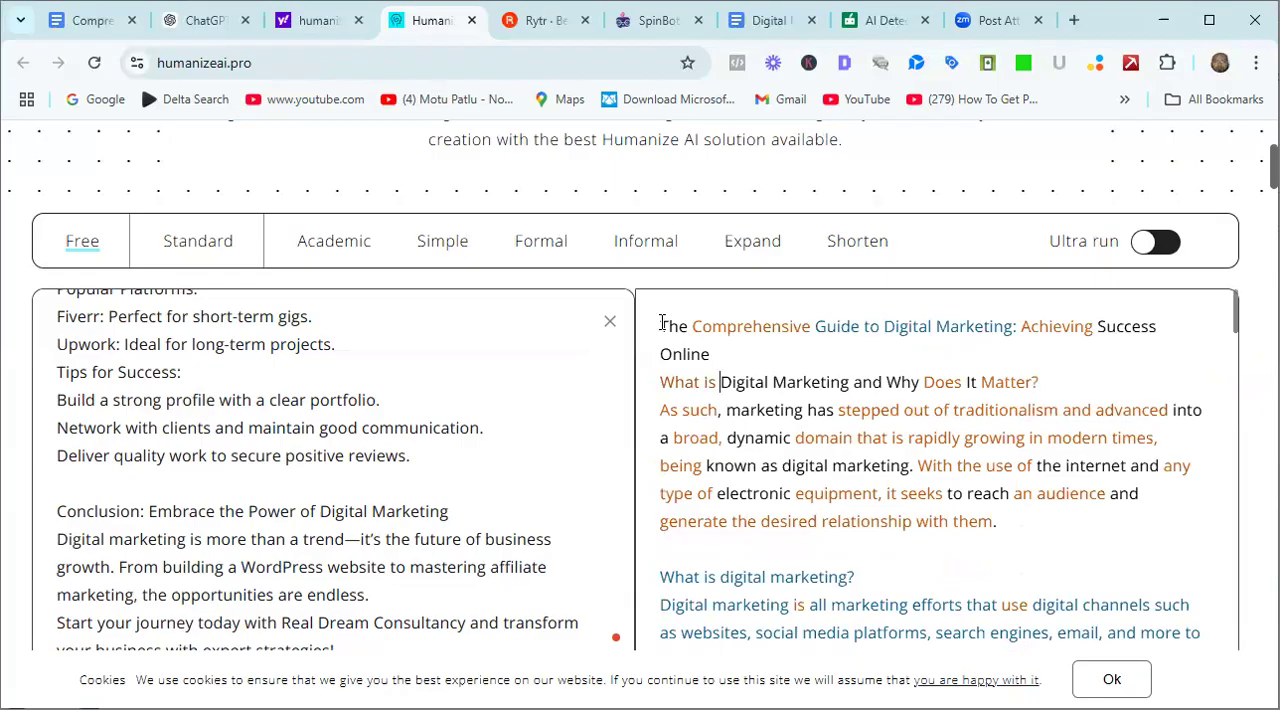
Copy the entire humanized article and paste it into SpinBot's Text Spinner as the text to rewrite.
{"action": "left_click_drag", "start_coordinate": [660, 325], "coordinate": [1080, 538]}
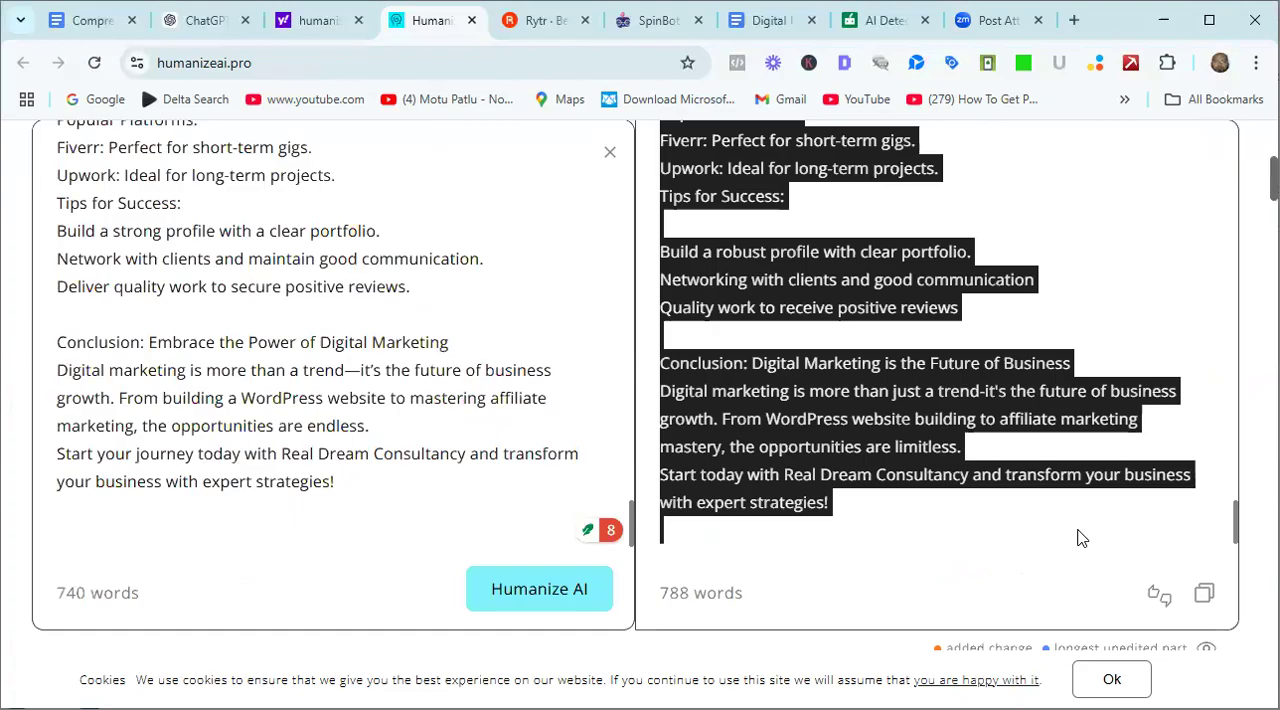
{"action": "left_click", "coordinate": [645, 26]}
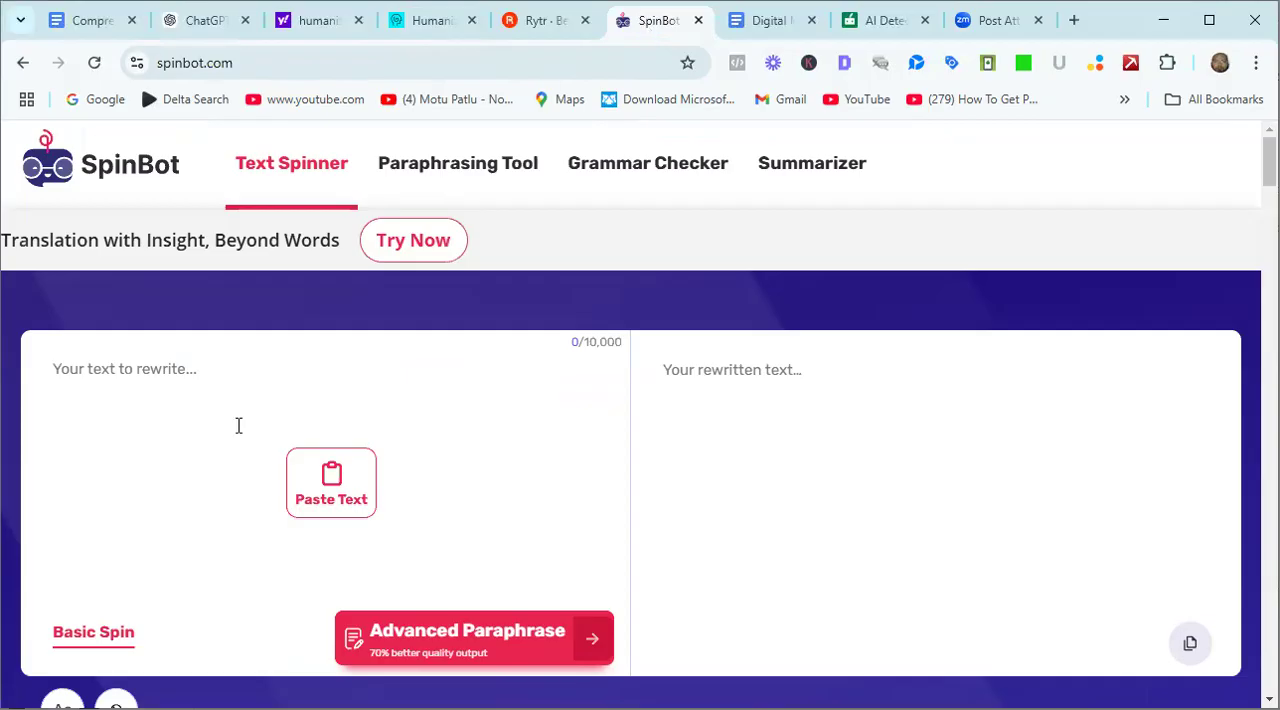
{"action": "left_click", "coordinate": [333, 490]}
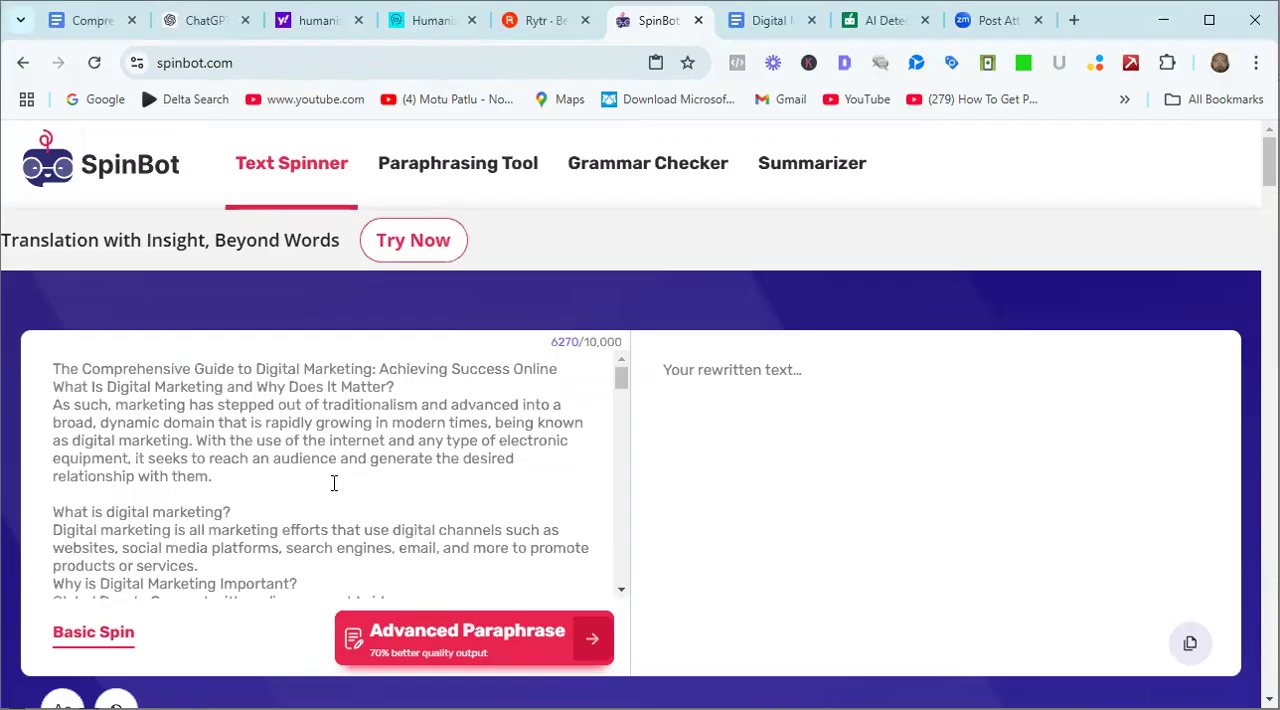
Rewrite the article with Basic Spin and copy the rewritten text.
{"action": "left_click", "coordinate": [100, 640]}
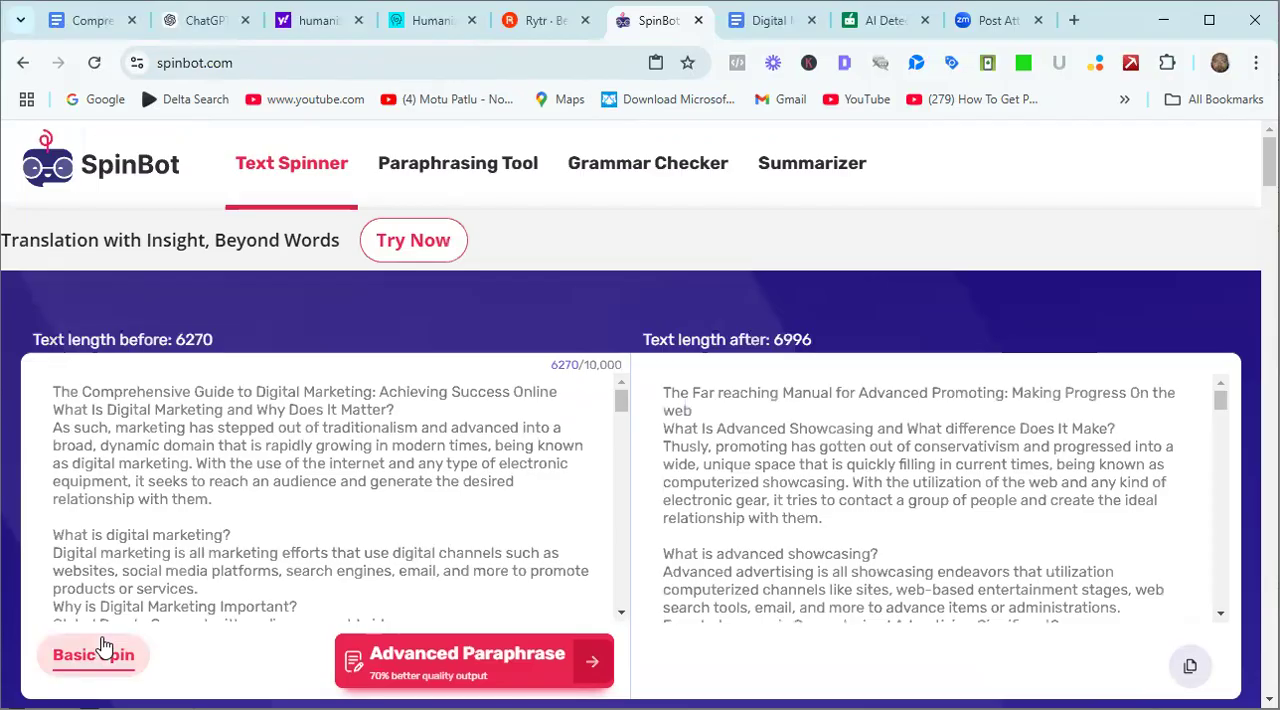
{"action": "left_click", "coordinate": [1190, 668]}
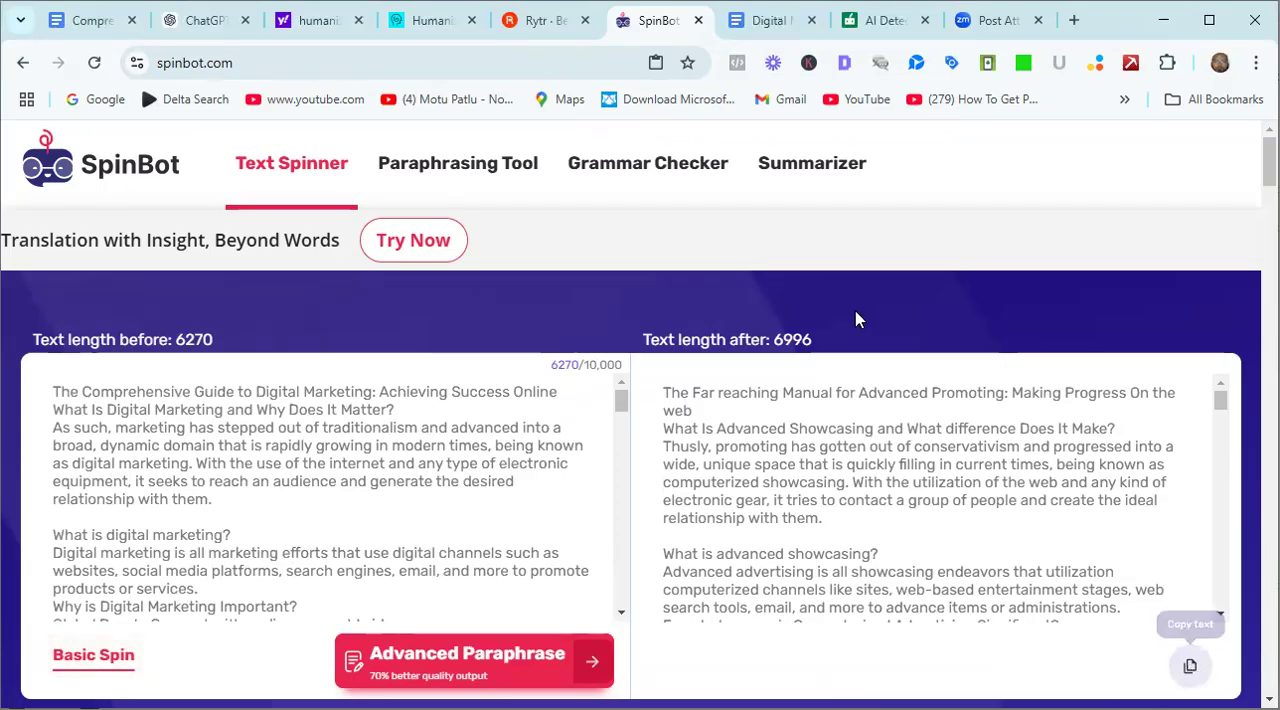
Return to QuillBot's AI Detector and reload the page to clear the previous analysis, bringing the empty text area back into view.
{"action": "left_click", "coordinate": [886, 21]}
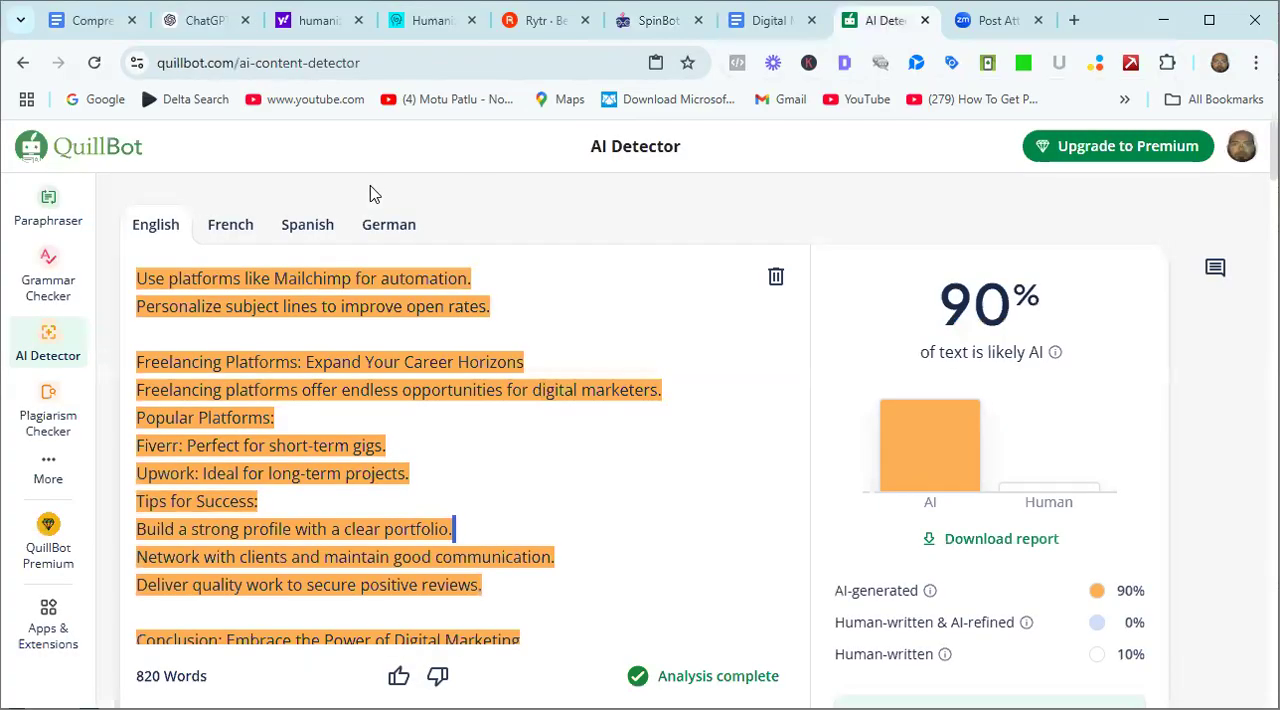
{"action": "left_click", "coordinate": [94, 63]}
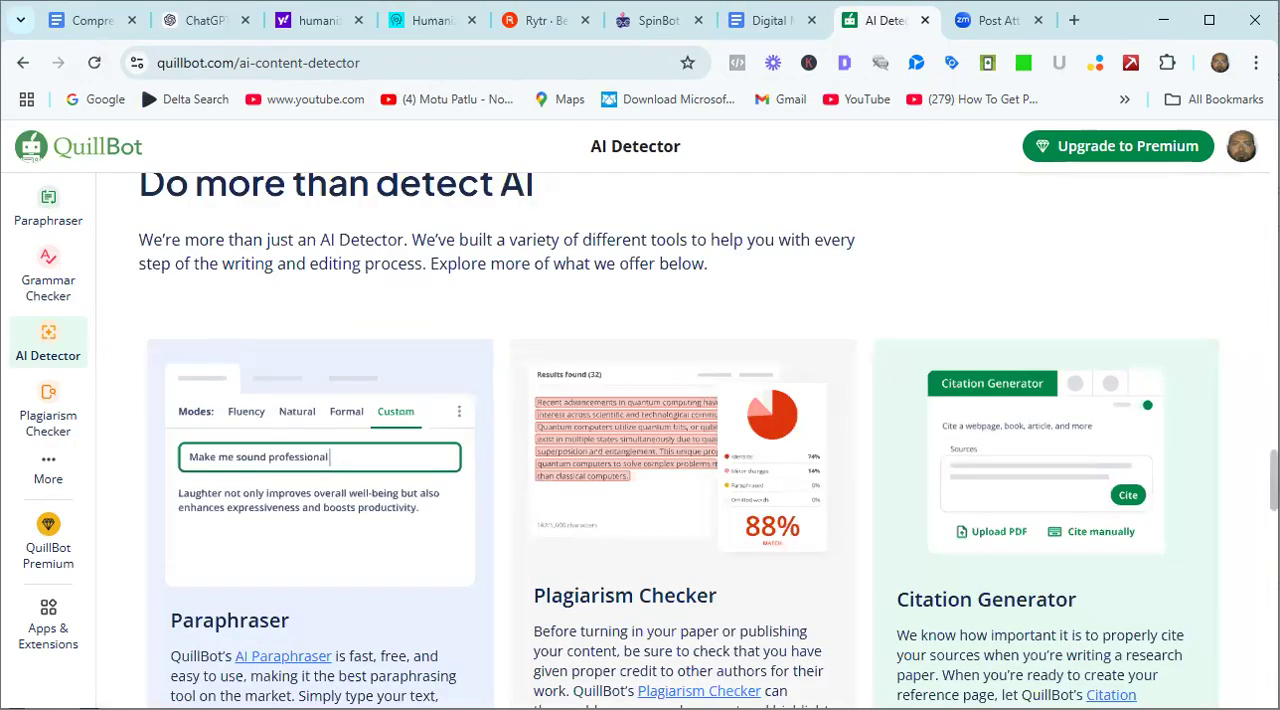
{"action": "scroll", "coordinate": [700, 440], "scroll_direction": "up", "scroll_amount": 12}
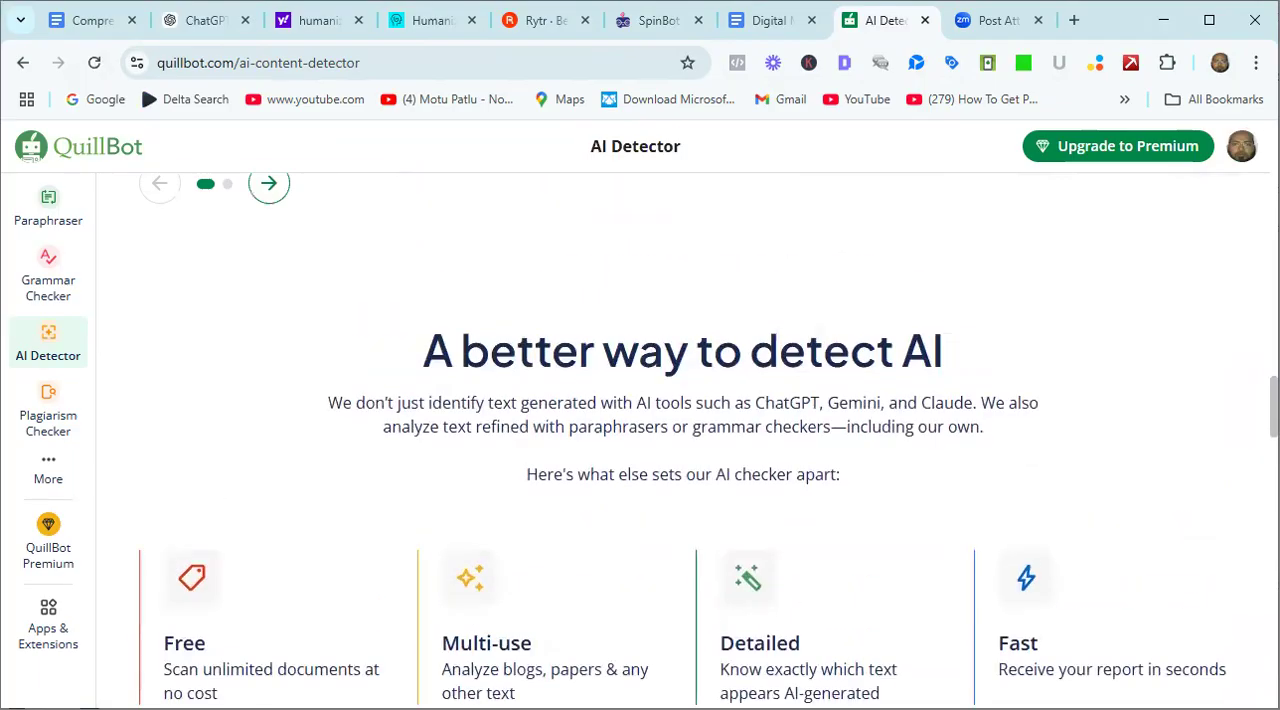
{"action": "scroll", "coordinate": [700, 440], "scroll_direction": "up", "scroll_amount": 15}
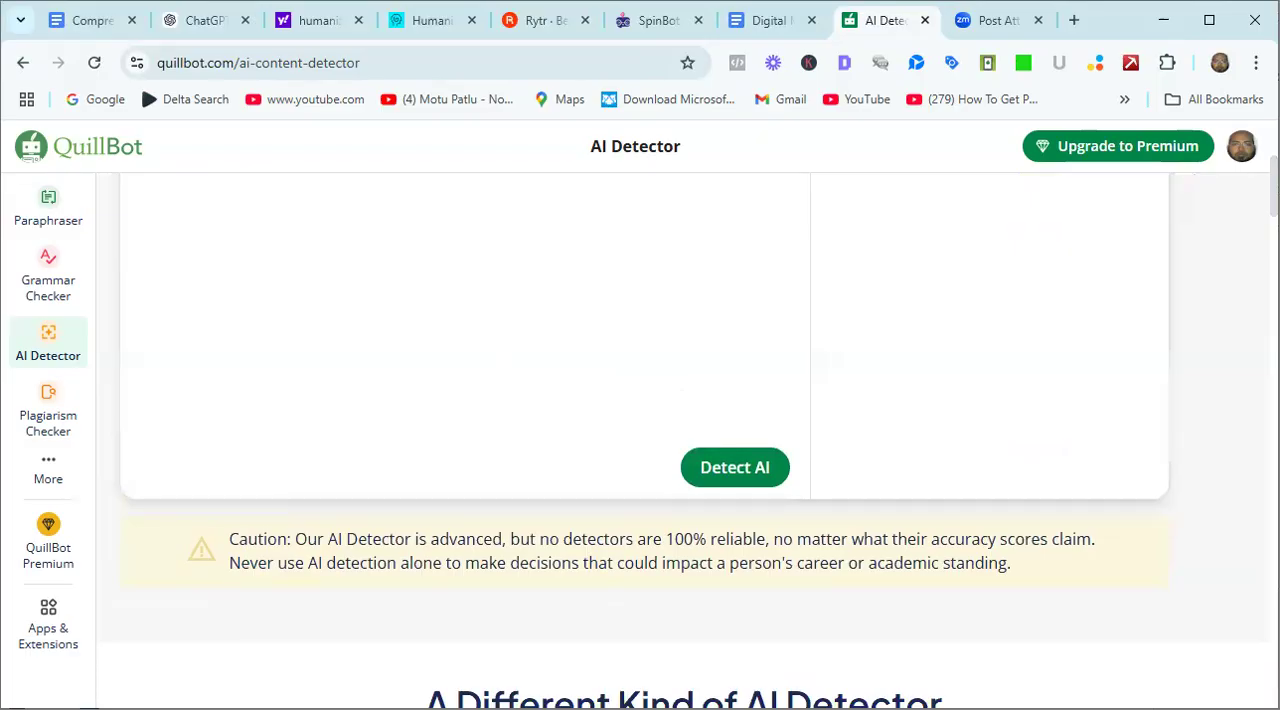
Paste the spun article into the AI Detector and run the AI-content analysis on it.
{"action": "scroll", "coordinate": [451, 421], "scroll_direction": "up", "scroll_amount": 2}
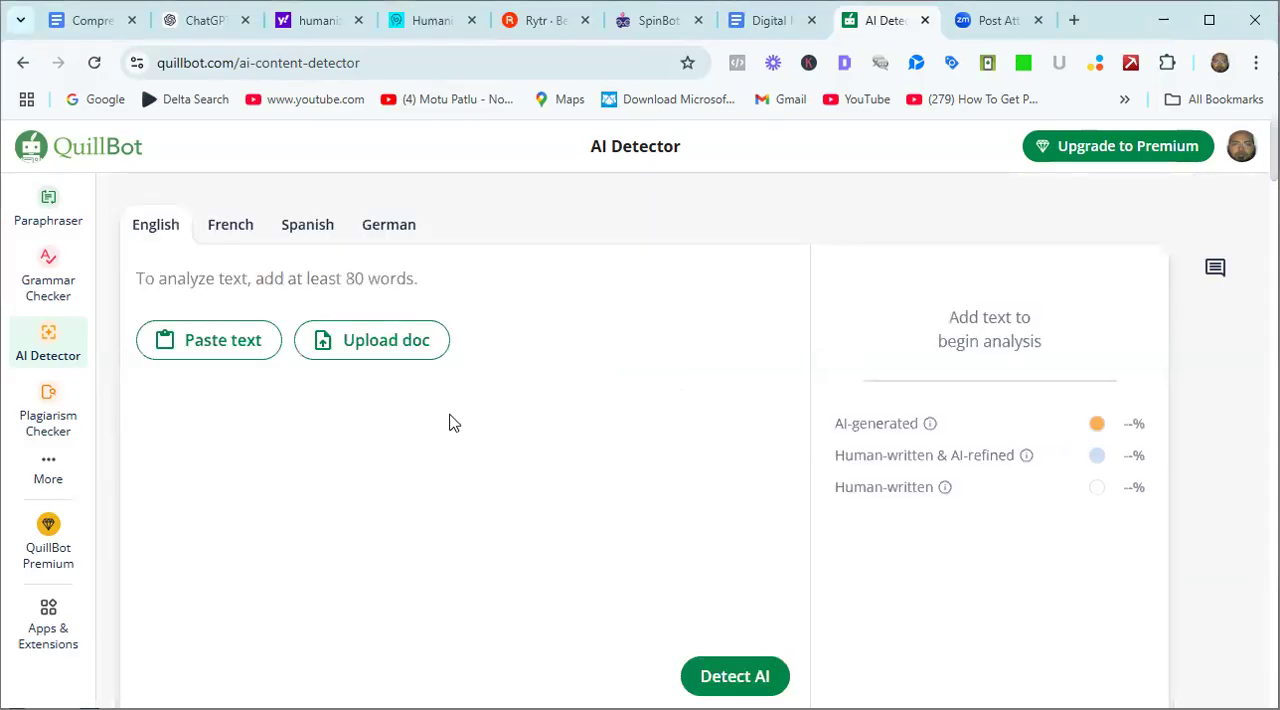
{"action": "left_click", "coordinate": [202, 344]}
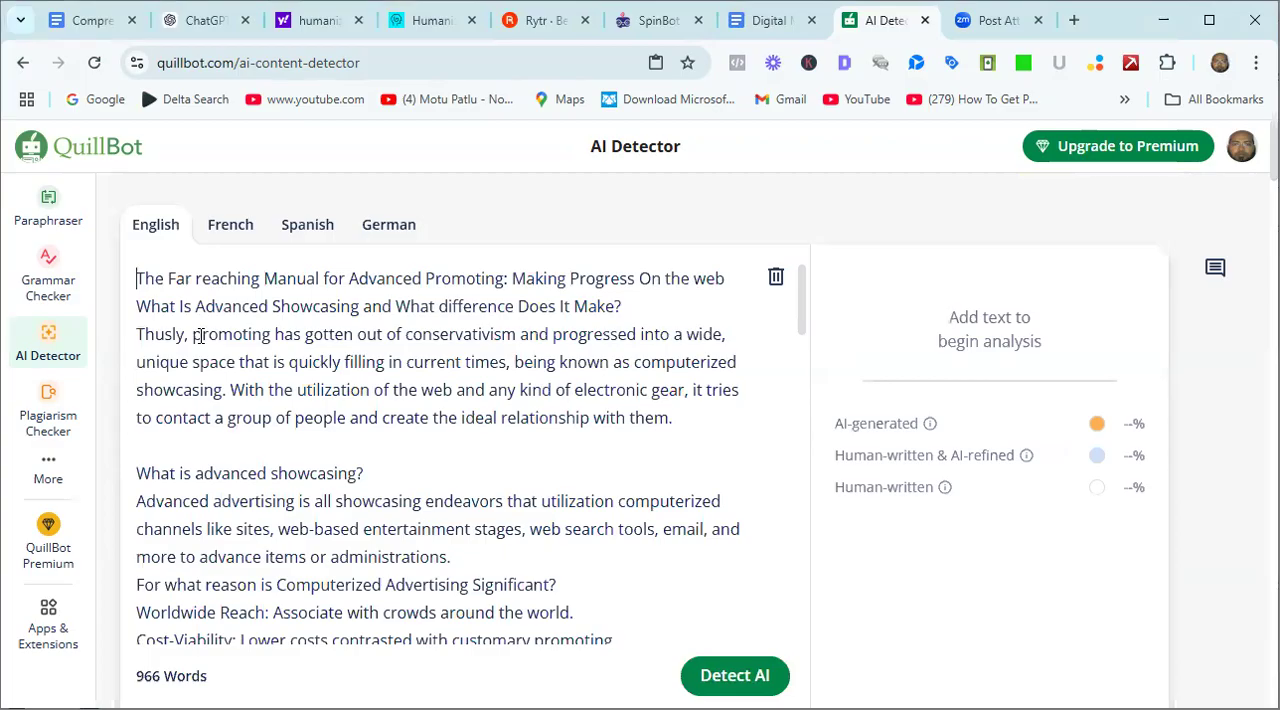
{"action": "left_click", "coordinate": [731, 669]}
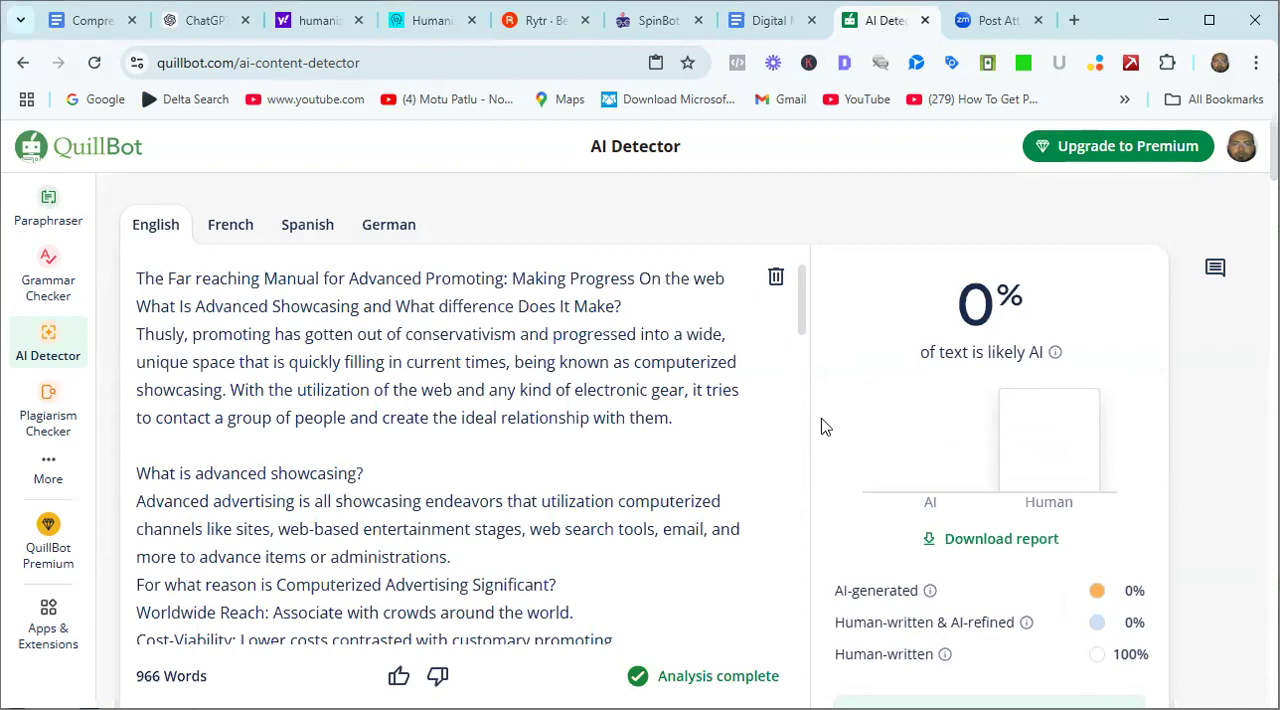
{"action": "mouse_move", "coordinate": [806, 329]}
{"action": "left_mouse_down"}
{"action": "mouse_move", "coordinate": [810, 552]}
{"action": "mouse_move", "coordinate": [803, 321]}
{"action": "left_mouse_up"}
{"action": "left_click_drag", "start_coordinate": [800, 310], "coordinate": [806, 252]}
Copy the entire checked article from the AI Detector's text area, from its title to the closing paragraph.
{"action": "left_click", "coordinate": [157, 268]}
{"action": "key", "text": "shift+Down"}
{"action": "key", "text": "shift+Down"}
{"action": "key", "text": "shift+Down"}
{"action": "key", "text": "shift+Down"}
{"action": "key", "text": "shift+Down"}
{"action": "key", "text": "shift+Down"}
{"action": "key", "text": "shift+Down"}
{"action": "key", "text": "shift+Down"}
{"action": "key", "text": "shift+Down"}
{"action": "key", "text": "shift+Down"}
{"action": "key", "text": "shift+Down"}
{"action": "key", "text": "shift+Down"}
{"action": "key", "text": "shift+Down"}
{"action": "key", "text": "shift+Down"}
{"action": "key", "text": "shift+Down"}
{"action": "key", "text": "shift+Down"}
{"action": "key", "text": "shift+Down"}
{"action": "key", "text": "shift+Down"}
{"action": "key", "text": "shift+Down"}
{"action": "key", "text": "shift+Down"}
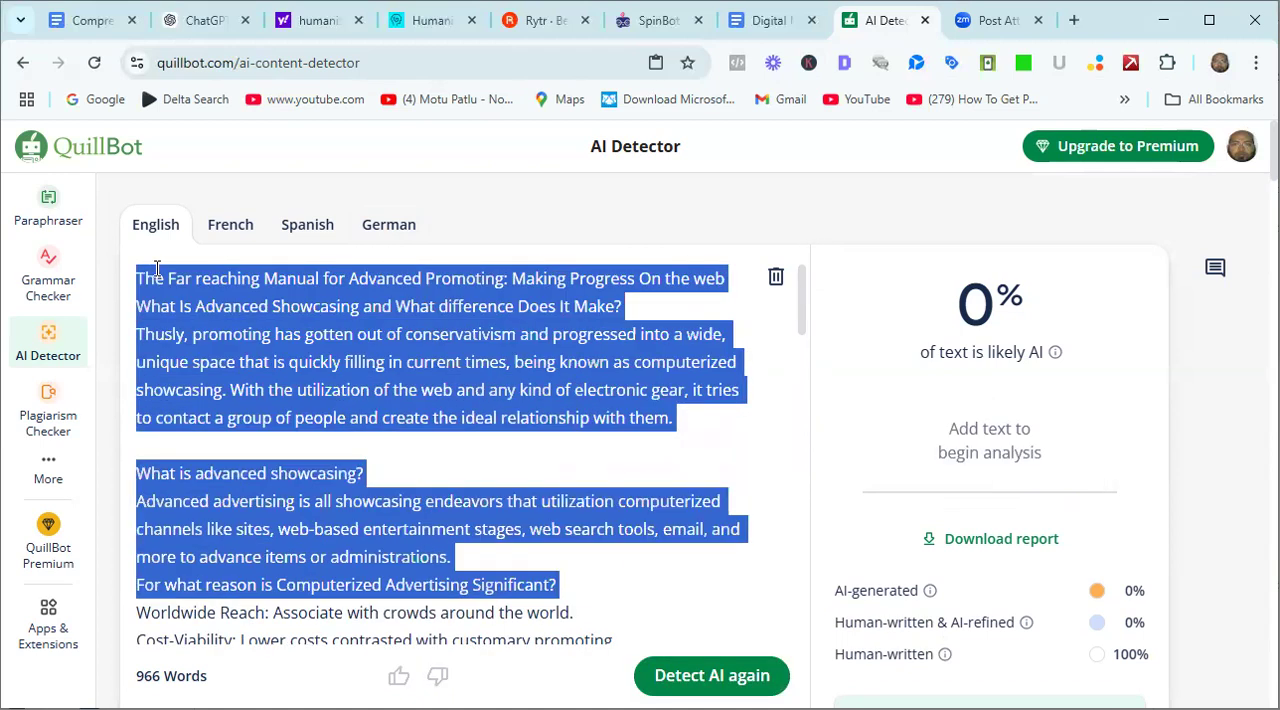
{"action": "key", "text": "shift+Down"}
{"action": "key", "text": "shift+Down"}
{"action": "key", "text": "shift+Down"}
{"action": "key", "text": "shift+Down"}
{"action": "key", "text": "shift+Down"}
{"action": "key", "text": "shift+Down"}
{"action": "key", "text": "shift+Down"}
{"action": "key", "text": "shift+Down"}
{"action": "key", "text": "shift+Down"}
{"action": "key", "text": "shift+Down"}
{"action": "key", "text": "shift+Down"}
{"action": "key", "text": "shift+Down"}
{"action": "key", "text": "shift+Down"}
{"action": "key", "text": "shift+Down"}
{"action": "key", "text": "shift+Down"}
{"action": "key", "text": "shift+Down"}
{"action": "key", "text": "shift+Down"}
{"action": "key", "text": "shift+Down"}
{"action": "key", "text": "shift+Down"}
{"action": "key", "text": "shift+Down"}
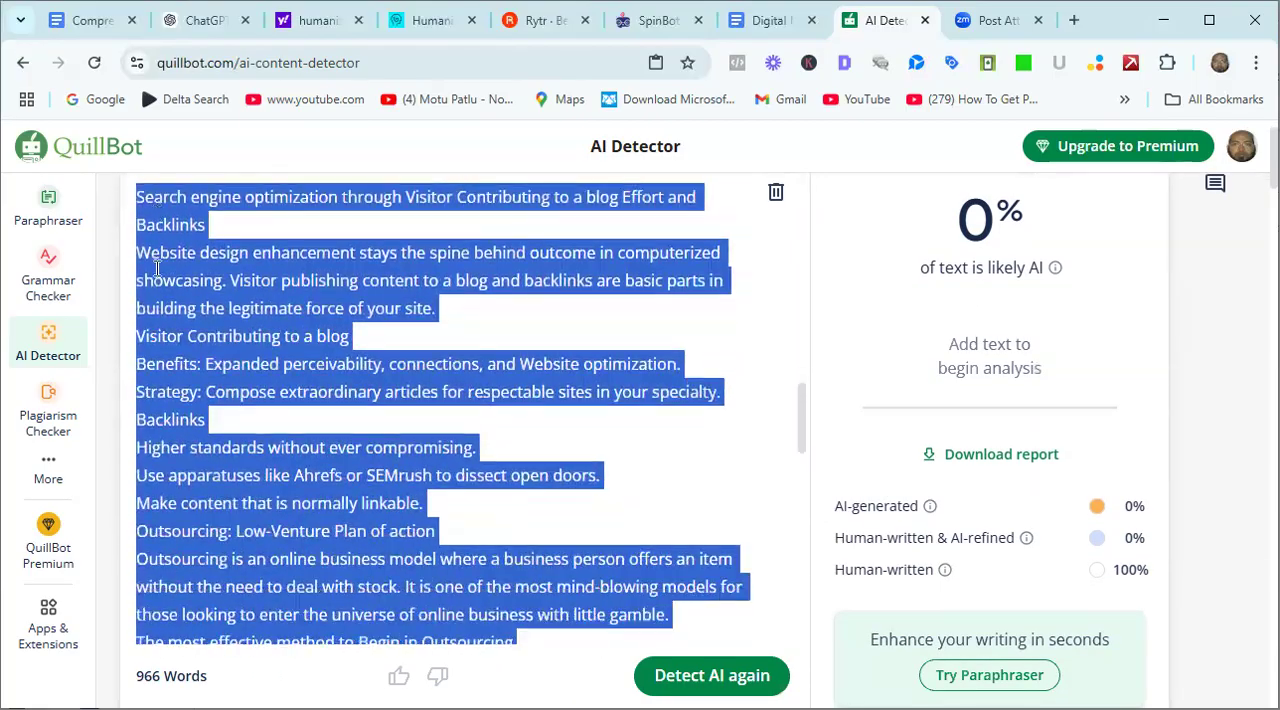
{"action": "key", "text": "shift+Down"}
{"action": "key", "text": "shift+Down"}
{"action": "key", "text": "shift+Down"}
{"action": "key", "text": "shift+Down"}
{"action": "key", "text": "shift+Down"}
{"action": "key", "text": "shift+Down"}
{"action": "key", "text": "shift+Down"}
{"action": "key", "text": "shift+Down"}
{"action": "key", "text": "shift+Down"}
{"action": "key", "text": "shift+Down"}
{"action": "key", "text": "shift+Down"}
{"action": "key", "text": "shift+Down"}
{"action": "key", "text": "shift+Down"}
{"action": "key", "text": "shift+Down"}
{"action": "key", "text": "shift+Down"}
{"action": "key", "text": "shift+Down"}
{"action": "key", "text": "shift+Down"}
{"action": "key", "text": "shift+Down"}
{"action": "key", "text": "shift+Down"}
{"action": "key", "text": "shift+Down"}
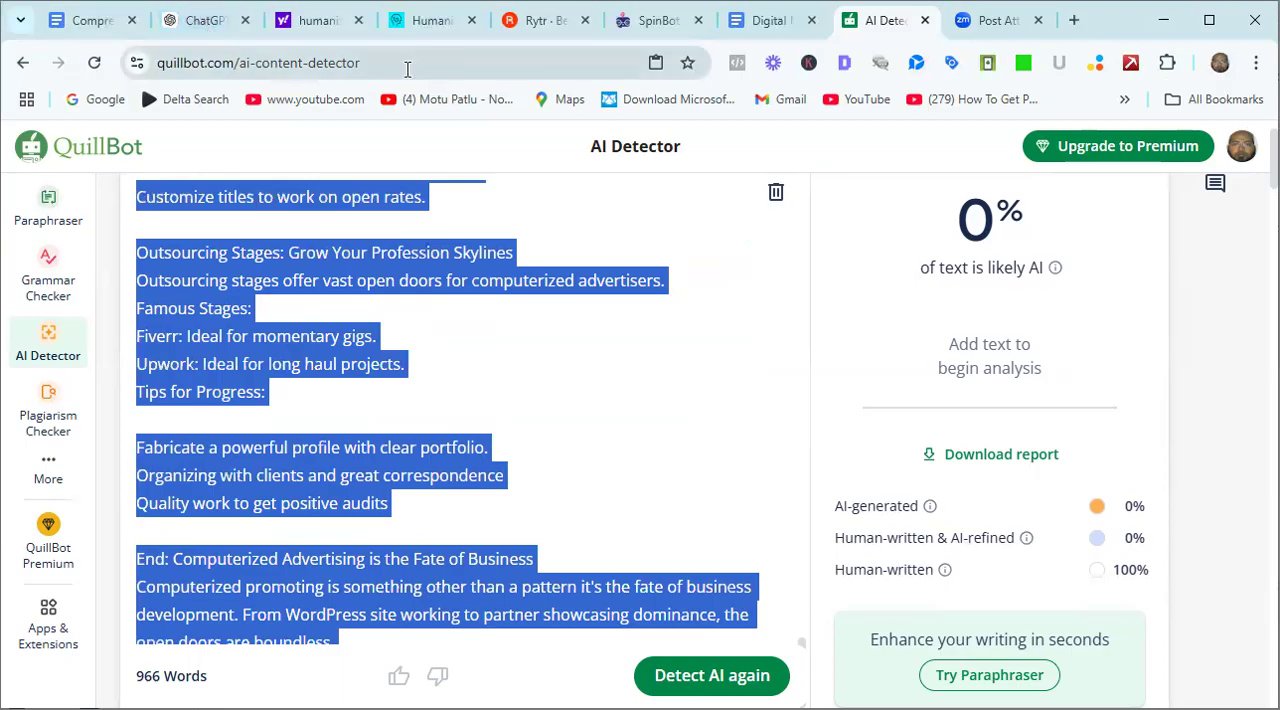
In the Digital Marketing Blog Google Doc, add a dotted separator line below the second article's conclusion and paste the rewritten article under it.
{"action": "left_click", "coordinate": [770, 26]}
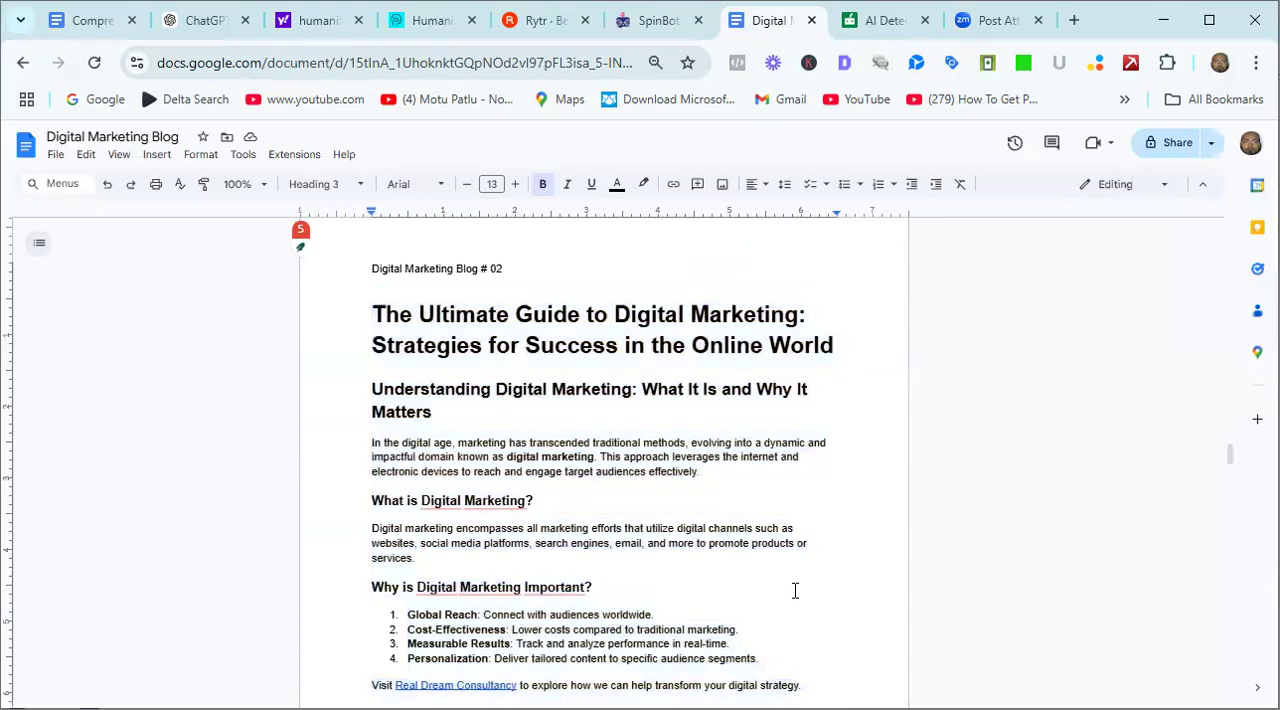
{"action": "key", "text": "Down"}
{"action": "key", "text": "Down"}
{"action": "key", "text": "Down"}
{"action": "key", "text": "Down"}
{"action": "key", "text": "Down"}
{"action": "key", "text": "Down"}
{"action": "key", "text": "Down"}
{"action": "key", "text": "Down"}
{"action": "key", "text": "Down"}
{"action": "key", "text": "Down"}
{"action": "key", "text": "Down"}
{"action": "key", "text": "Down"}
{"action": "key", "text": "Down"}
{"action": "key", "text": "Down"}
{"action": "key", "text": "Down"}
{"action": "key", "text": "Down"}
{"action": "key", "text": "Down"}
{"action": "key", "text": "Down"}
{"action": "key", "text": "Down"}
{"action": "key", "text": "Down"}
{"action": "key", "text": "Down"}
{"action": "key", "text": "Down"}
{"action": "key", "text": "Down"}
{"action": "key", "text": "Down"}
{"action": "key", "text": "Down"}
{"action": "key", "text": "Down"}
{"action": "key", "text": "Down"}
{"action": "key", "text": "Down"}
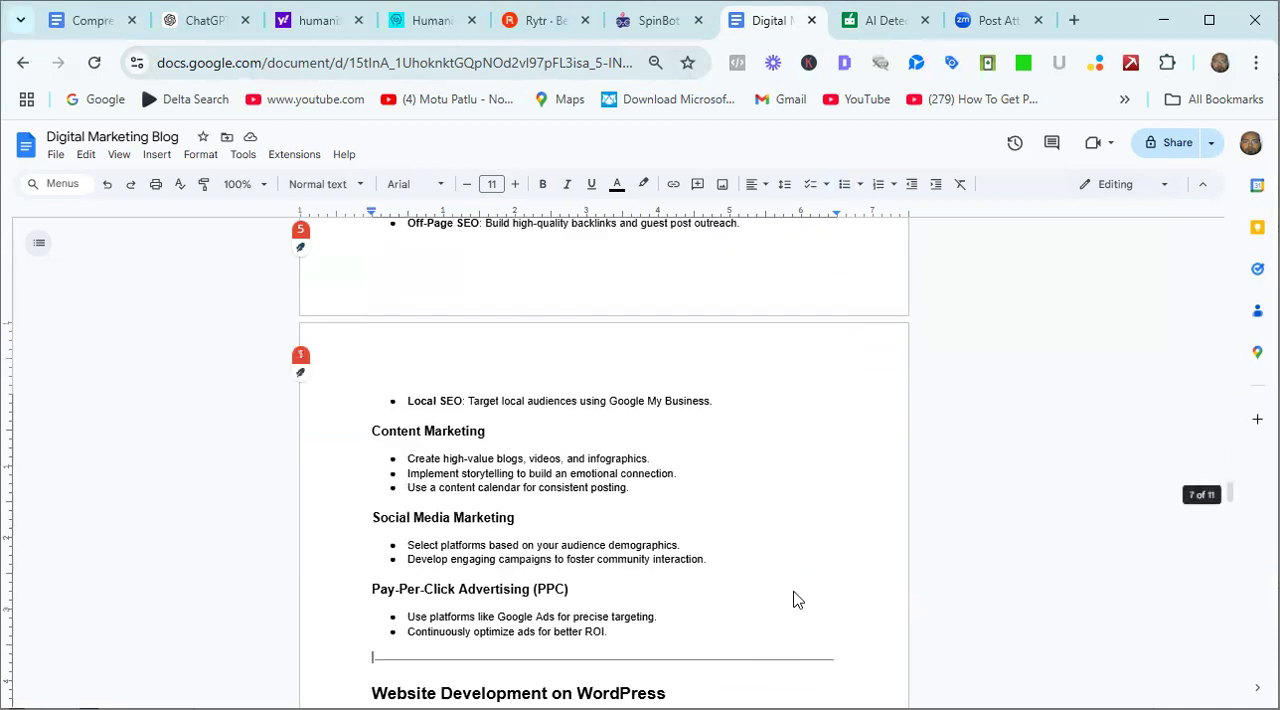
{"action": "key", "text": "Down"}
{"action": "key", "text": "Down"}
{"action": "key", "text": "Down"}
{"action": "key", "text": "Down"}
{"action": "key", "text": "Down"}
{"action": "key", "text": "Down"}
{"action": "key", "text": "Down"}
{"action": "key", "text": "Down"}
{"action": "key", "text": "Down"}
{"action": "key", "text": "Down"}
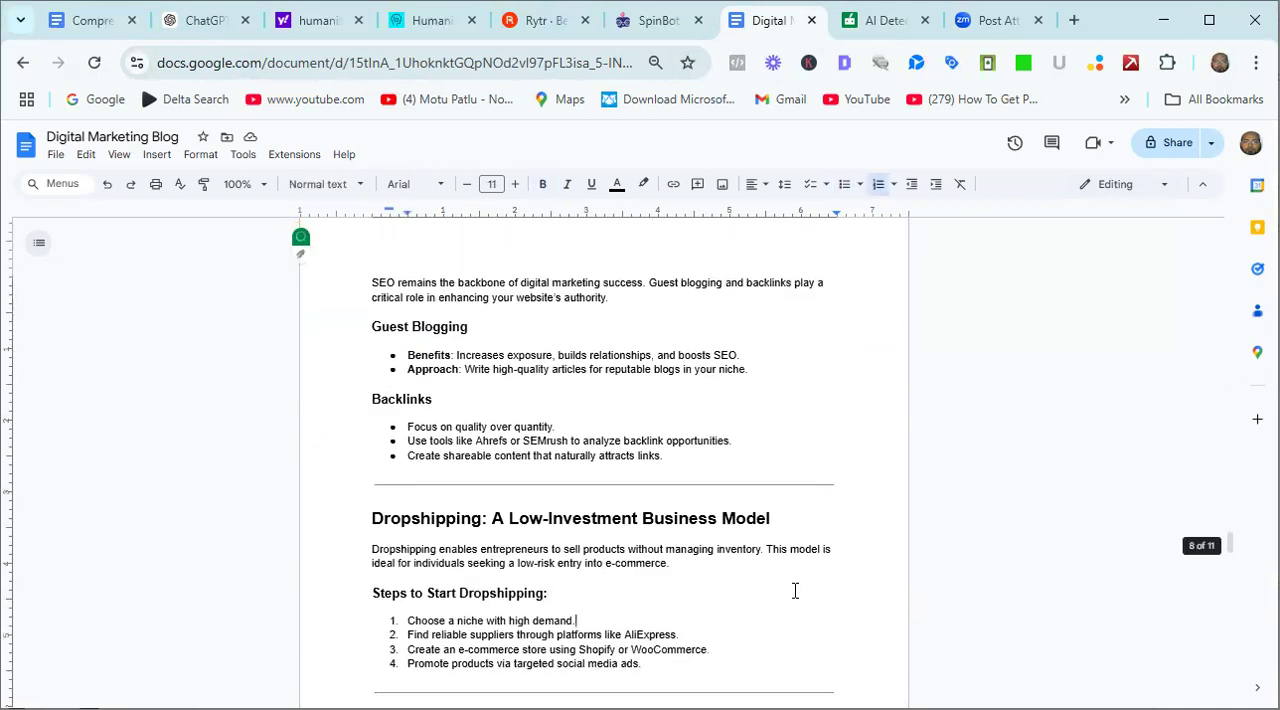
{"action": "key", "text": "Down"}
{"action": "key", "text": "Down"}
{"action": "key", "text": "Down"}
{"action": "key", "text": "Down"}
{"action": "key", "text": "Down"}
{"action": "key", "text": "Down"}
{"action": "key", "text": "Down"}
{"action": "key", "text": "Down"}
{"action": "key", "text": "Down"}
{"action": "key", "text": "Down"}
{"action": "key", "text": "Down"}
{"action": "key", "text": "Down"}
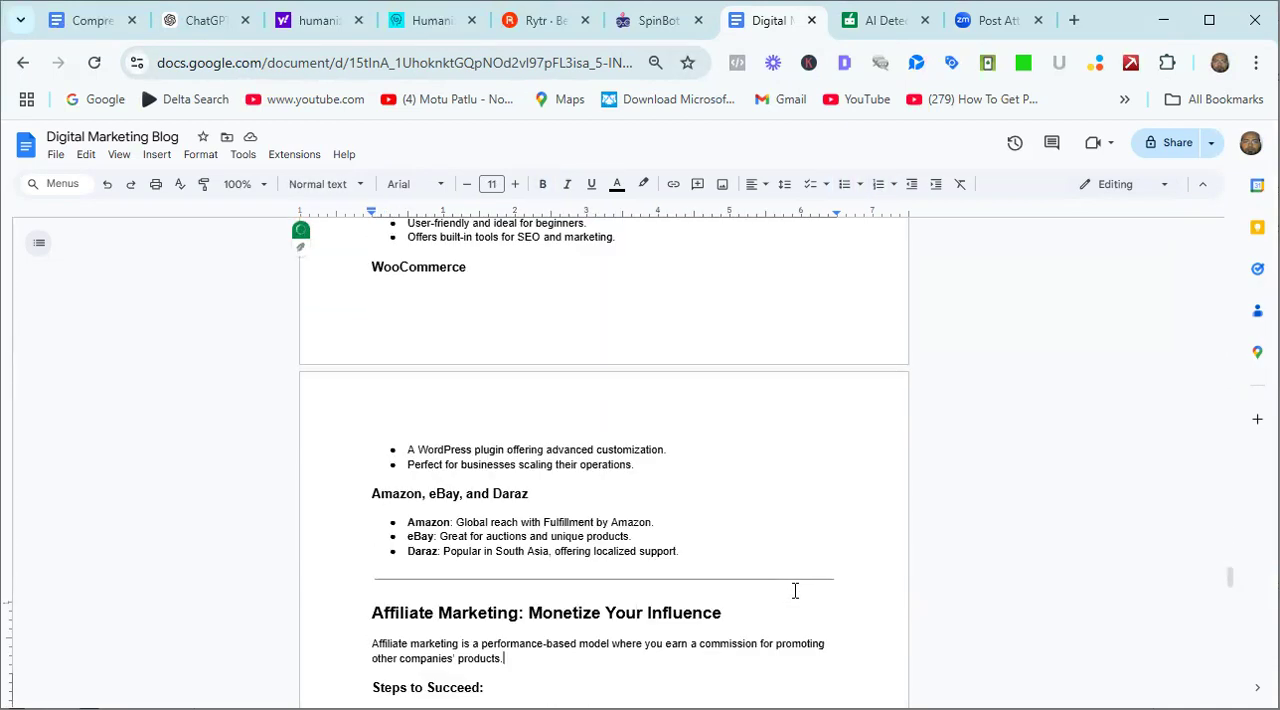
{"action": "key", "text": "Down"}
{"action": "key", "text": "Down"}
{"action": "key", "text": "Down"}
{"action": "key", "text": "Down"}
{"action": "key", "text": "Down"}
{"action": "key", "text": "Down"}
{"action": "key", "text": "Down"}
{"action": "key", "text": "Down"}
{"action": "key", "text": "Down"}
{"action": "key", "text": "Down"}
{"action": "key", "text": "Down"}
{"action": "key", "text": "Down"}
{"action": "key", "text": "Down"}
{"action": "key", "text": "Down"}
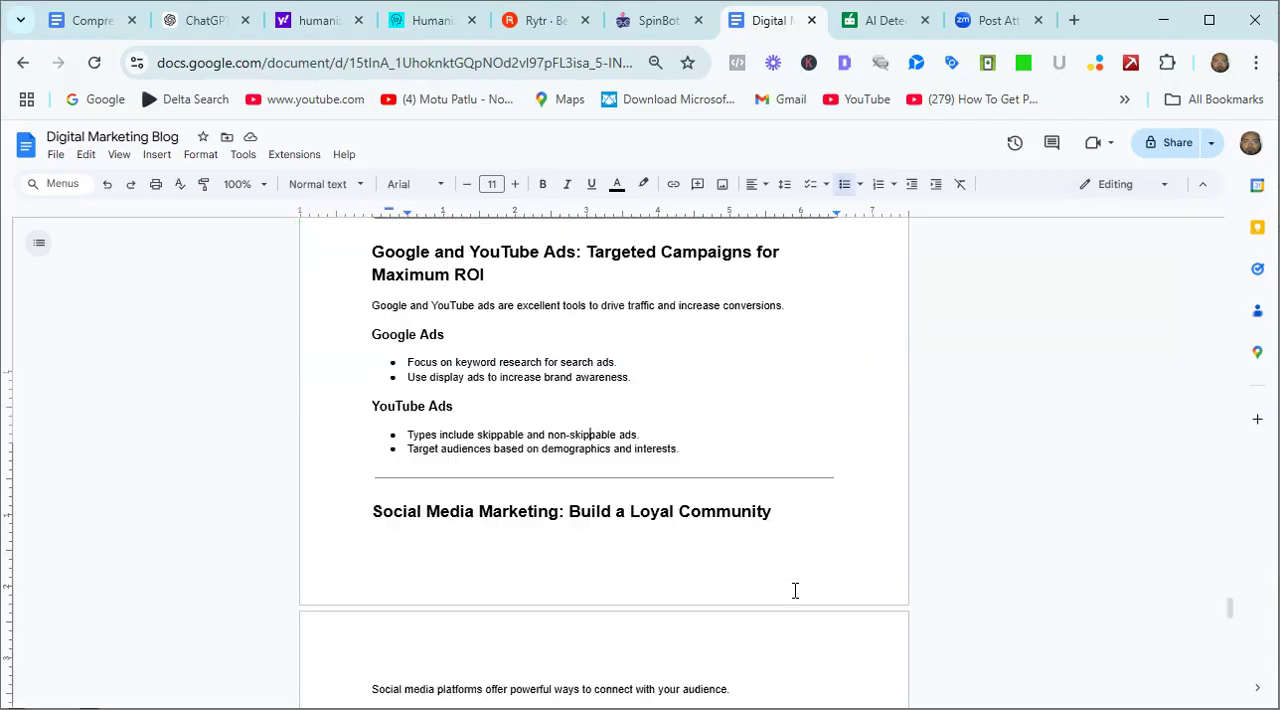
{"action": "key", "text": "Down"}
{"action": "key", "text": "Down"}
{"action": "key", "text": "Down"}
{"action": "key", "text": "Down"}
{"action": "key", "text": "Down"}
{"action": "key", "text": "Down"}
{"action": "key", "text": "Down"}
{"action": "key", "text": "Down"}
{"action": "key", "text": "Down"}
{"action": "key", "text": "Down"}
{"action": "key", "text": "Down"}
{"action": "key", "text": "Down"}
{"action": "key", "text": "Down"}
{"action": "key", "text": "Down"}
{"action": "key", "text": "Down"}
{"action": "key", "text": "Down"}
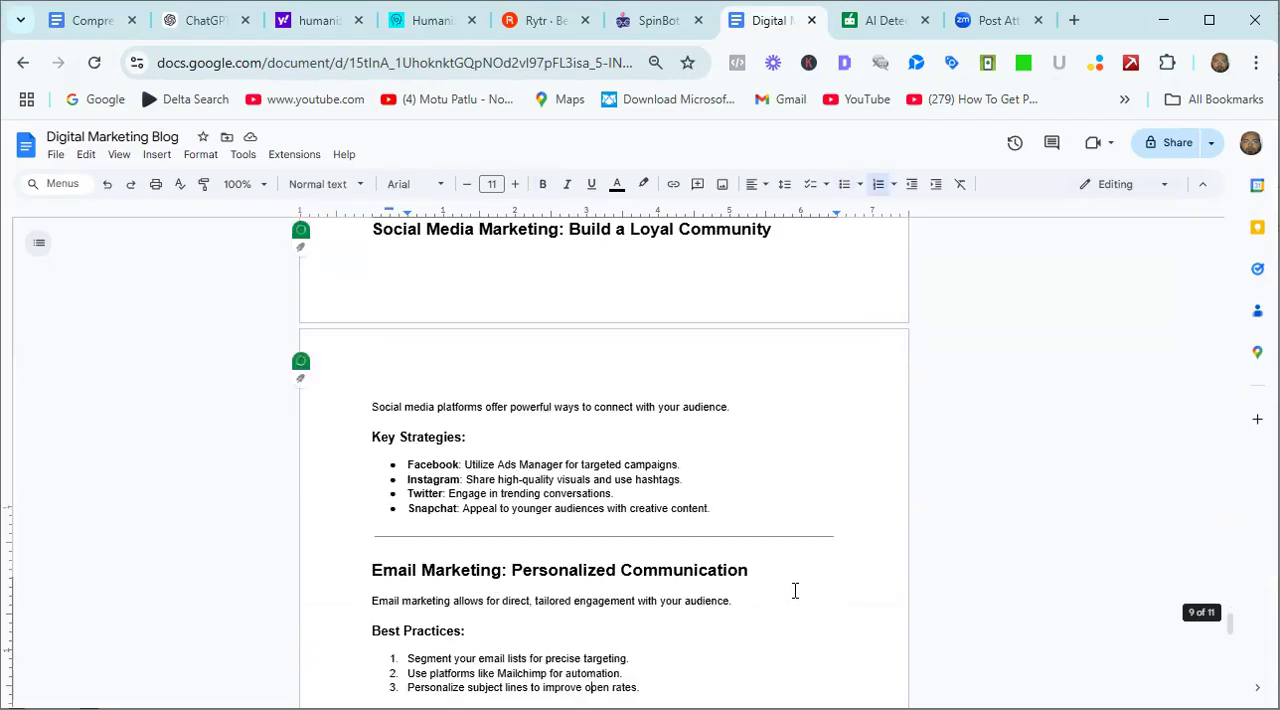
{"action": "key", "text": "Down"}
{"action": "key", "text": "Down"}
{"action": "key", "text": "Down"}
{"action": "key", "text": "Down"}
{"action": "key", "text": "Down"}
{"action": "key", "text": "Down"}
{"action": "key", "text": "Down"}
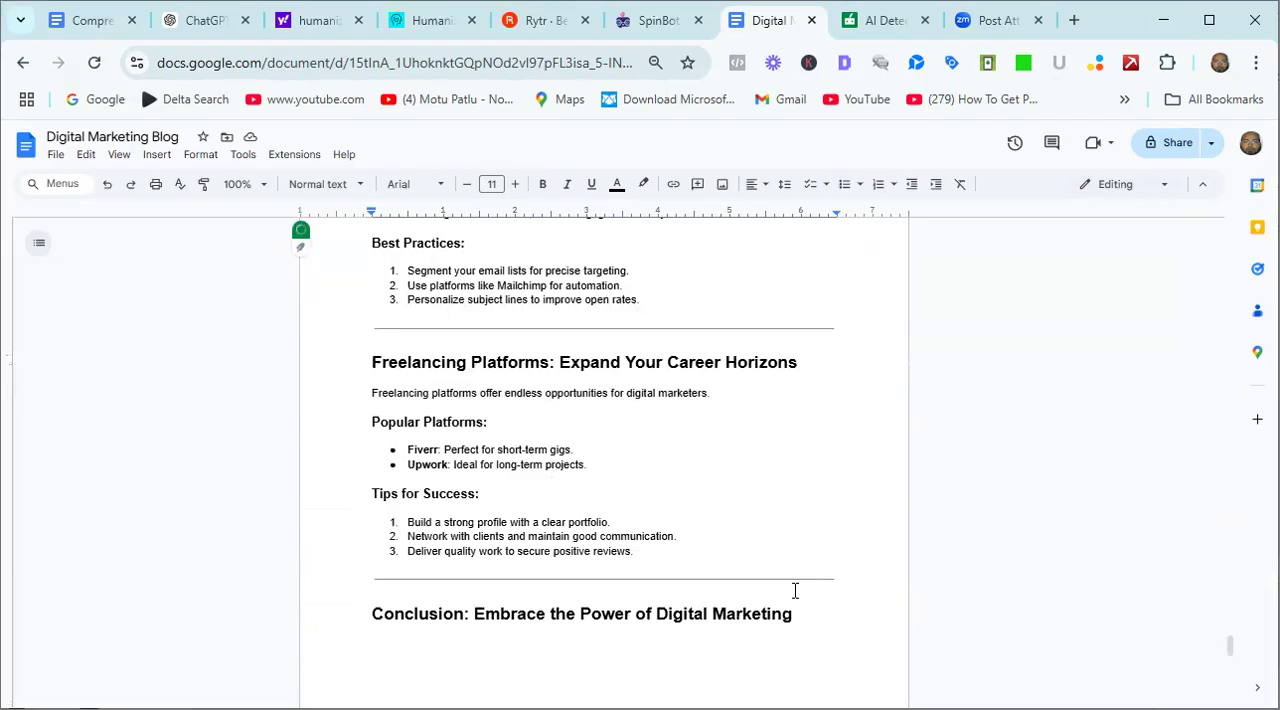
{"action": "key", "text": "Down"}
{"action": "key", "text": "Down"}
{"action": "key", "text": "Down"}
{"action": "key", "text": "Down"}
{"action": "key", "text": "Down"}
{"action": "key", "text": "Down"}
{"action": "key", "text": "Down"}
{"action": "key", "text": "Down"}
{"action": "key", "text": "Down"}
{"action": "key", "text": "Down"}
{"action": "key", "text": "Down"}
{"action": "key", "text": "Down"}
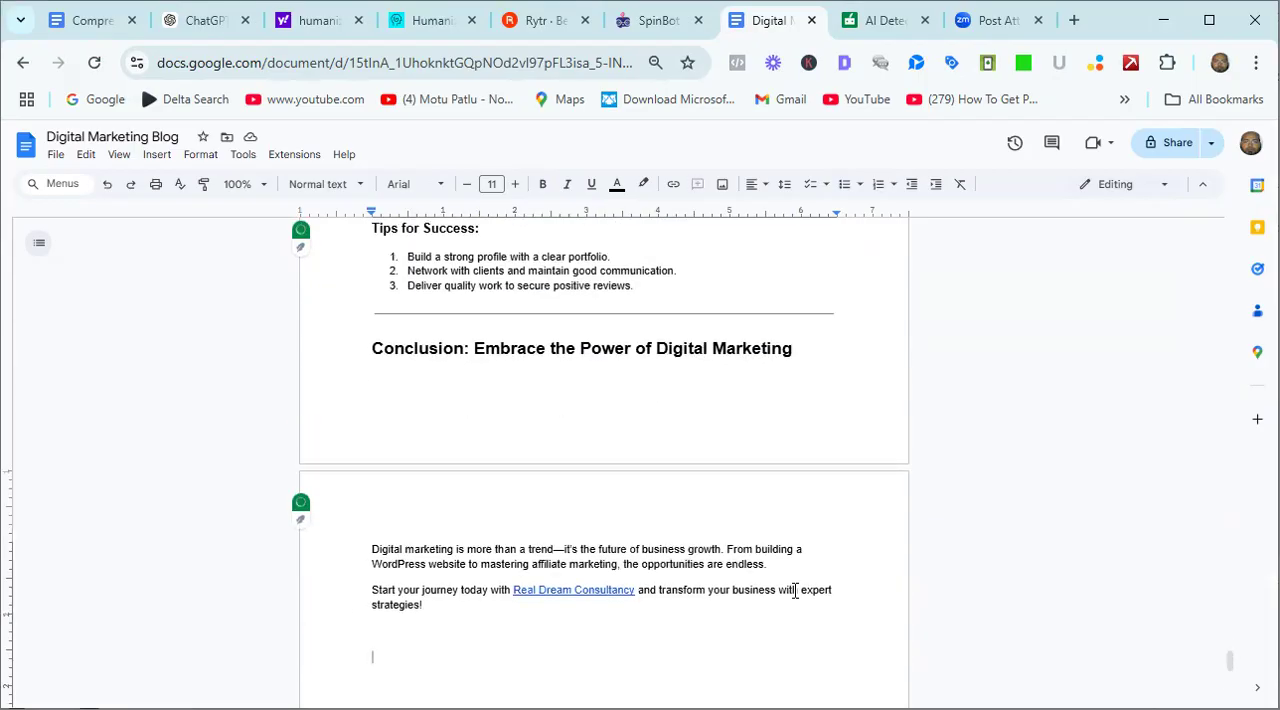
{"action": "type", "text": "............................................................................................................."}
{"action": "key", "text": "Return"}
{"action": "key", "text": "ctrl+v"}
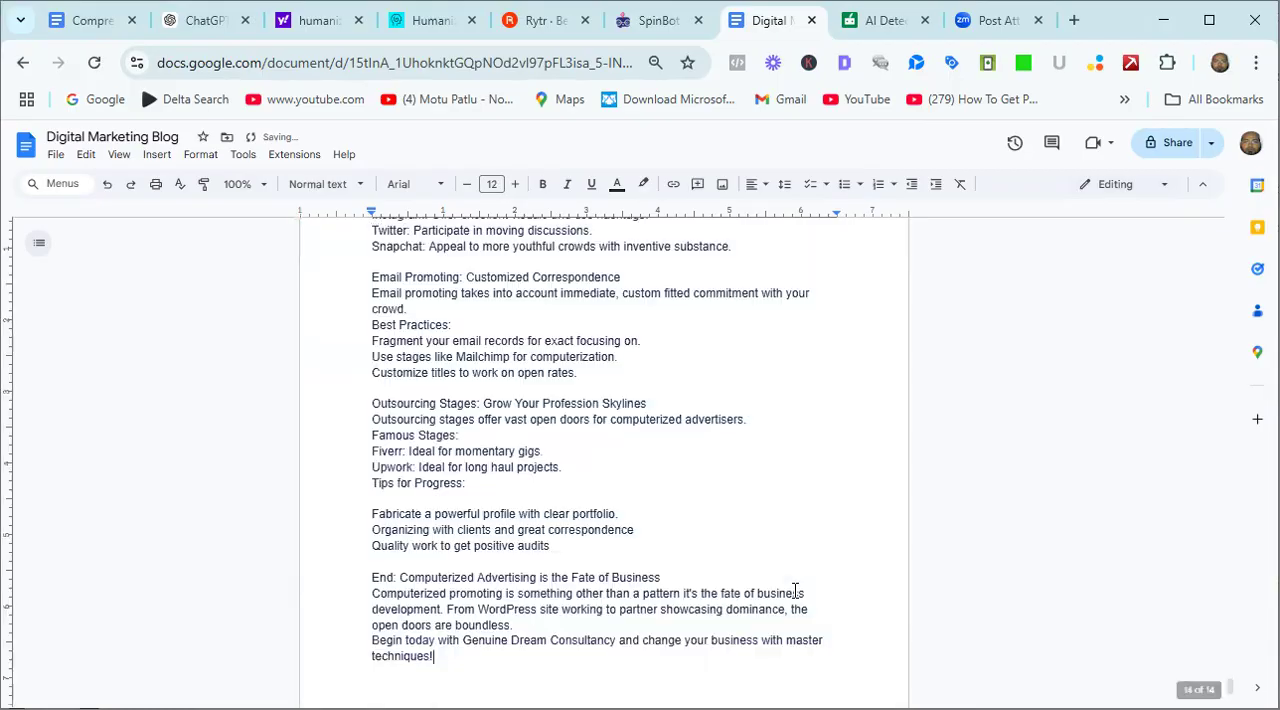
Look back through the pasted article from its closing paragraph up to the start of its title line.
{"action": "key", "text": "Up"}
{"action": "key", "text": "Up"}
{"action": "key", "text": "Up"}
{"action": "key", "text": "Up"}
{"action": "key", "text": "Up"}
{"action": "key", "text": "Up"}
{"action": "key", "text": "Up"}
{"action": "key", "text": "Up"}
{"action": "key", "text": "Up"}
{"action": "key", "text": "Up"}
{"action": "key", "text": "Up"}
{"action": "key", "text": "Up"}
{"action": "key", "text": "Up"}
{"action": "key", "text": "Up"}
{"action": "key", "text": "Up"}
{"action": "key", "text": "Up"}
{"action": "key", "text": "Up"}
{"action": "key", "text": "Up"}
{"action": "key", "text": "Up"}
{"action": "key", "text": "Up"}
{"action": "key", "text": "Up"}
{"action": "key", "text": "Up"}
{"action": "key", "text": "Up"}
{"action": "key", "text": "Up"}
{"action": "key", "text": "Up"}
{"action": "key", "text": "Up"}
{"action": "key", "text": "Up"}
{"action": "key", "text": "Up"}
{"action": "key", "text": "Up"}
{"action": "key", "text": "Up"}
{"action": "key", "text": "Up"}
{"action": "key", "text": "Up"}
{"action": "key", "text": "Up"}
{"action": "key", "text": "Up"}
{"action": "key", "text": "Up"}
{"action": "key", "text": "Up"}
{"action": "key", "text": "Up"}
{"action": "key", "text": "Up"}
{"action": "key", "text": "Up"}
{"action": "key", "text": "Up"}
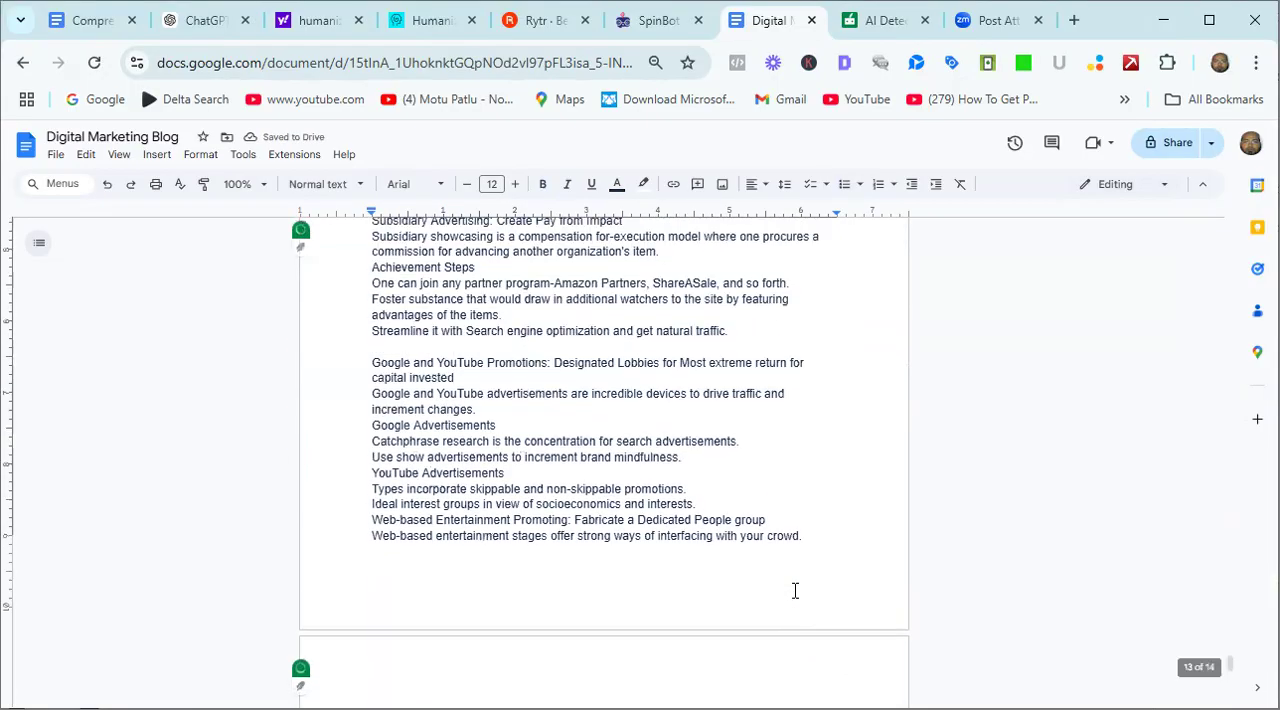
{"action": "key", "text": "Up"}
{"action": "key", "text": "Up"}
{"action": "key", "text": "Up"}
{"action": "key", "text": "Up"}
{"action": "key", "text": "Up"}
{"action": "key", "text": "Up"}
{"action": "key", "text": "Up"}
{"action": "key", "text": "Up"}
{"action": "key", "text": "Up"}
{"action": "key", "text": "Up"}
{"action": "key", "text": "Up"}
{"action": "key", "text": "Up"}
{"action": "key", "text": "Up"}
{"action": "key", "text": "Up"}
{"action": "key", "text": "Up"}
{"action": "key", "text": "Up"}
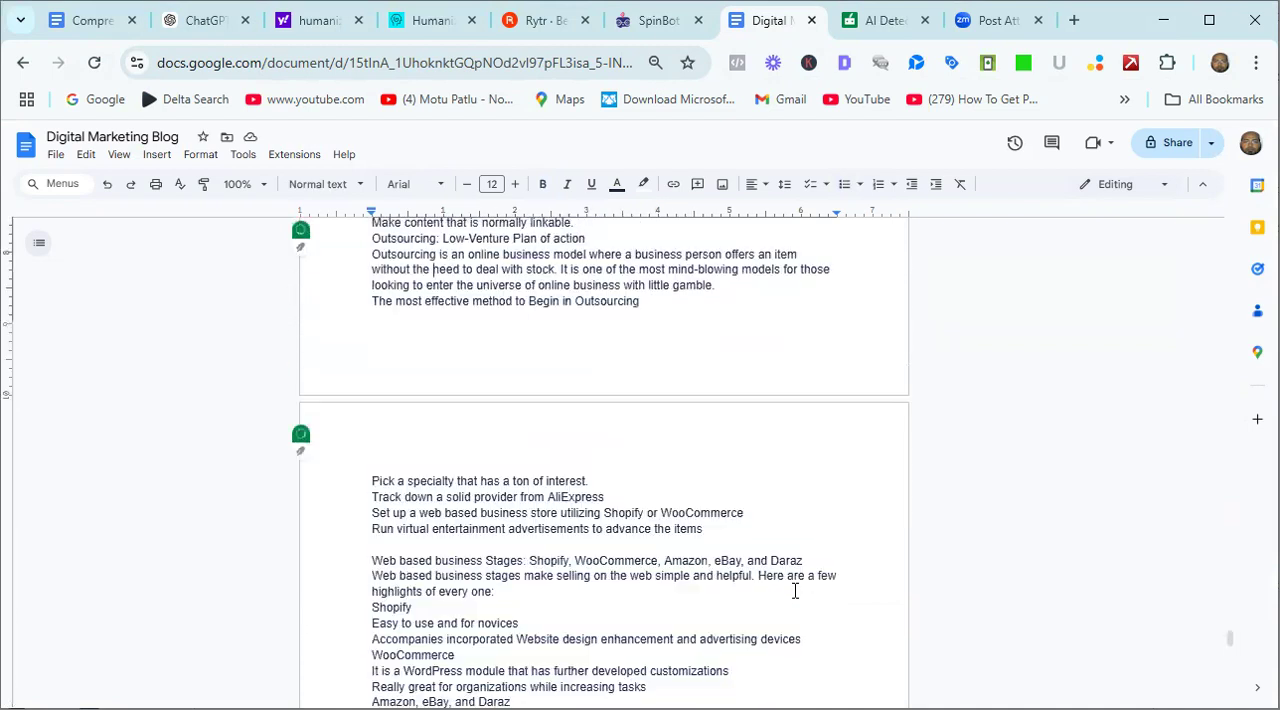
{"action": "key", "text": "Up"}
{"action": "key", "text": "Up"}
{"action": "key", "text": "Up"}
{"action": "key", "text": "Up"}
{"action": "key", "text": "Up"}
{"action": "key", "text": "Up"}
{"action": "key", "text": "Up"}
{"action": "key", "text": "Up"}
{"action": "key", "text": "Up"}
{"action": "key", "text": "Up"}
{"action": "key", "text": "Up"}
{"action": "key", "text": "Up"}
{"action": "key", "text": "Up"}
{"action": "key", "text": "Up"}
{"action": "key", "text": "Up"}
{"action": "key", "text": "Up"}
{"action": "key", "text": "Up"}
{"action": "key", "text": "Up"}
{"action": "key", "text": "Up"}
{"action": "key", "text": "Up"}
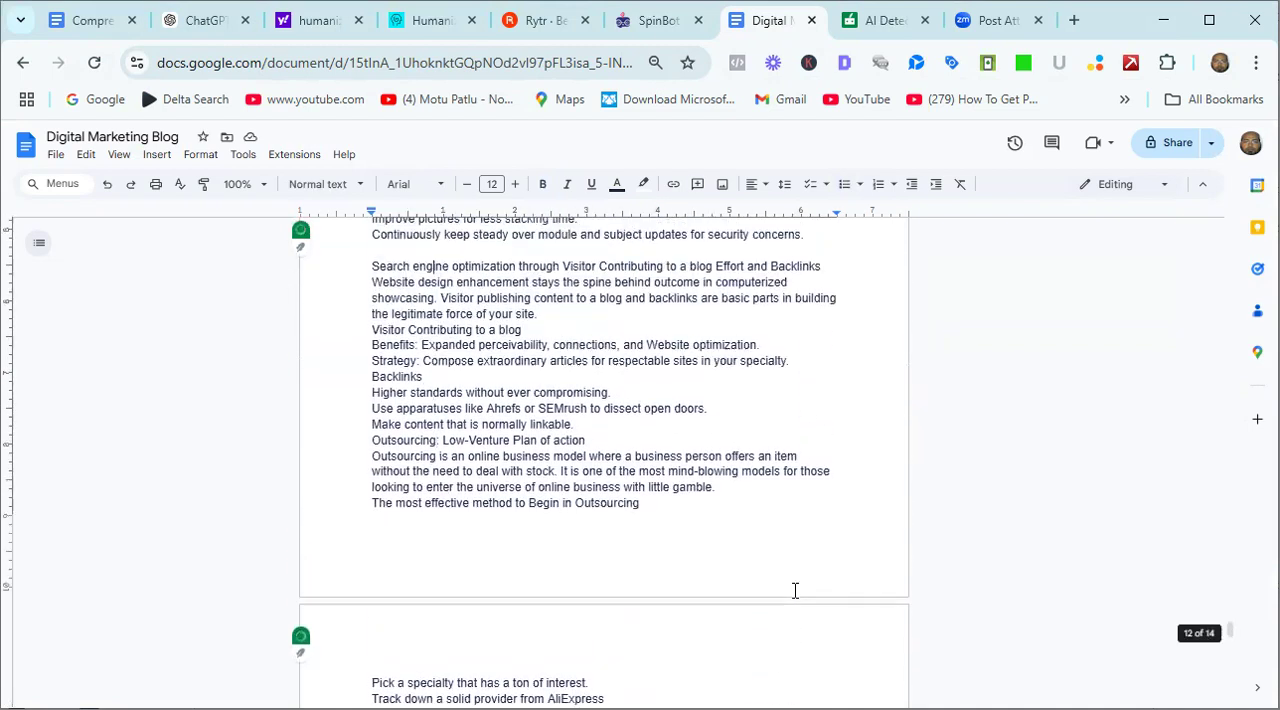
{"action": "key", "text": "Up"}
{"action": "key", "text": "Up"}
{"action": "key", "text": "Up"}
{"action": "key", "text": "Up"}
{"action": "key", "text": "Up"}
{"action": "key", "text": "Up"}
{"action": "key", "text": "Up"}
{"action": "key", "text": "Up"}
{"action": "key", "text": "Up"}
{"action": "key", "text": "Up"}
{"action": "key", "text": "Up"}
{"action": "key", "text": "Up"}
{"action": "key", "text": "Up"}
{"action": "key", "text": "Up"}
{"action": "key", "text": "Up"}
{"action": "key", "text": "Up"}
{"action": "key", "text": "Up"}
{"action": "key", "text": "Up"}
{"action": "key", "text": "Up"}
{"action": "key", "text": "Up"}
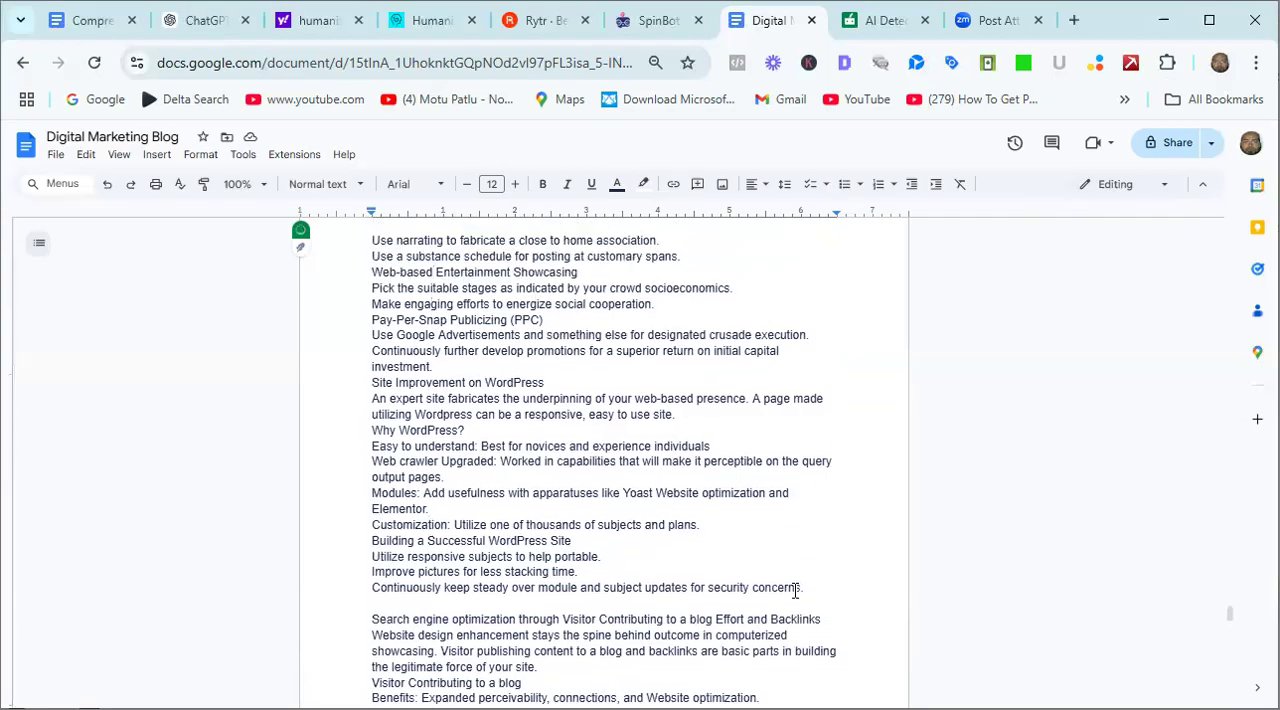
{"action": "key", "text": "Up"}
{"action": "key", "text": "Up"}
{"action": "key", "text": "Up"}
{"action": "key", "text": "Up"}
{"action": "key", "text": "Up"}
{"action": "key", "text": "Up"}
{"action": "key", "text": "Up"}
{"action": "key", "text": "Up"}
{"action": "key", "text": "Up"}
{"action": "key", "text": "Up"}
{"action": "key", "text": "Up"}
{"action": "key", "text": "Up"}
{"action": "key", "text": "Up"}
{"action": "key", "text": "Up"}
{"action": "key", "text": "Up"}
{"action": "key", "text": "Up"}
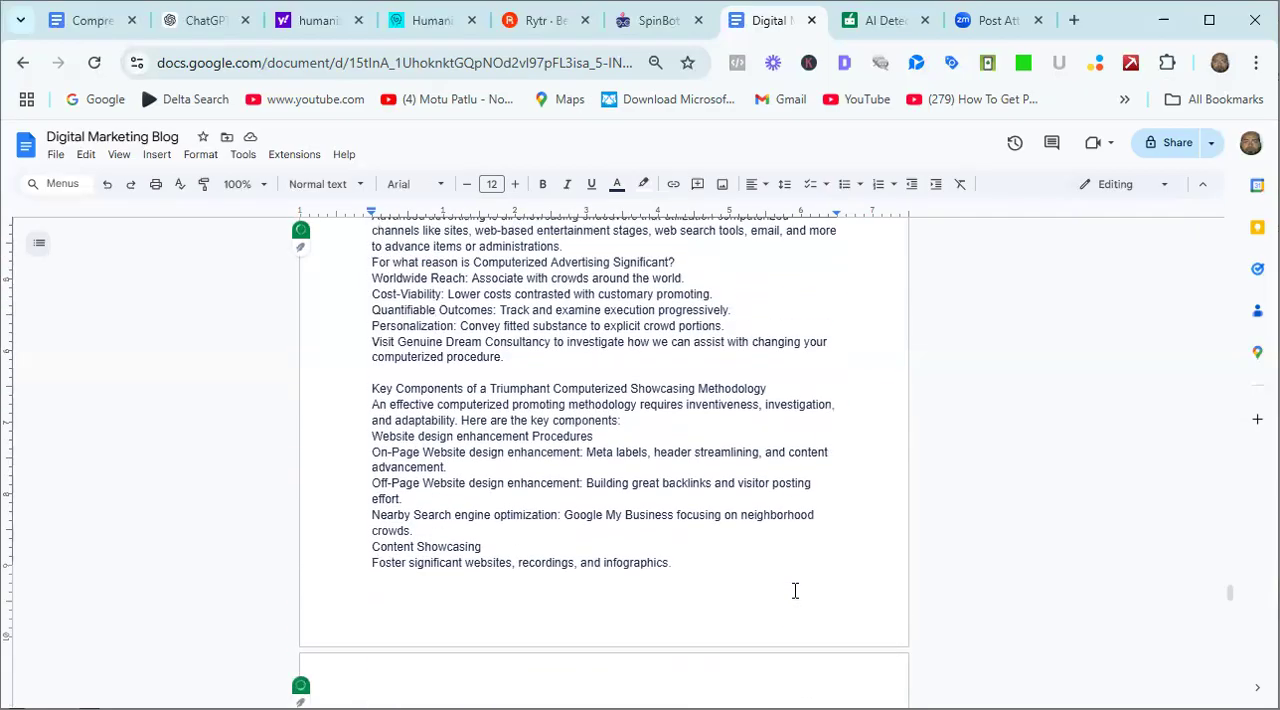
{"action": "key", "text": "Down"}
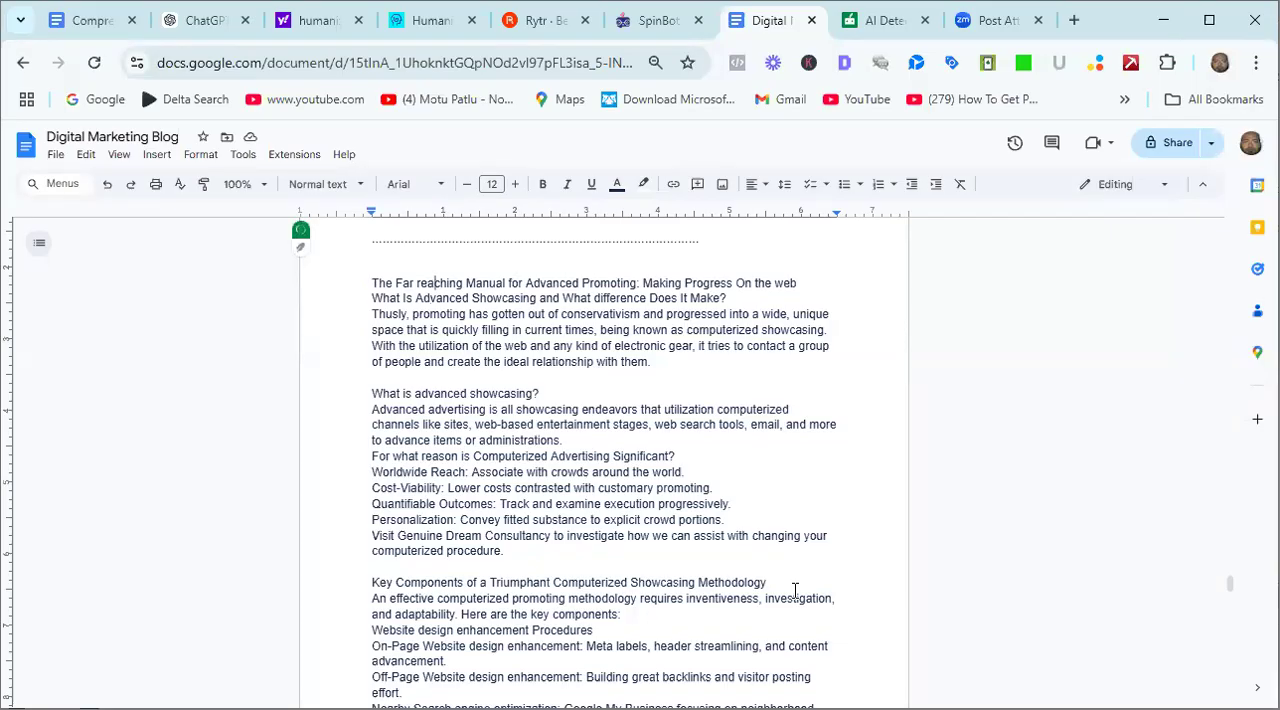
{"action": "key", "text": "Left"}
{"action": "key", "text": "Left"}
{"action": "key", "text": "Left"}
{"action": "key", "text": "Left"}
{"action": "key", "text": "Left"}
{"action": "key", "text": "Left"}
{"action": "key", "text": "Left"}
{"action": "key", "text": "Left"}
{"action": "key", "text": "Left"}
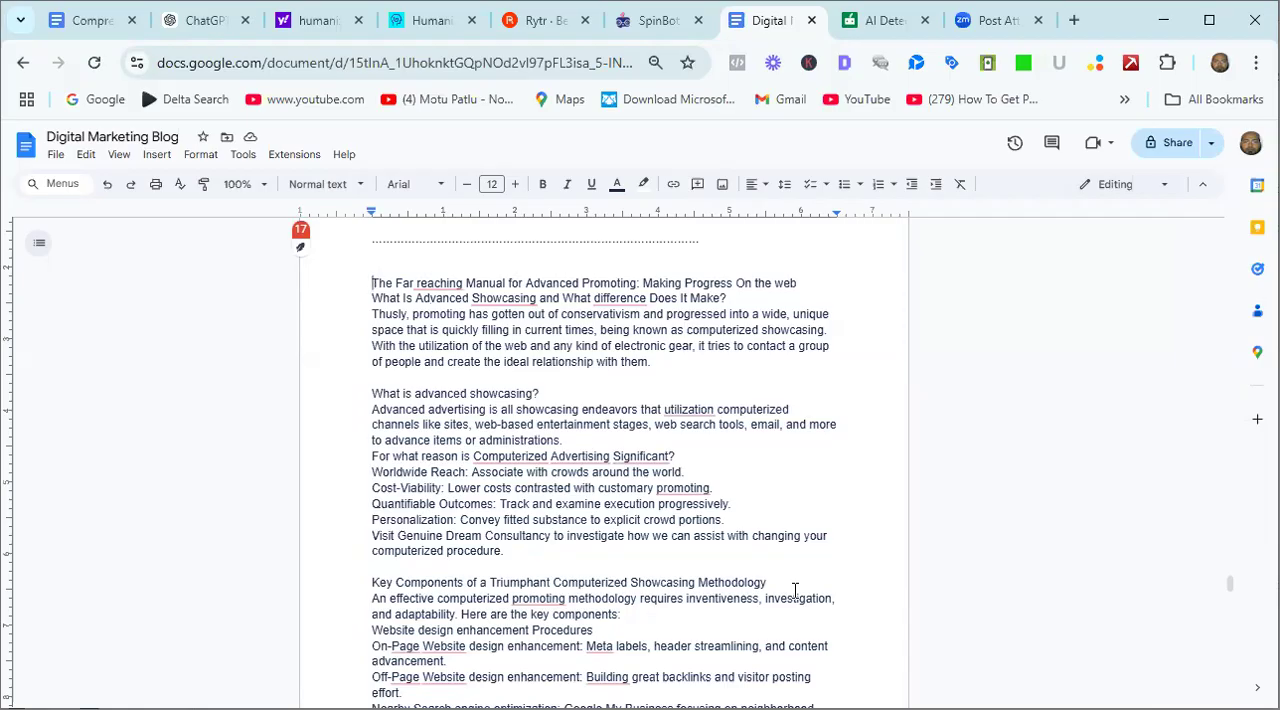
Examine the pasted article from its title through the key components and Content Showcasing sections.
{"action": "key", "text": "Down"}
{"action": "key", "text": "Down"}
{"action": "key", "text": "Down"}
{"action": "key", "text": "Down"}
{"action": "key", "text": "Down"}
{"action": "key", "text": "Down"}
{"action": "key", "text": "Down"}
{"action": "key", "text": "Down"}
{"action": "key", "text": "Down"}
{"action": "key", "text": "Down"}
{"action": "key", "text": "Down"}
{"action": "key", "text": "Down"}
{"action": "key", "text": "Down"}
{"action": "key", "text": "Down"}
{"action": "key", "text": "Down"}
{"action": "key", "text": "Down"}
{"action": "key", "text": "Down"}
{"action": "key", "text": "Down"}
{"action": "key", "text": "Down"}
{"action": "key", "text": "Down"}
{"action": "key", "text": "Down"}
{"action": "key", "text": "Down"}
{"action": "key", "text": "Down"}
{"action": "key", "text": "Down"}
{"action": "key", "text": "Down"}
{"action": "key", "text": "Down"}
{"action": "key", "text": "Down"}
{"action": "key", "text": "Down"}
{"action": "key", "text": "Down"}
{"action": "key", "text": "Down"}
{"action": "key", "text": "Down"}
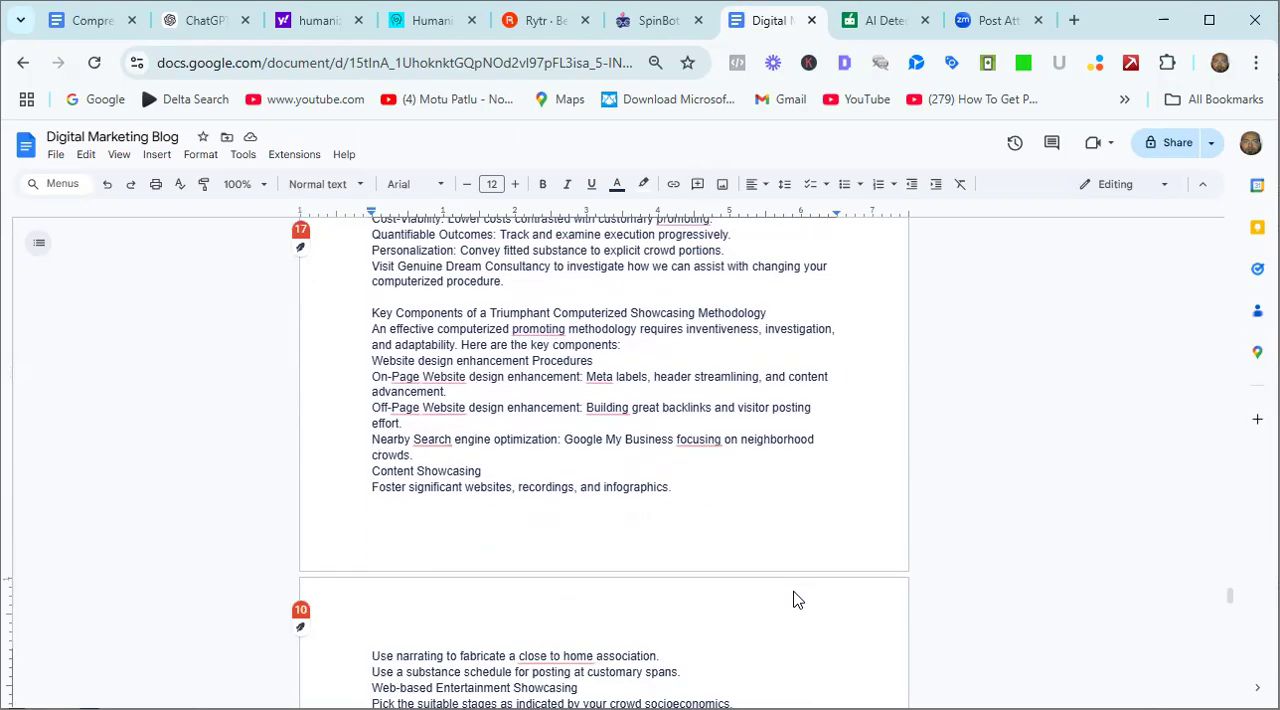
{"action": "key", "text": "Down"}
Examine the remaining sections of the pasted article, from Web-based Entertainment Showcasing and WordPress through to the conclusion.
{"action": "scroll", "coordinate": [482, 537], "scroll_direction": "down", "scroll_amount": 4}
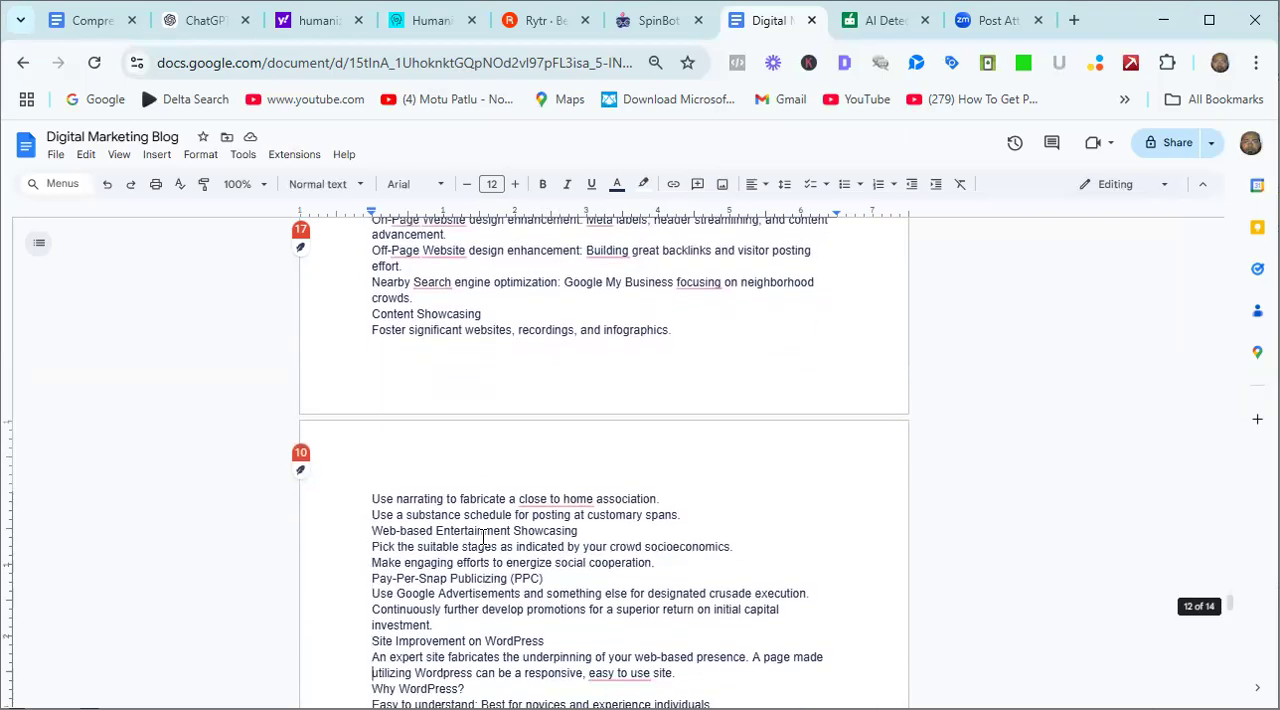
{"action": "scroll", "coordinate": [482, 537], "scroll_direction": "down", "scroll_amount": 1}
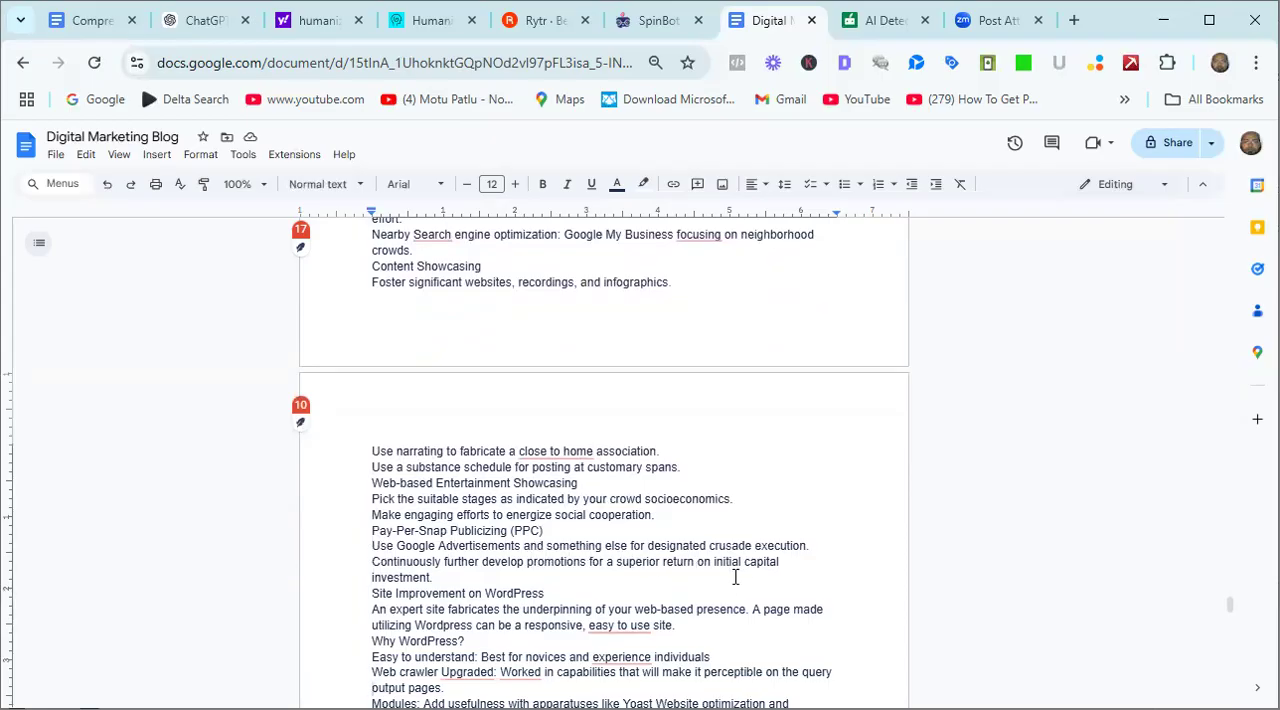
{"action": "scroll", "coordinate": [741, 585], "scroll_direction": "down", "scroll_amount": 1}
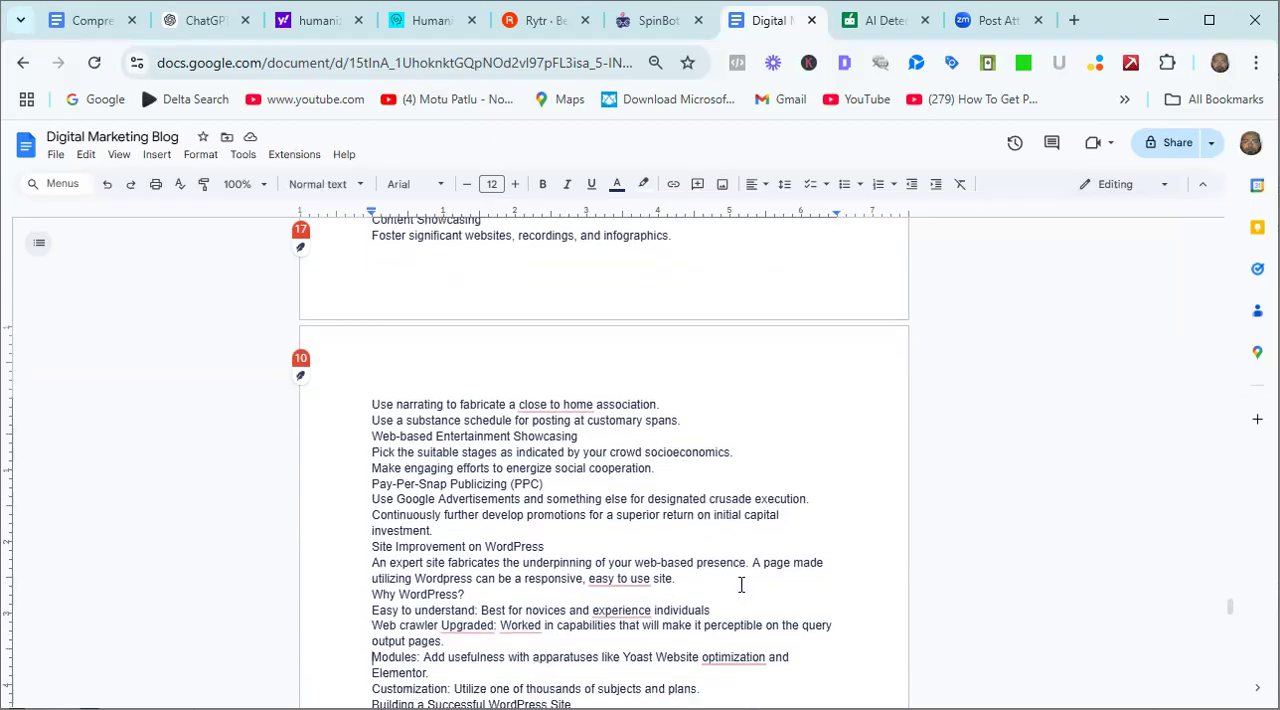
{"action": "scroll", "coordinate": [741, 585], "scroll_direction": "down", "scroll_amount": 1}
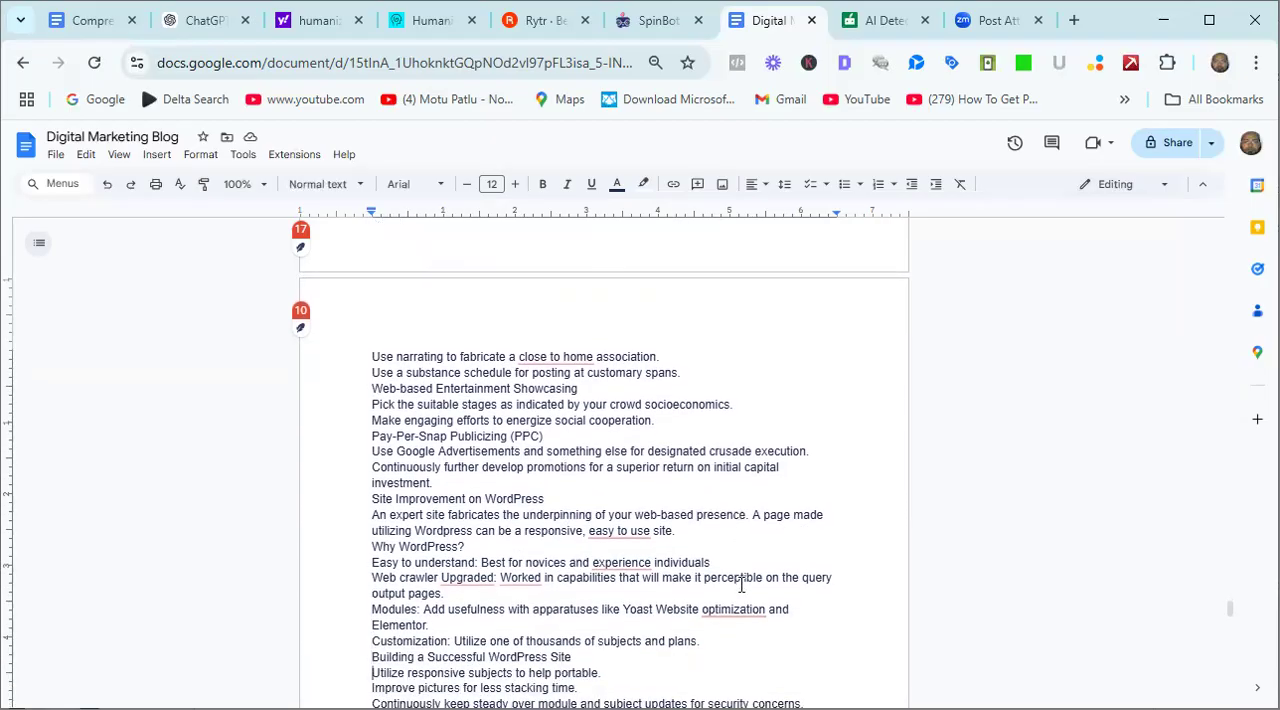
{"action": "scroll", "coordinate": [741, 585], "scroll_direction": "down", "scroll_amount": 1}
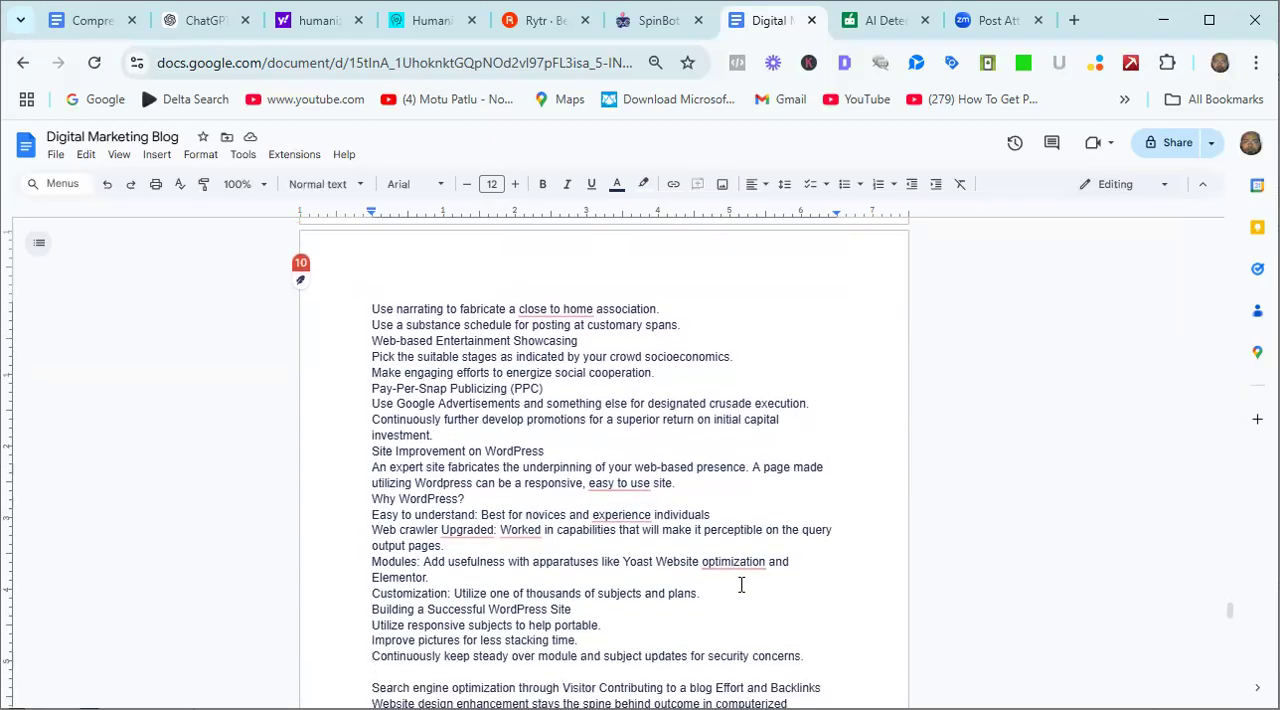
{"action": "scroll", "coordinate": [741, 585], "scroll_direction": "down", "scroll_amount": 2}
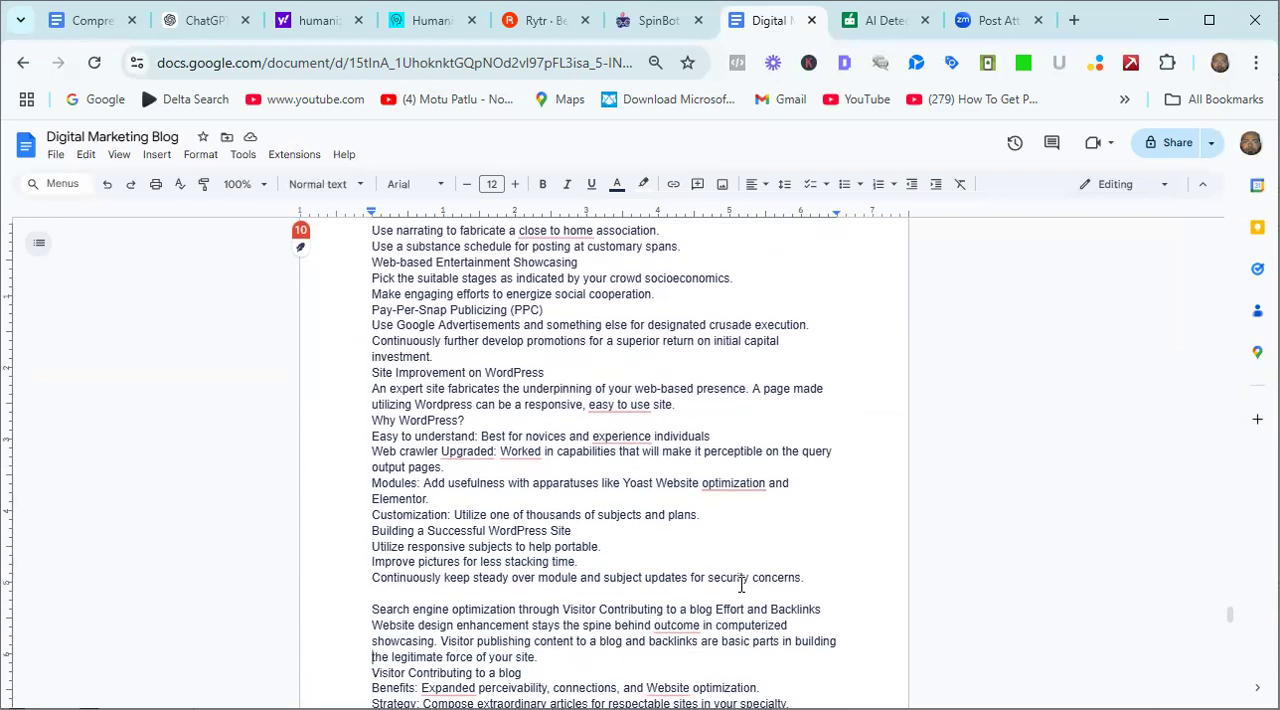
{"action": "scroll", "coordinate": [741, 585], "scroll_direction": "down", "scroll_amount": 2}
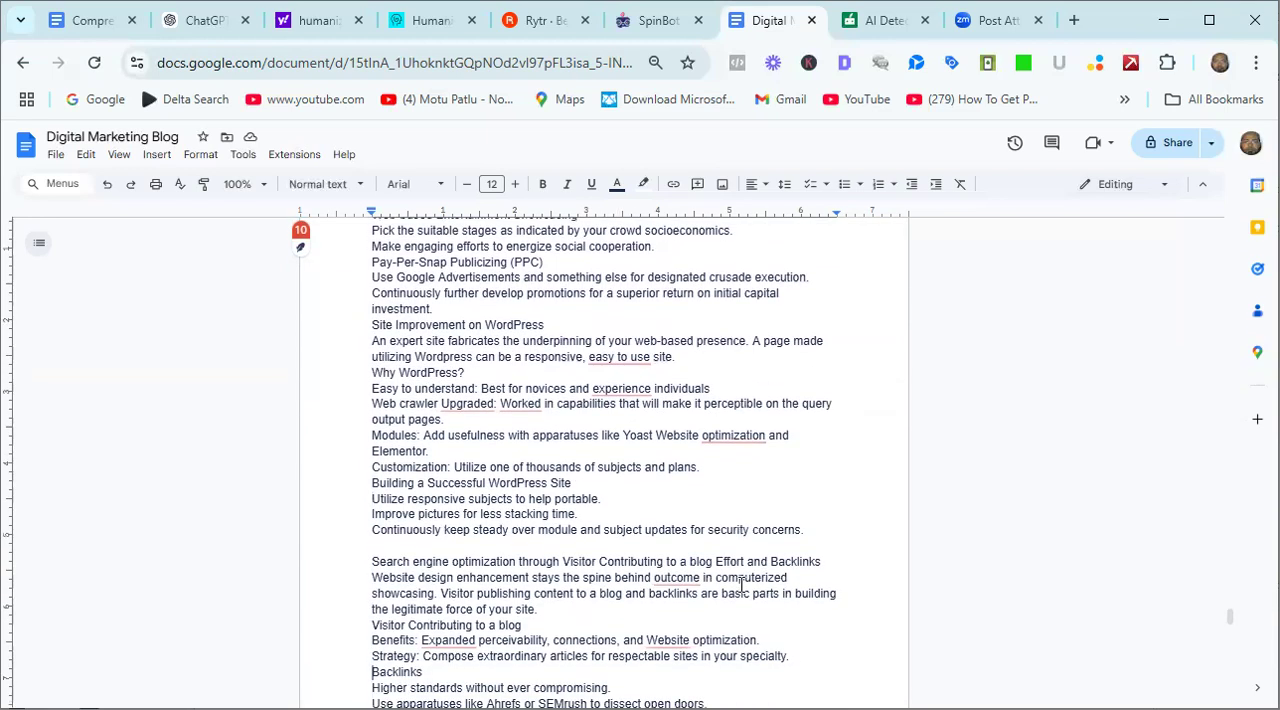
{"action": "scroll", "coordinate": [741, 585], "scroll_direction": "down", "scroll_amount": 1}
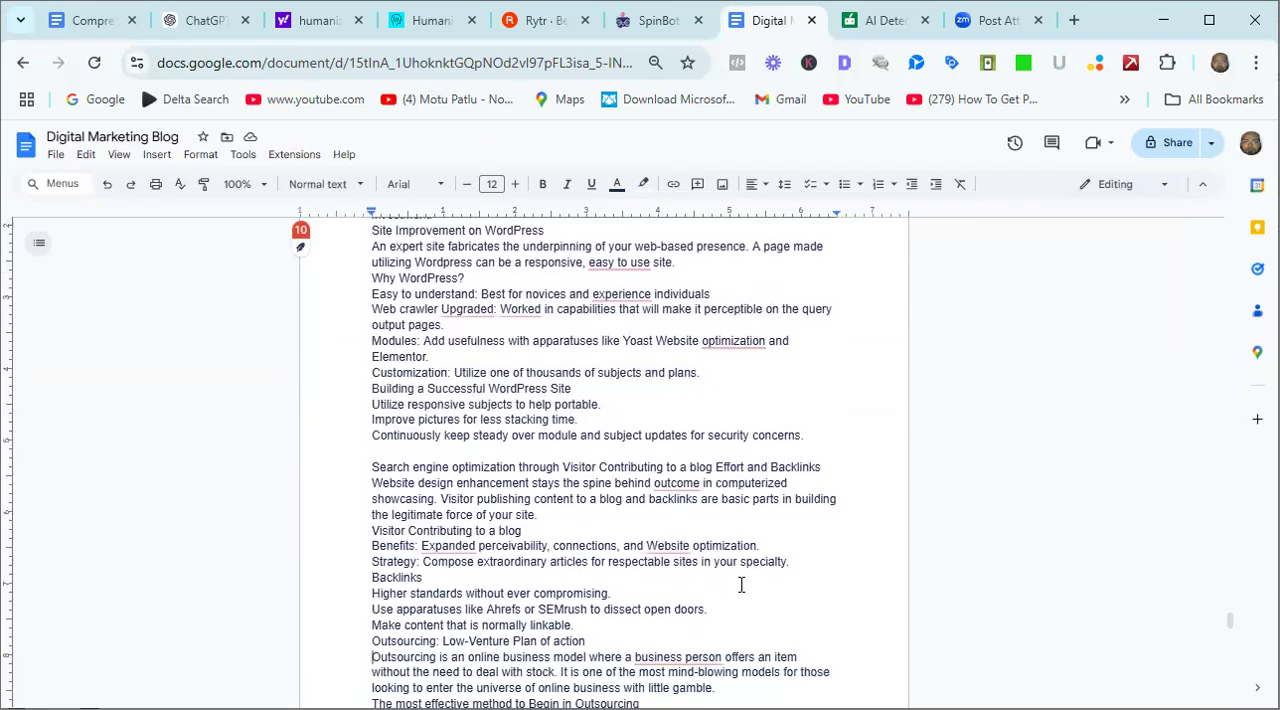
{"action": "scroll", "coordinate": [741, 585], "scroll_direction": "down", "scroll_amount": 4}
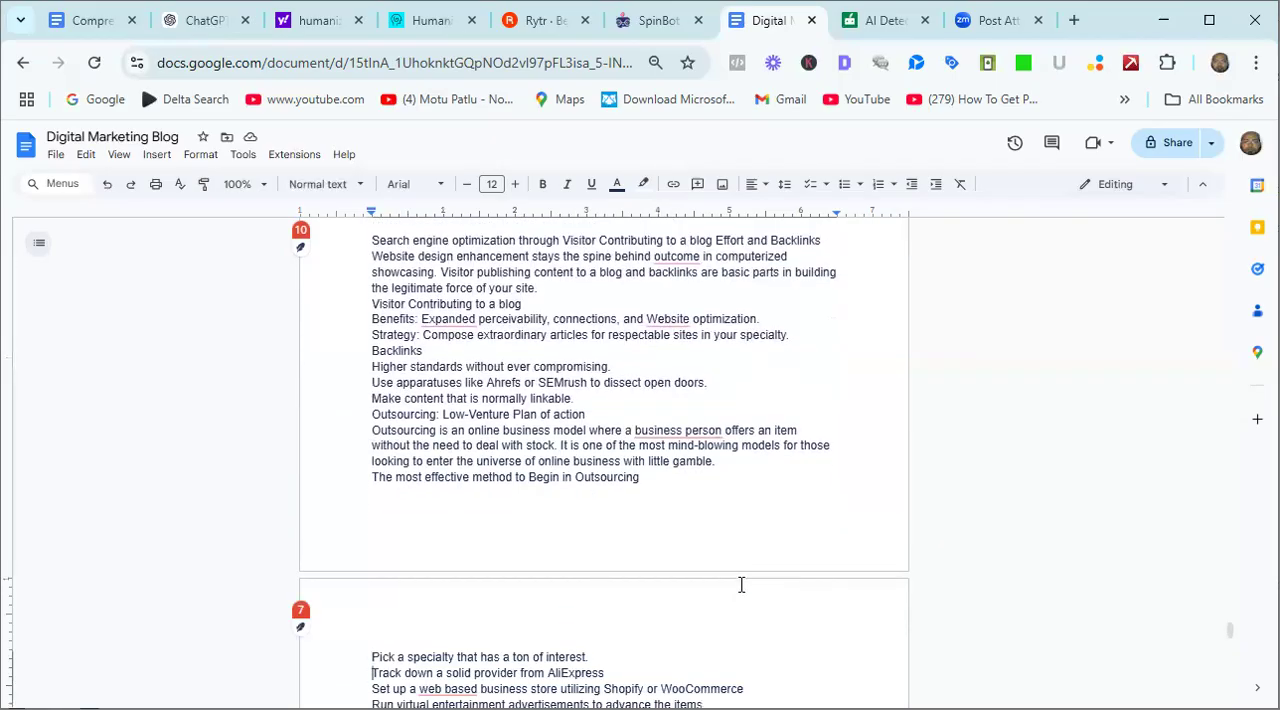
{"action": "scroll", "coordinate": [741, 585], "scroll_direction": "down", "scroll_amount": 5}
{"action": "scroll", "coordinate": [741, 585], "scroll_direction": "down", "scroll_amount": 6}
{"action": "scroll", "coordinate": [741, 585], "scroll_direction": "down", "scroll_amount": 1}
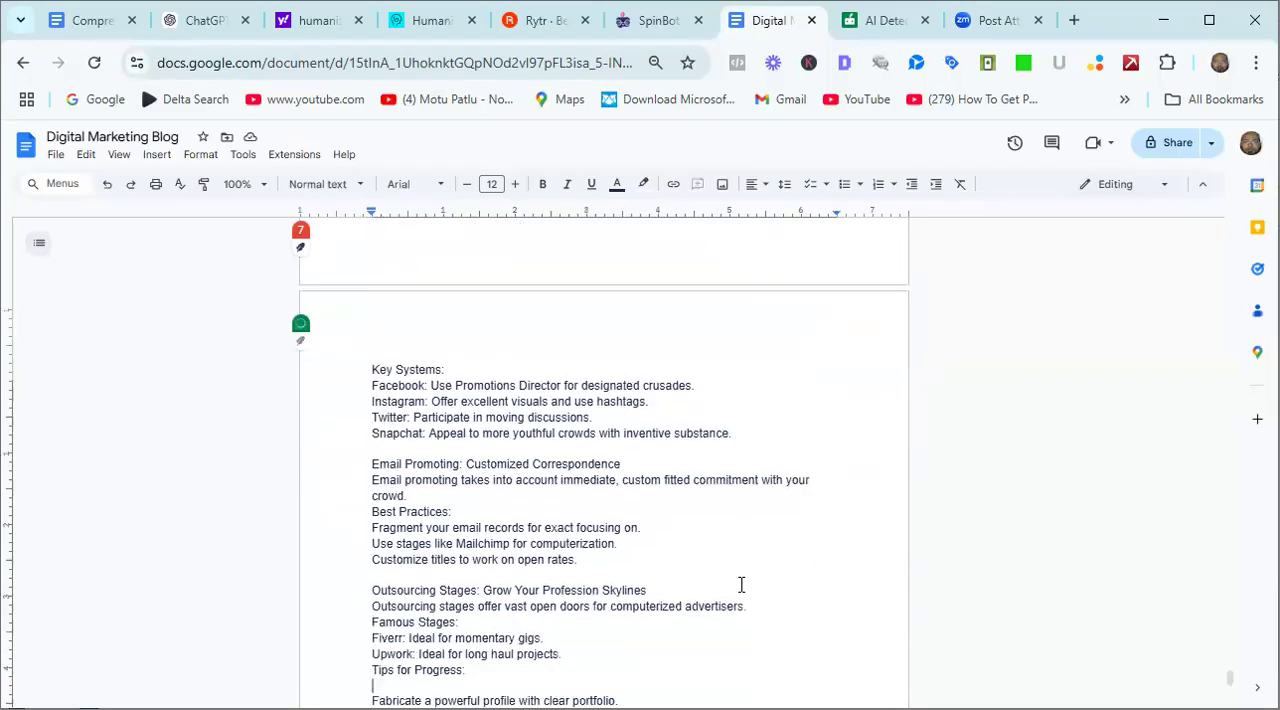
{"action": "scroll", "coordinate": [741, 585], "scroll_direction": "down", "scroll_amount": 1}
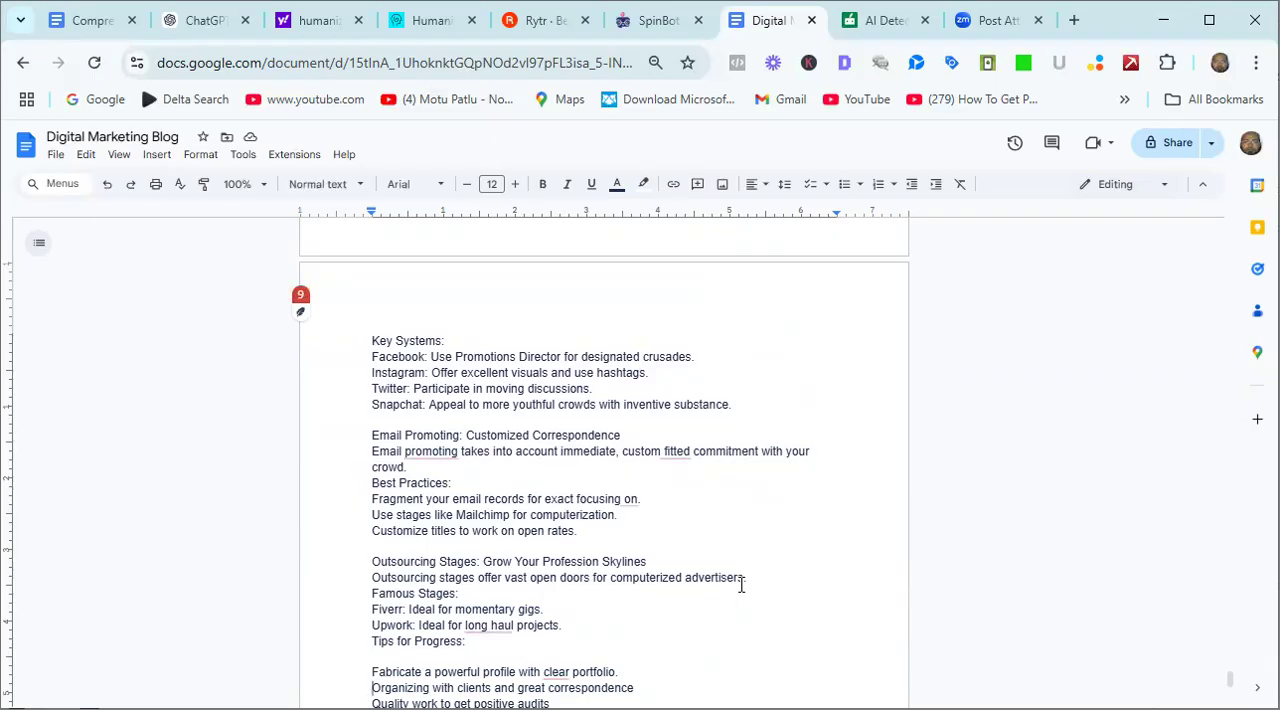
{"action": "scroll", "coordinate": [741, 585], "scroll_direction": "down", "scroll_amount": 1}
{"action": "scroll", "coordinate": [741, 585], "scroll_direction": "down", "scroll_amount": 1}
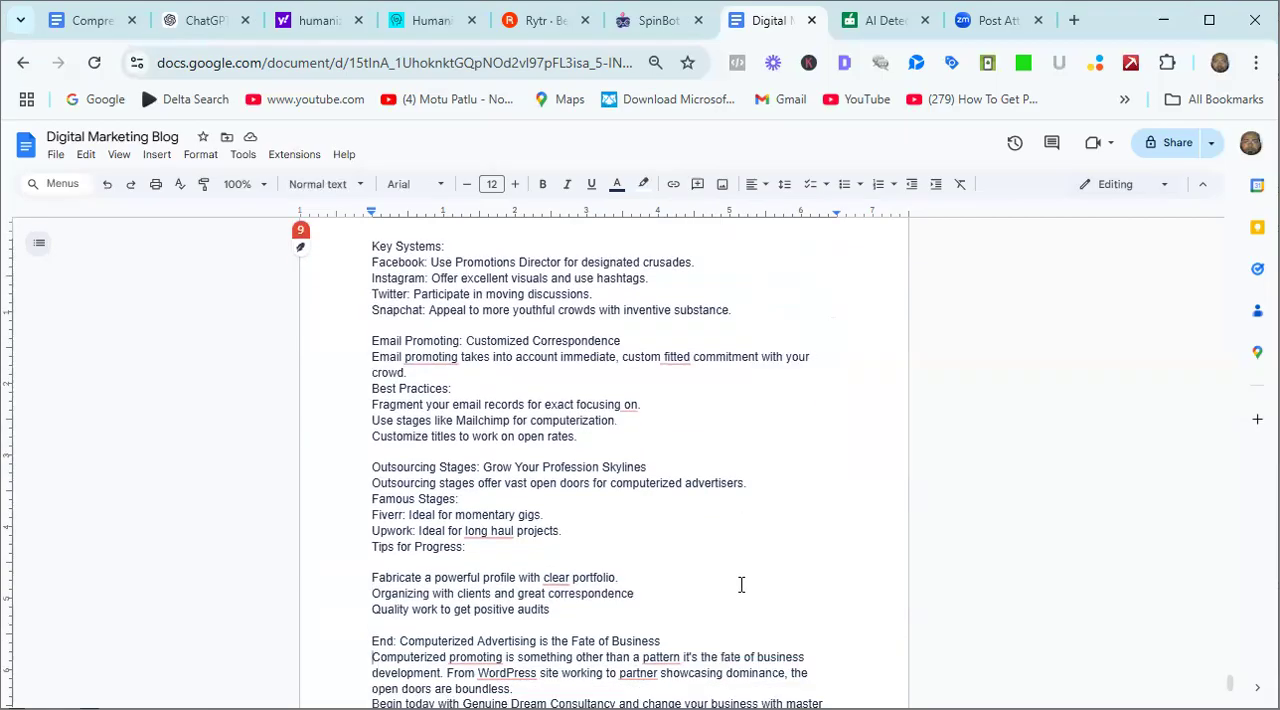
Go down through the pasted article's conclusion to the end of its closing call to action.
{"action": "key", "text": "Down"}
{"action": "key", "text": "Down"}
{"action": "key", "text": "Down"}
{"action": "key", "text": "Down"}
{"action": "key", "text": "End"}
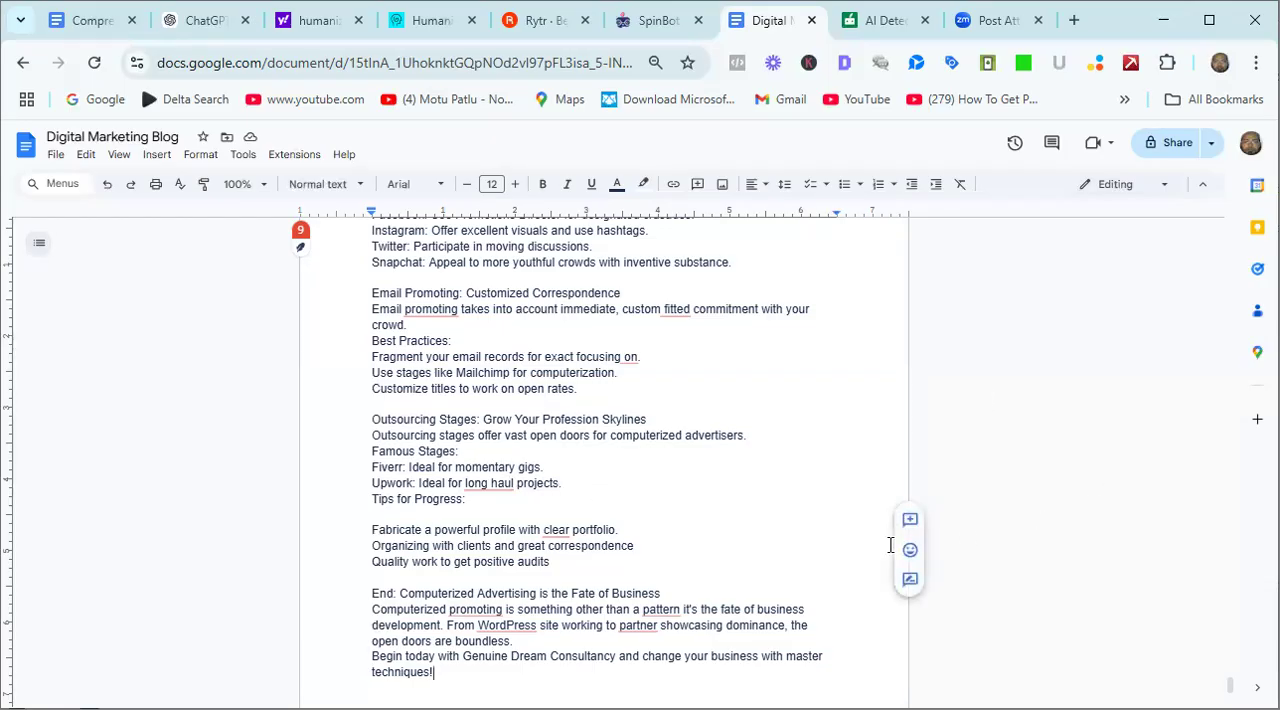
Look back through the pasted article from its conclusion up to the Backlinks and Outsourcing sections.
{"action": "mouse_move", "coordinate": [658, 627]}
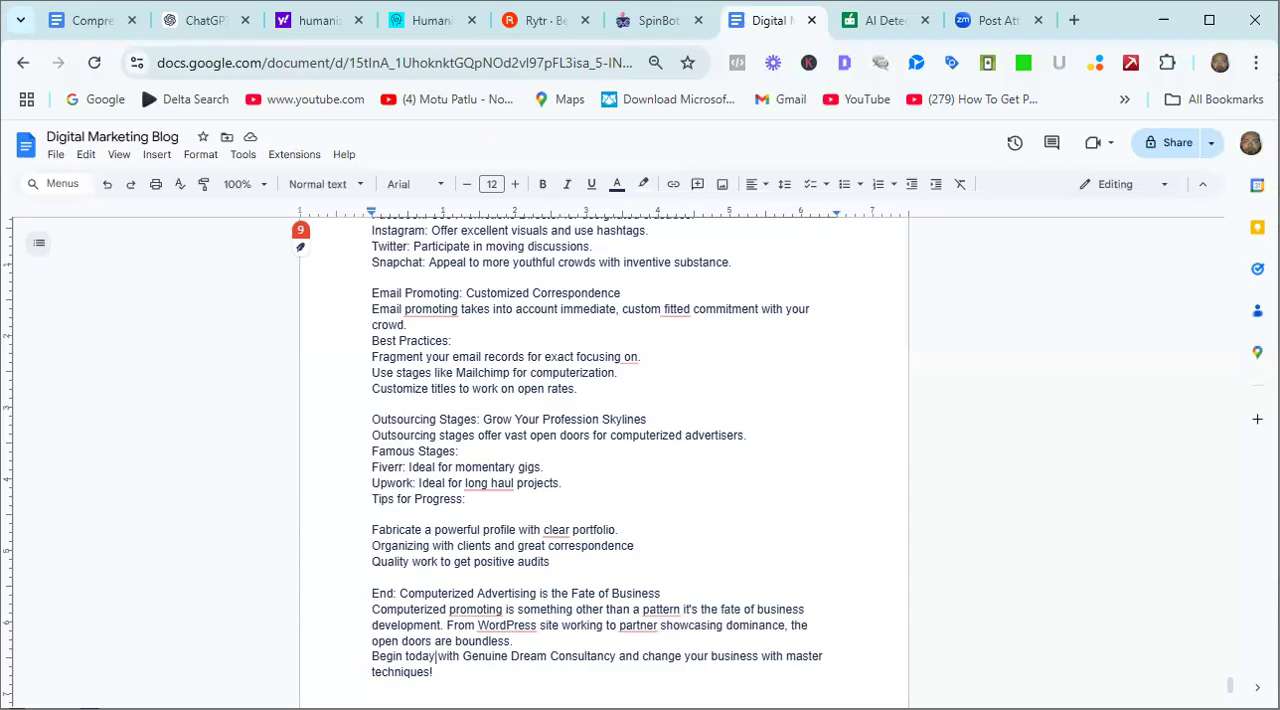
{"action": "key", "text": "Up"}
{"action": "key", "text": "Up"}
{"action": "key", "text": "Up"}
{"action": "key", "text": "Up"}
{"action": "key", "text": "Up"}
{"action": "key", "text": "Up"}
{"action": "key", "text": "Up"}
{"action": "key", "text": "Up"}
{"action": "key", "text": "Up"}
{"action": "key", "text": "Up"}
{"action": "key", "text": "Up"}
{"action": "key", "text": "Up"}
{"action": "key", "text": "Up"}
{"action": "key", "text": "Up"}
{"action": "key", "text": "Up"}
{"action": "key", "text": "Up"}
{"action": "key", "text": "Up"}
{"action": "key", "text": "Up"}
{"action": "key", "text": "Up"}
{"action": "key", "text": "Up"}
{"action": "key", "text": "Up"}
{"action": "key", "text": "Up"}
{"action": "key", "text": "Up"}
{"action": "key", "text": "Up"}
{"action": "key", "text": "Up"}
{"action": "key", "text": "Up"}
{"action": "key", "text": "Up"}
{"action": "key", "text": "Up"}
{"action": "key", "text": "Up"}
{"action": "key", "text": "Up"}
{"action": "key", "text": "Up"}
{"action": "key", "text": "Up"}
{"action": "key", "text": "Up"}
{"action": "key", "text": "Up"}
{"action": "key", "text": "Up"}
{"action": "key", "text": "Up"}
{"action": "key", "text": "Up"}
{"action": "key", "text": "Up"}
{"action": "key", "text": "Up"}
{"action": "key", "text": "Up"}
{"action": "key", "text": "Up"}
{"action": "key", "text": "Up"}
{"action": "key", "text": "Up"}
{"action": "key", "text": "Up"}
{"action": "key", "text": "Up"}
{"action": "key", "text": "Up"}
{"action": "key", "text": "Up"}
{"action": "key", "text": "Up"}
{"action": "key", "text": "Up"}
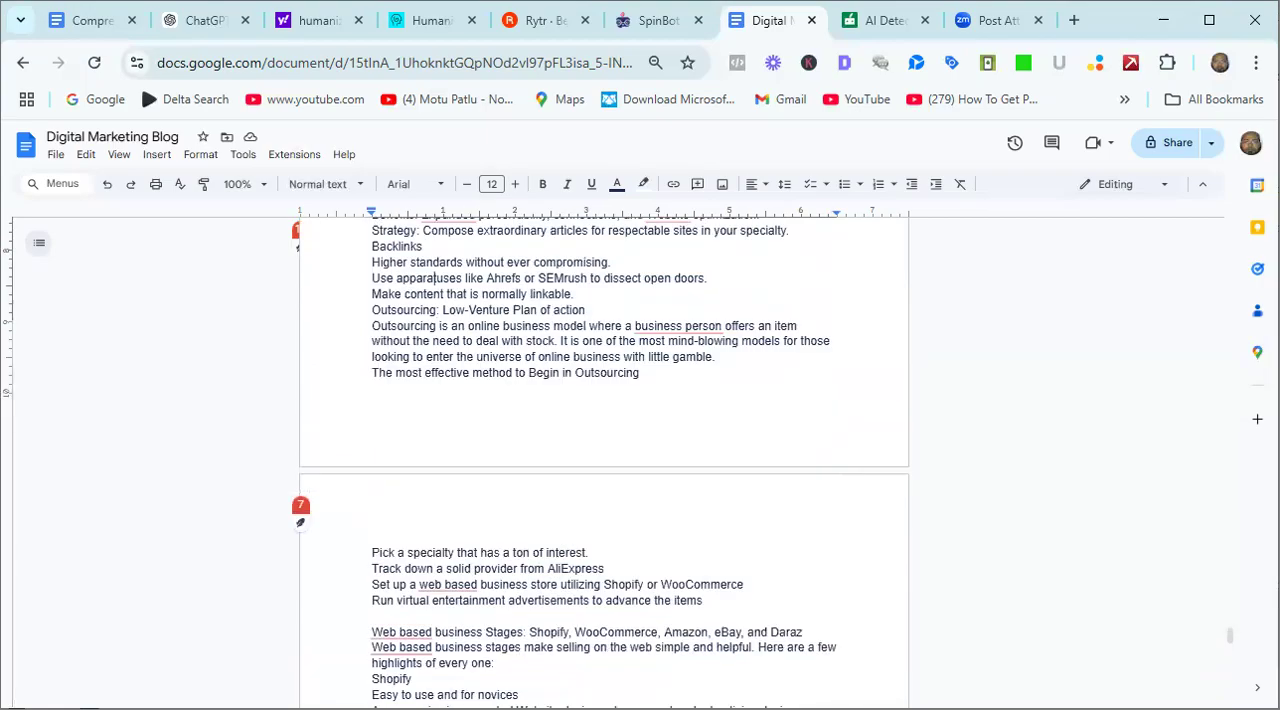
Continue reviewing upward through the visitor contributing and WordPress sections to Web-based Entertainment Showcasing.
{"action": "scroll", "coordinate": [604, 462], "scroll_direction": "up", "scroll_amount": 1}
{"action": "left_click", "coordinate": [372, 679]}
{"action": "key", "text": "Up"}
{"action": "key", "text": "Up"}
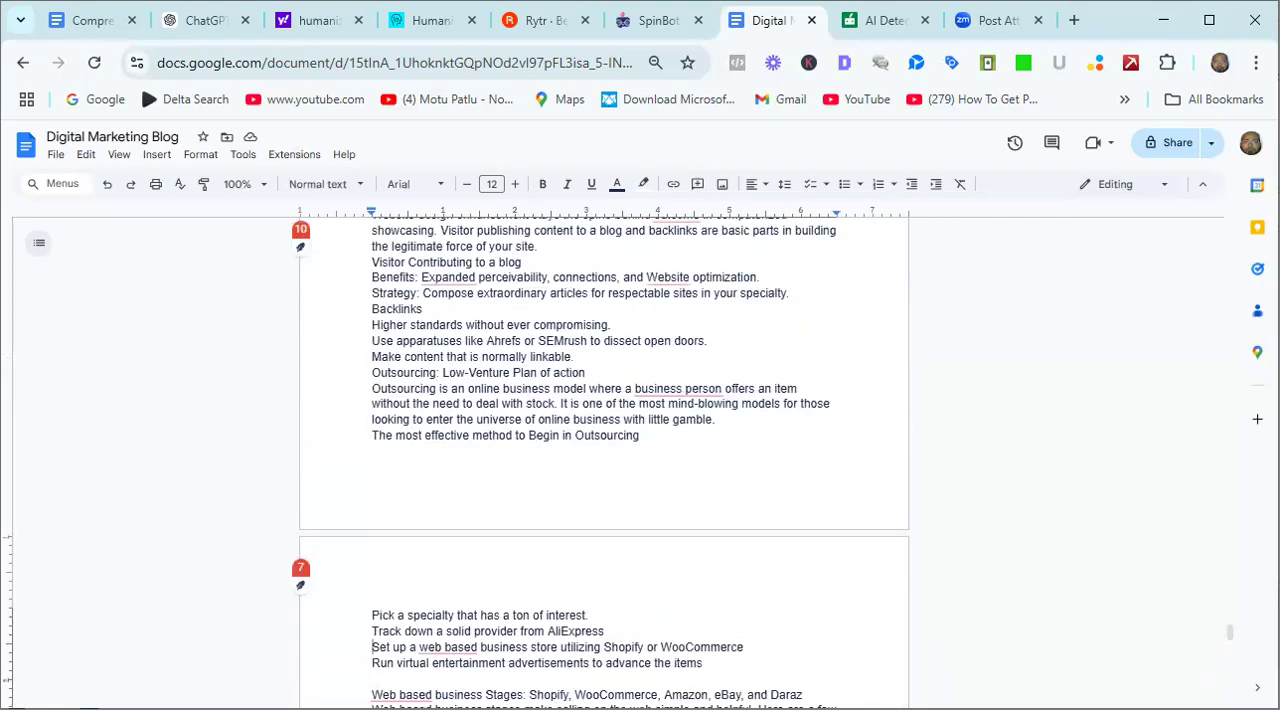
{"action": "left_click", "coordinate": [566, 428]}
{"action": "key", "text": "Up"}
{"action": "key", "text": "Up"}
{"action": "key", "text": "Up"}
{"action": "key", "text": "Up"}
{"action": "key", "text": "Up"}
{"action": "key", "text": "Up"}
{"action": "key", "text": "Up"}
{"action": "key", "text": "Up"}
{"action": "key", "text": "Up"}
{"action": "key", "text": "Up"}
{"action": "key", "text": "Up"}
{"action": "key", "text": "Up"}
{"action": "key", "text": "Up"}
{"action": "key", "text": "Up"}
{"action": "key", "text": "Up"}
{"action": "key", "text": "Up"}
{"action": "key", "text": "Up"}
{"action": "key", "text": "Up"}
{"action": "key", "text": "Up"}
{"action": "key", "text": "Up"}
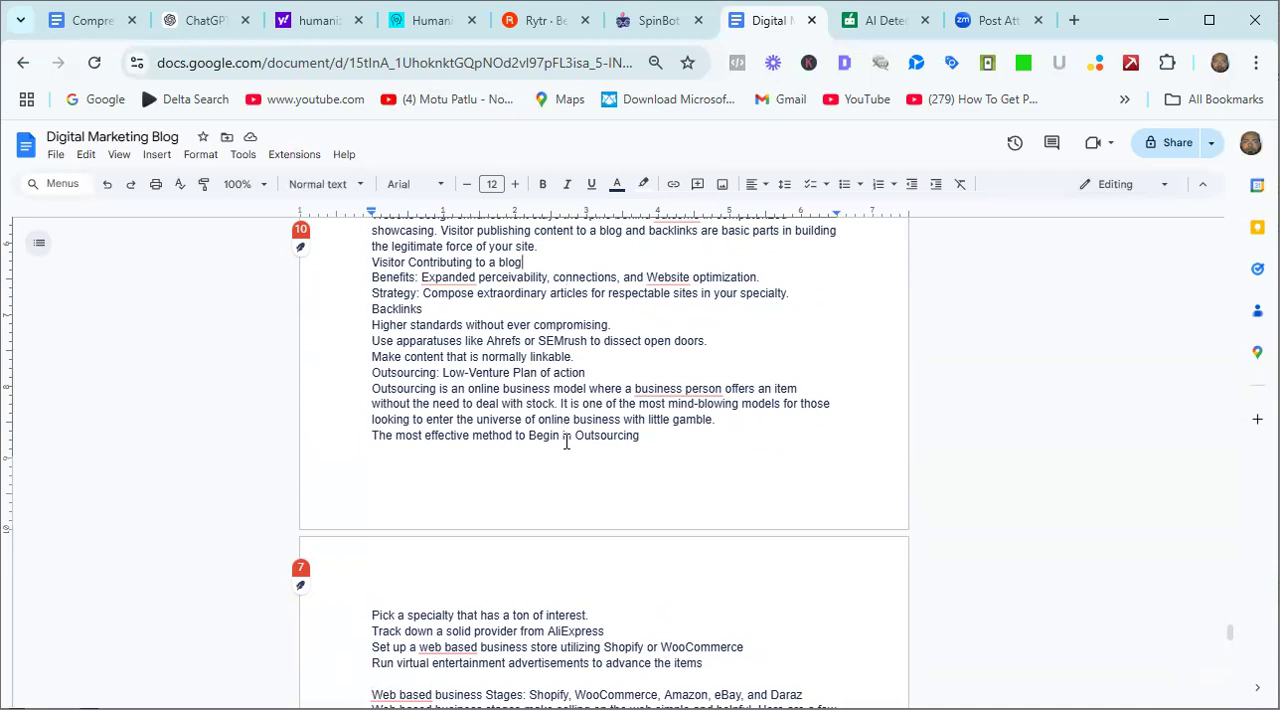
{"action": "key", "text": "Up"}
{"action": "key", "text": "Up"}
{"action": "key", "text": "Up"}
{"action": "key", "text": "Up"}
{"action": "key", "text": "Up"}
{"action": "key", "text": "Up"}
{"action": "key", "text": "Up"}
{"action": "key", "text": "Up"}
{"action": "key", "text": "Up"}
{"action": "key", "text": "Up"}
{"action": "key", "text": "Up"}
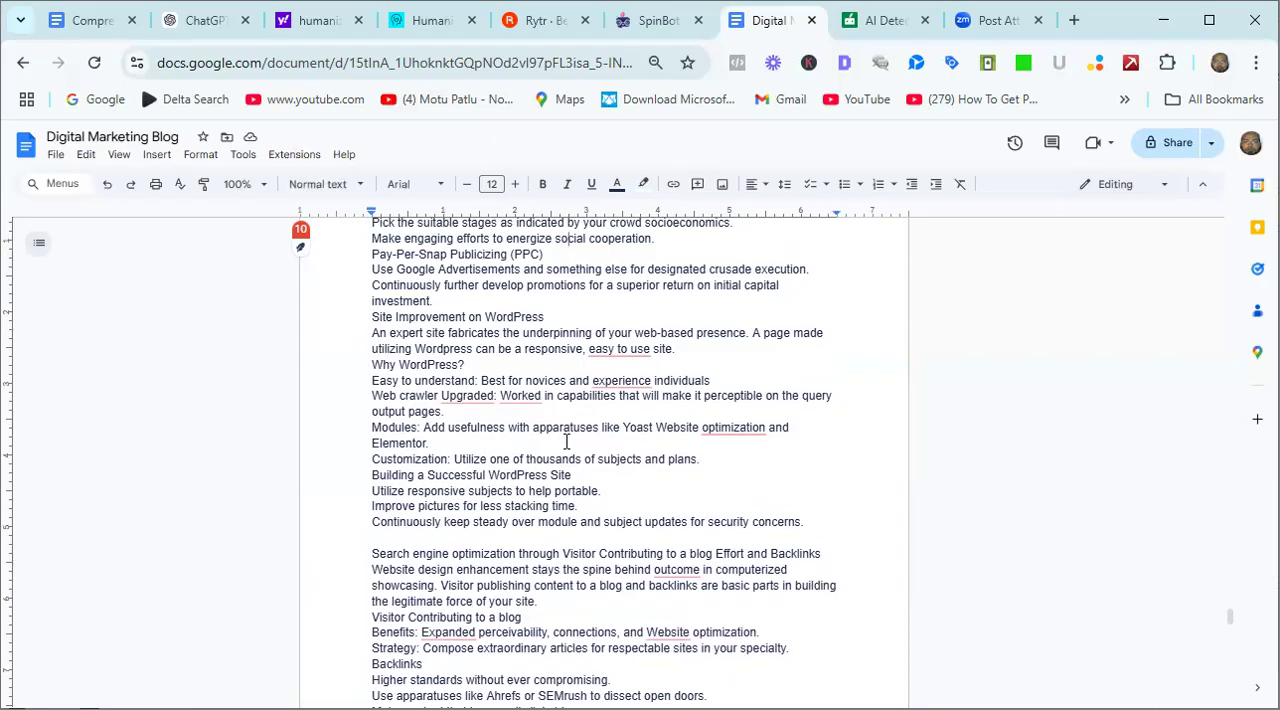
Check the Rytr document, return to the Digital Marketing Blog document and review the article up to the dotted separator above its title.
{"action": "left_click", "coordinate": [545, 24]}
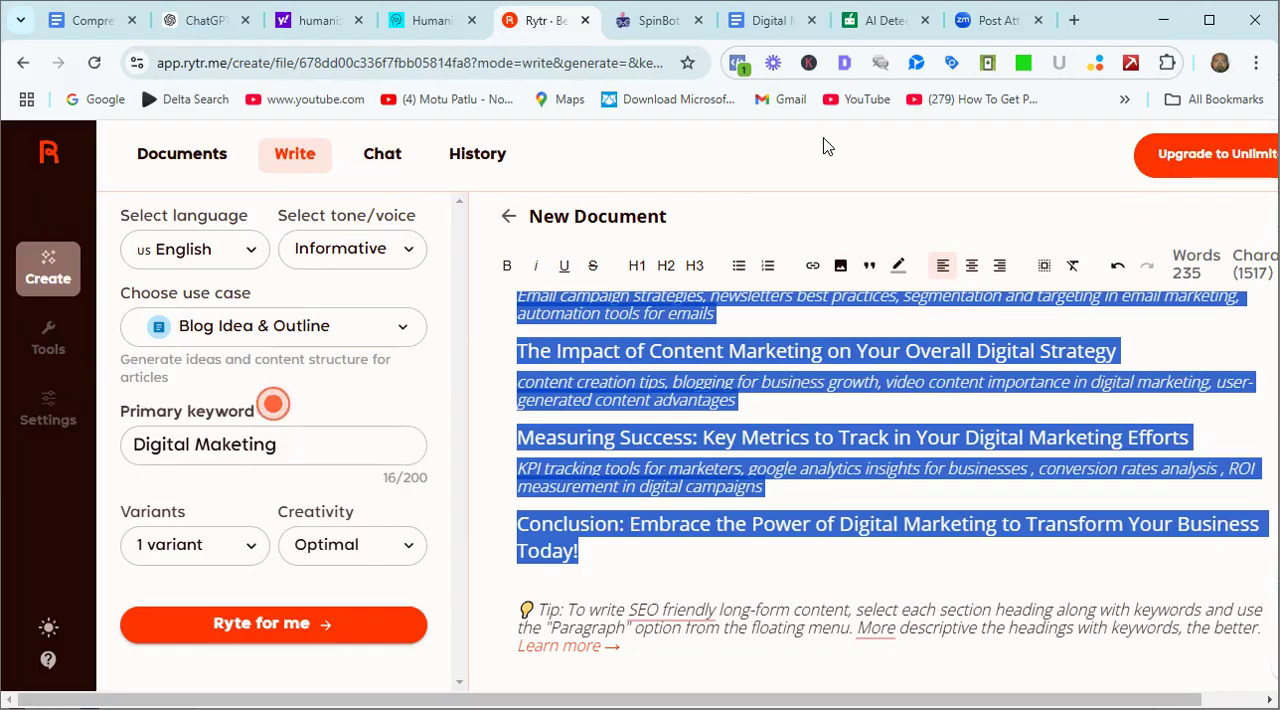
{"action": "left_click", "coordinate": [765, 22]}
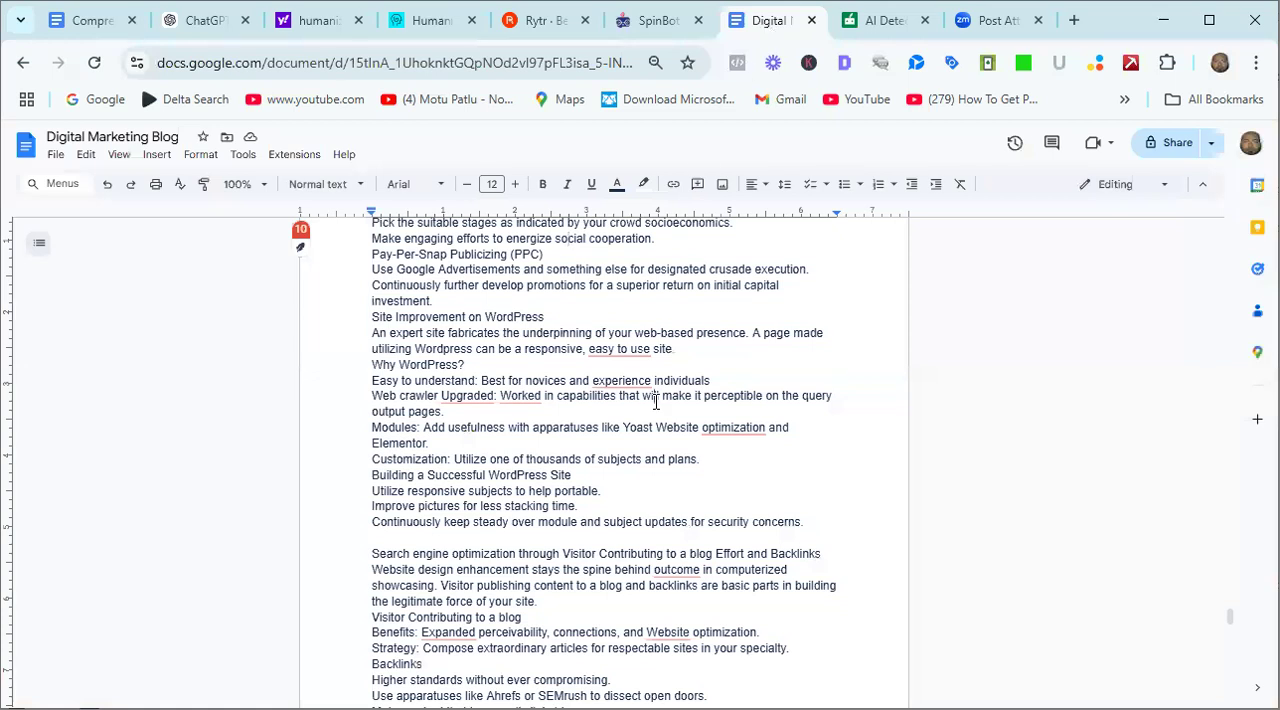
{"action": "key", "text": "Up"}
{"action": "key", "text": "Up"}
{"action": "key", "text": "Up"}
{"action": "key", "text": "Up"}
{"action": "key", "text": "Up"}
{"action": "key", "text": "Up"}
{"action": "key", "text": "Up"}
{"action": "key", "text": "Up"}
{"action": "scroll", "coordinate": [655, 401], "scroll_direction": "up", "scroll_amount": 5}
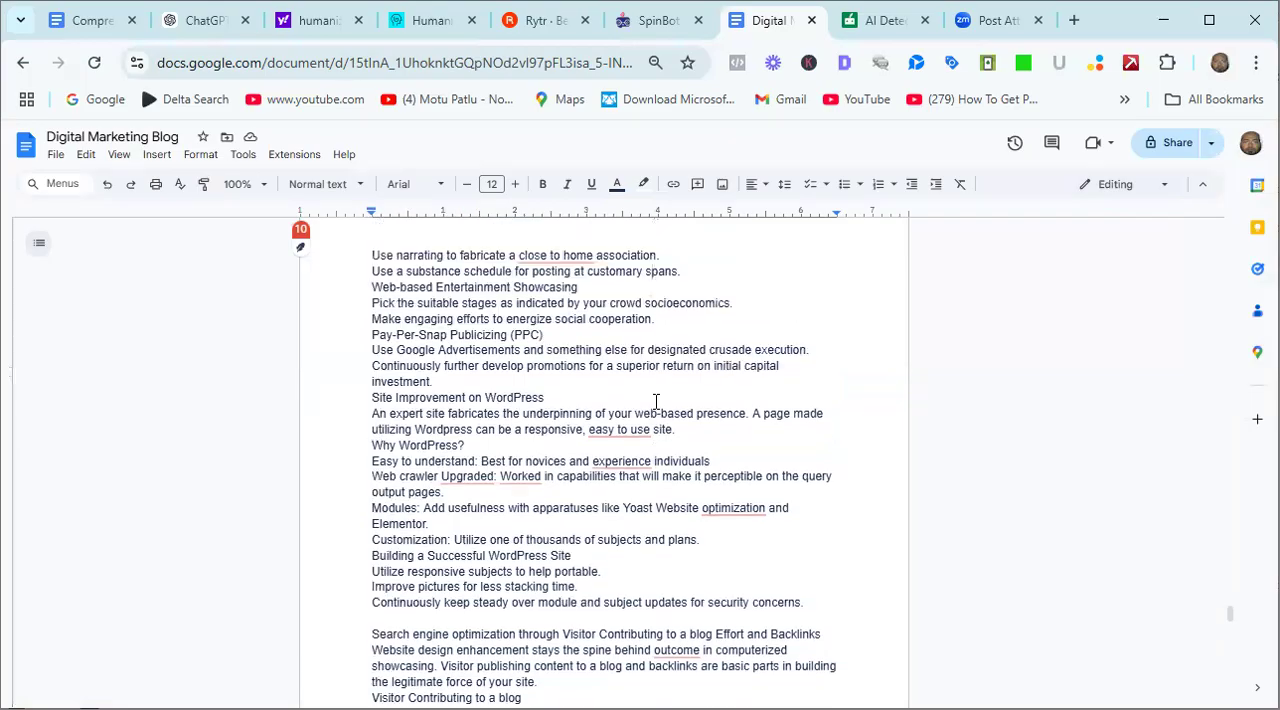
{"action": "key", "text": "Up"}
{"action": "key", "text": "Up"}
{"action": "key", "text": "Up"}
{"action": "key", "text": "Up"}
{"action": "key", "text": "Up"}
{"action": "key", "text": "Up"}
{"action": "key", "text": "Up"}
{"action": "key", "text": "Up"}
{"action": "key", "text": "Up"}
{"action": "key", "text": "Up"}
{"action": "key", "text": "Up"}
{"action": "key", "text": "Up"}
{"action": "key", "text": "Up"}
{"action": "key", "text": "Up"}
{"action": "key", "text": "Up"}
{"action": "key", "text": "Up"}
{"action": "key", "text": "Up"}
{"action": "key", "text": "Up"}
{"action": "key", "text": "Up"}
{"action": "key", "text": "Up"}
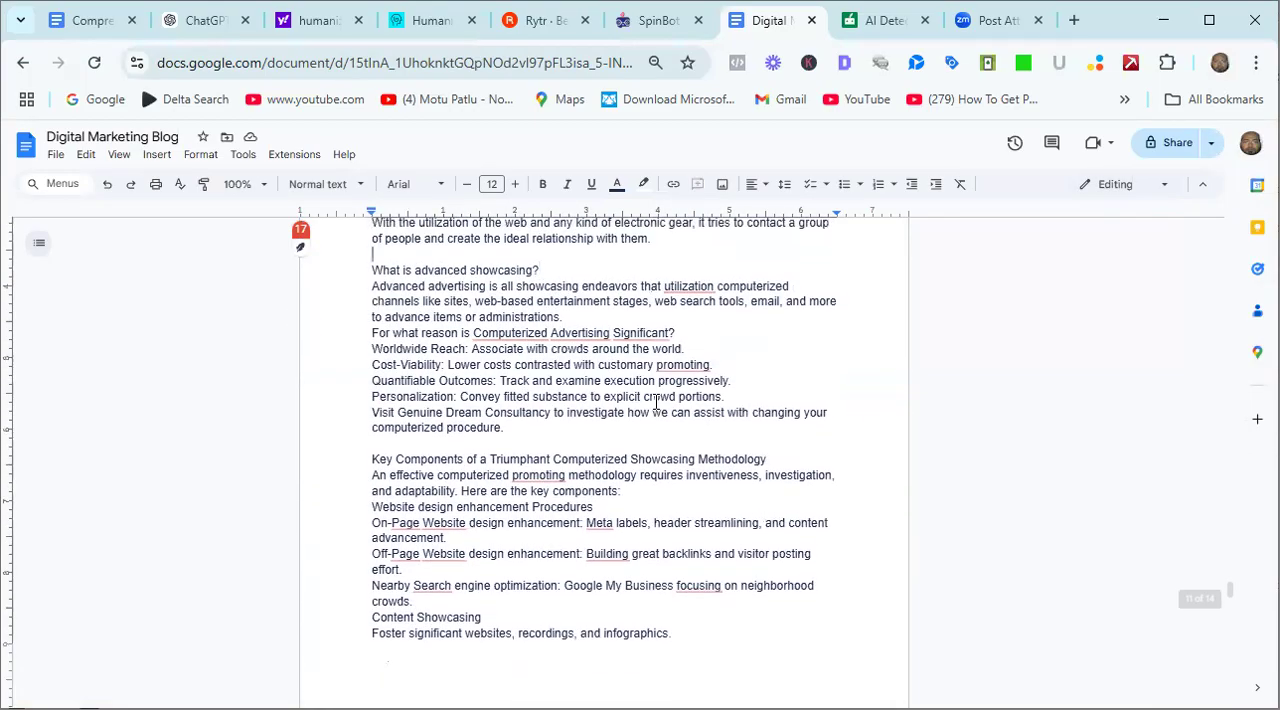
{"action": "key", "text": "Up"}
{"action": "key", "text": "Up"}
{"action": "key", "text": "Up"}
{"action": "key", "text": "Up"}
{"action": "key", "text": "Up"}
{"action": "key", "text": "Up"}
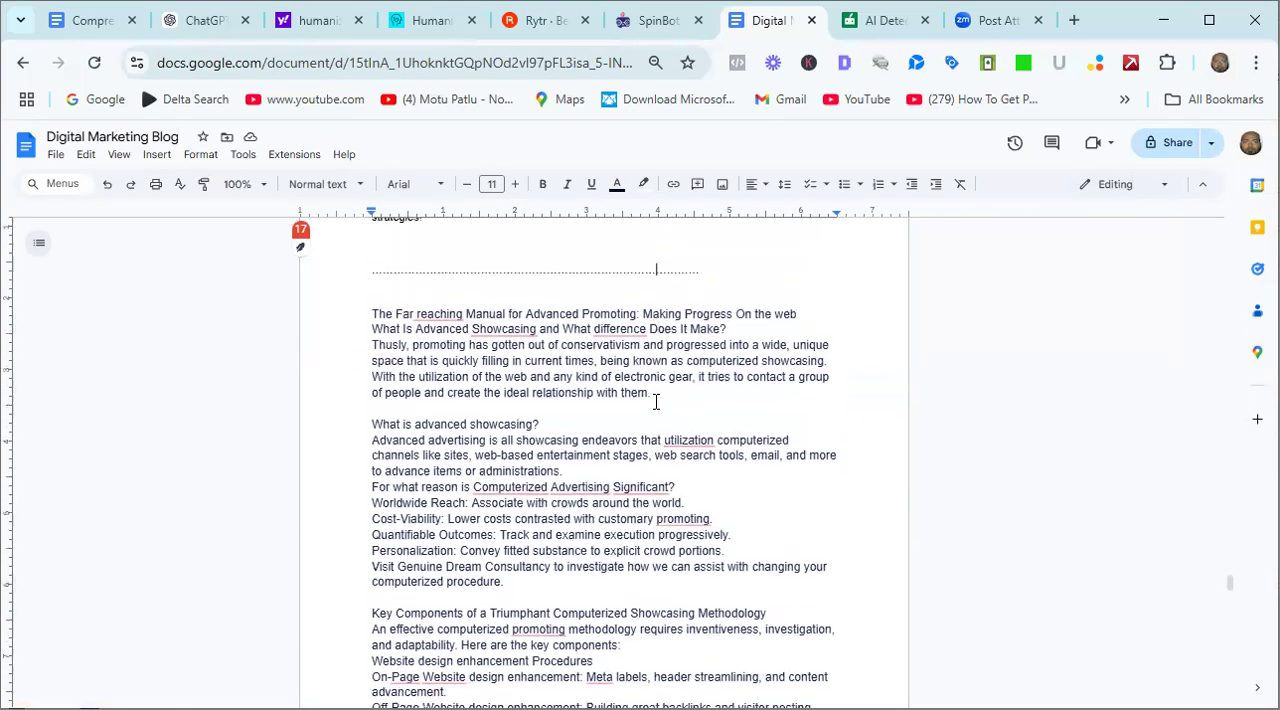
{"action": "key", "text": "Down"}
{"action": "key", "text": "Down"}
{"action": "key", "text": "Down"}
{"action": "key", "text": "Down"}
{"action": "key", "text": "Down"}
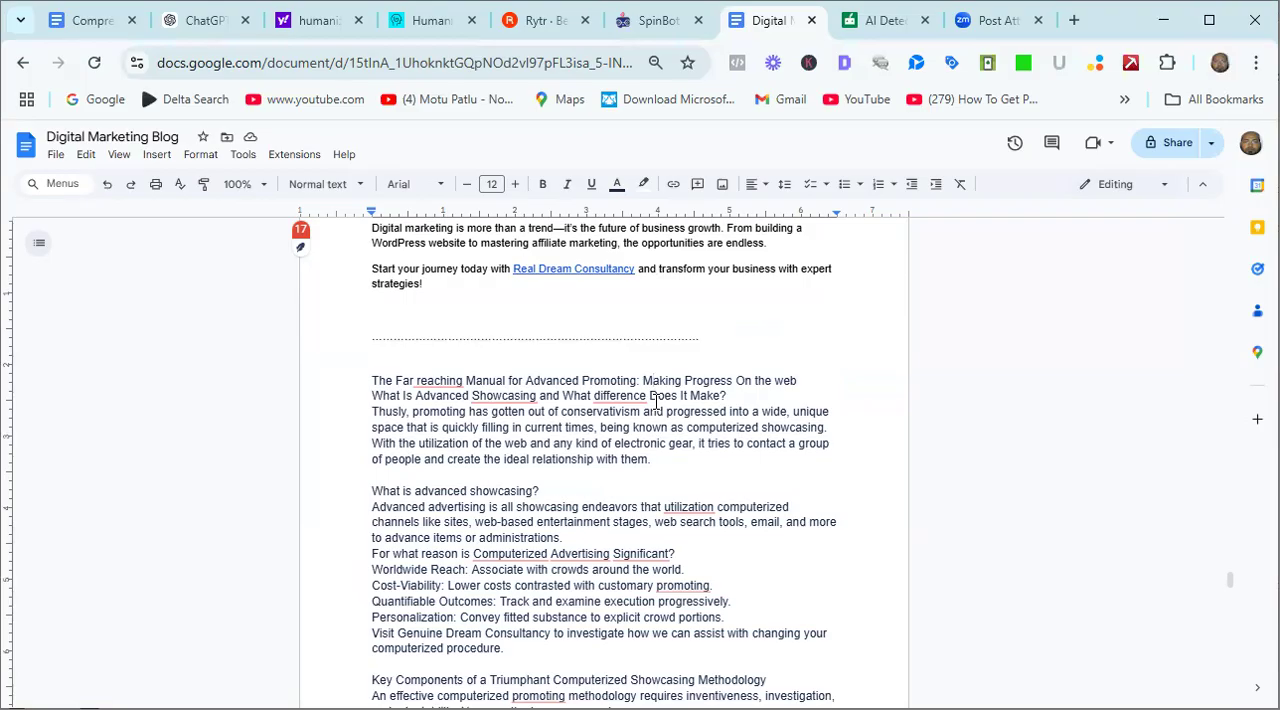
{"action": "key", "text": "Up"}
{"action": "key", "text": "Up"}
Open Google in a new browser tab, search for gobber.com and look through the results.
{"action": "left_click", "coordinate": [1076, 20]}
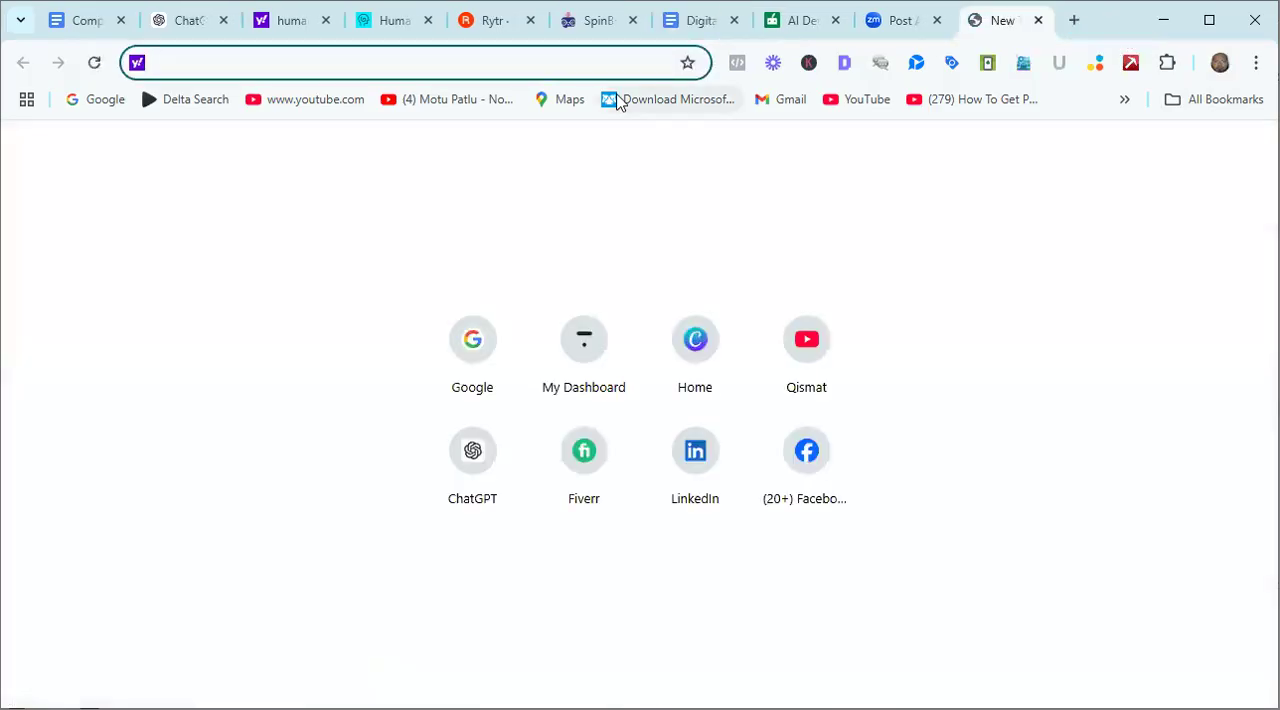
{"action": "left_click", "coordinate": [119, 103]}
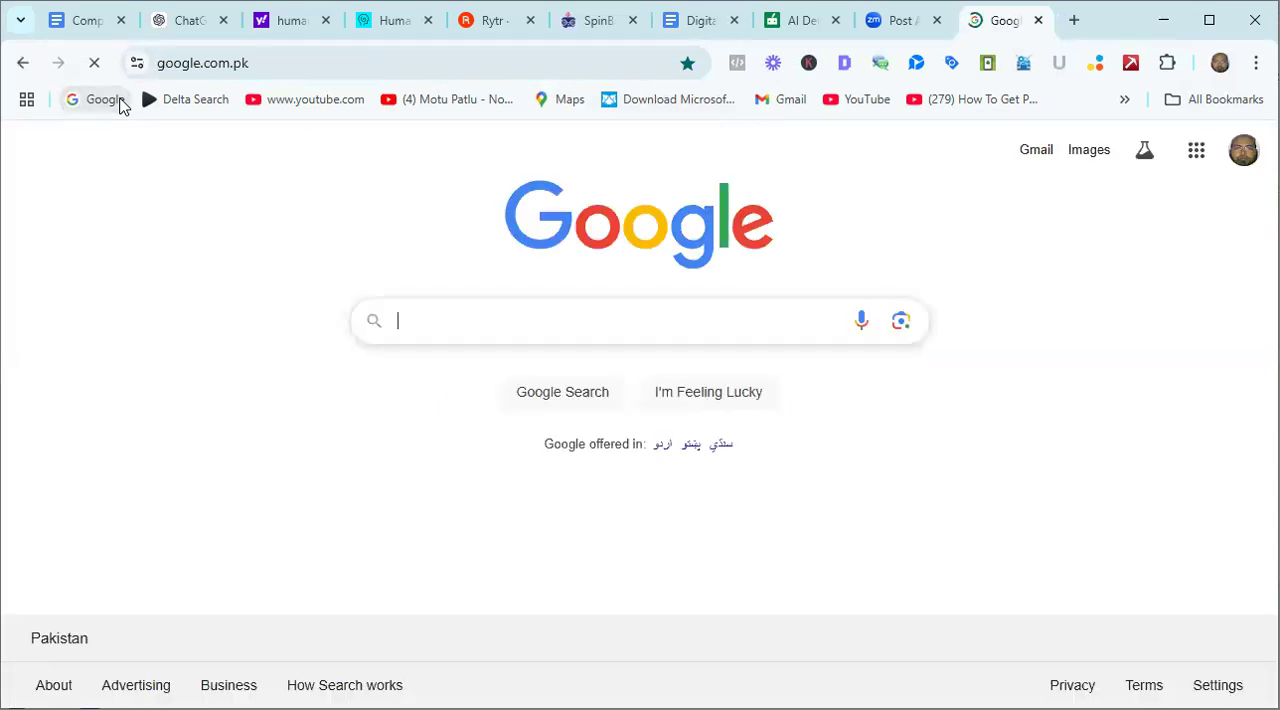
{"action": "type", "text": "gob"}
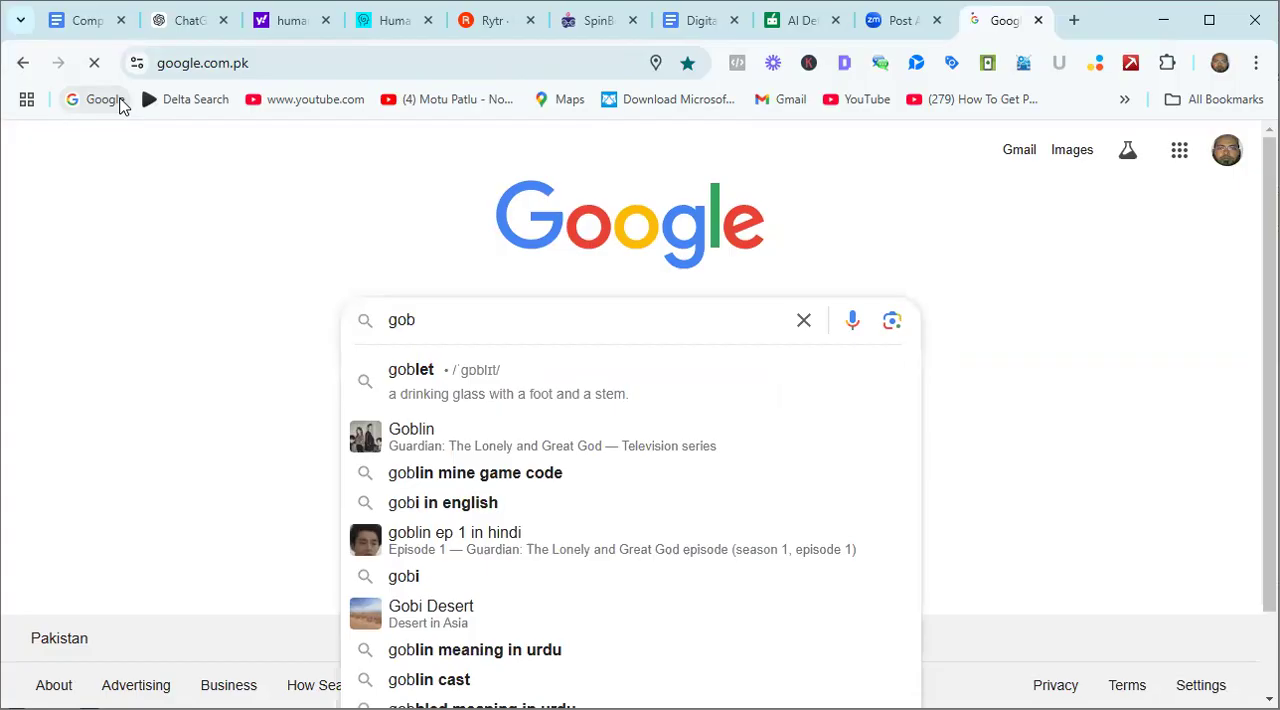
{"action": "type", "text": "ber"}
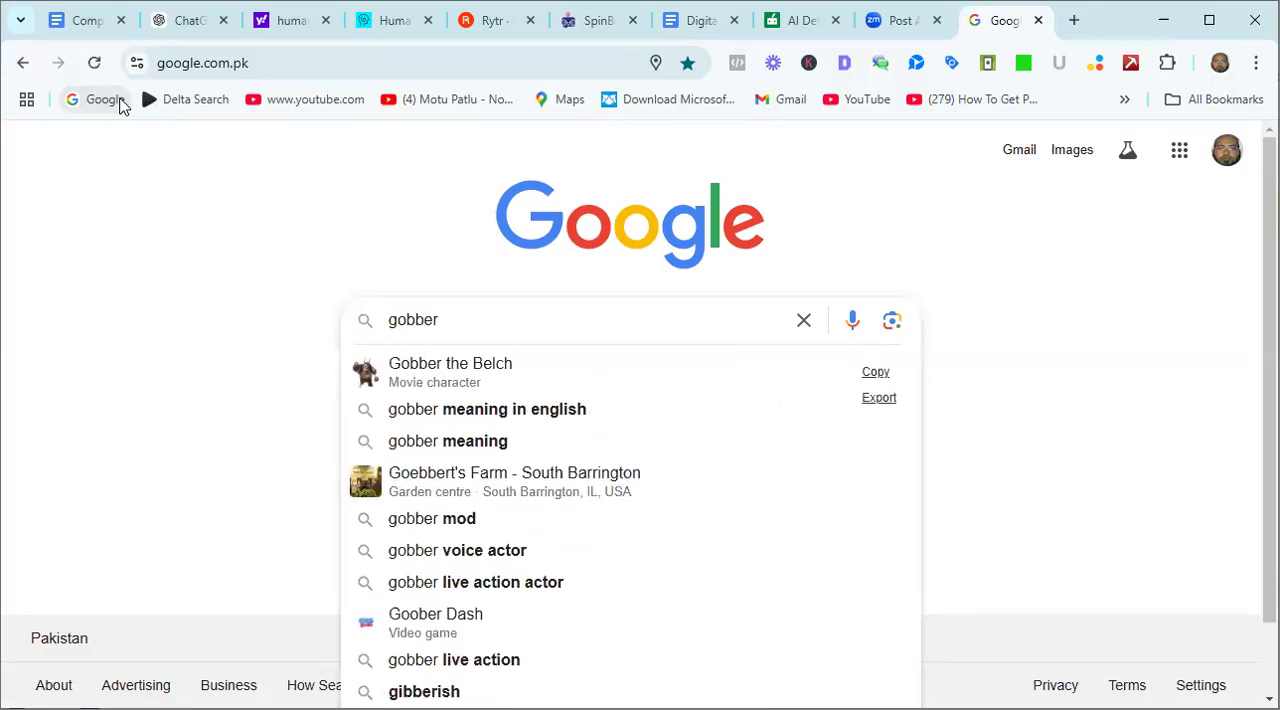
{"action": "type", "text": ".com\\"}
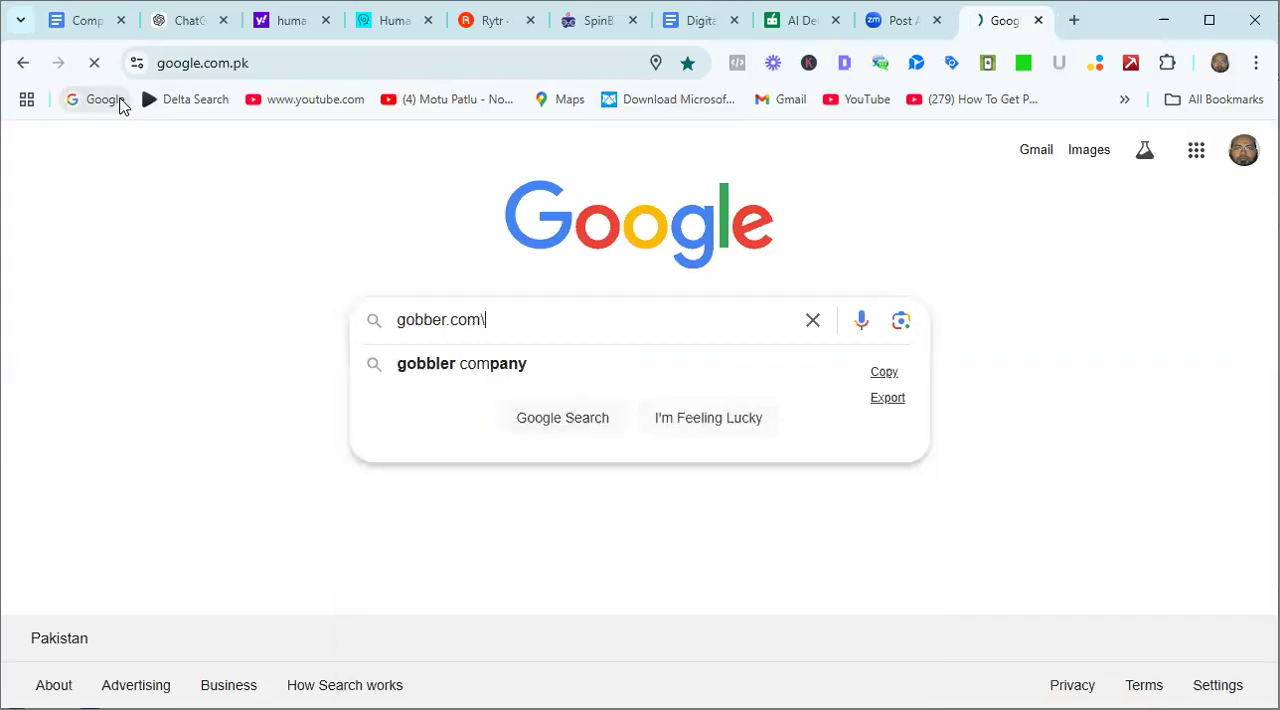
{"action": "key", "text": "Return"}
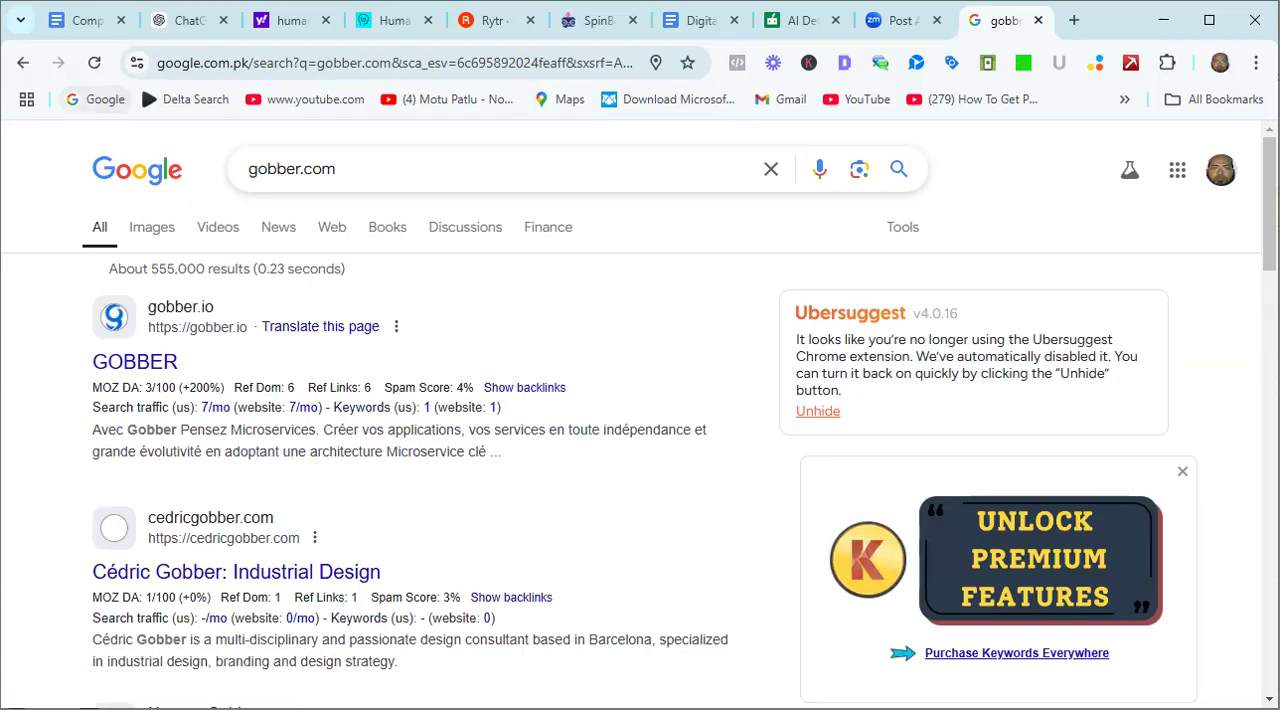
{"action": "left_click", "coordinate": [439, 167]}
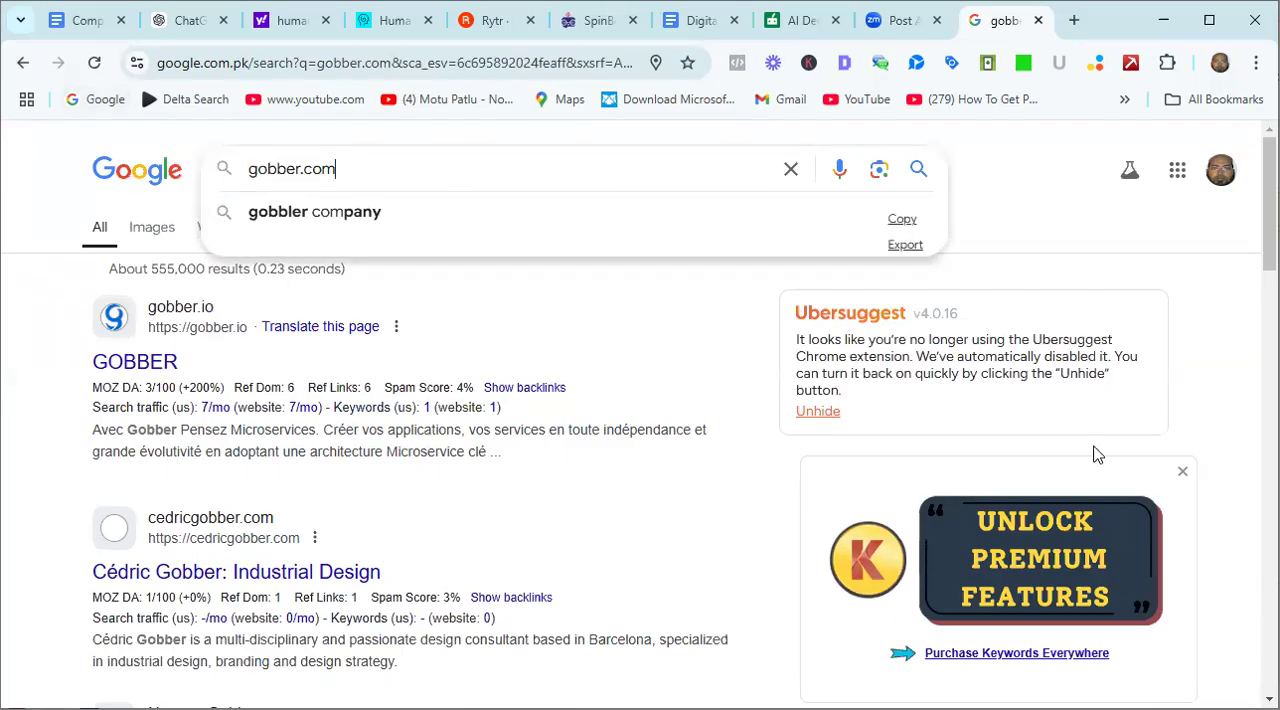
{"action": "scroll", "coordinate": [640, 420], "scroll_direction": "down", "scroll_amount": 6}
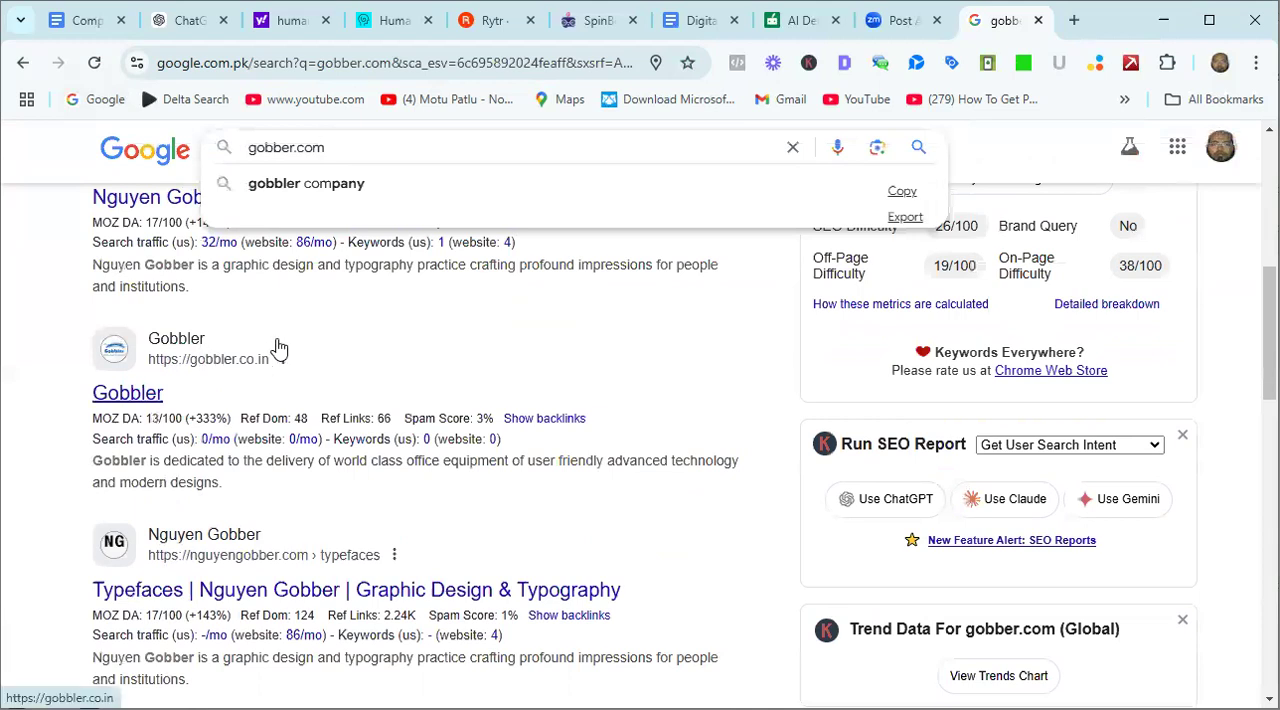
Change the Google search to gbober.com and open the GBOBER home page from the results.
{"action": "key", "text": "BackSpace"}
{"action": "key", "text": "BackSpace"}
{"action": "key", "text": "BackSpace"}
{"action": "key", "text": "BackSpace"}
{"action": "key", "text": "BackSpace"}
{"action": "key", "text": "BackSpace"}
{"action": "key", "text": "BackSpace"}
{"action": "key", "text": "BackSpace"}
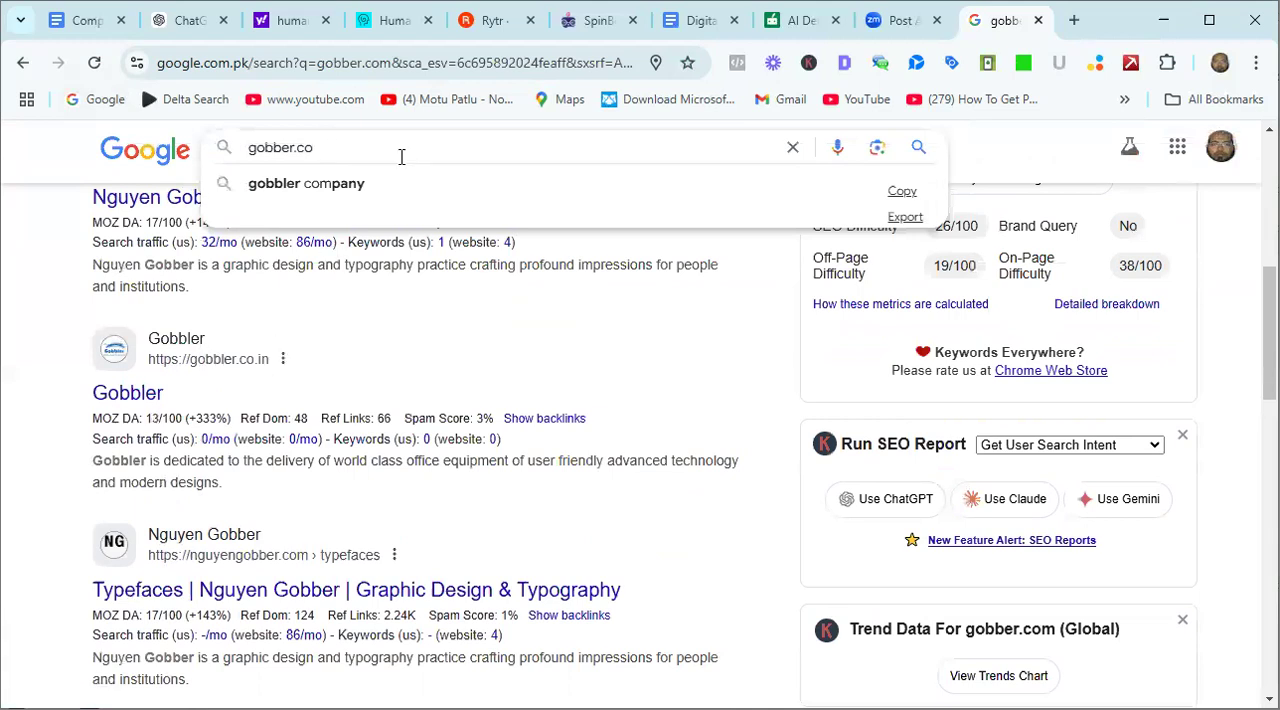
{"action": "key", "text": "BackSpace"}
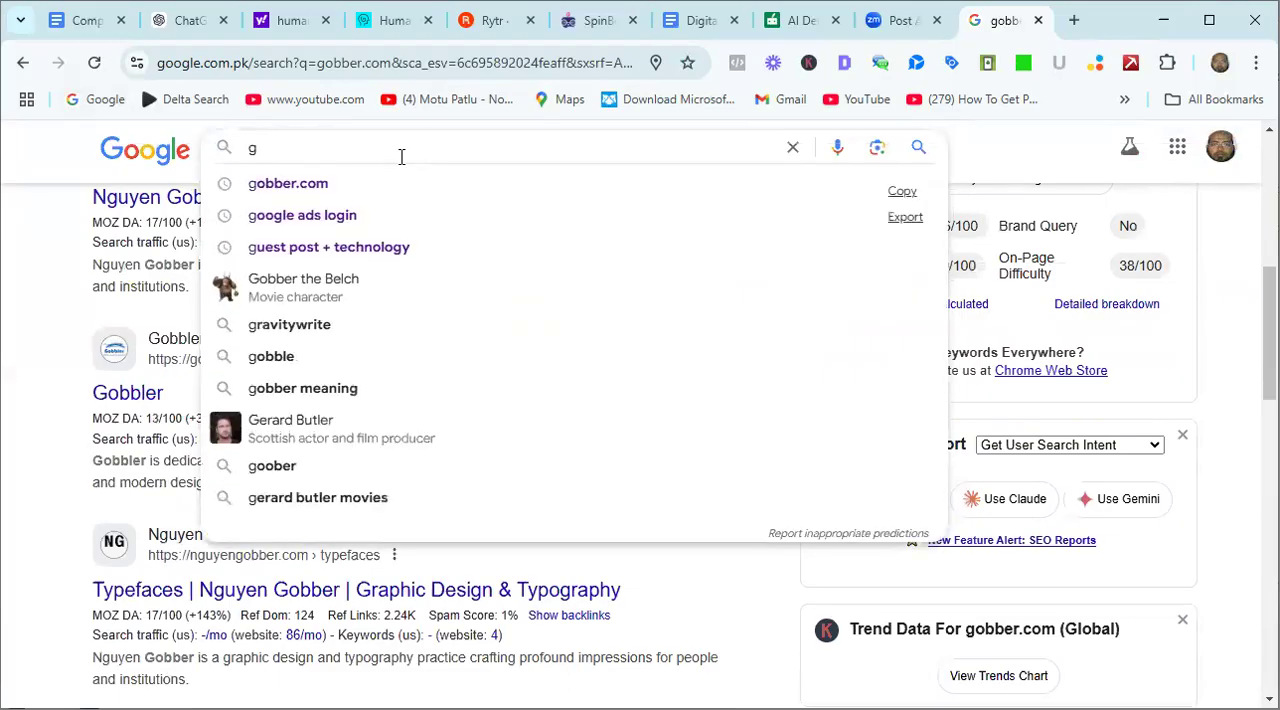
{"action": "type", "text": "bob"}
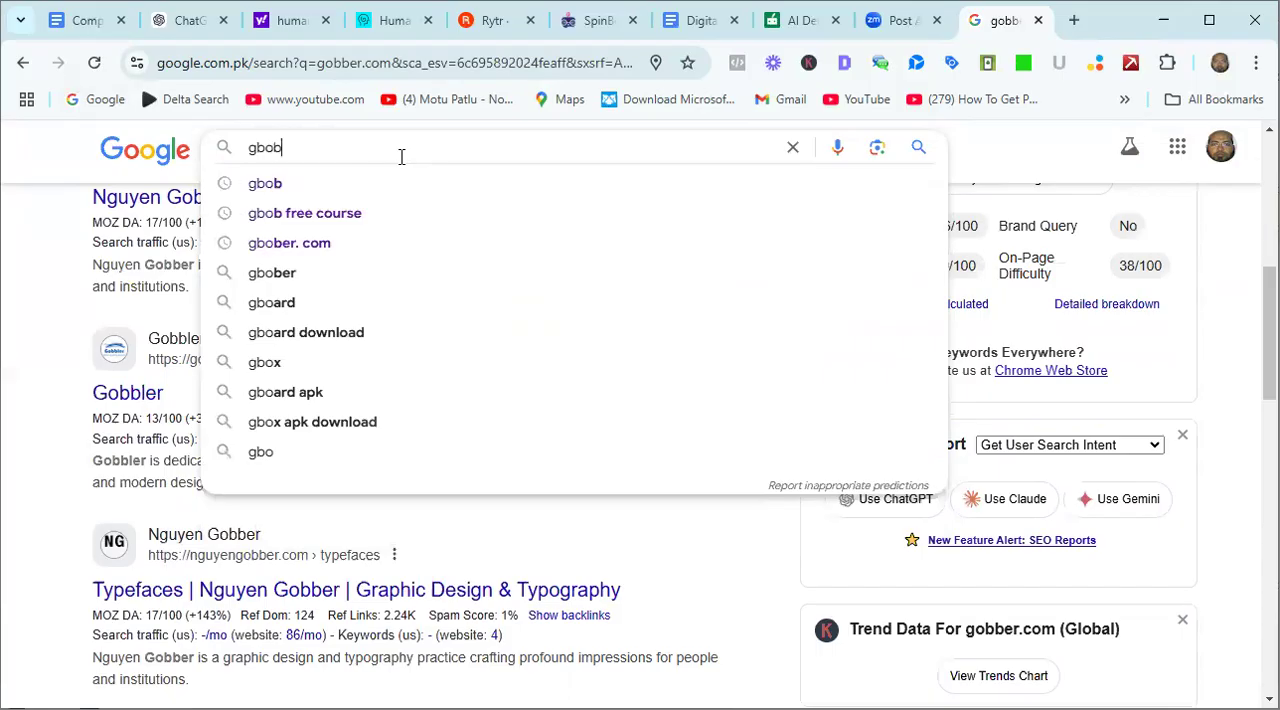
{"action": "left_click", "coordinate": [290, 248]}
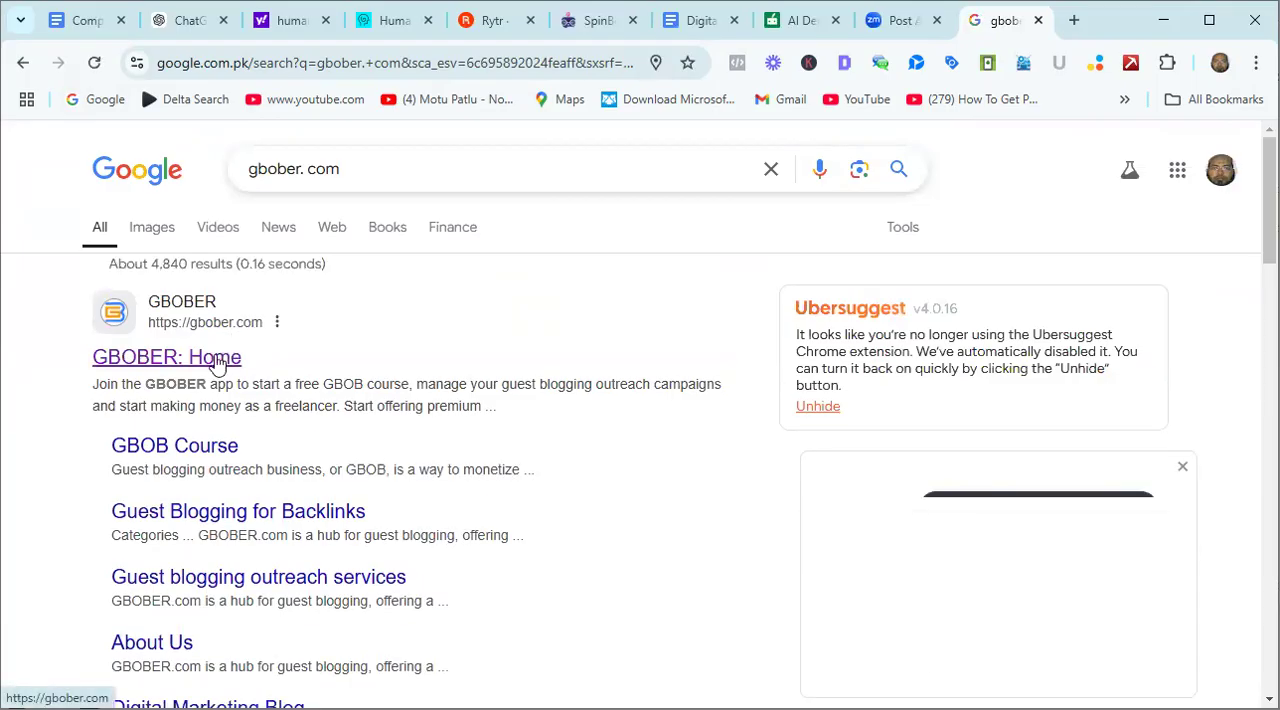
{"action": "left_click", "coordinate": [207, 368]}
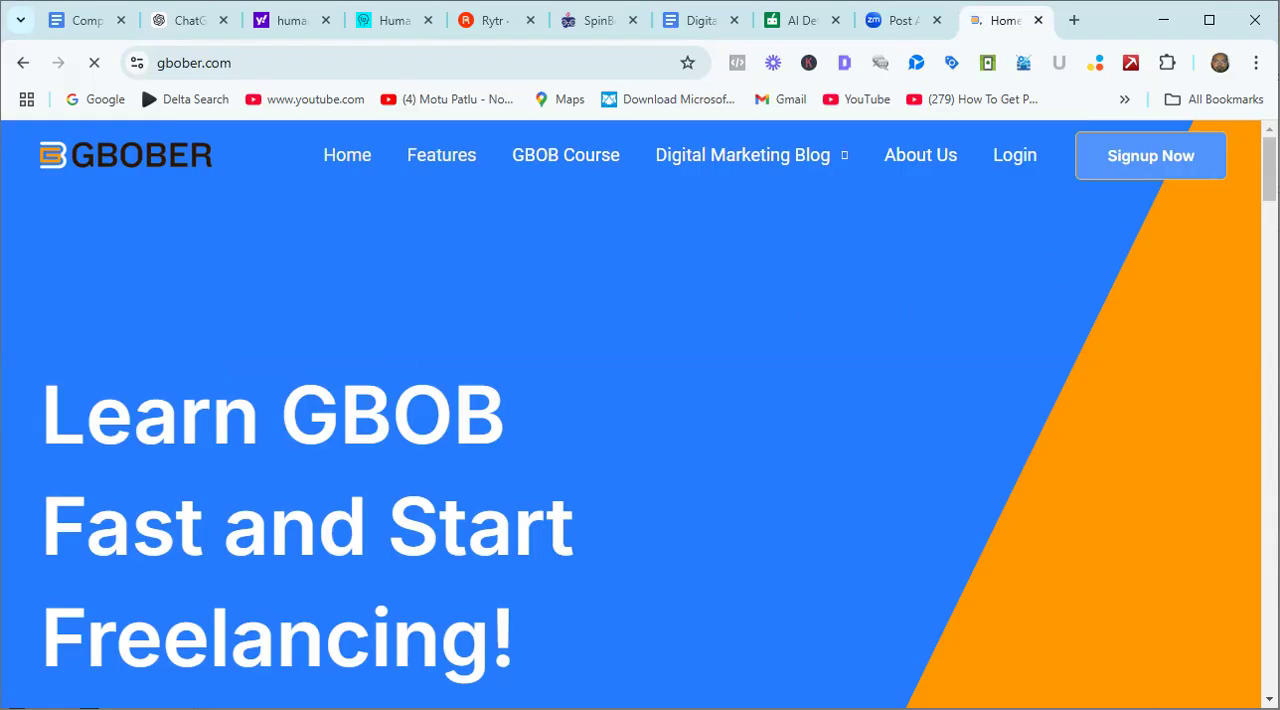
Look through the GBOBER home page down to the databank section and return to its start.
{"action": "scroll", "coordinate": [640, 414], "scroll_direction": "down", "scroll_amount": 8}
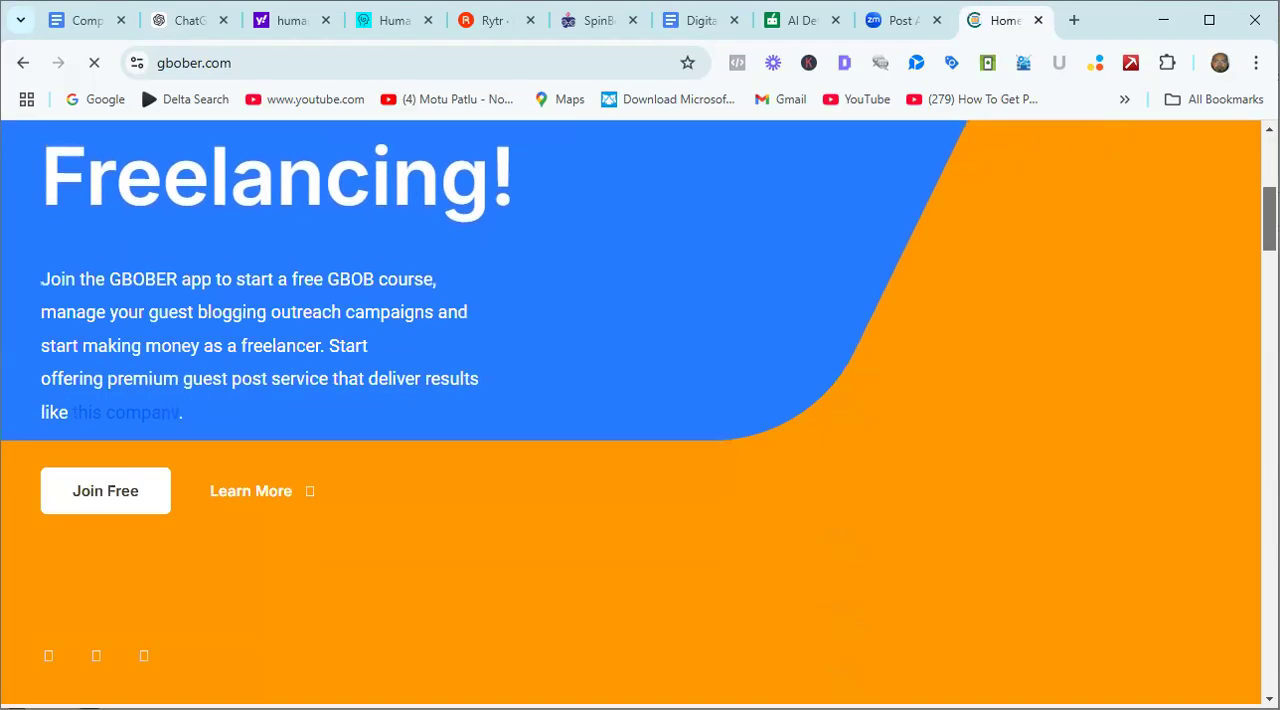
{"action": "scroll", "coordinate": [640, 414], "scroll_direction": "down", "scroll_amount": 12}
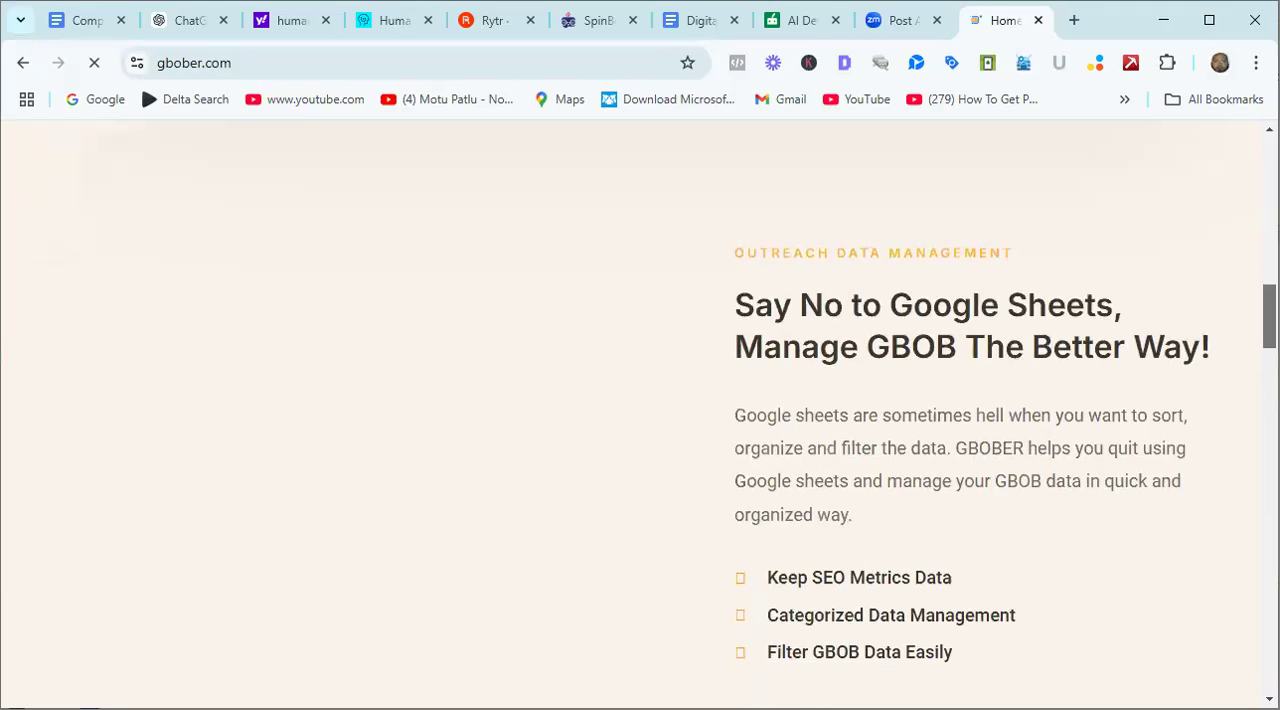
{"action": "scroll", "coordinate": [640, 414], "scroll_direction": "down", "scroll_amount": 2}
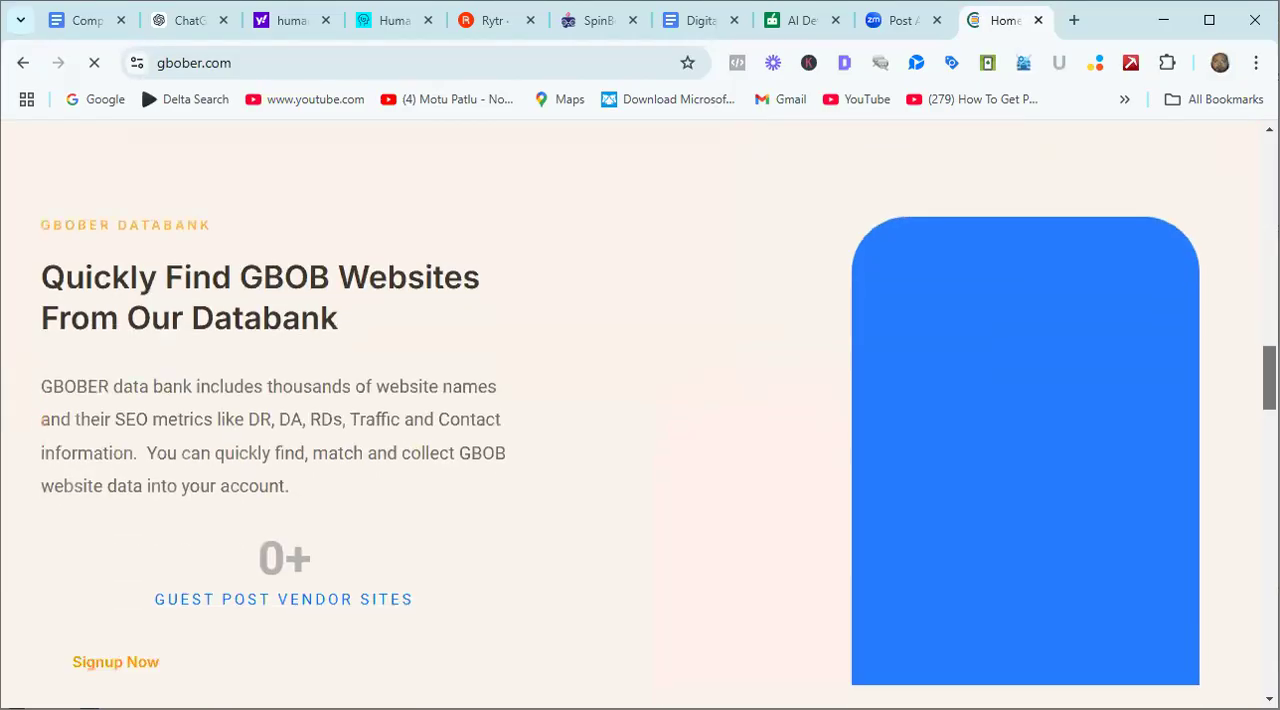
{"action": "scroll", "coordinate": [640, 414], "scroll_direction": "down", "scroll_amount": 3}
{"action": "scroll", "coordinate": [640, 414], "scroll_direction": "up", "scroll_amount": 14}
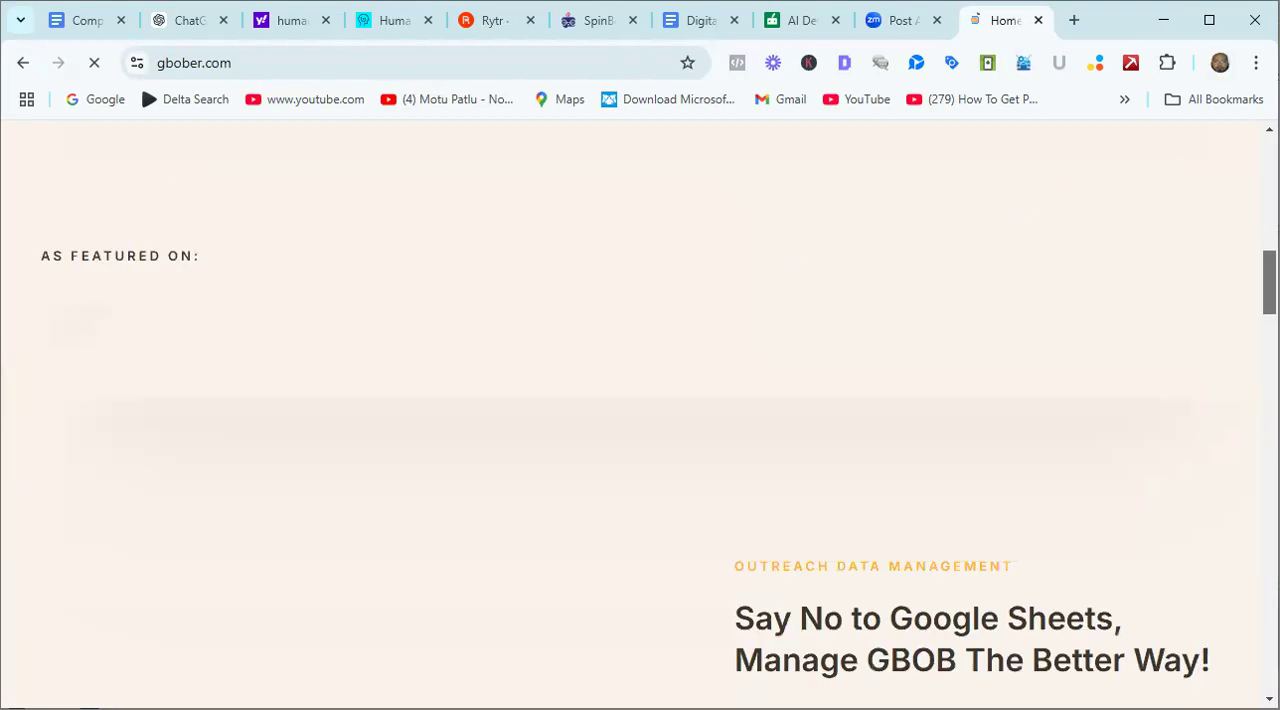
{"action": "scroll", "coordinate": [640, 414], "scroll_direction": "up", "scroll_amount": 6}
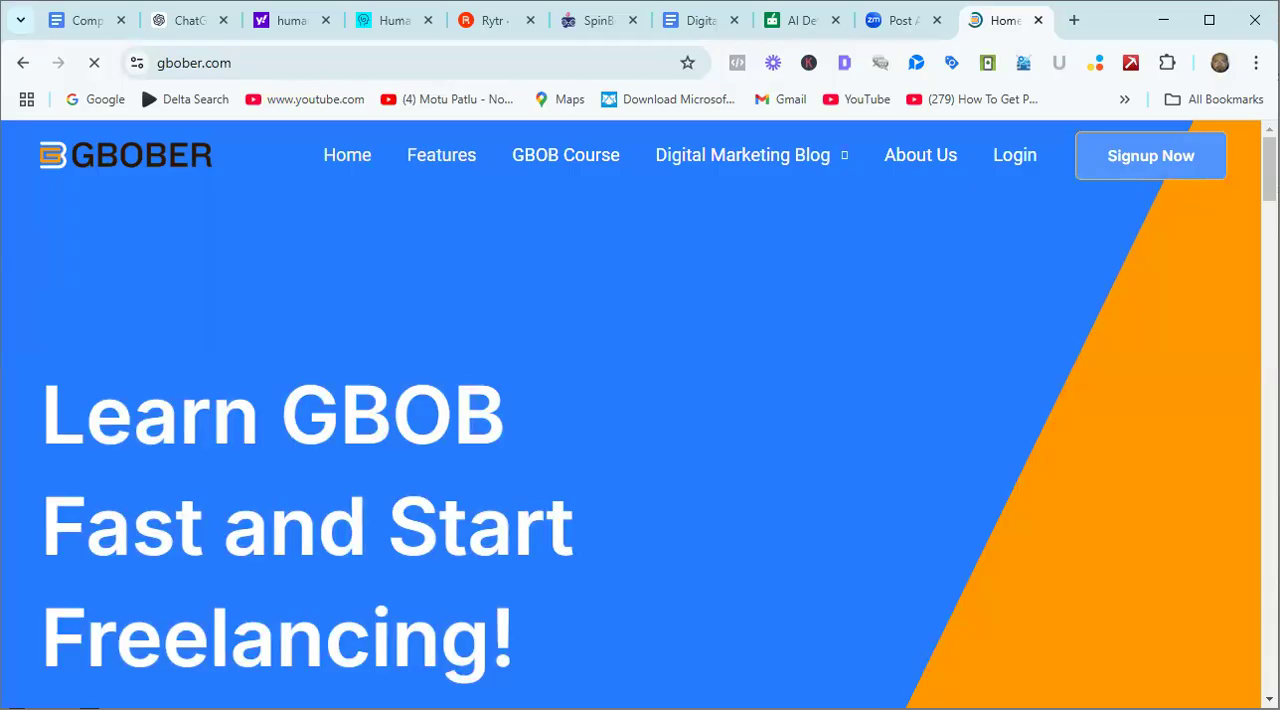
Open the GBOBER login page and log in to the account dashboard.
{"action": "mouse_move", "coordinate": [760, 203]}
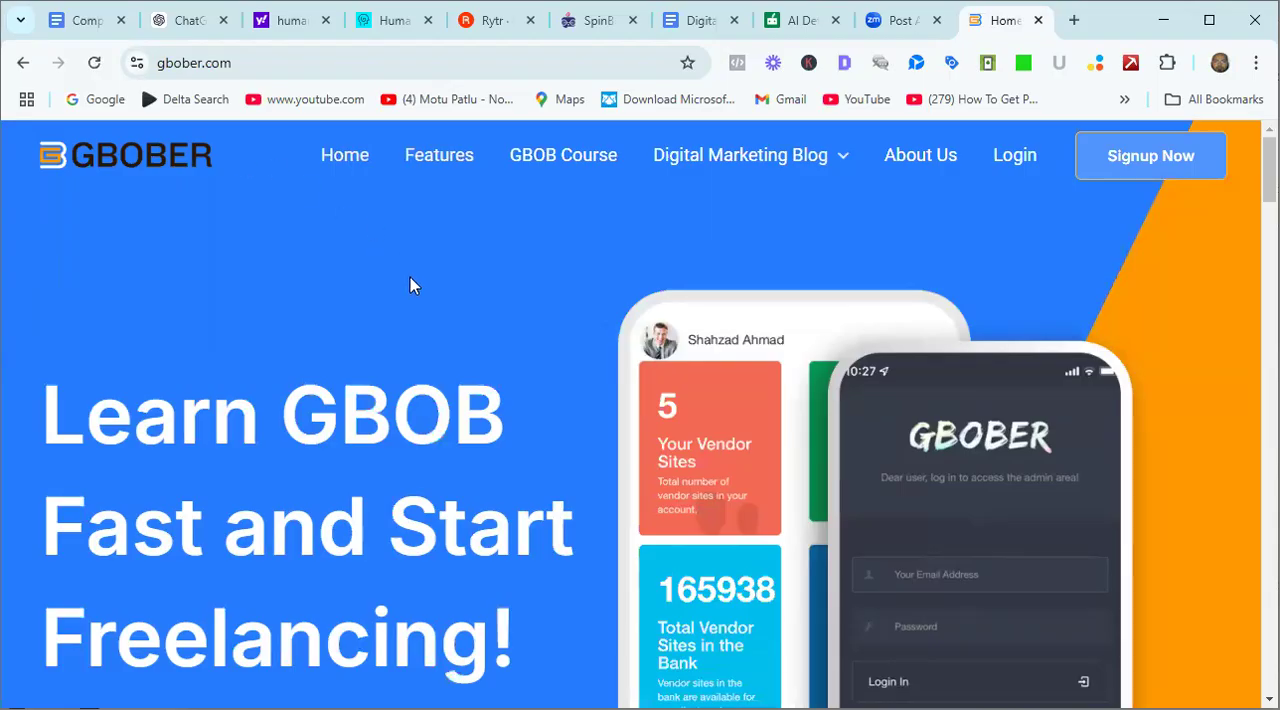
{"action": "left_click", "coordinate": [1015, 158]}
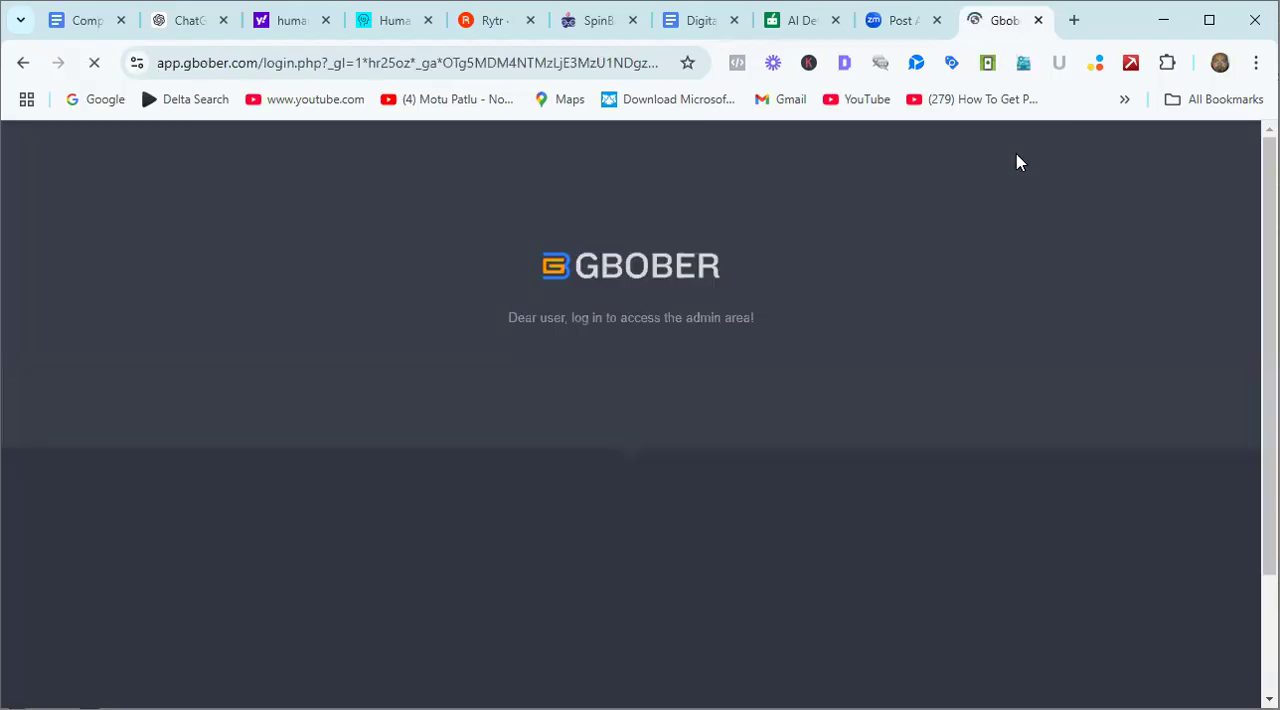
{"action": "left_click", "coordinate": [590, 673]}
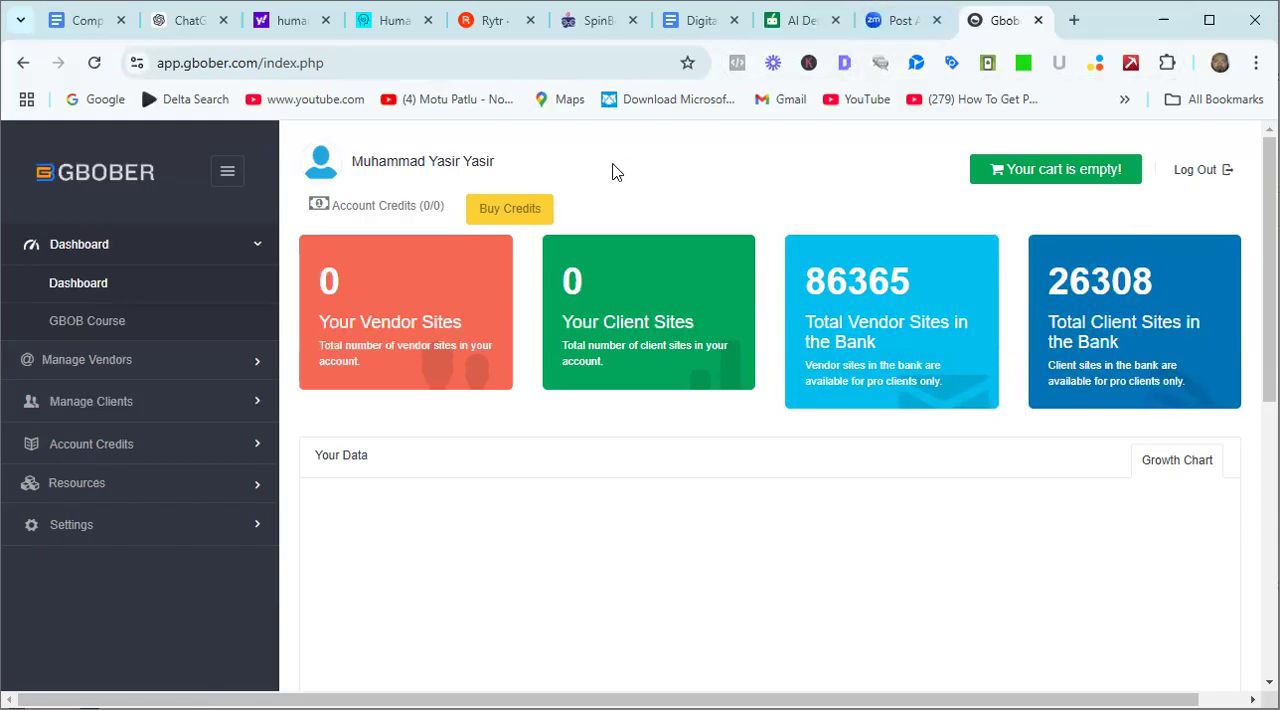
Open the Buy Credits page and examine the list of GBOBER dealers and their payment methods.
{"action": "left_click", "coordinate": [529, 219]}
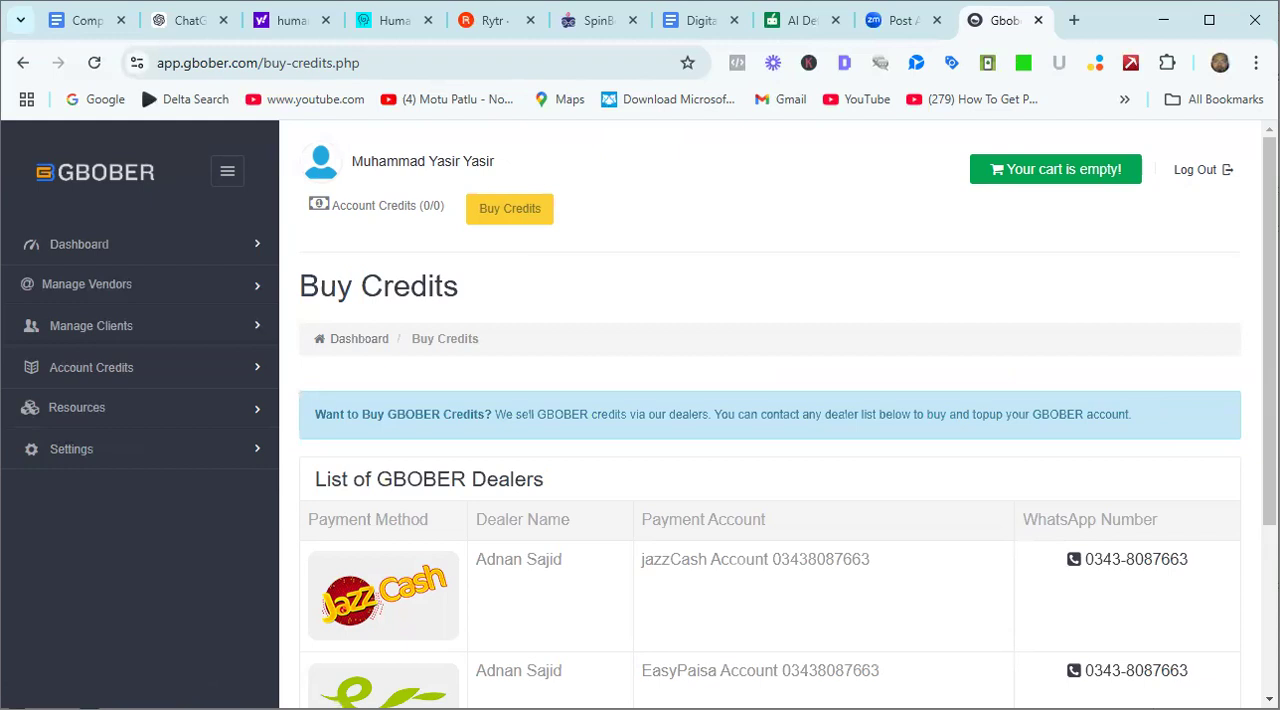
{"action": "scroll", "coordinate": [770, 414], "scroll_direction": "down", "scroll_amount": 3}
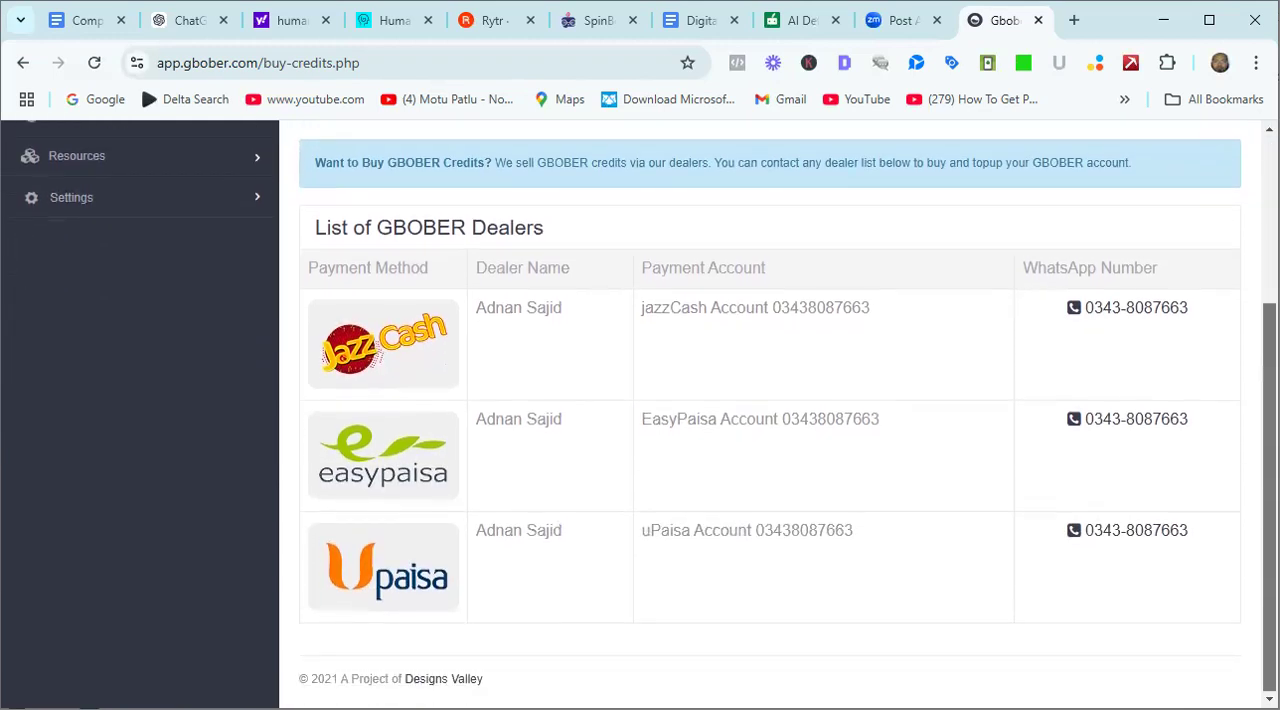
{"action": "scroll", "coordinate": [770, 414], "scroll_direction": "up", "scroll_amount": 3}
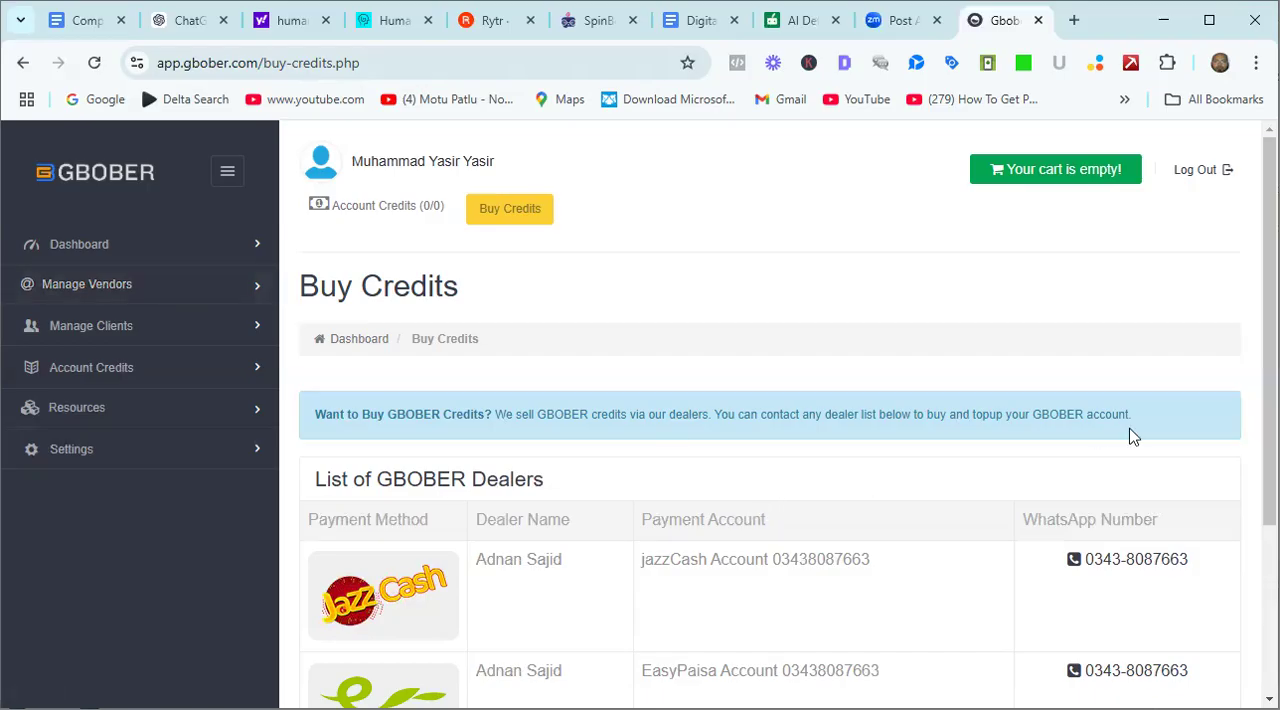
Look through the Buy Credits page down to the last listed dealer and return to its start.
{"action": "scroll", "coordinate": [770, 415], "scroll_direction": "down", "scroll_amount": 2}
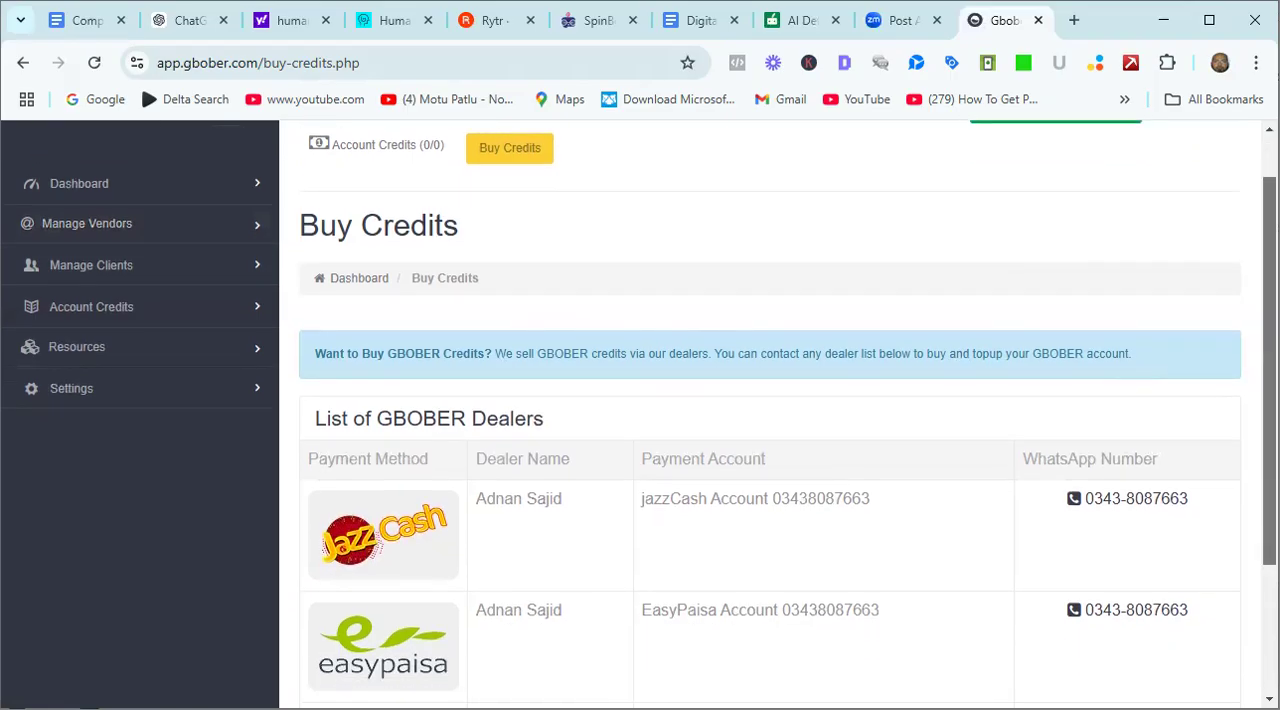
{"action": "scroll", "coordinate": [770, 415], "scroll_direction": "down", "scroll_amount": 1}
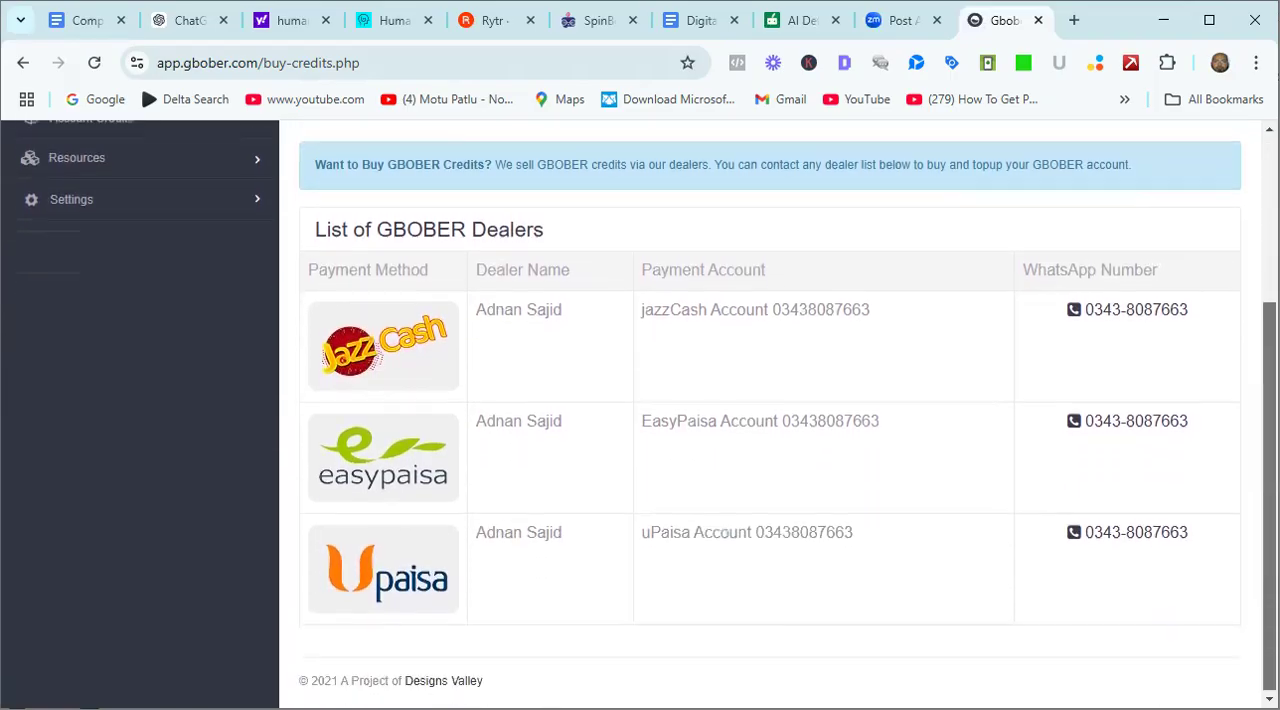
{"action": "scroll", "coordinate": [770, 415], "scroll_direction": "up", "scroll_amount": 2}
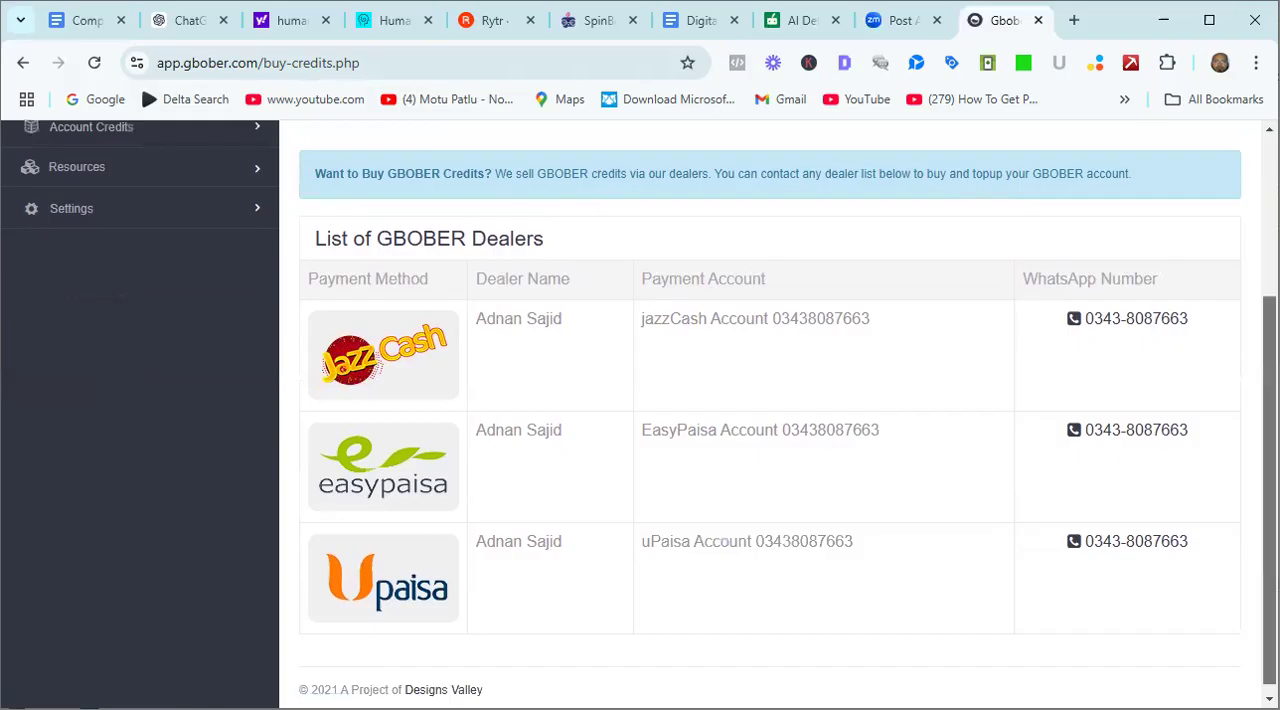
{"action": "left_click_drag", "start_coordinate": [1269, 355], "coordinate": [1269, 331]}
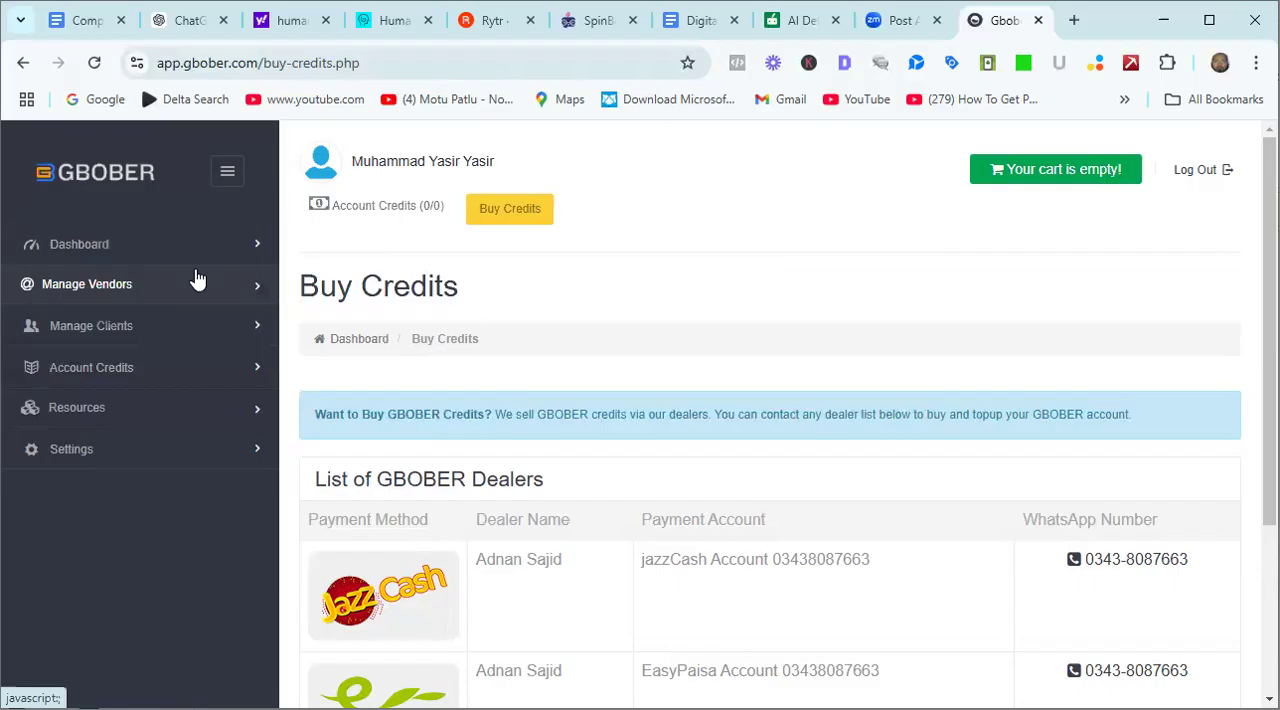
Open Manage GBOB Clients and set the filter minimums to DR 30, DA 33, TF 33 and Traffic 39900.
{"action": "left_click", "coordinate": [177, 333]}
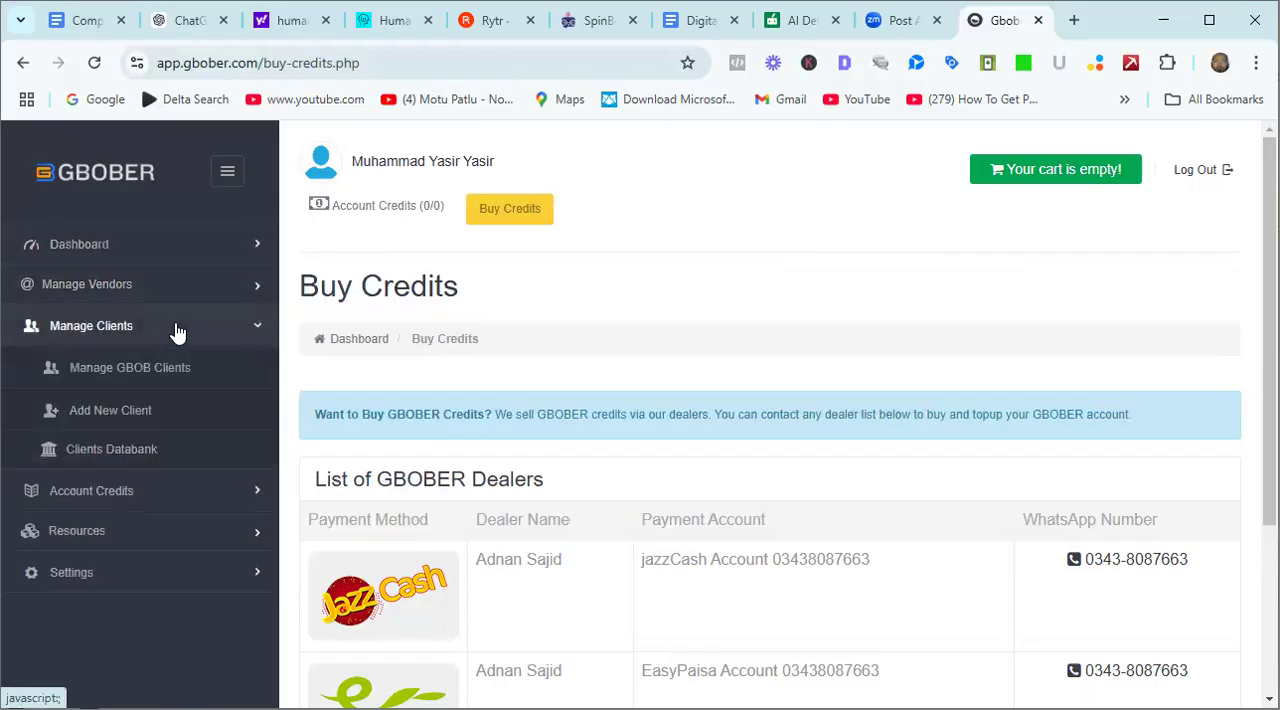
{"action": "left_click", "coordinate": [174, 377]}
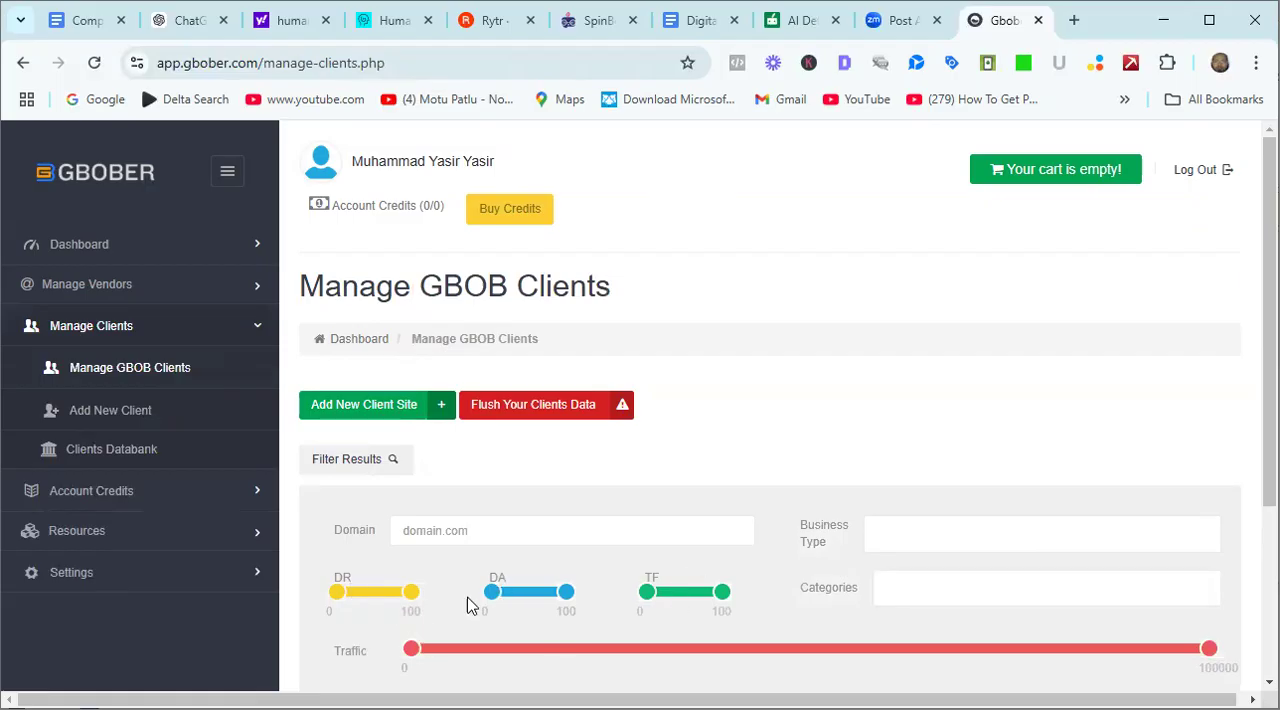
{"action": "scroll", "coordinate": [1142, 364], "scroll_direction": "down", "scroll_amount": 1}
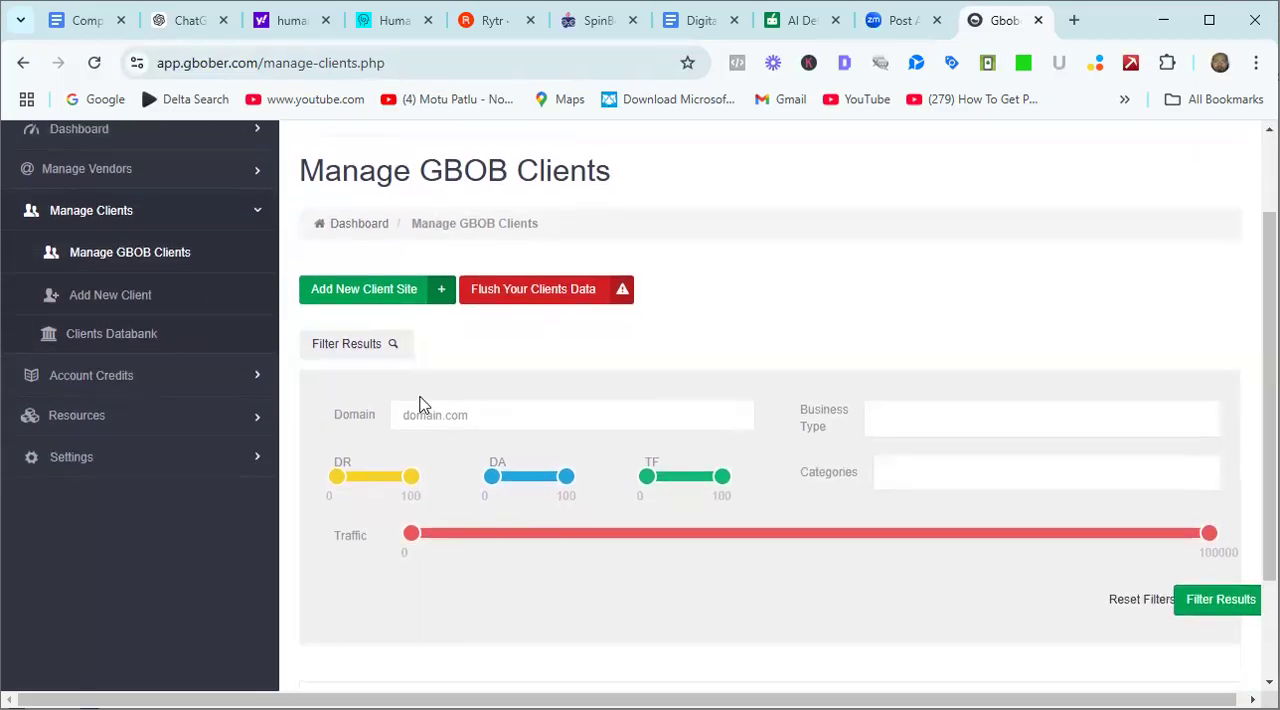
{"action": "left_click_drag", "start_coordinate": [341, 484], "coordinate": [363, 484]}
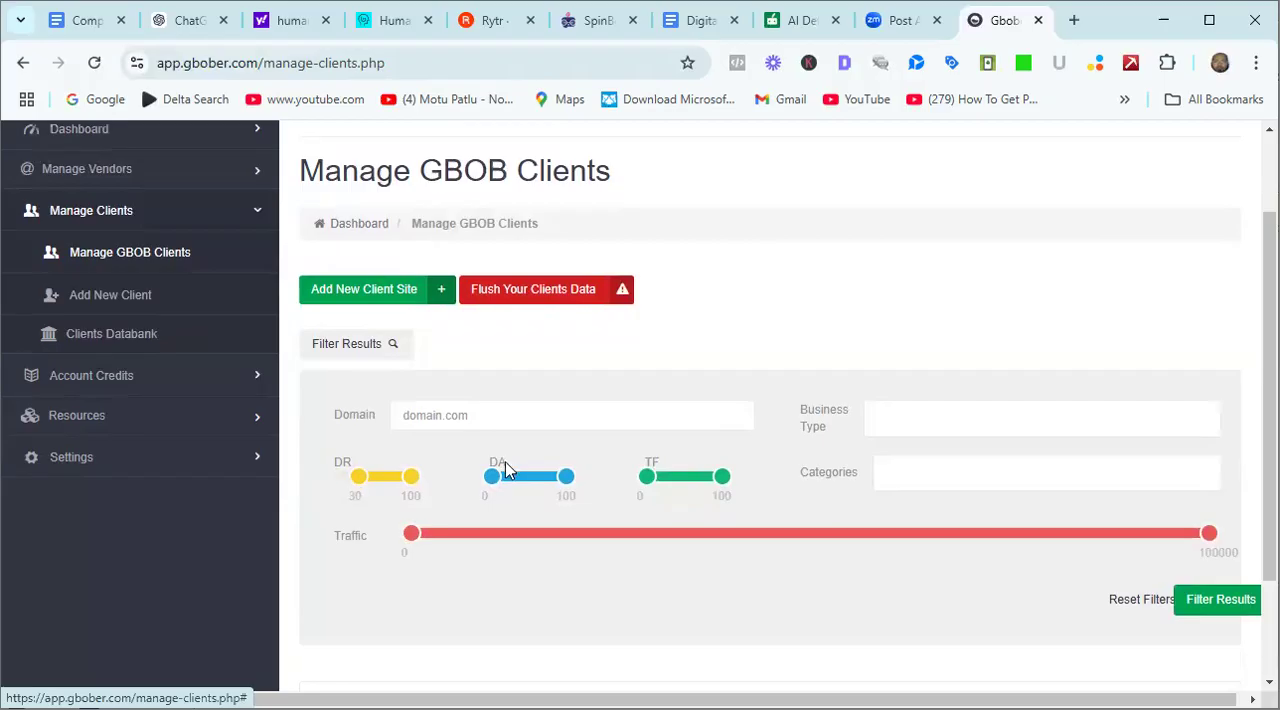
{"action": "left_click_drag", "start_coordinate": [494, 482], "coordinate": [519, 484]}
{"action": "left_click_drag", "start_coordinate": [649, 486], "coordinate": [685, 492]}
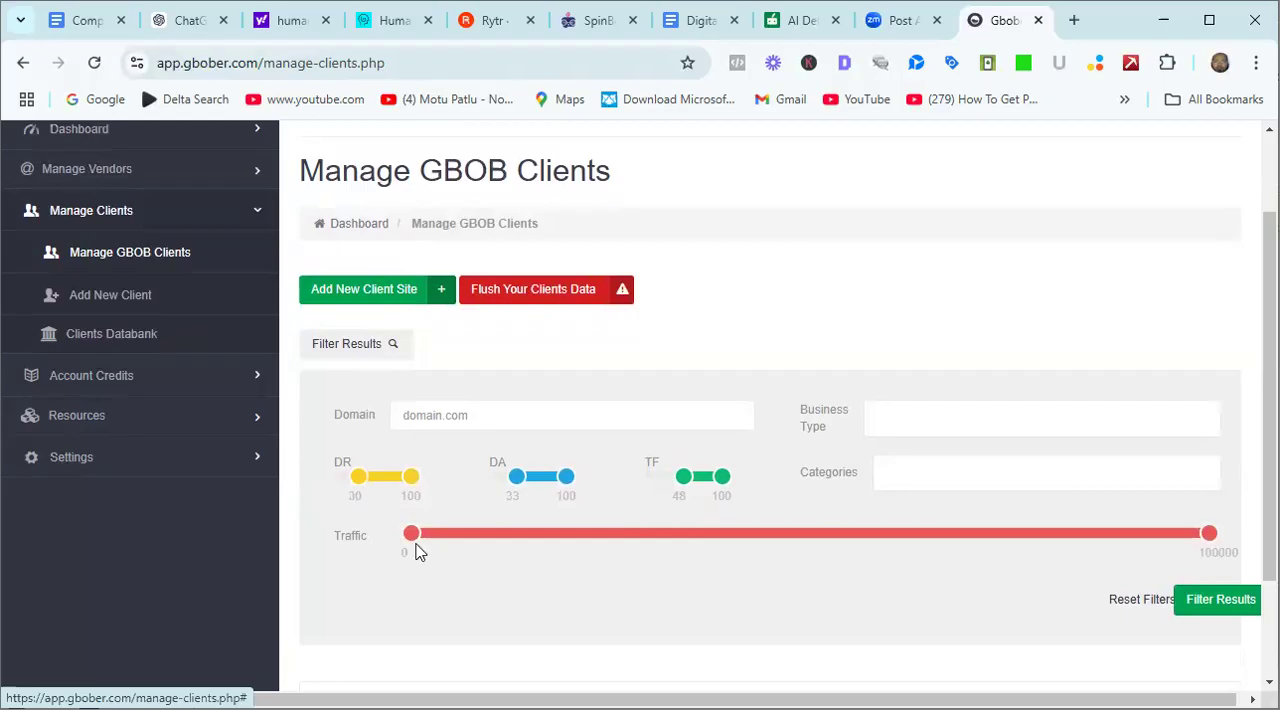
{"action": "left_click_drag", "start_coordinate": [412, 534], "coordinate": [731, 527]}
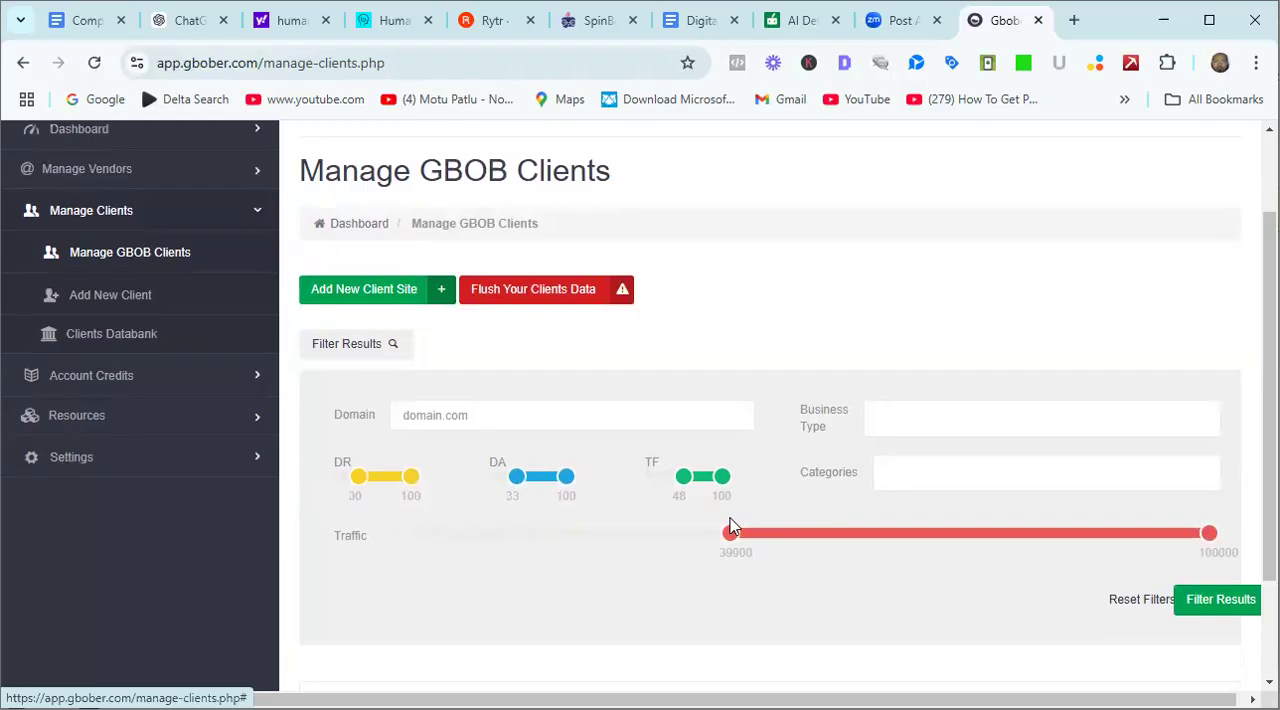
{"action": "left_click_drag", "start_coordinate": [683, 477], "coordinate": [676, 484]}
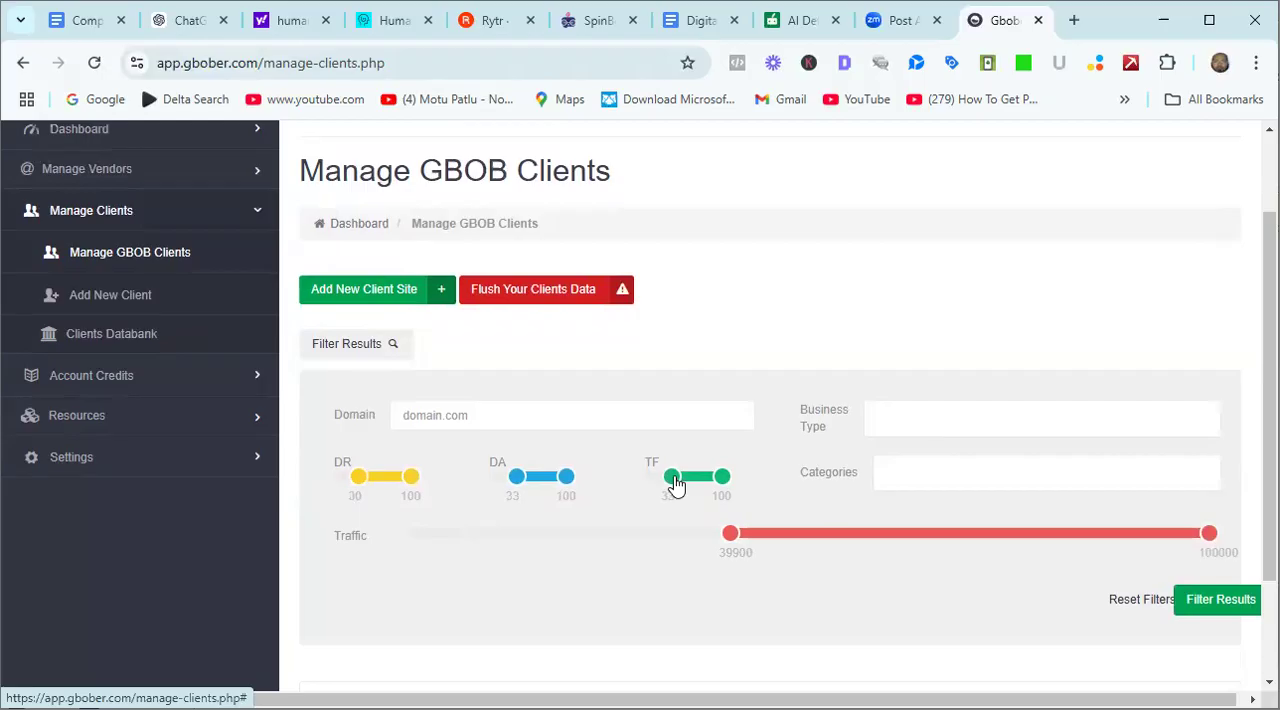
{"action": "left_click", "coordinate": [391, 289]}
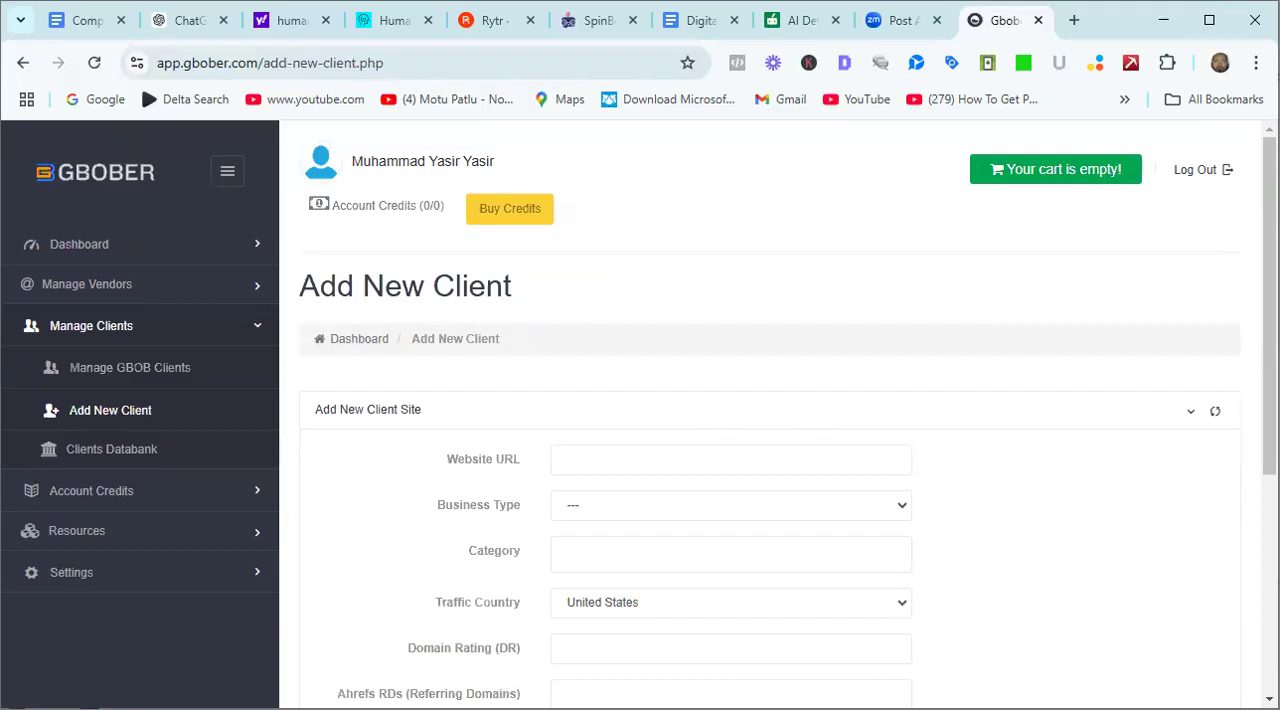
{"action": "scroll", "coordinate": [963, 289], "scroll_direction": "down", "scroll_amount": 1}
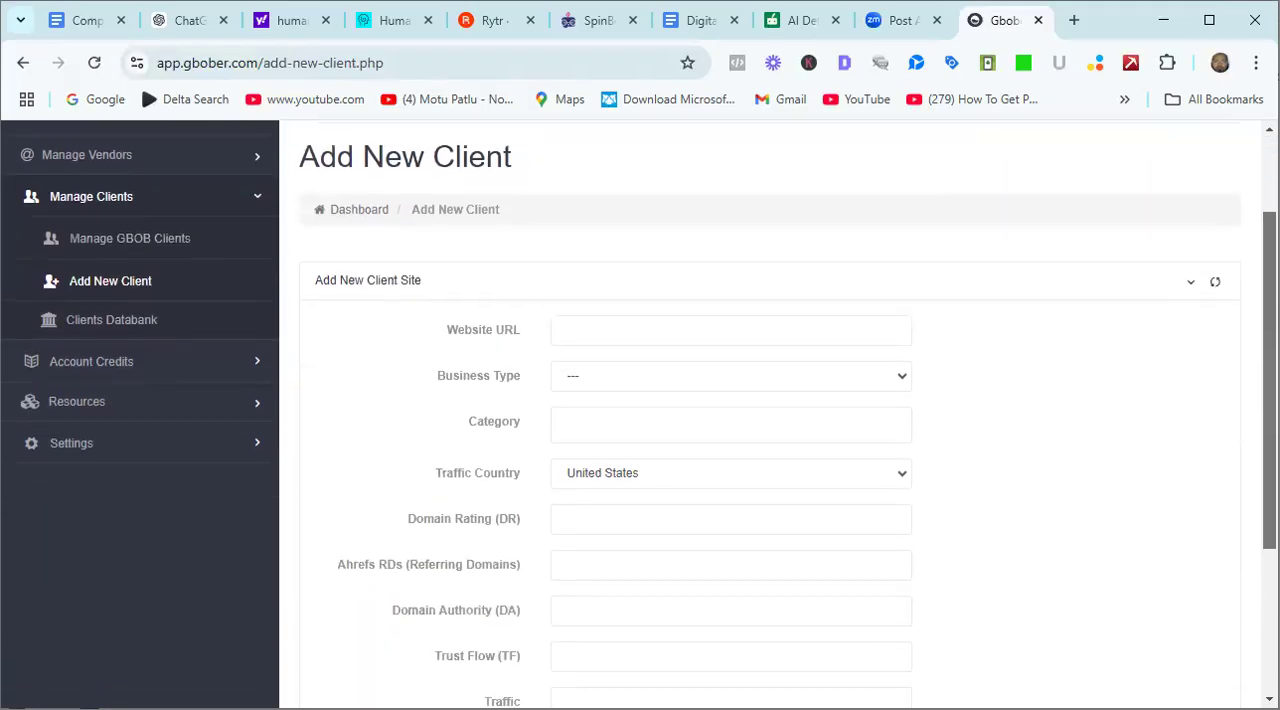
{"action": "left_click", "coordinate": [562, 326]}
{"action": "left_click", "coordinate": [716, 386]}
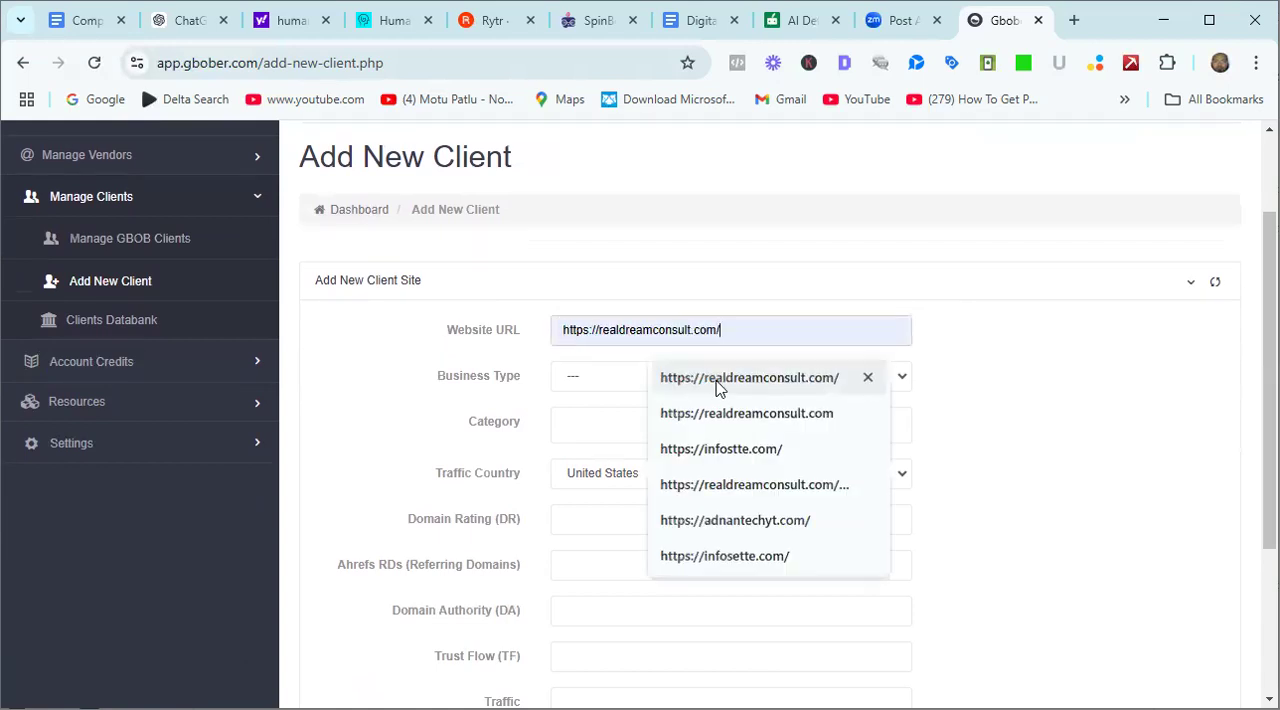
{"action": "left_click", "coordinate": [596, 378]}
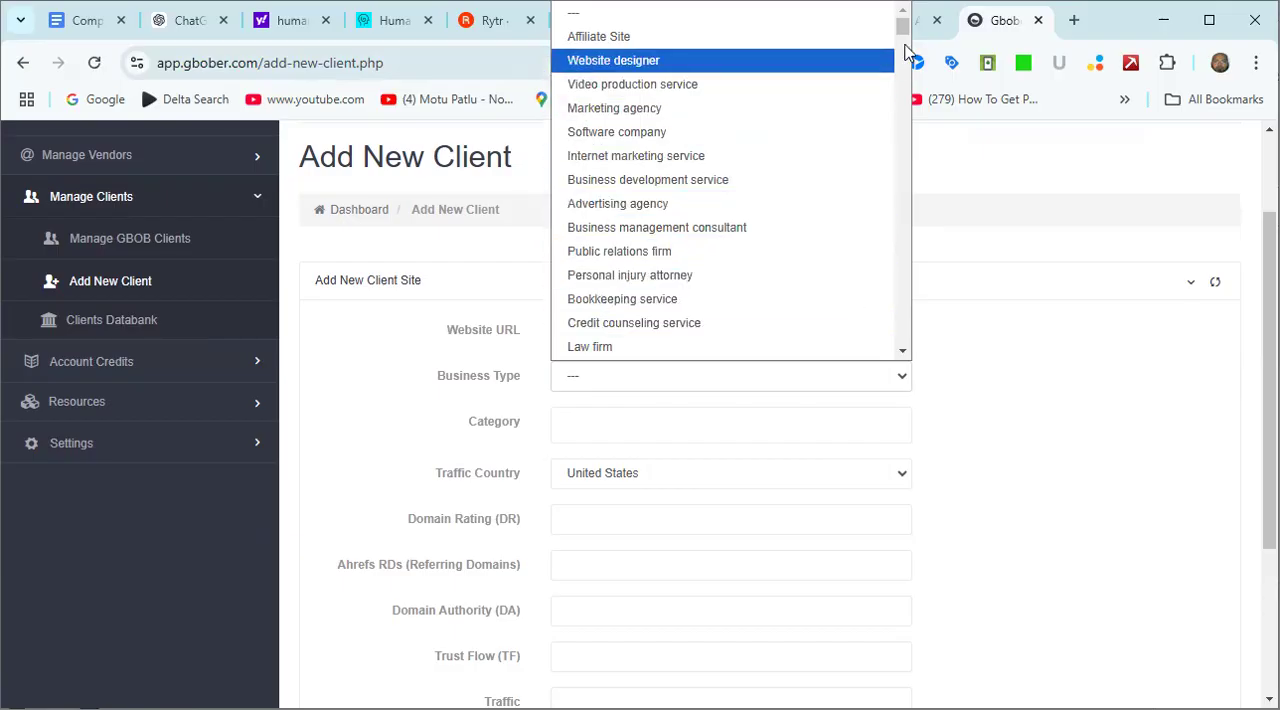
{"action": "left_click_drag", "start_coordinate": [901, 33], "coordinate": [901, 61]}
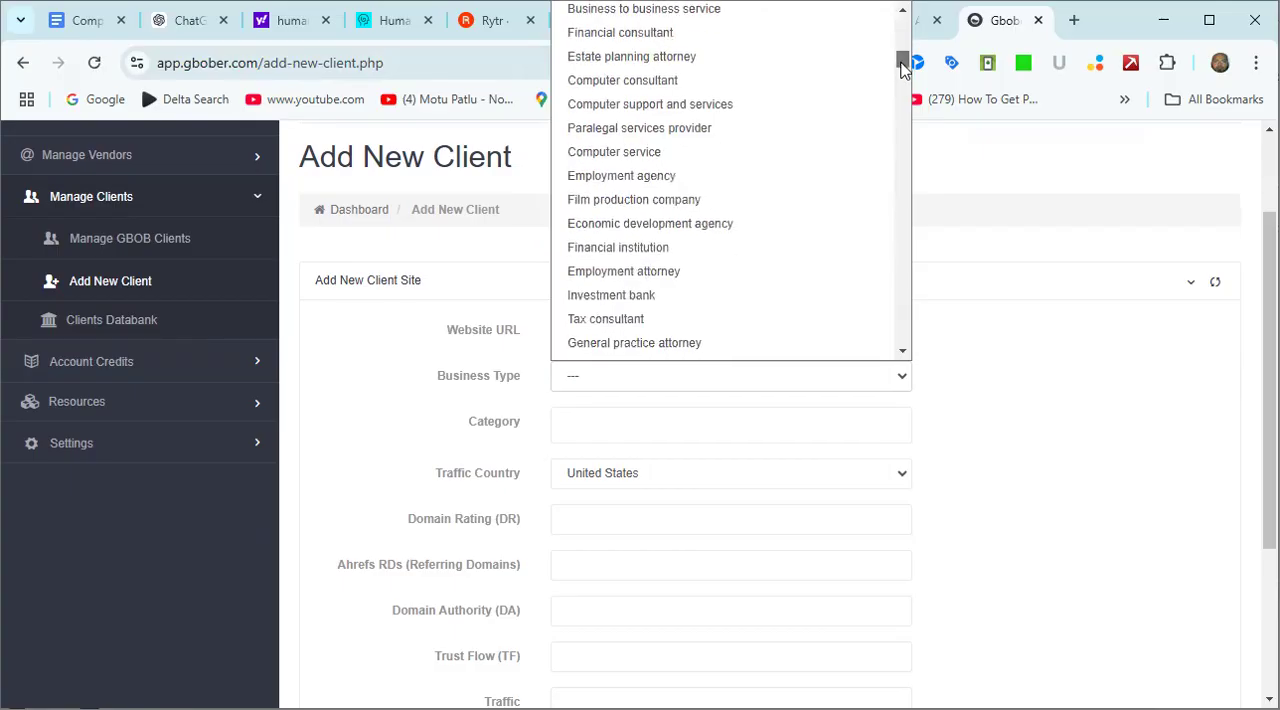
{"action": "left_click", "coordinate": [720, 84]}
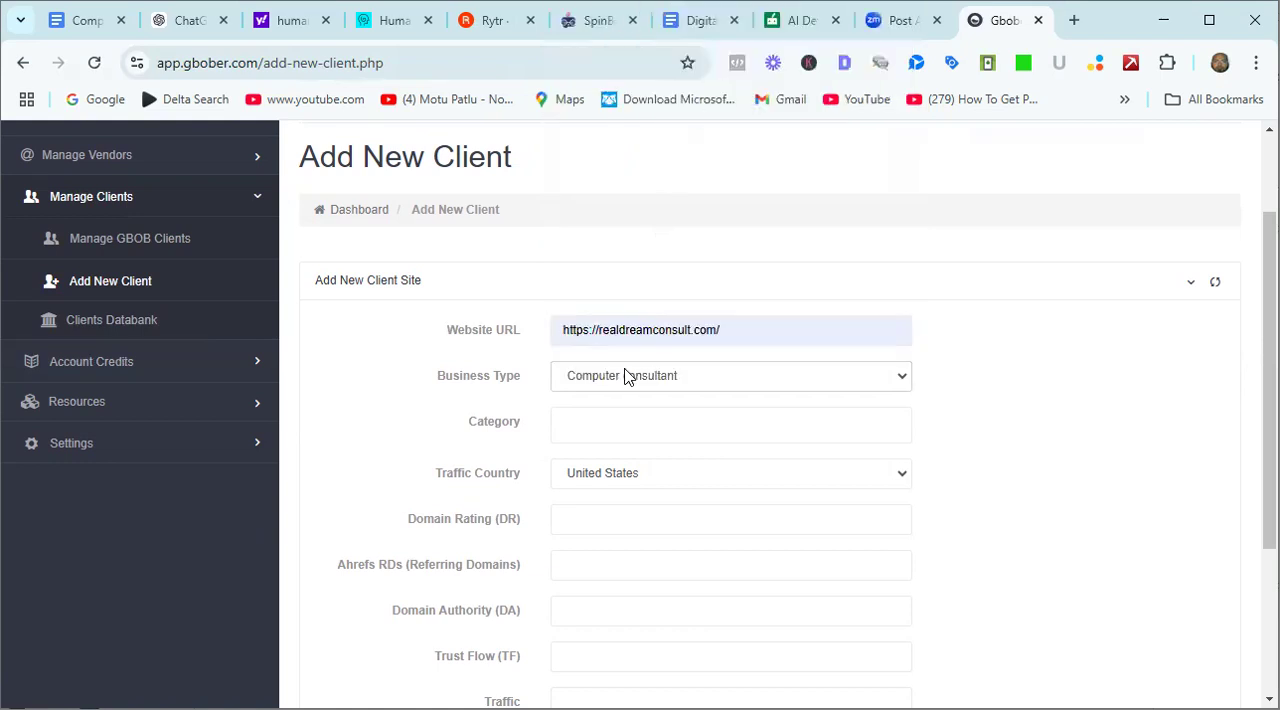
Set the new client's category to Technology and Domain Rating to 15, and look over the remaining form fields.
{"action": "left_click", "coordinate": [612, 420]}
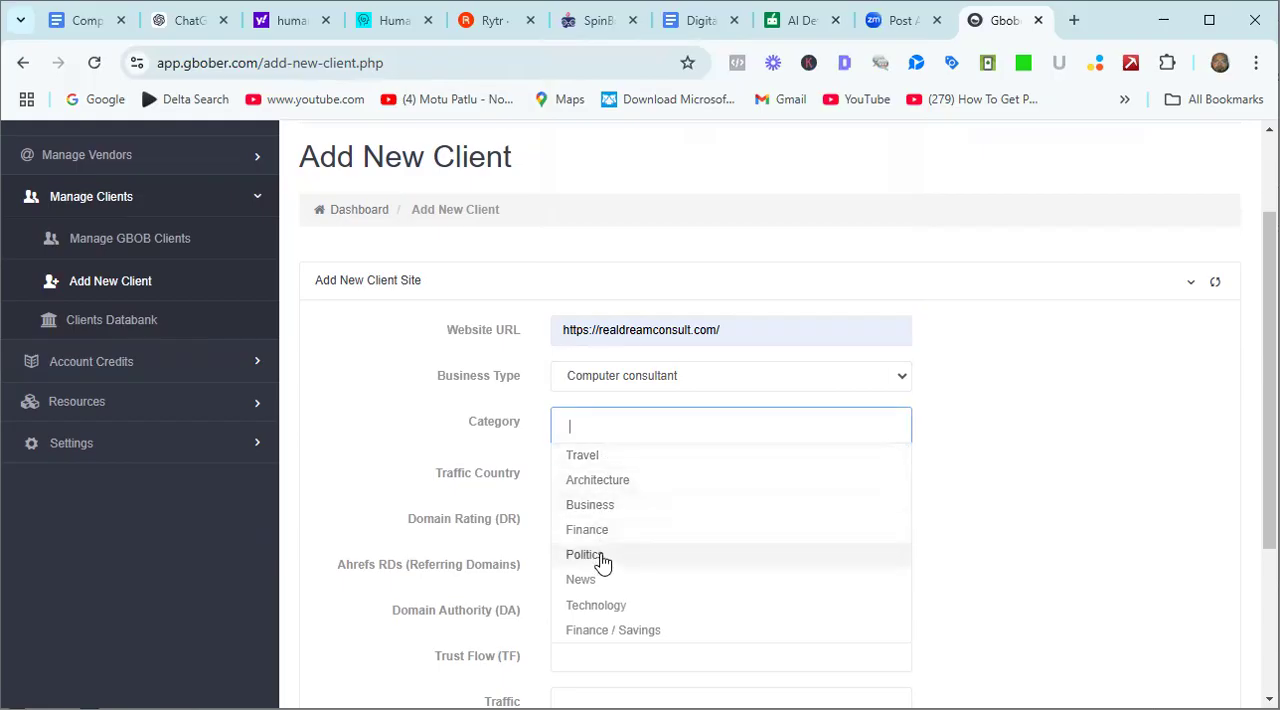
{"action": "left_click", "coordinate": [606, 607]}
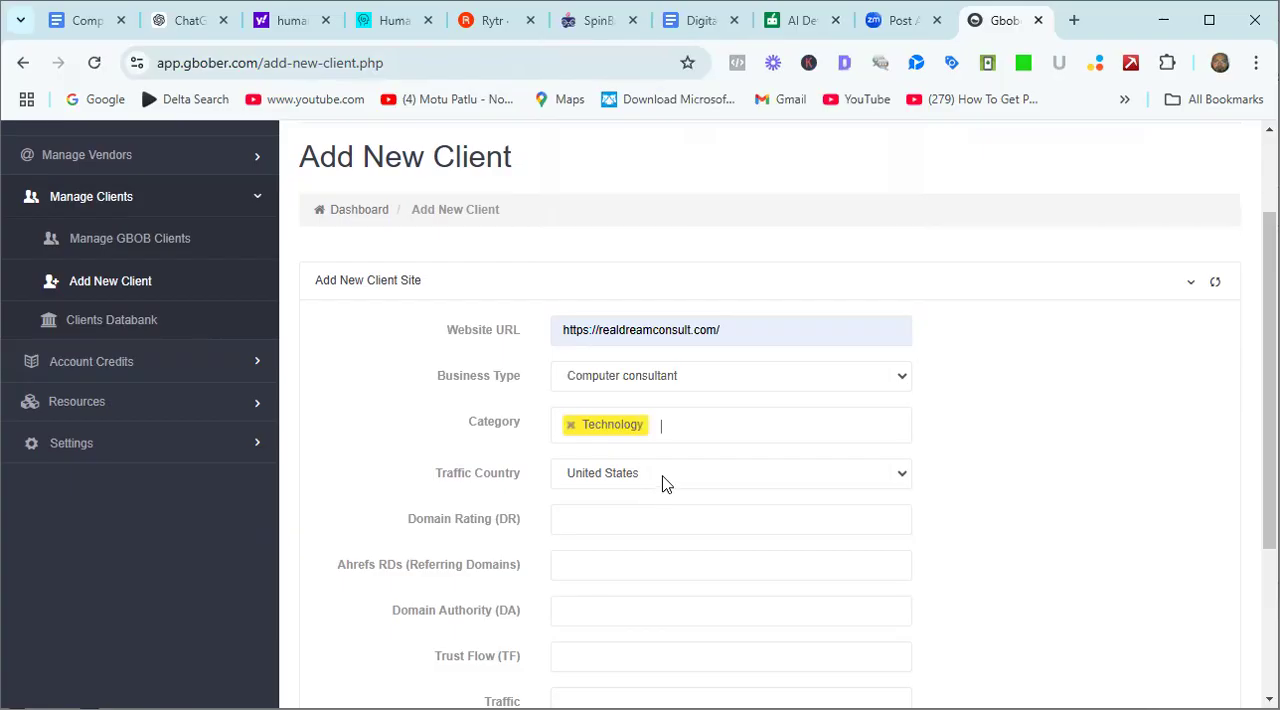
{"action": "left_click", "coordinate": [592, 525]}
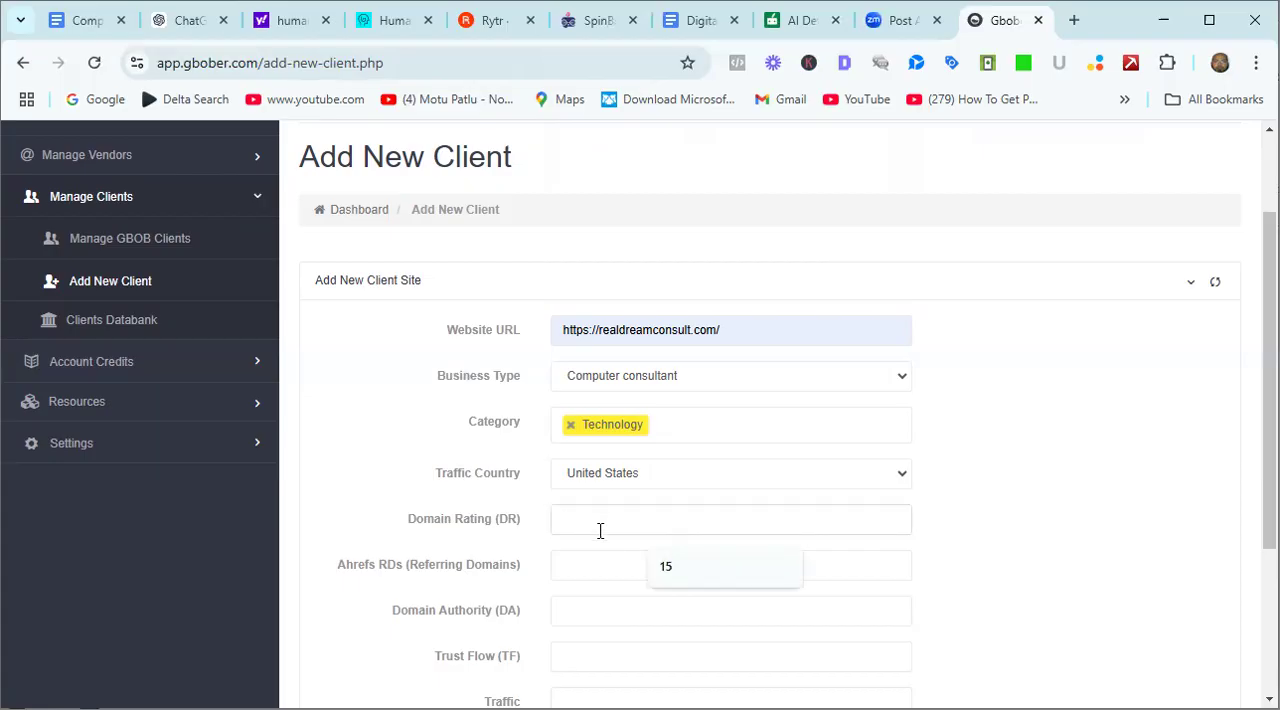
{"action": "left_click", "coordinate": [677, 572]}
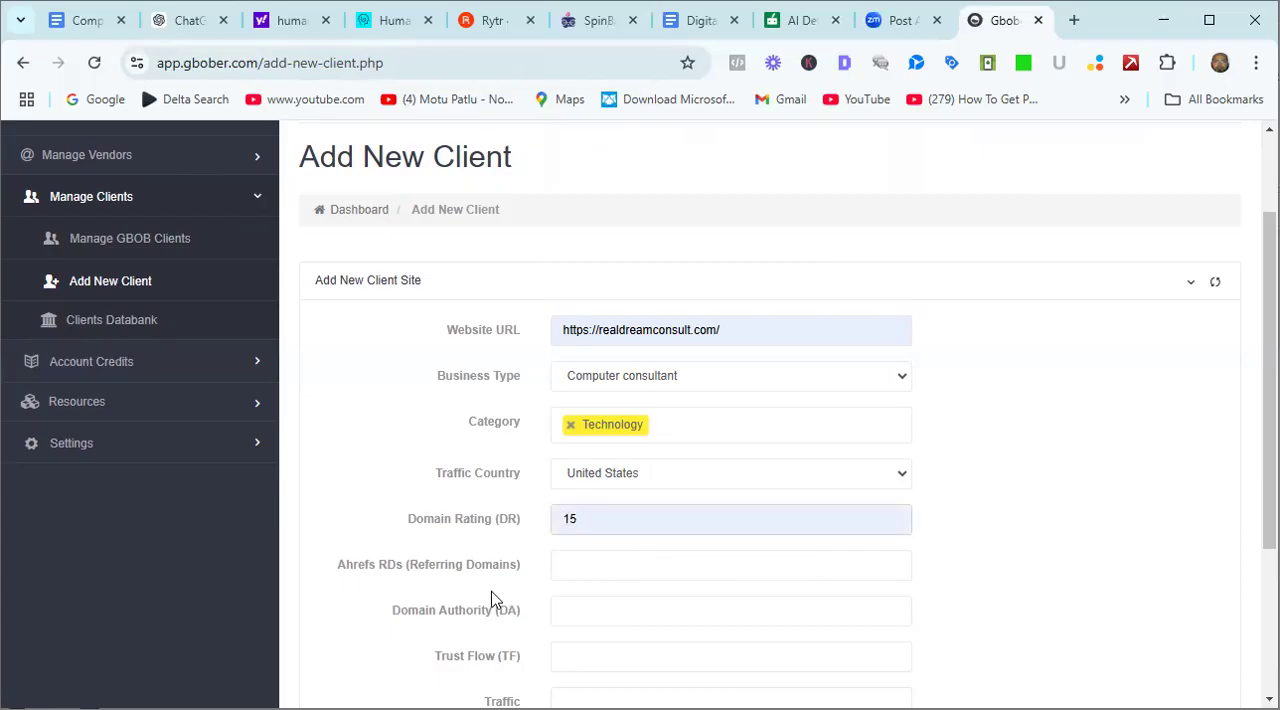
{"action": "left_click", "coordinate": [565, 560]}
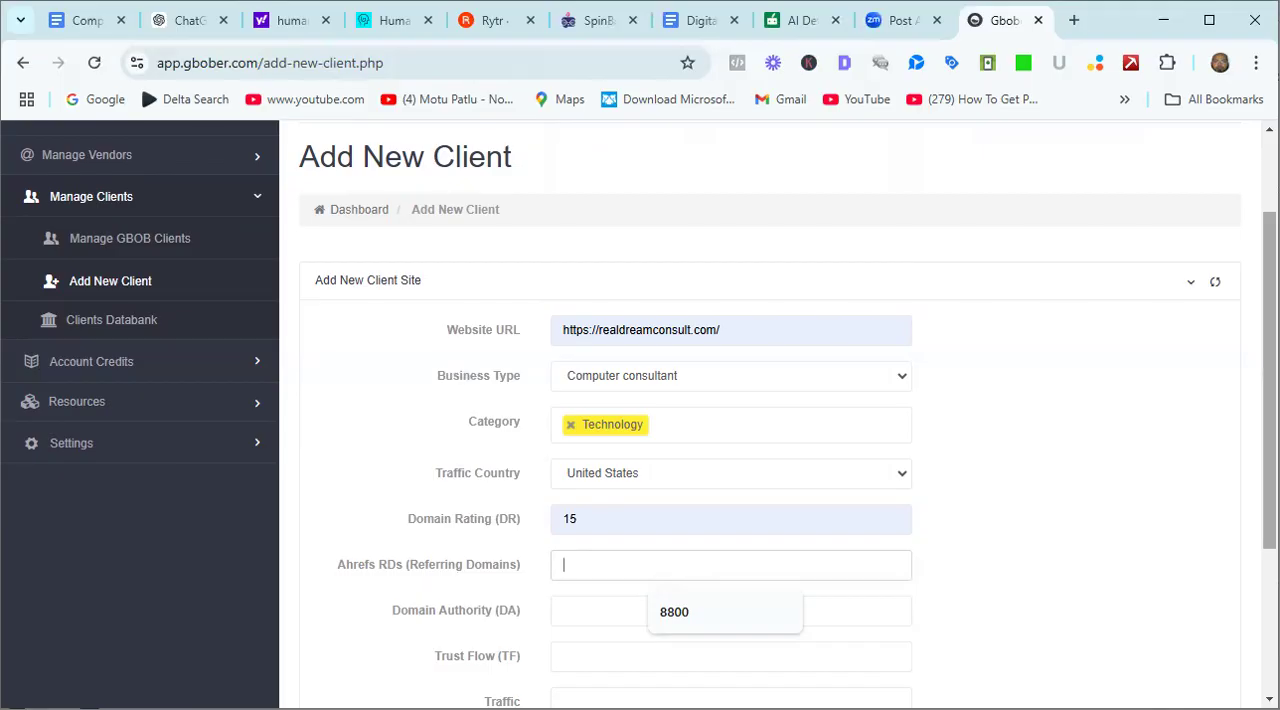
{"action": "scroll", "coordinate": [770, 420], "scroll_direction": "down", "scroll_amount": 3}
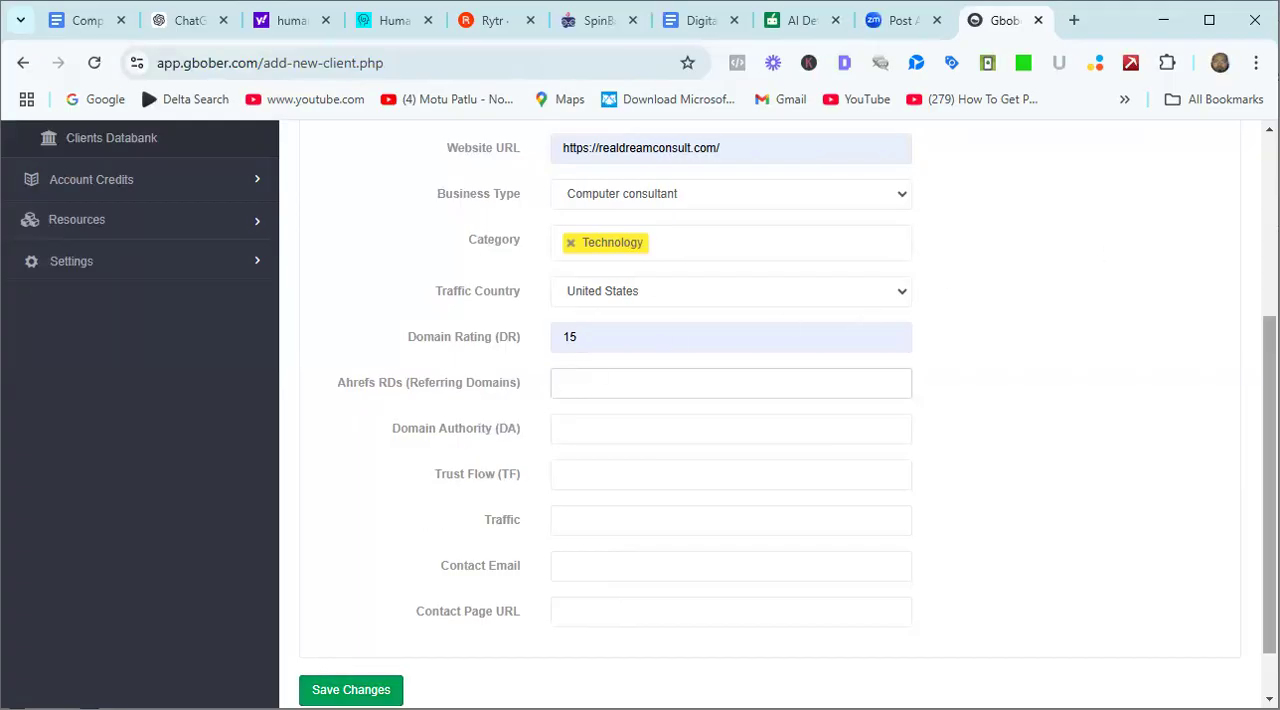
{"action": "scroll", "coordinate": [640, 415], "scroll_direction": "up", "scroll_amount": 3}
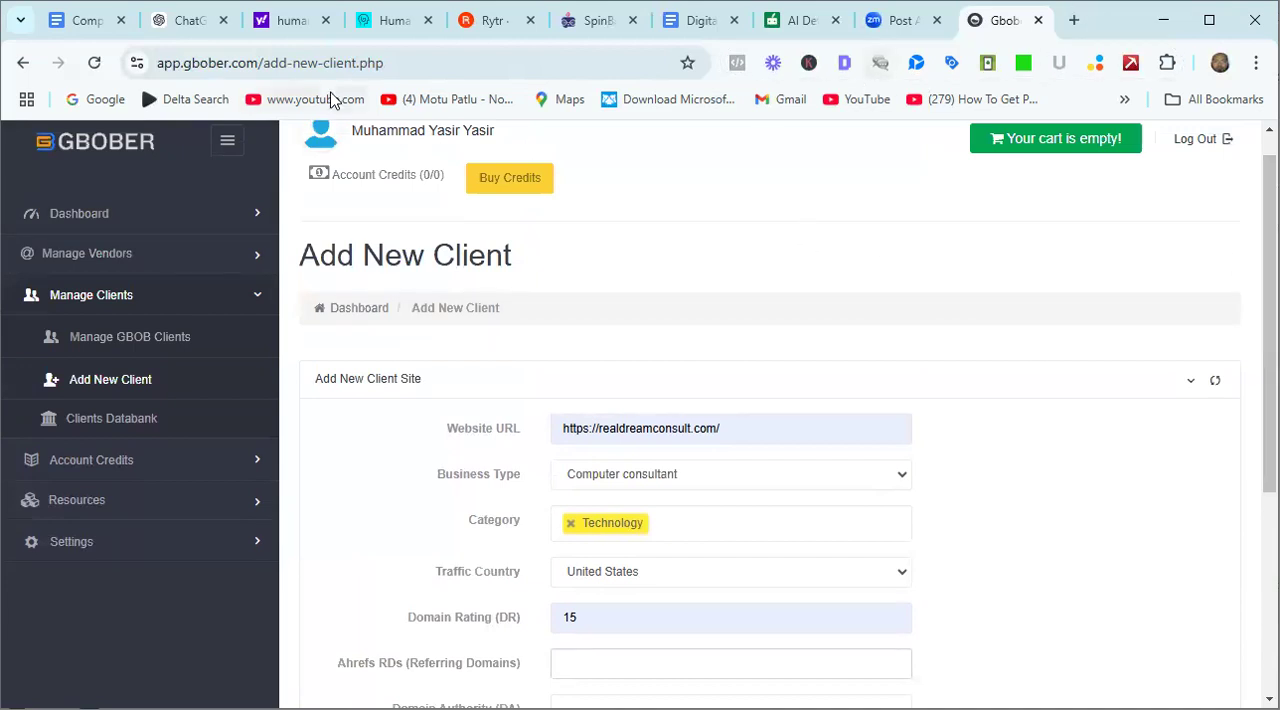
Replace the guest posting guide's tab with Google Sheets via the Google home page and open the gbob SHEET OF TECH VENDORS spreadsheet.
{"action": "left_click", "coordinate": [90, 24]}
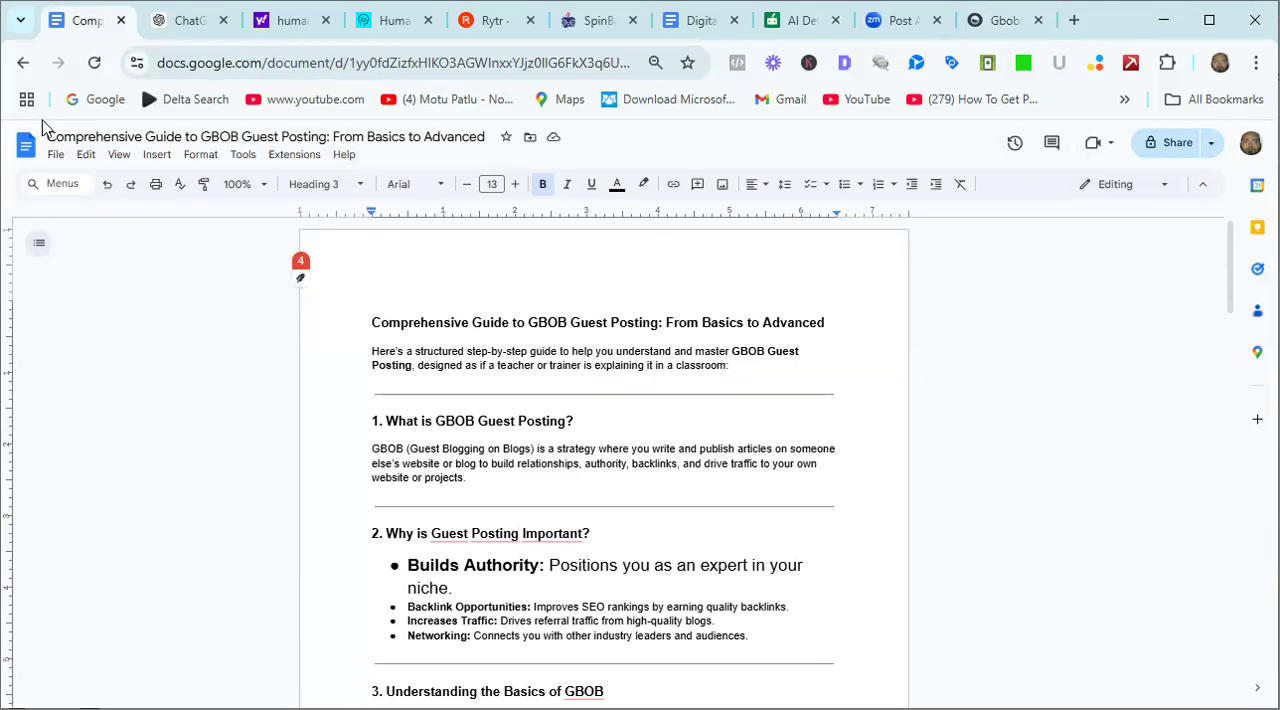
{"action": "left_click", "coordinate": [24, 63]}
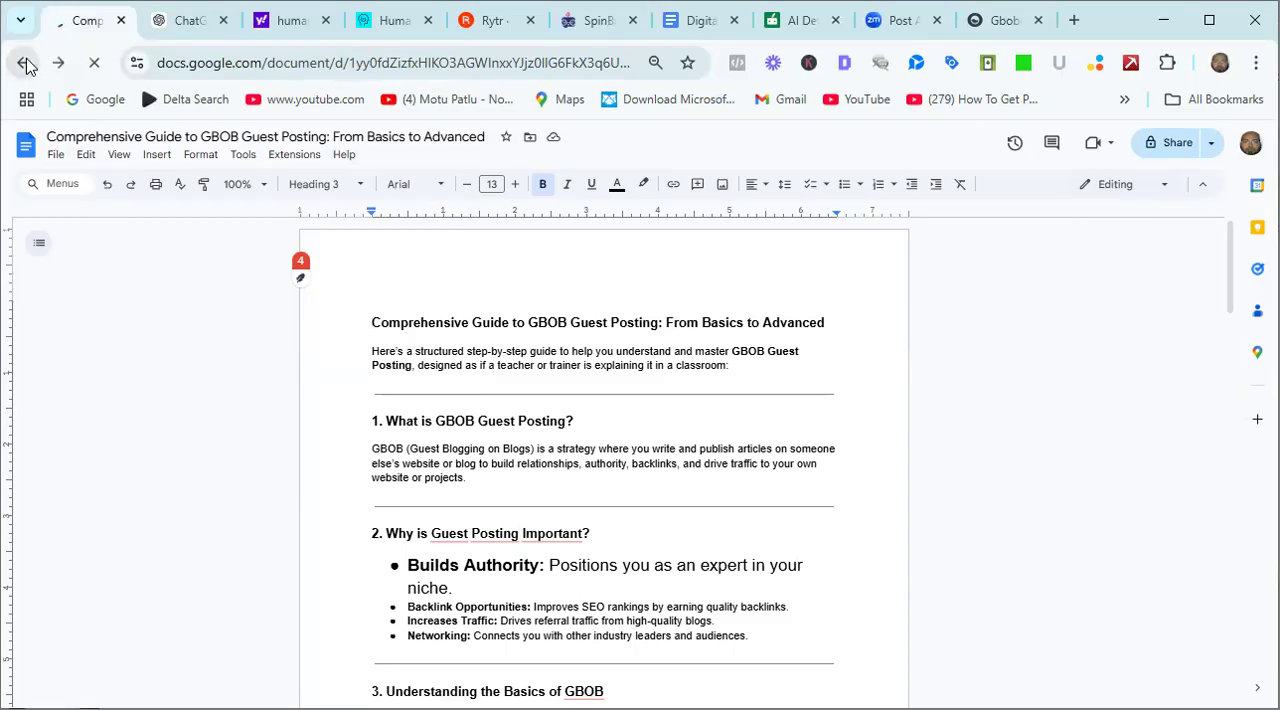
{"action": "left_click", "coordinate": [28, 66]}
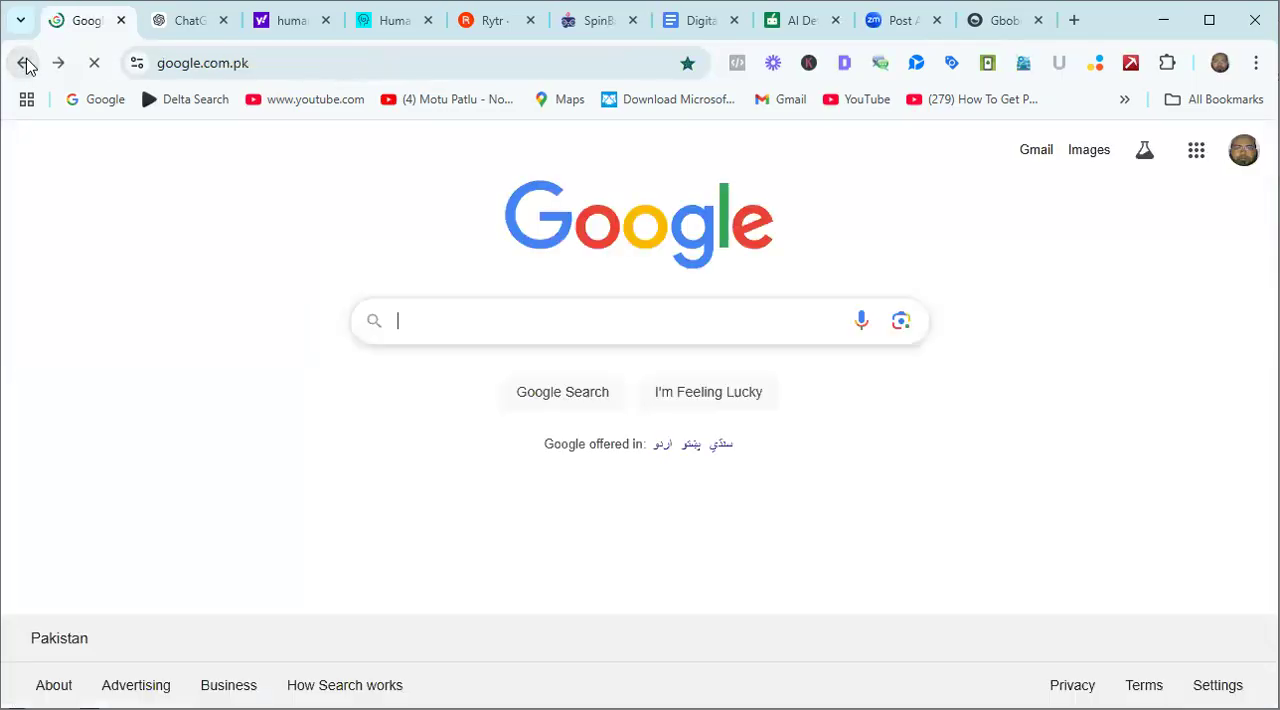
{"action": "left_click", "coordinate": [1198, 152]}
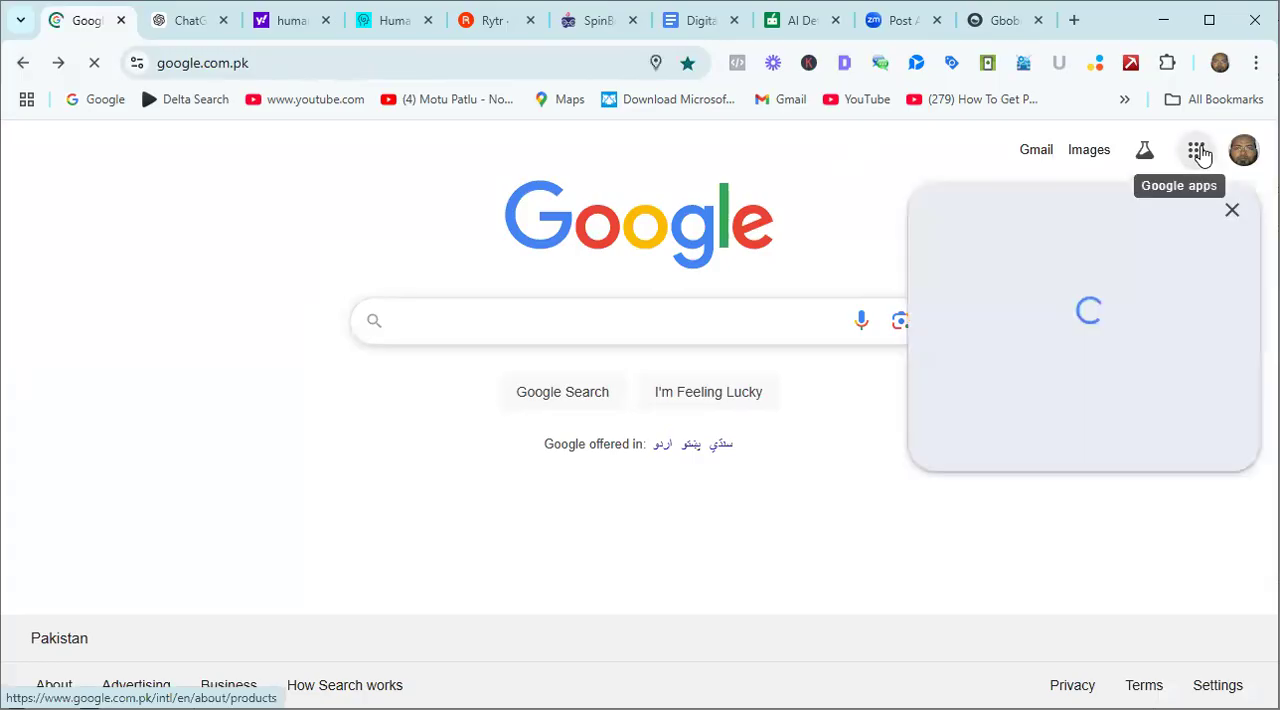
{"action": "scroll", "coordinate": [1170, 457], "scroll_direction": "down", "scroll_amount": 4}
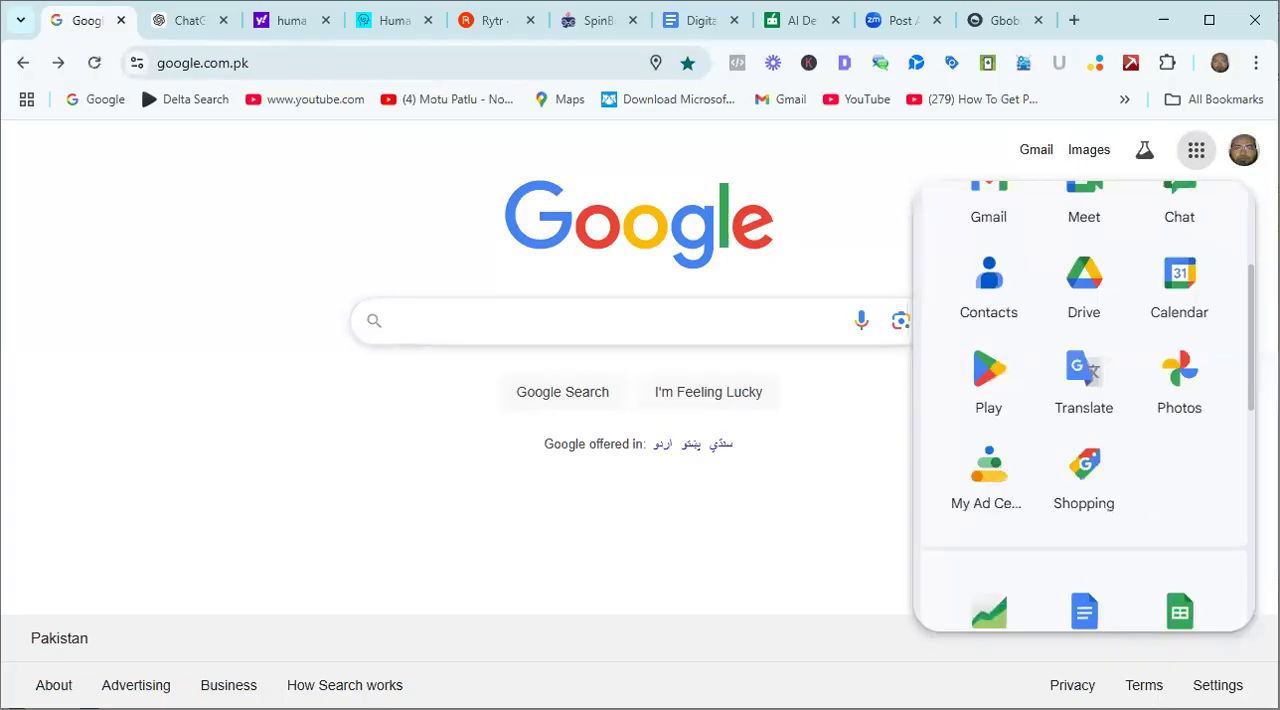
{"action": "left_click", "coordinate": [1180, 474]}
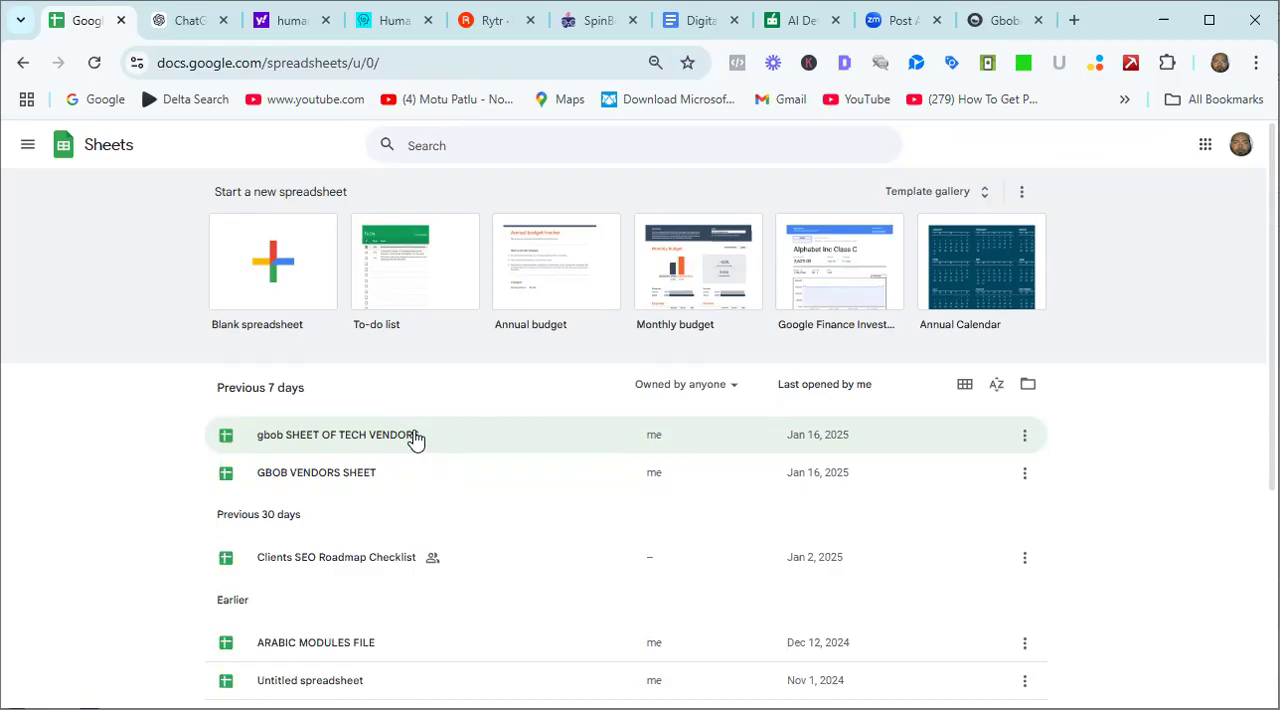
{"action": "left_click", "coordinate": [415, 437]}
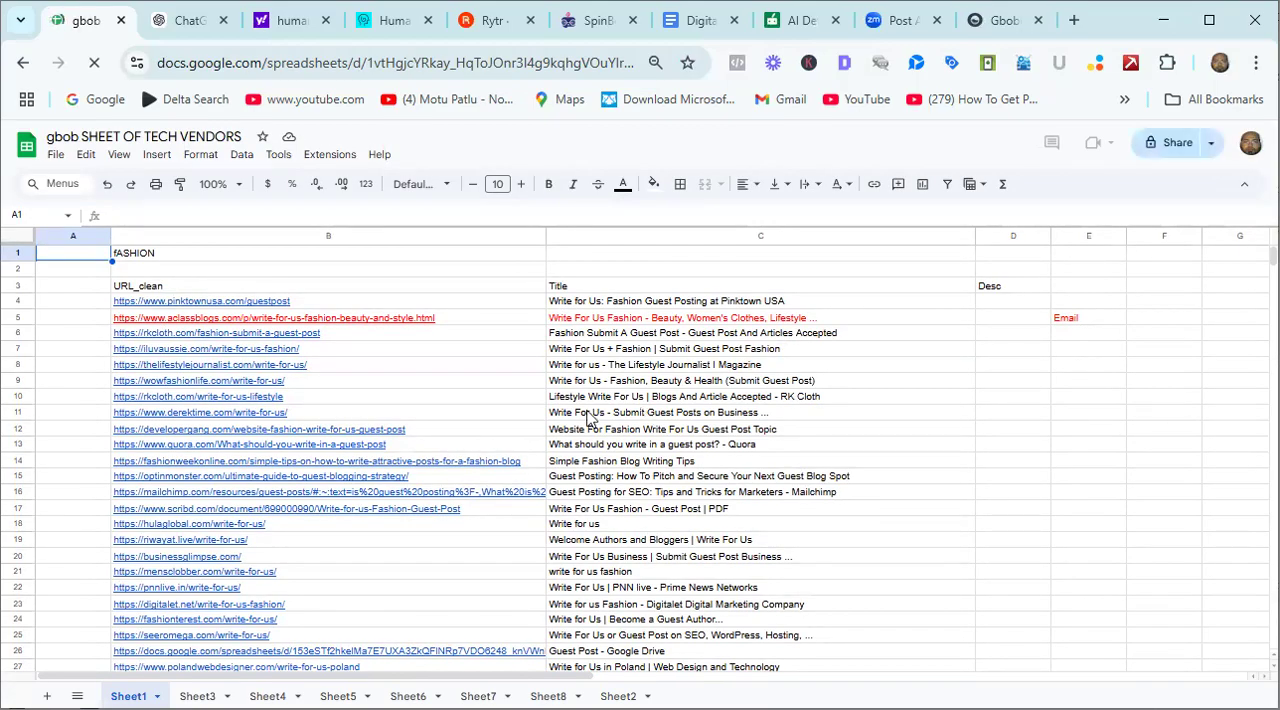
Look through the list of fashion guest post sites on Sheet1 down to row 153.
{"action": "left_click", "coordinate": [80, 290]}
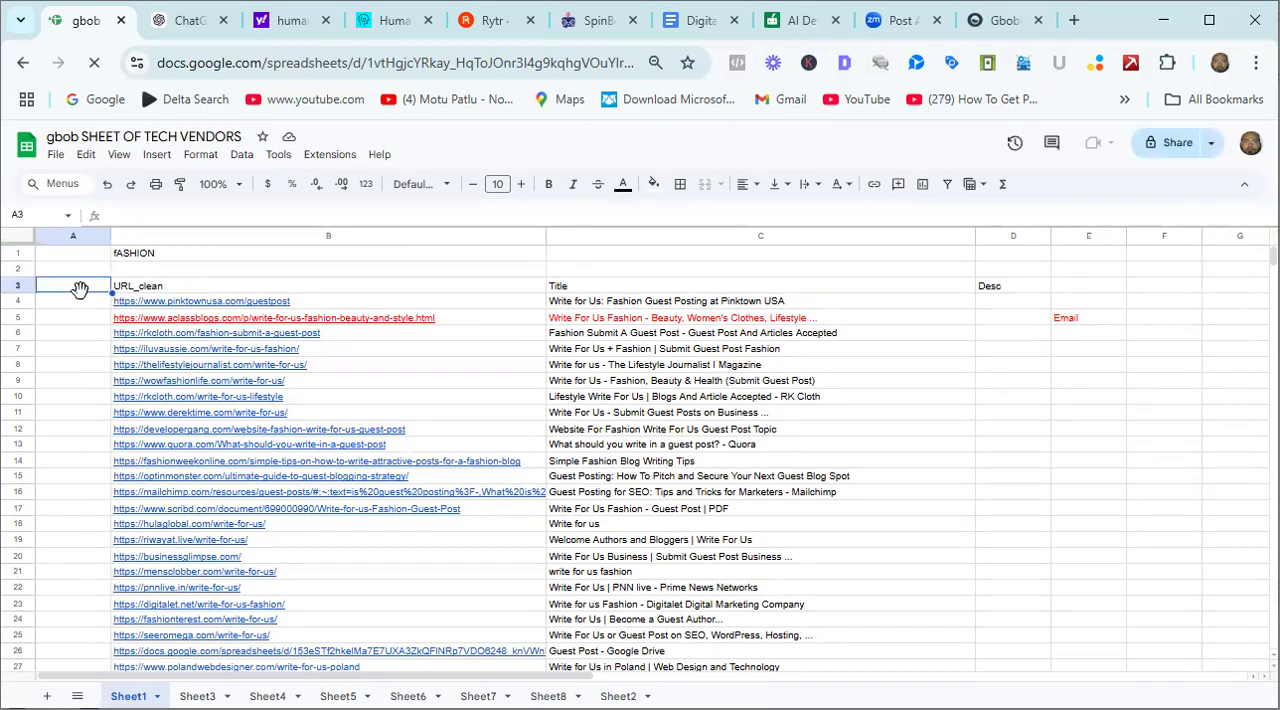
{"action": "left_click", "coordinate": [85, 304]}
{"action": "key", "text": "Down"}
{"action": "key", "text": "Down"}
{"action": "key", "text": "Down"}
{"action": "key", "text": "Down"}
{"action": "key", "text": "Down"}
{"action": "key", "text": "Down"}
{"action": "key", "text": "Down"}
{"action": "key", "text": "Down"}
{"action": "key", "text": "Down"}
{"action": "key", "text": "Down"}
{"action": "key", "text": "Down"}
{"action": "key", "text": "Down"}
{"action": "key", "text": "Down"}
{"action": "key", "text": "Down"}
{"action": "key", "text": "Down"}
{"action": "key", "text": "Down"}
{"action": "key", "text": "Down"}
{"action": "key", "text": "Down"}
{"action": "key", "text": "Down"}
{"action": "key", "text": "Down"}
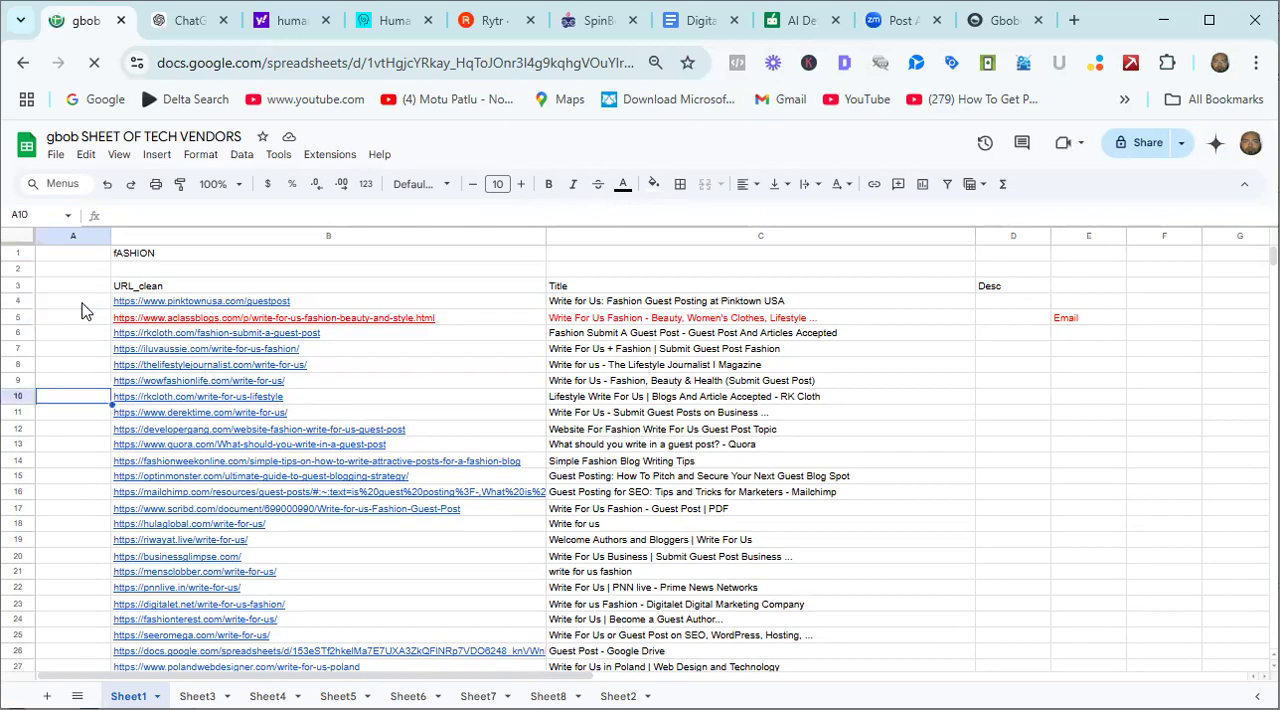
{"action": "key", "text": "Down"}
{"action": "key", "text": "Down"}
{"action": "key", "text": "Down"}
{"action": "key", "text": "Down"}
{"action": "key", "text": "Down"}
{"action": "key", "text": "Down"}
{"action": "key", "text": "Down"}
{"action": "key", "text": "Down"}
{"action": "key", "text": "Down"}
{"action": "key", "text": "Down"}
{"action": "key", "text": "Down"}
{"action": "key", "text": "Down"}
{"action": "key", "text": "Down"}
{"action": "key", "text": "Down"}
{"action": "key", "text": "Down"}
{"action": "key", "text": "Down"}
{"action": "key", "text": "Down"}
{"action": "key", "text": "Down"}
{"action": "key", "text": "Down"}
{"action": "key", "text": "Down"}
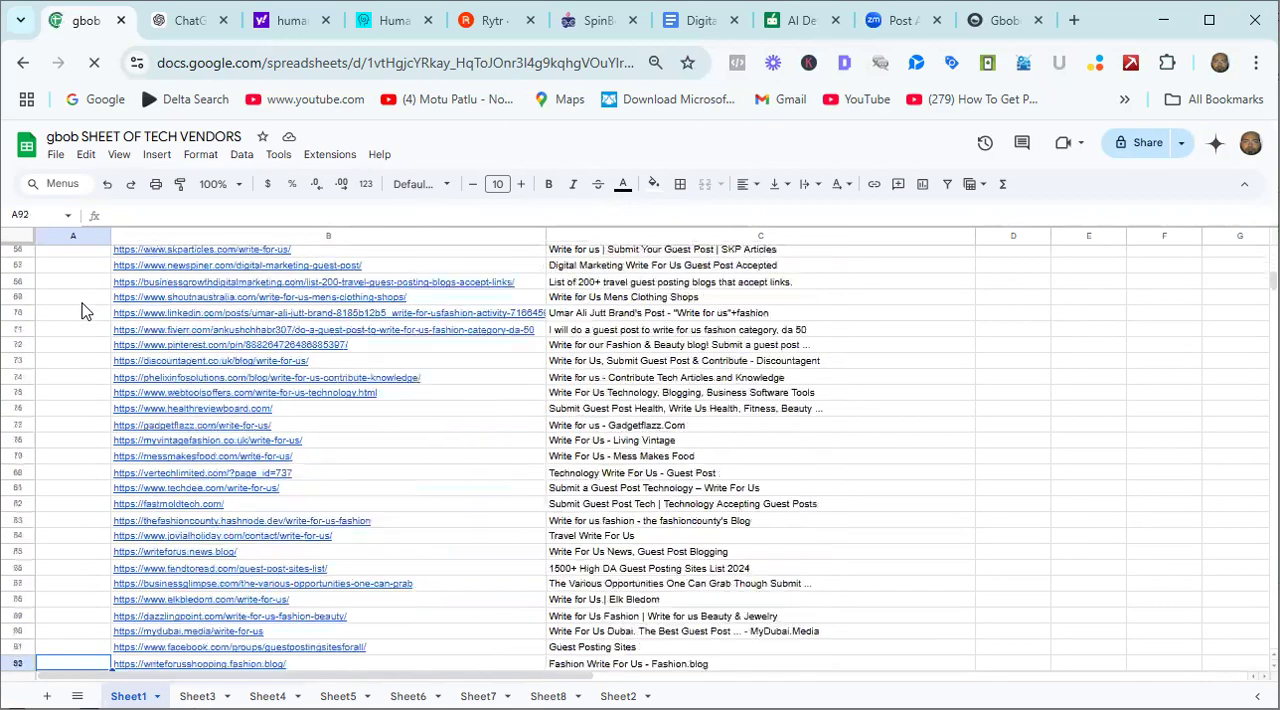
{"action": "key", "text": "Down"}
{"action": "key", "text": "Down"}
{"action": "key", "text": "Down"}
{"action": "key", "text": "Down"}
{"action": "key", "text": "Down"}
{"action": "key", "text": "Down"}
{"action": "key", "text": "Down"}
{"action": "key", "text": "Down"}
{"action": "key", "text": "Down"}
{"action": "key", "text": "Down"}
{"action": "key", "text": "Down"}
{"action": "key", "text": "Down"}
{"action": "key", "text": "Down"}
{"action": "key", "text": "Down"}
{"action": "key", "text": "Down"}
{"action": "key", "text": "Down"}
{"action": "key", "text": "Down"}
{"action": "key", "text": "Down"}
{"action": "key", "text": "Down"}
{"action": "key", "text": "Down"}
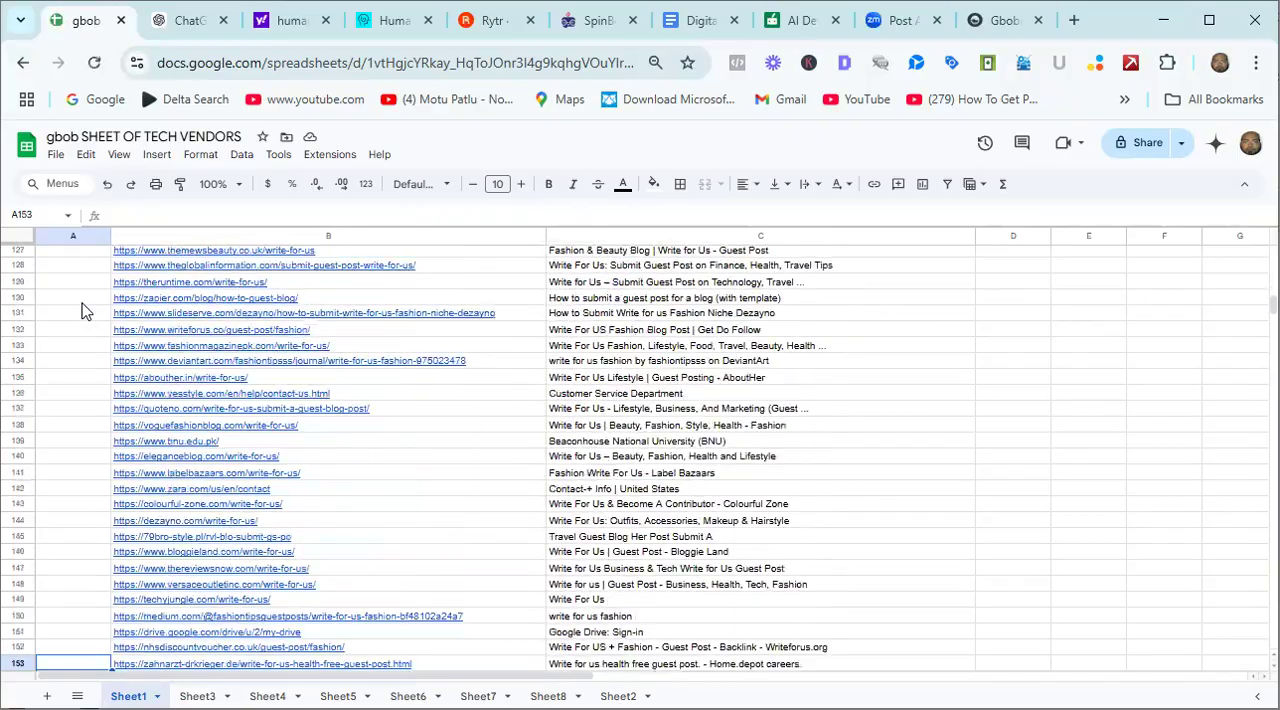
Look through the rest of the Sheet1 list and the vendor lists on Sheet2 and on Sheet3 through Sheet8.
{"action": "key", "text": "Down"}
{"action": "key", "text": "Down"}
{"action": "key", "text": "Down"}
{"action": "key", "text": "Down"}
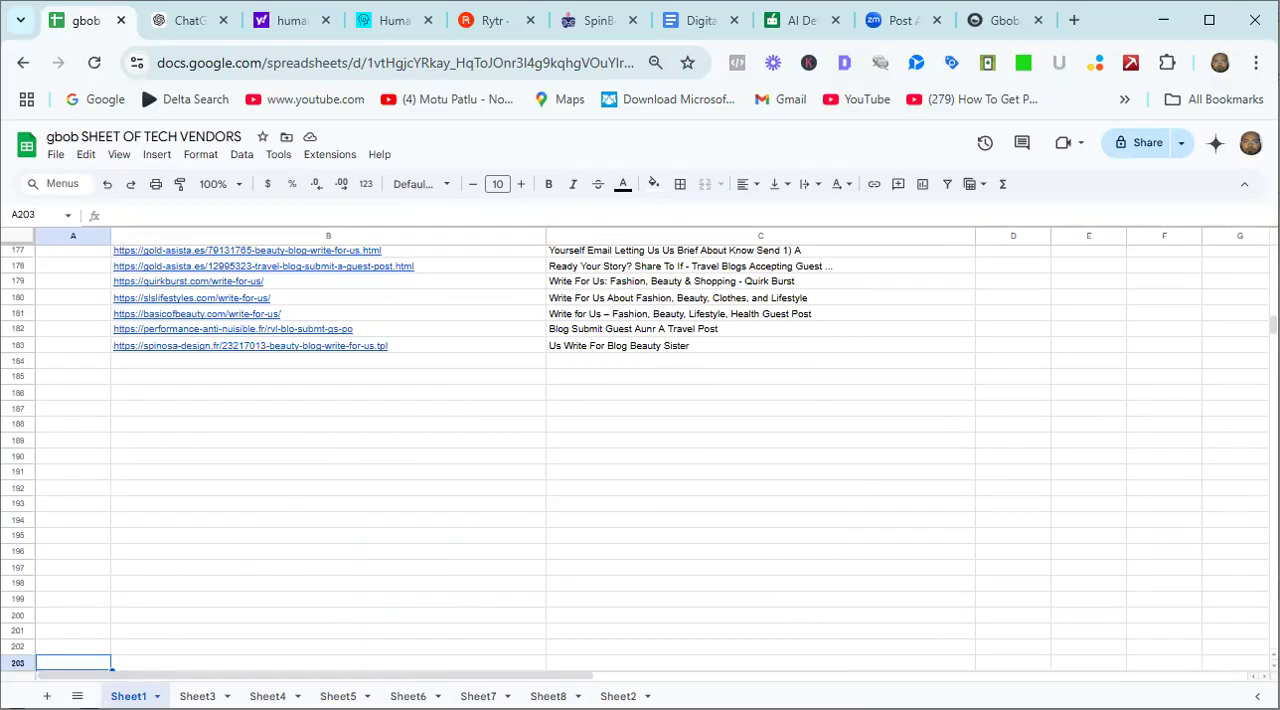
{"action": "left_click", "coordinate": [618, 696]}
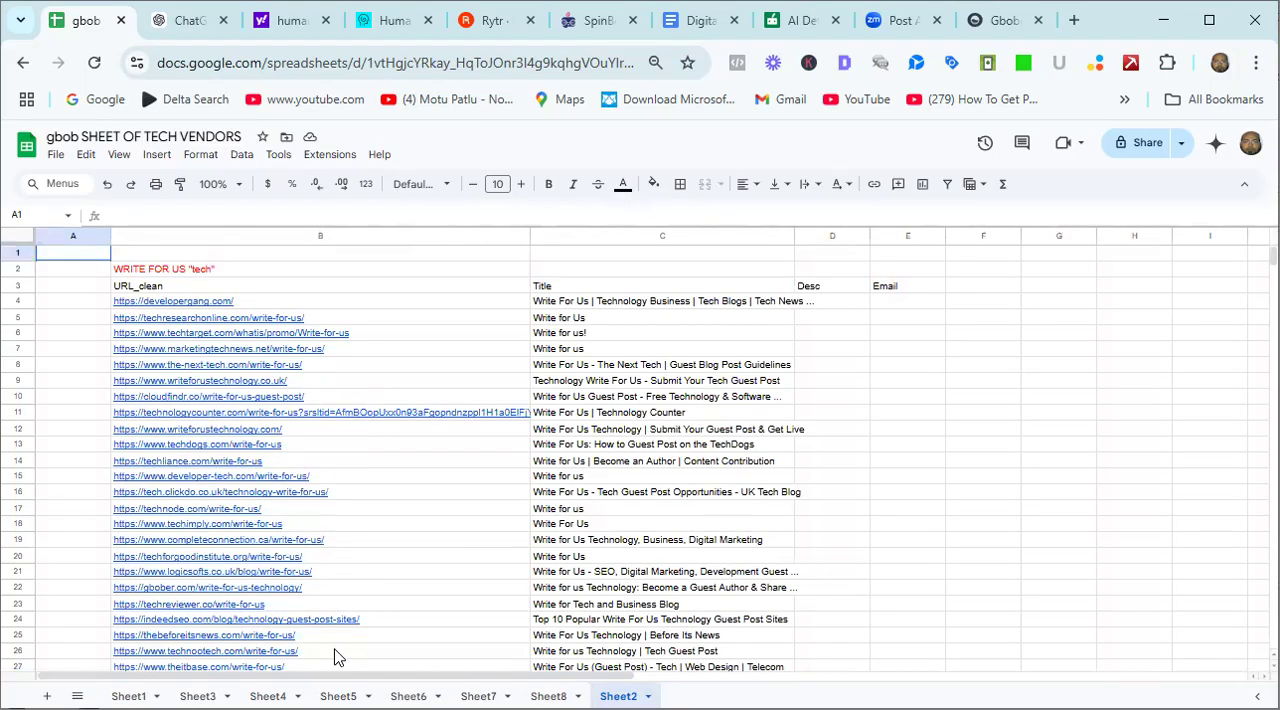
{"action": "left_click", "coordinate": [197, 696]}
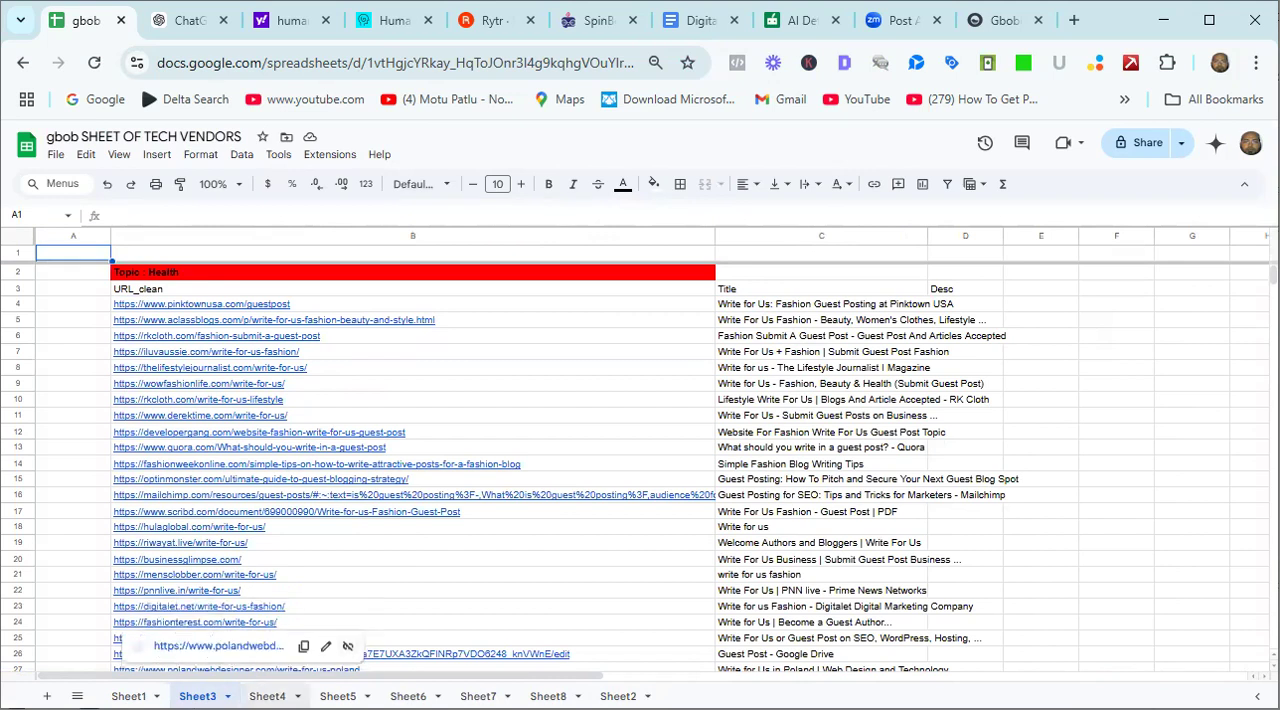
{"action": "left_click", "coordinate": [267, 696]}
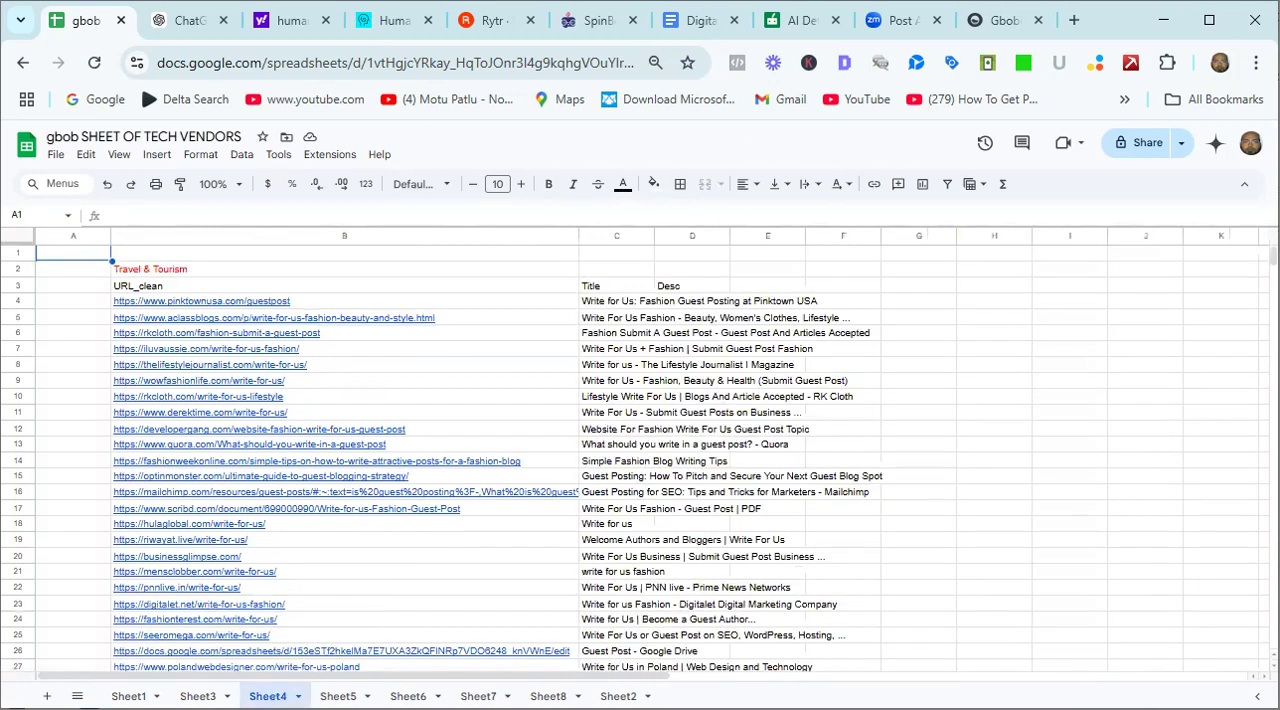
{"action": "left_click", "coordinate": [338, 696]}
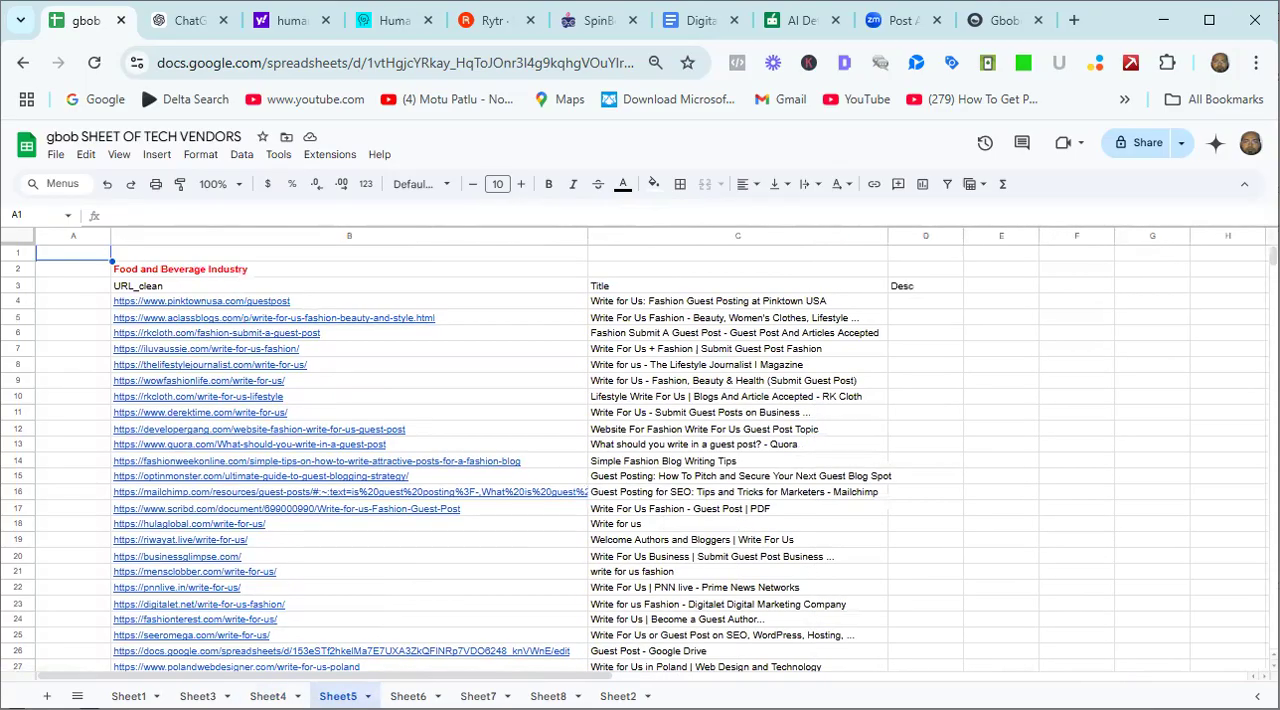
{"action": "left_click", "coordinate": [408, 696]}
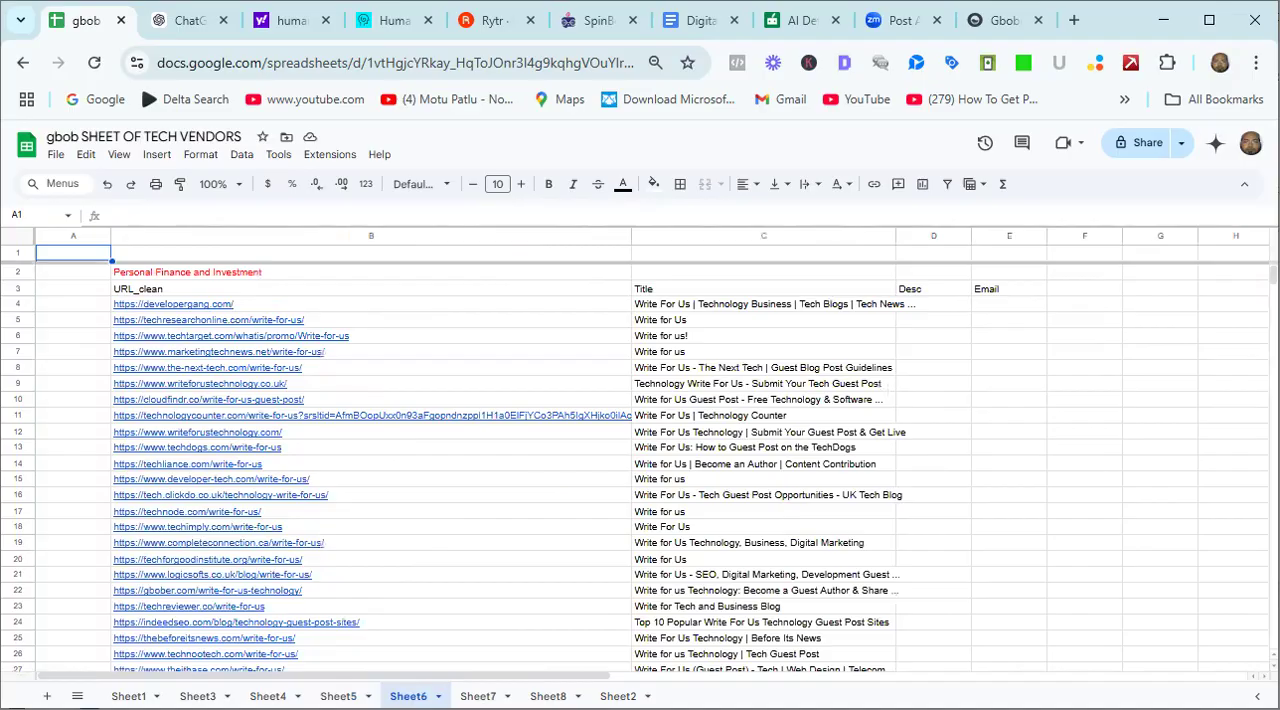
{"action": "left_click", "coordinate": [478, 696]}
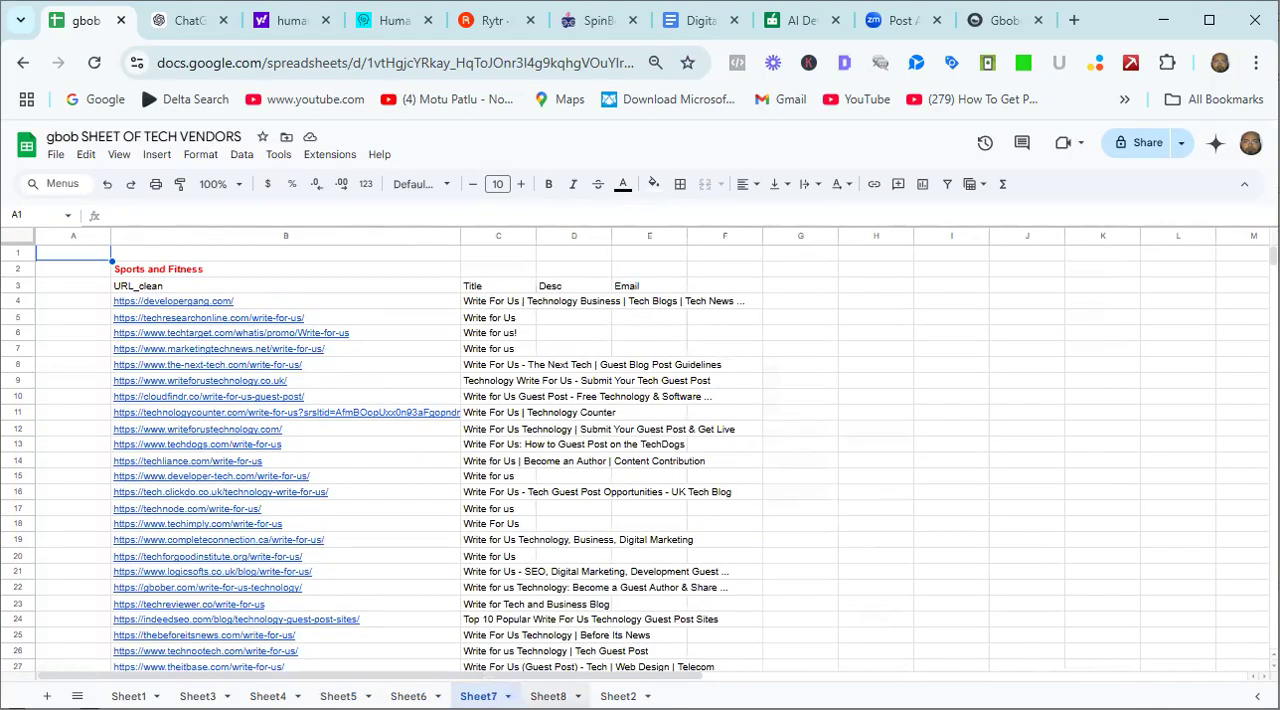
{"action": "left_click", "coordinate": [548, 696]}
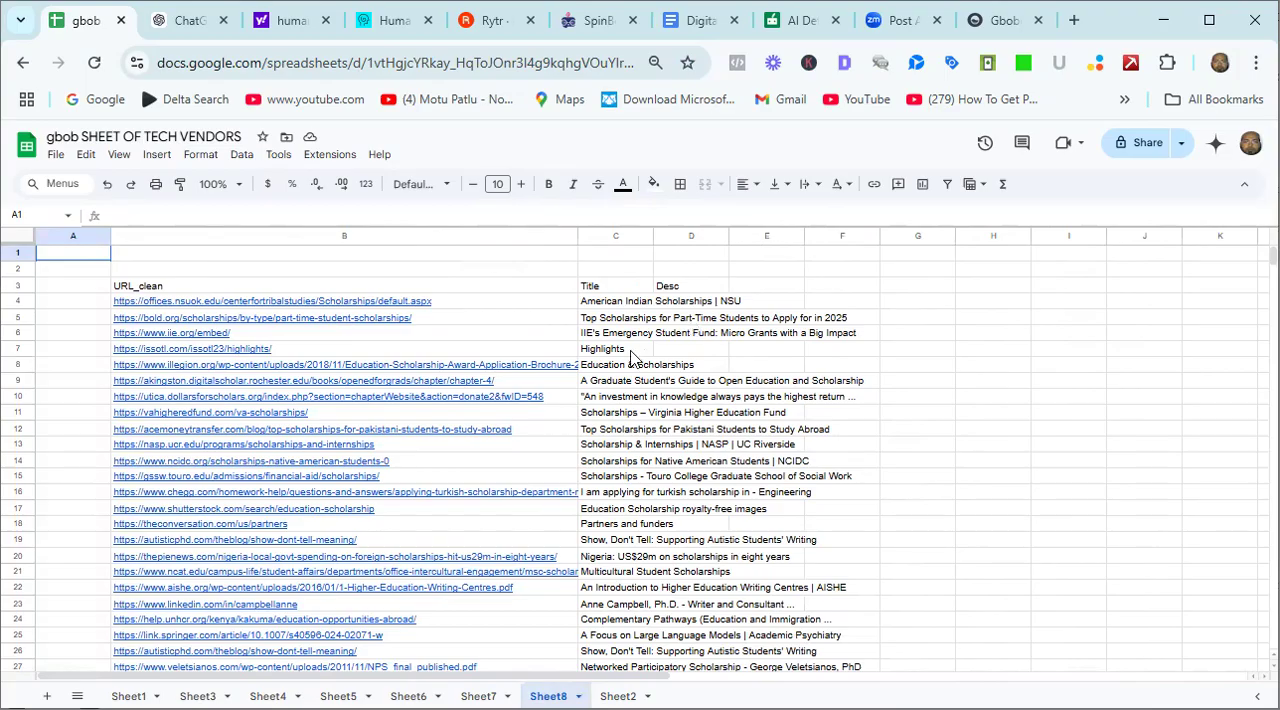
Enter the topic heading Education in cell B2 of Sheet8, above the URL_clean header.
{"action": "double_click", "coordinate": [181, 268]}
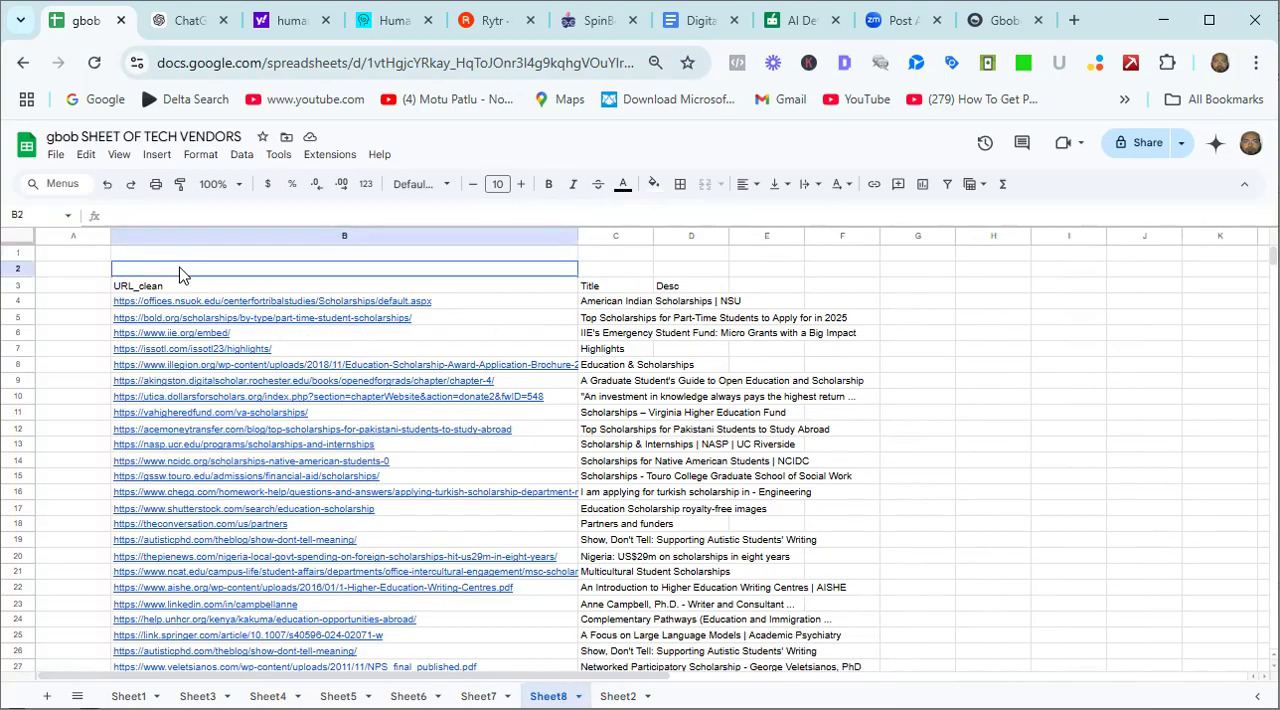
{"action": "type", "text": "E"}
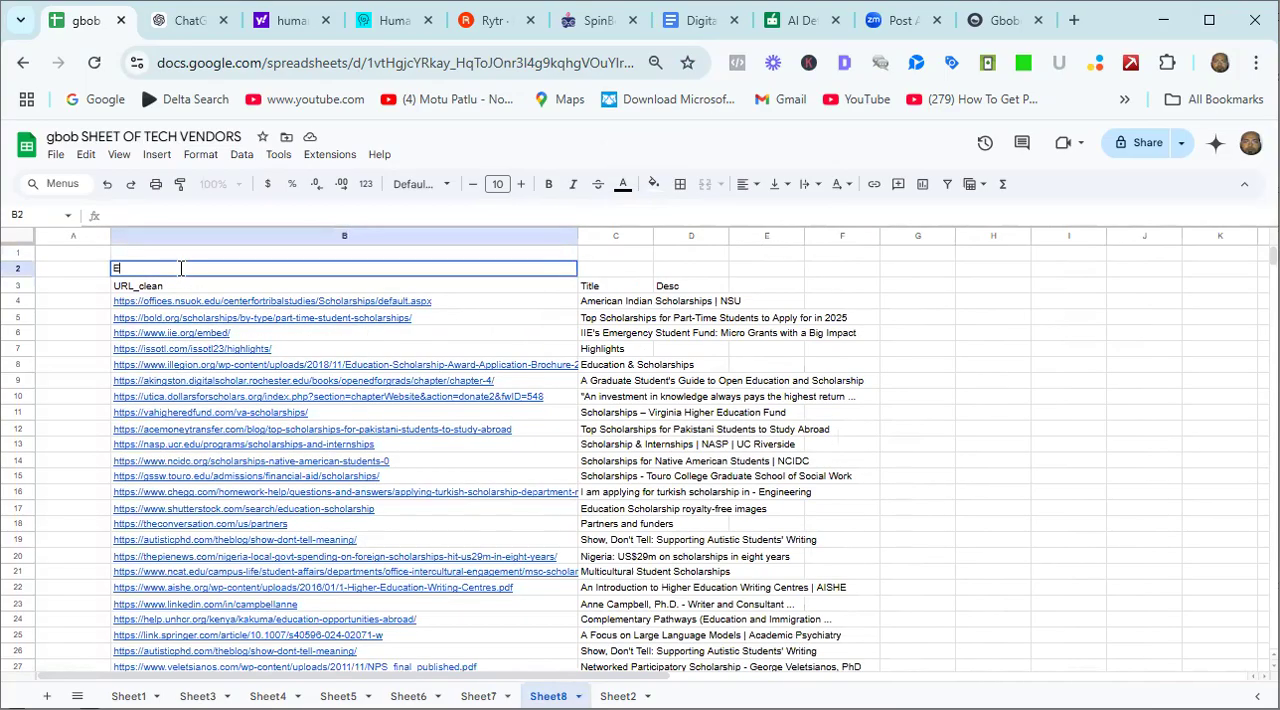
{"action": "type", "text": "ducation"}
{"action": "key", "text": "Return"}
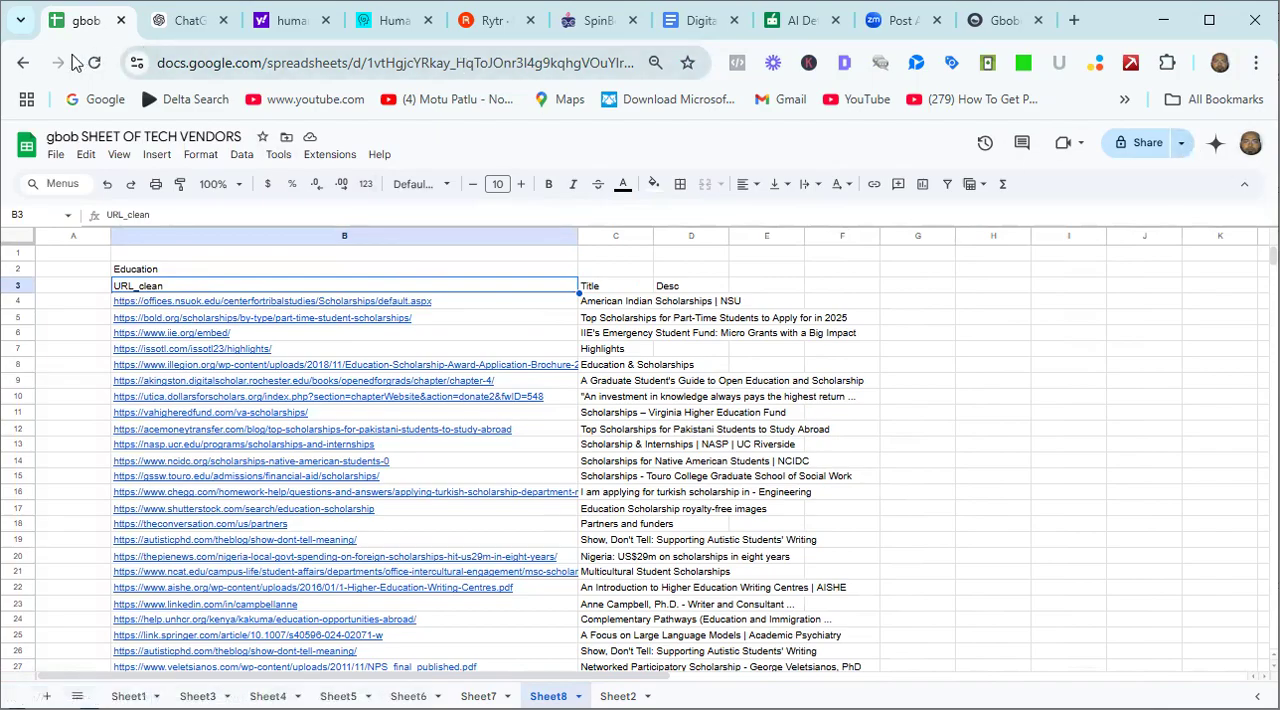
Return to the Google Sheets file list and open the GBOB VENDORS SHEET spreadsheet.
{"action": "left_click", "coordinate": [25, 64]}
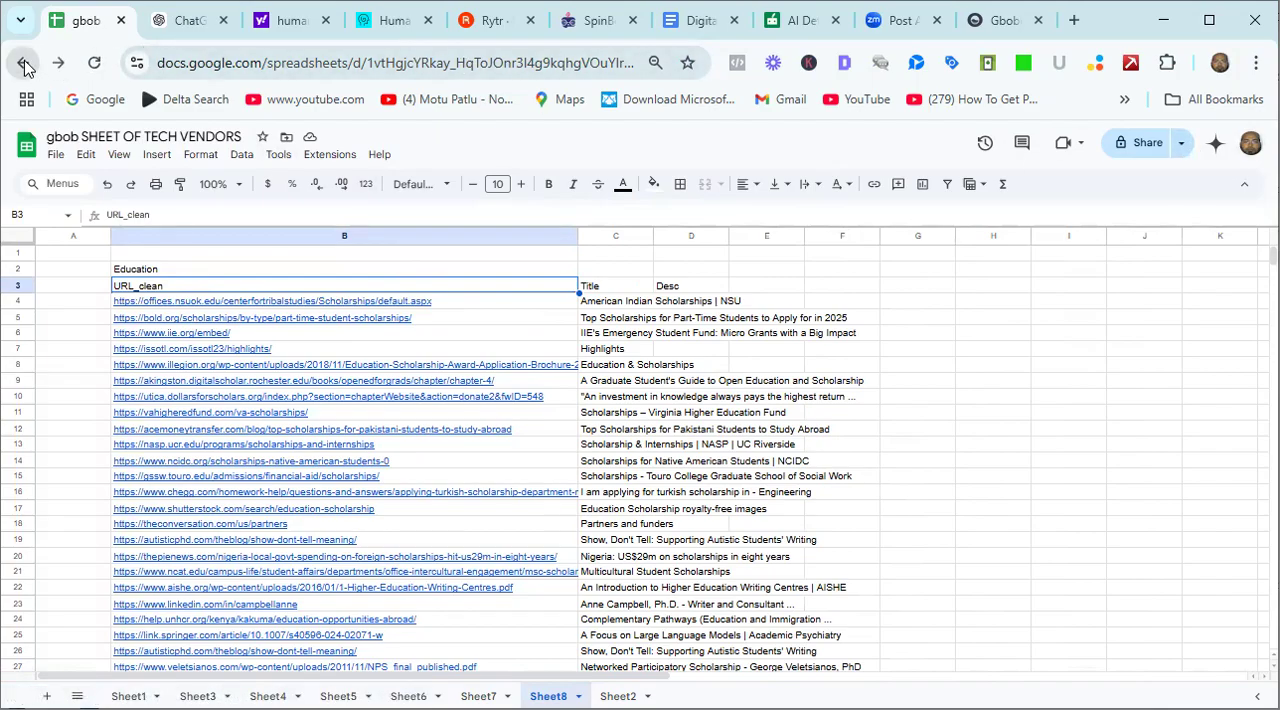
{"action": "left_click", "coordinate": [25, 64]}
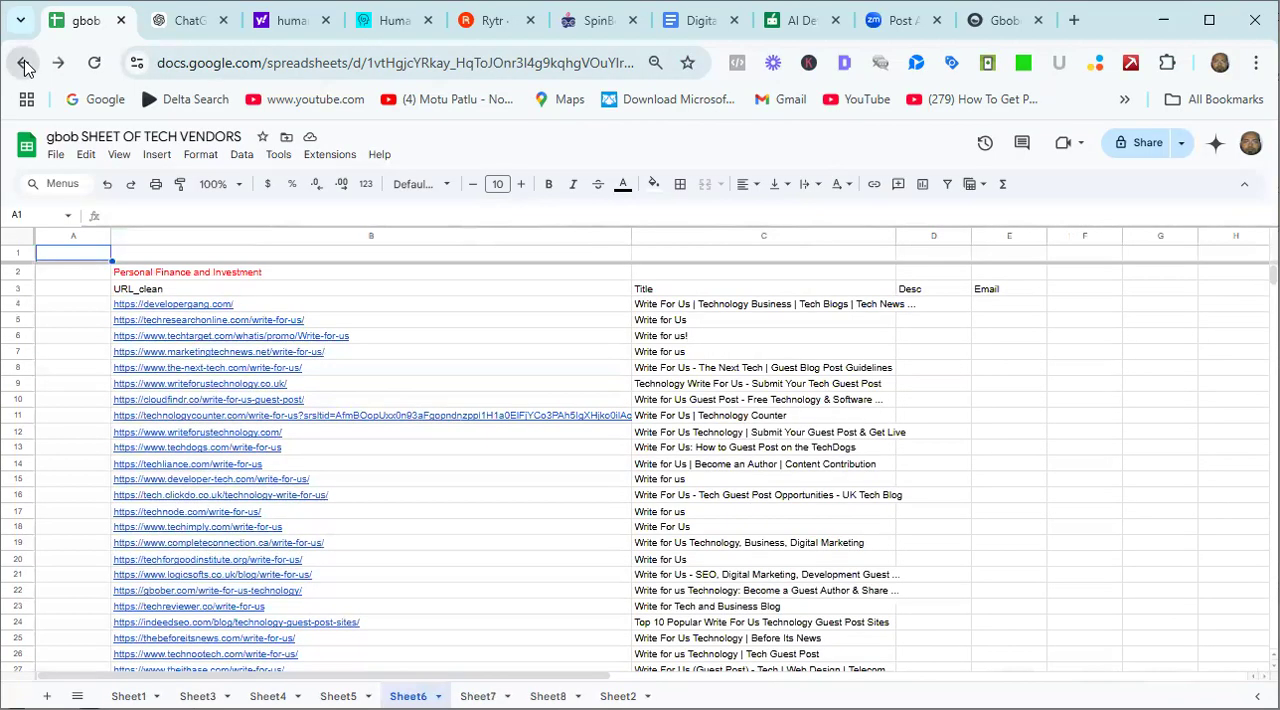
{"action": "left_click", "coordinate": [25, 64]}
{"action": "left_click", "coordinate": [25, 64]}
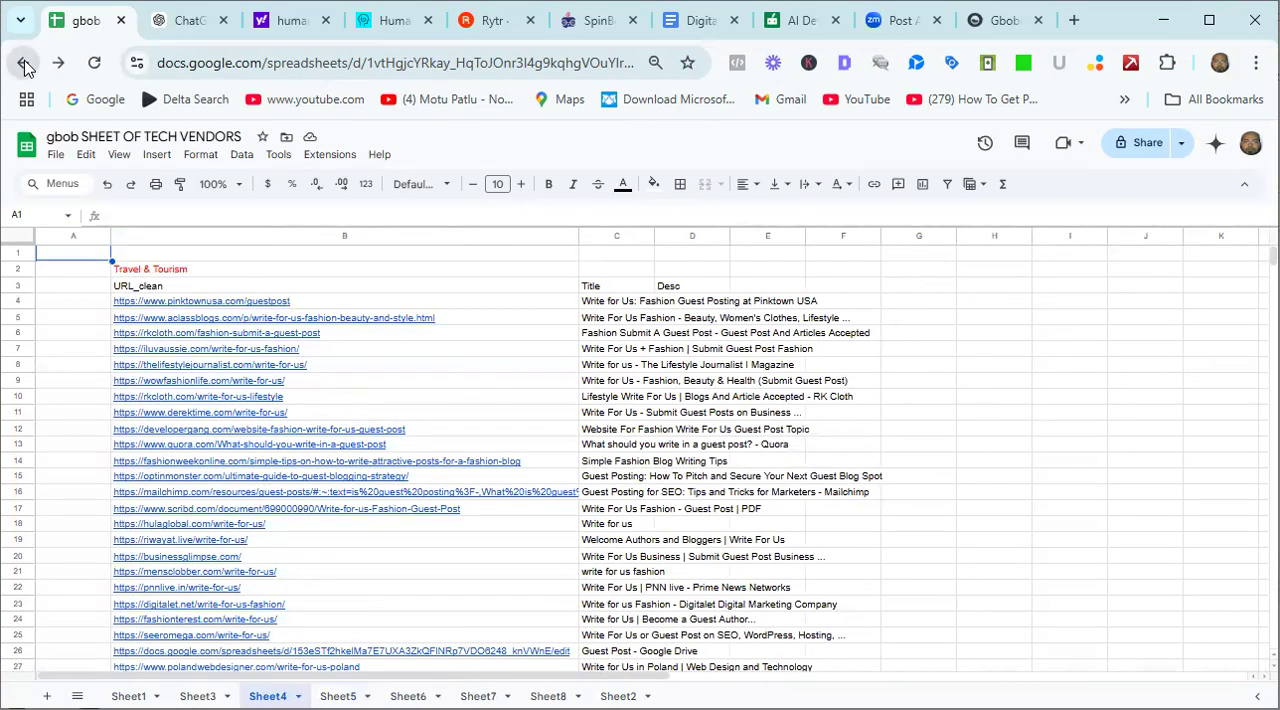
{"action": "left_click", "coordinate": [25, 64]}
{"action": "left_click", "coordinate": [25, 64]}
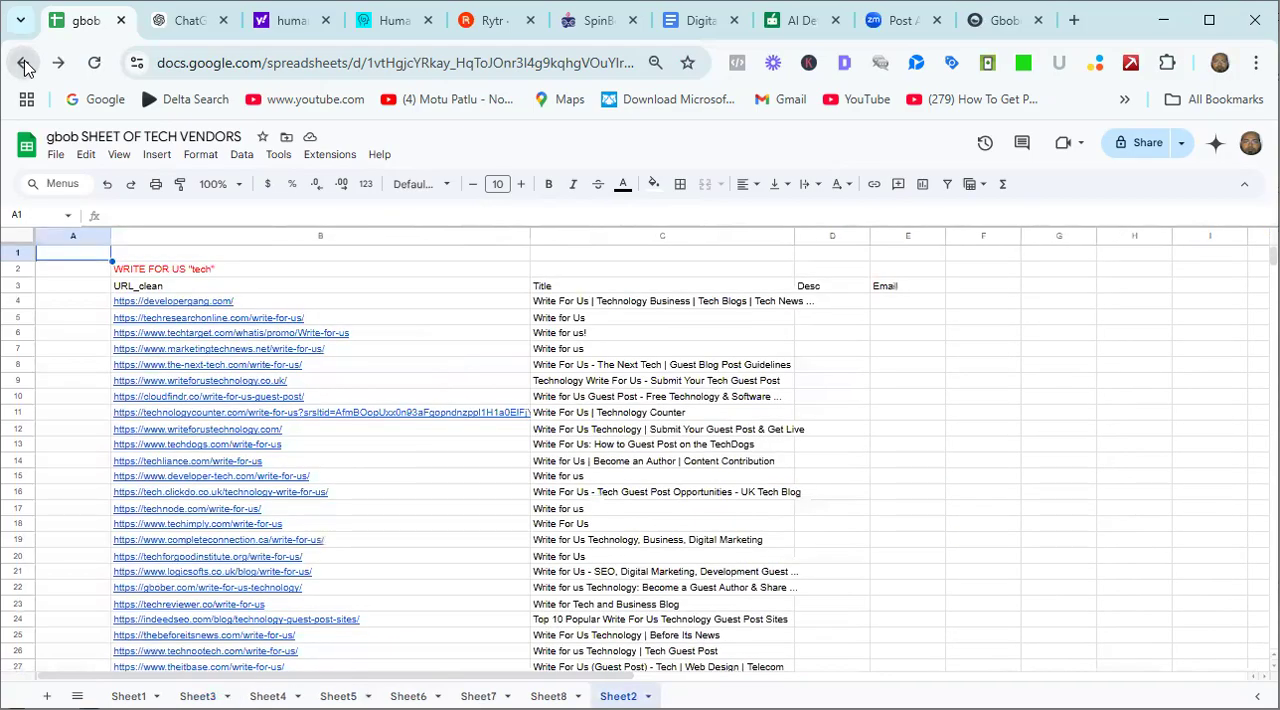
{"action": "left_click", "coordinate": [25, 64]}
{"action": "left_click", "coordinate": [25, 64]}
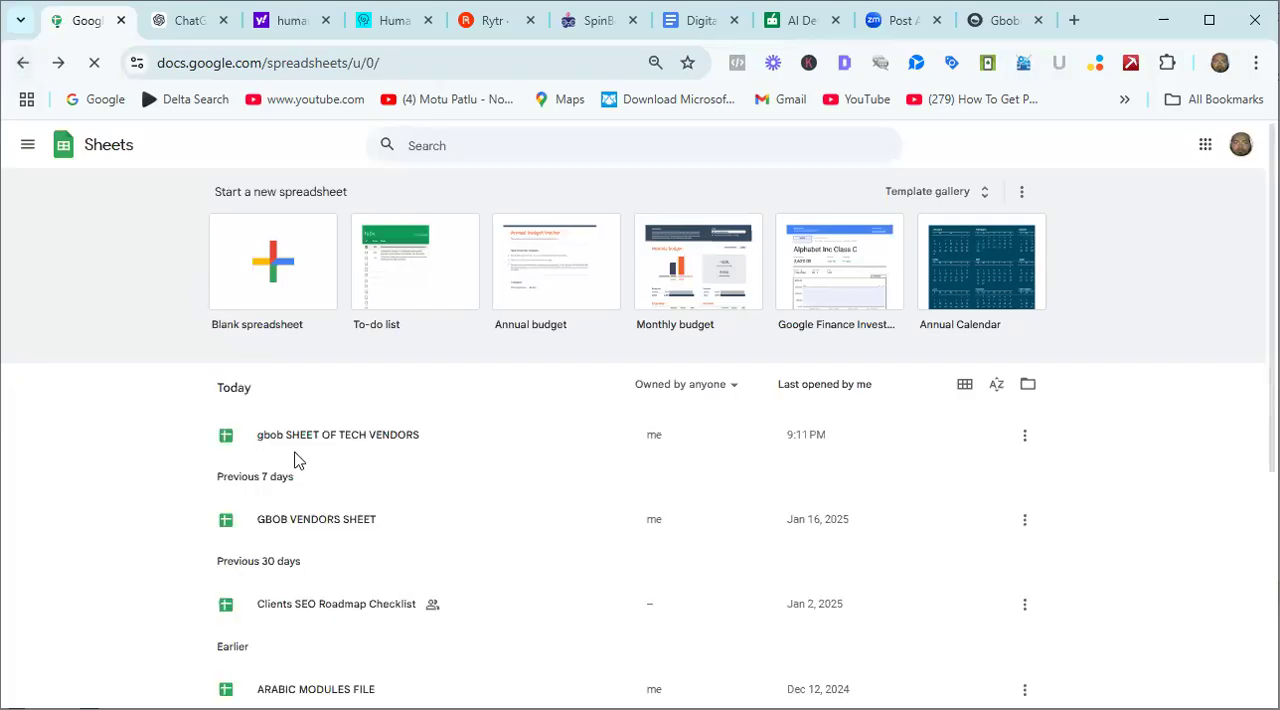
{"action": "left_click", "coordinate": [316, 521]}
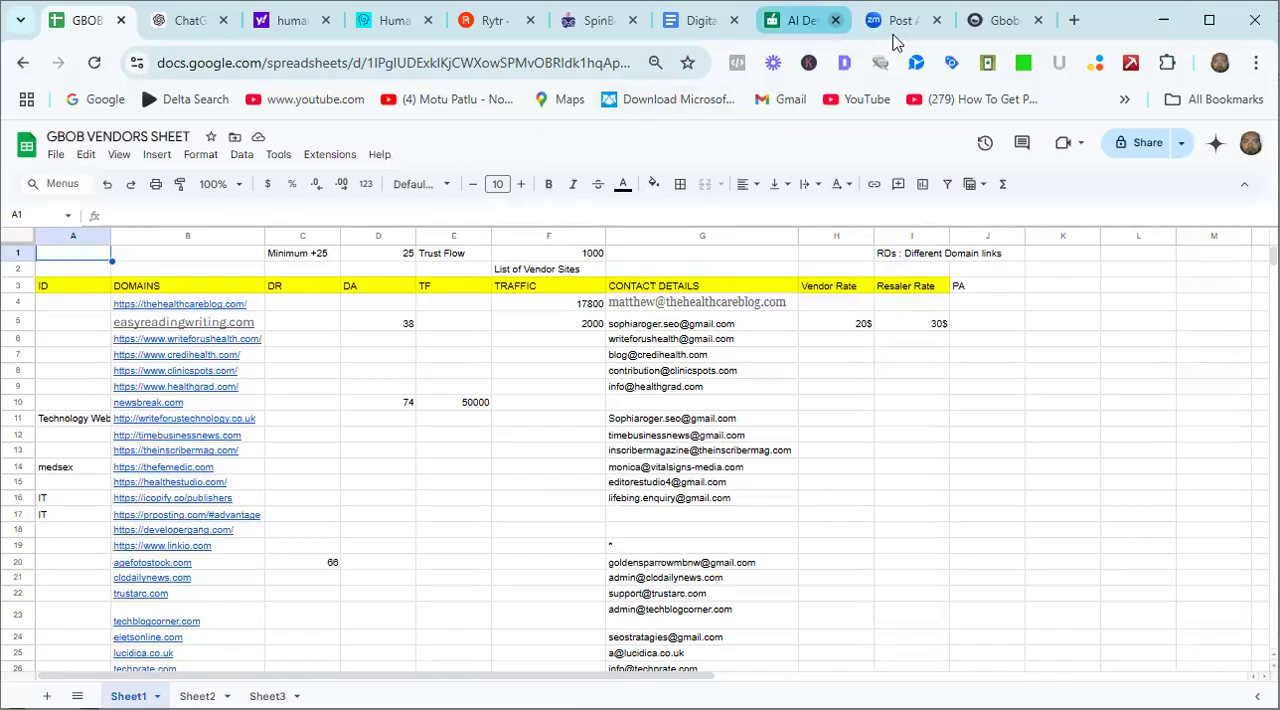
Switch to GBOBER and view the Manage GBOB Clients page and the GBOB Course training lectures.
{"action": "left_click", "coordinate": [997, 30]}
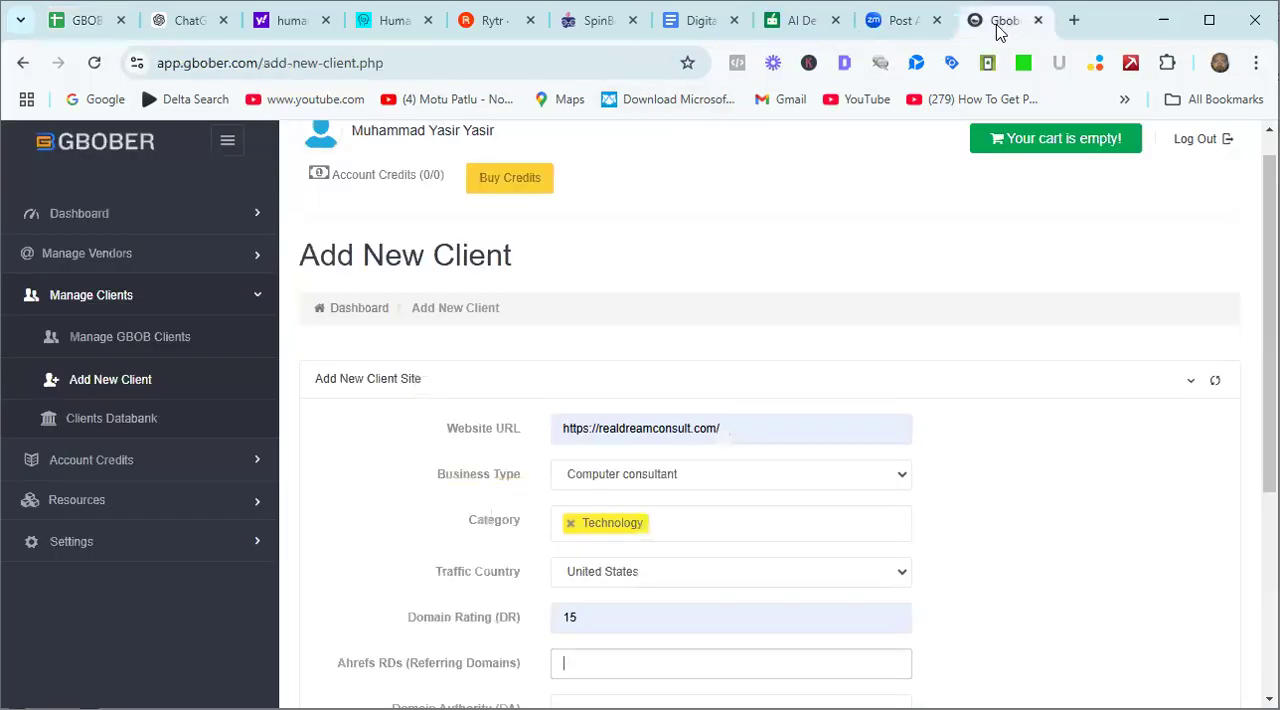
{"action": "left_click", "coordinate": [184, 346]}
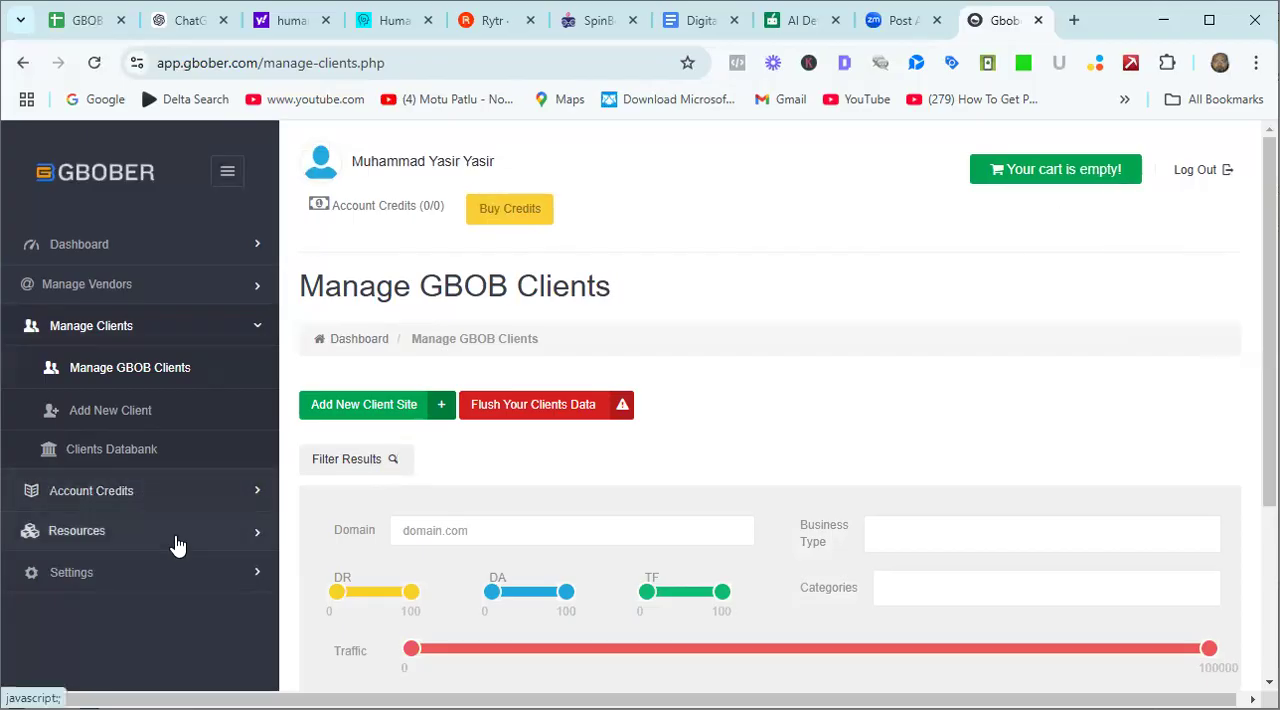
{"action": "left_click", "coordinate": [197, 244]}
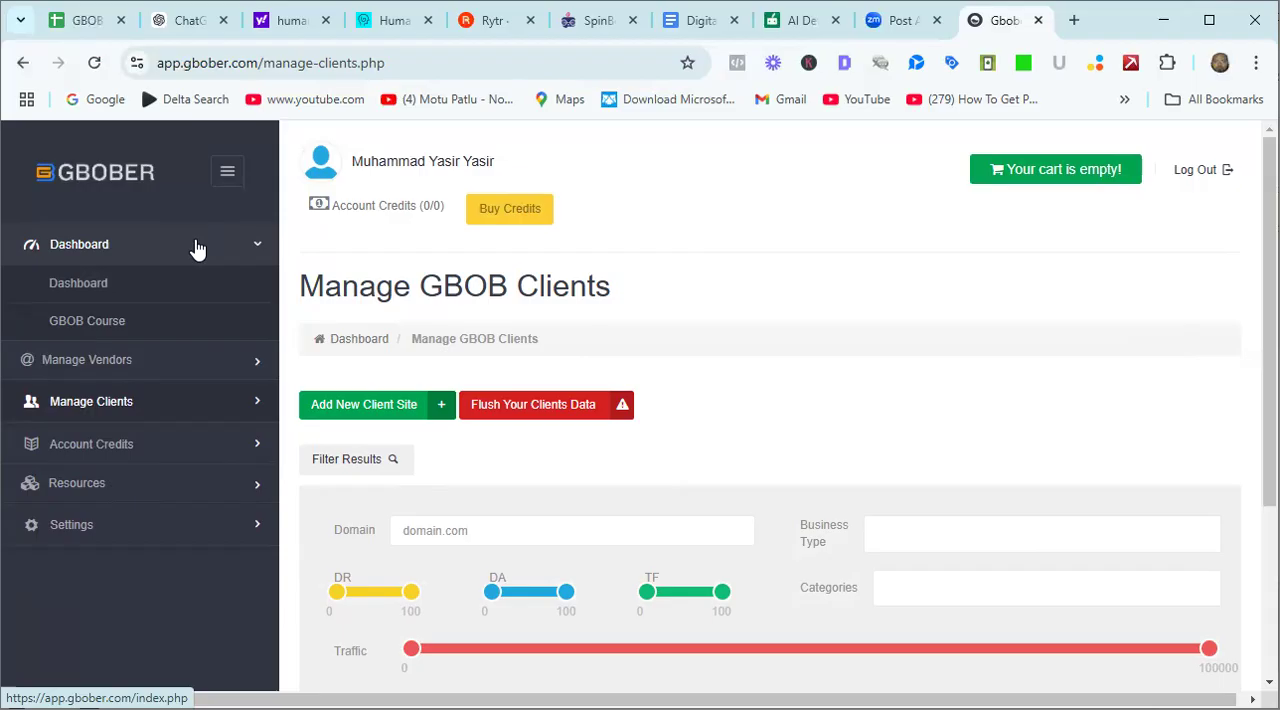
{"action": "left_click", "coordinate": [177, 320]}
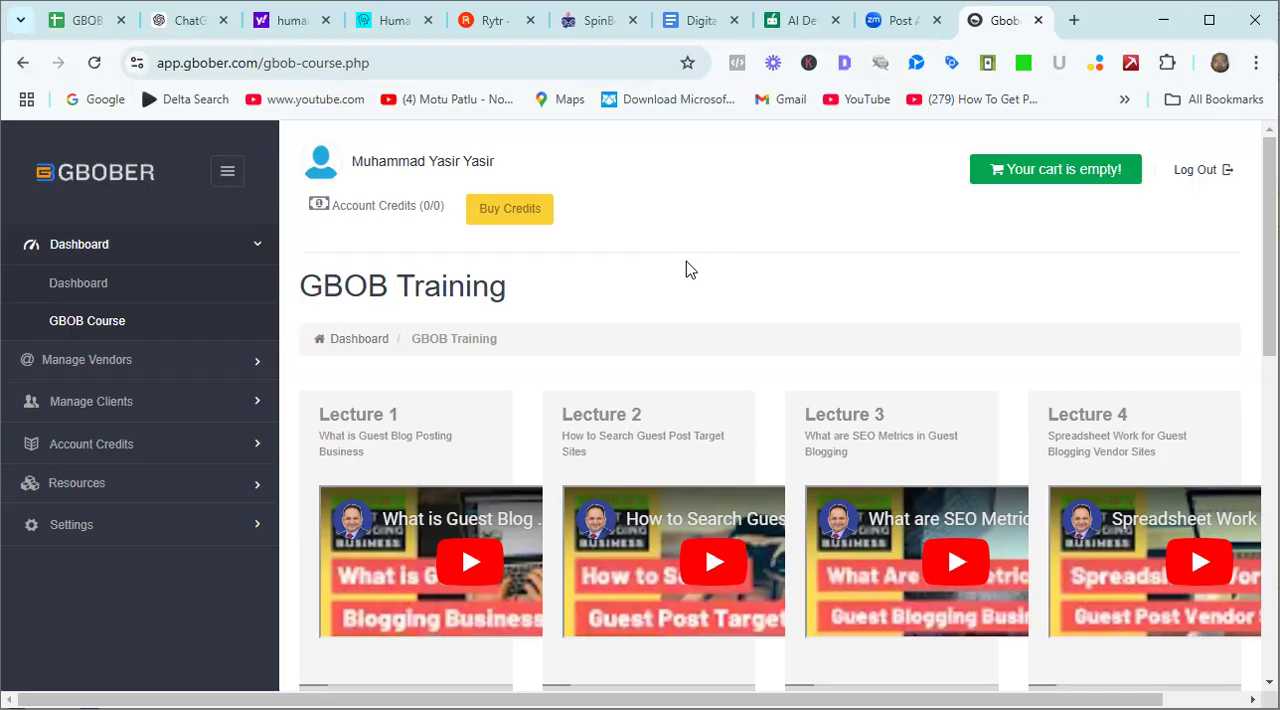
Switch to the Digital Marketing Blog document and review the article from the Affiliate Marketing steps back to the Key Components section.
{"action": "left_click", "coordinate": [686, 40]}
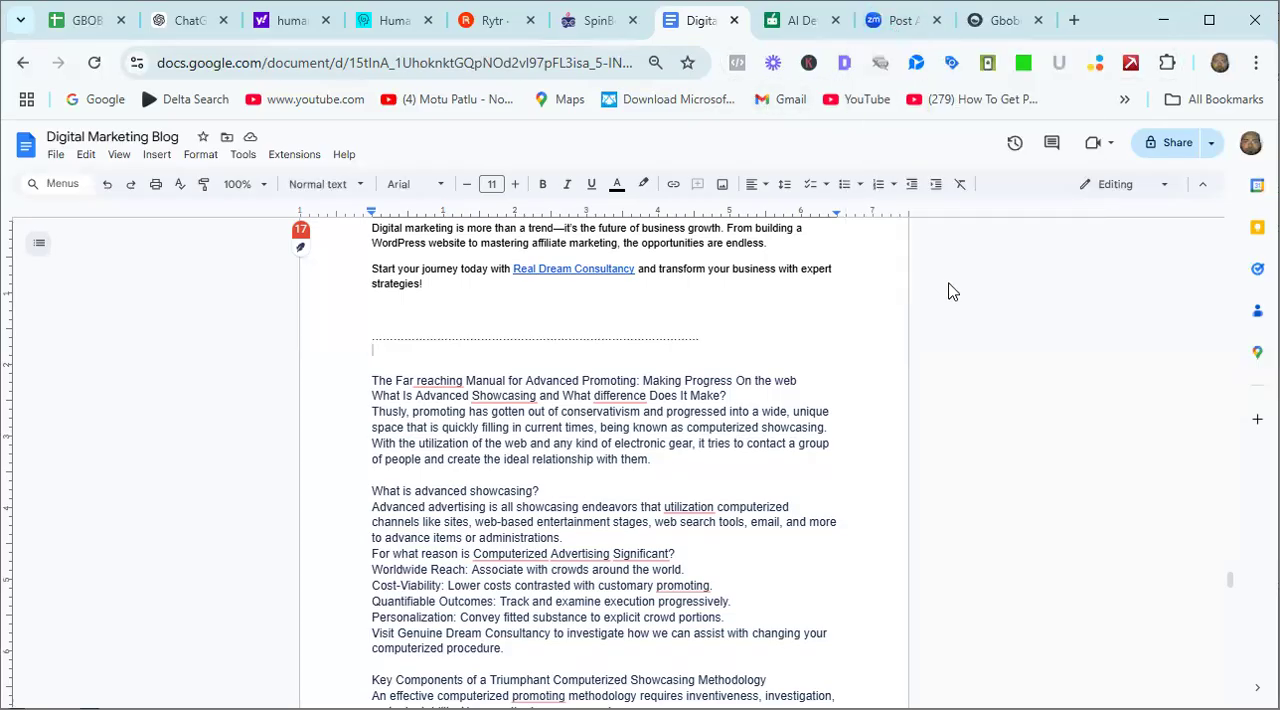
{"action": "mouse_move", "coordinate": [1231, 580]}
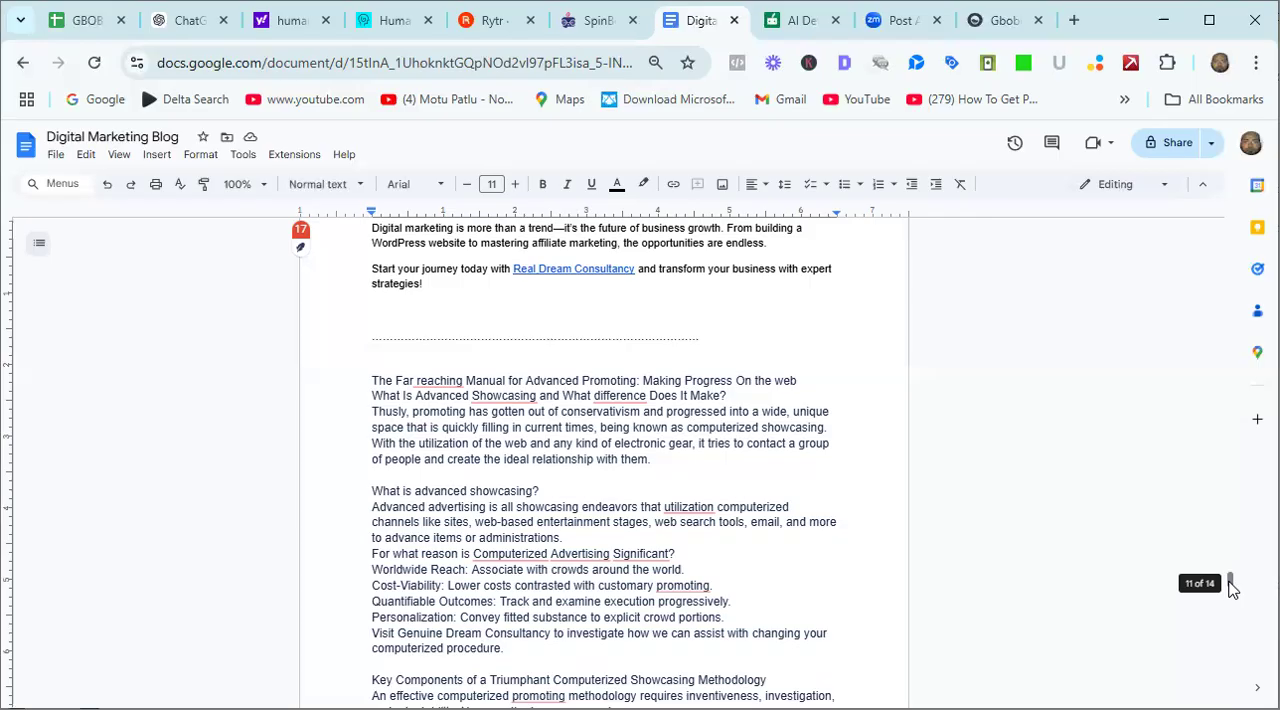
{"action": "left_click_drag", "start_coordinate": [1231, 580], "coordinate": [1231, 524]}
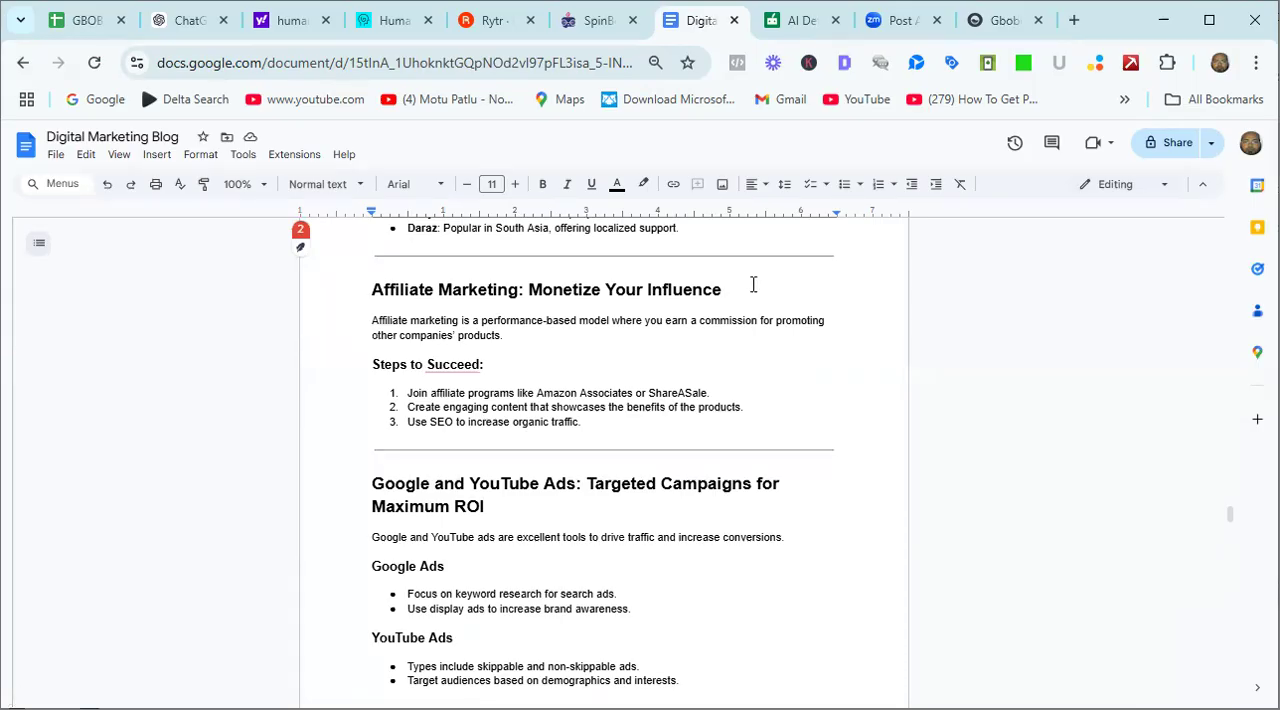
{"action": "left_click", "coordinate": [606, 422]}
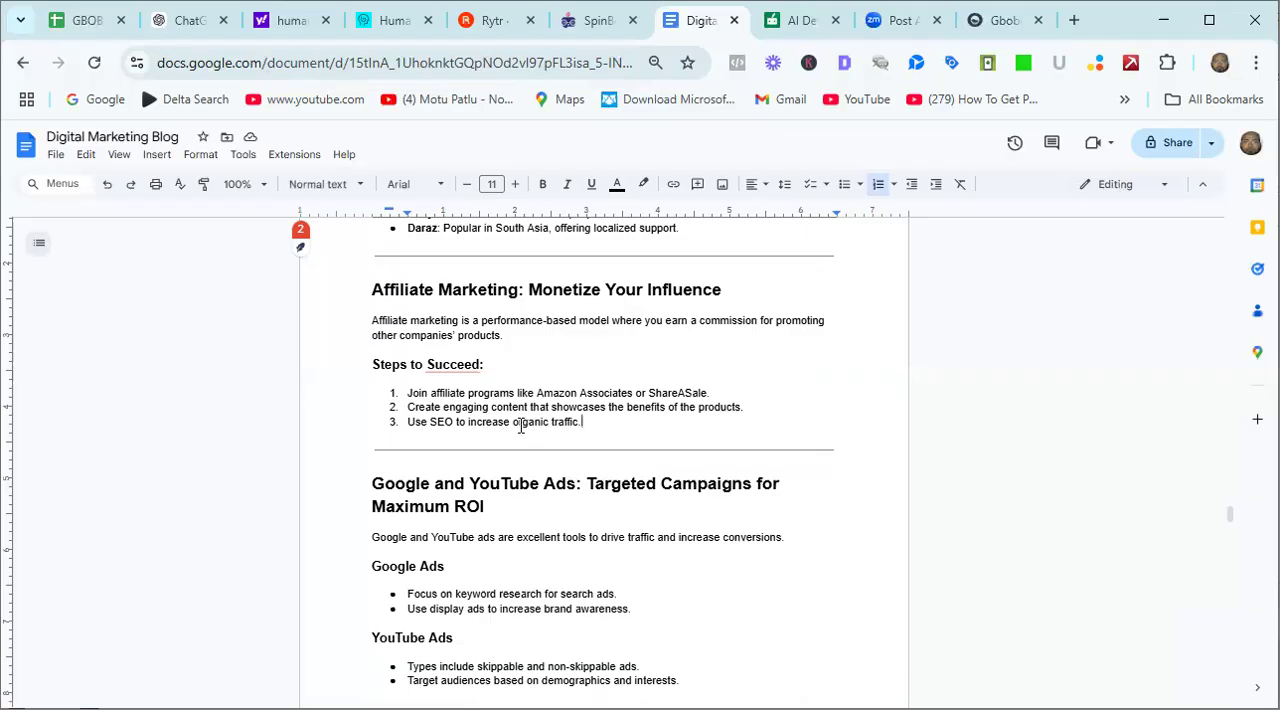
{"action": "left_click_drag", "start_coordinate": [513, 422], "coordinate": [519, 423]}
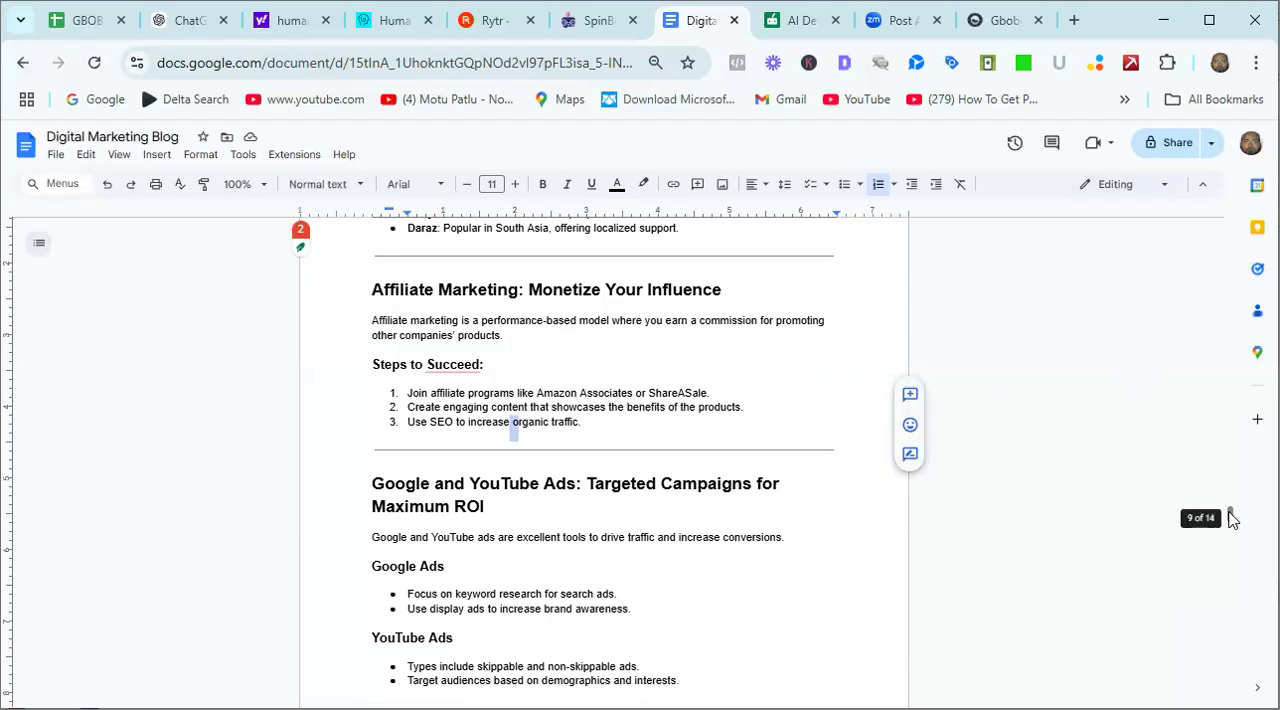
{"action": "scroll", "coordinate": [1230, 505], "scroll_direction": "up", "scroll_amount": 1}
{"action": "left_click_drag", "start_coordinate": [1230, 505], "coordinate": [1232, 422]}
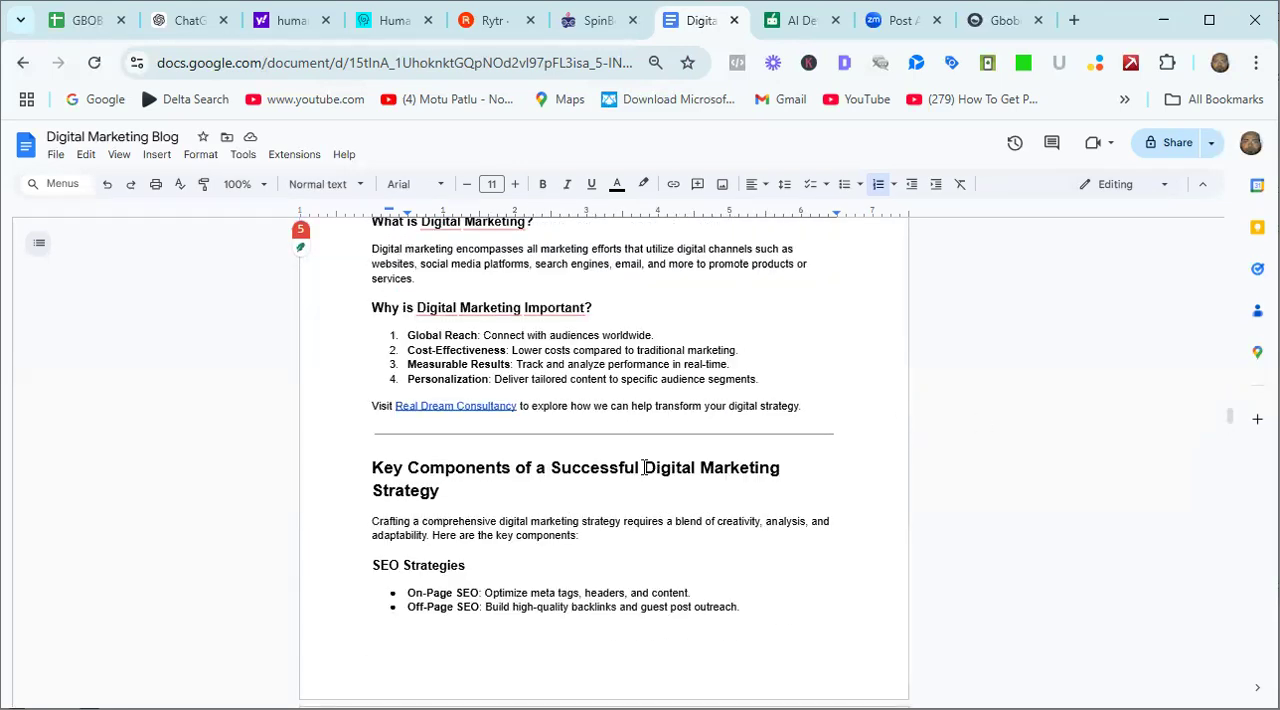
{"action": "left_click_drag", "start_coordinate": [644, 467], "coordinate": [782, 469]}
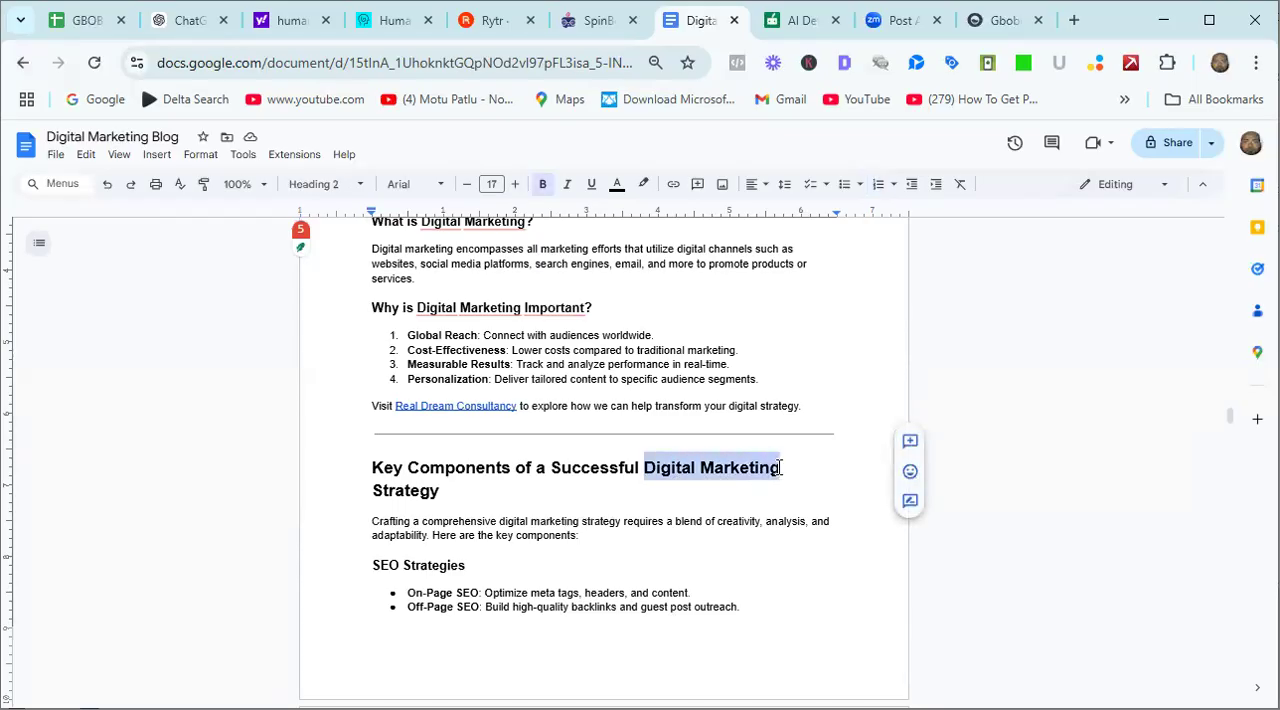
{"action": "left_click", "coordinate": [674, 190]}
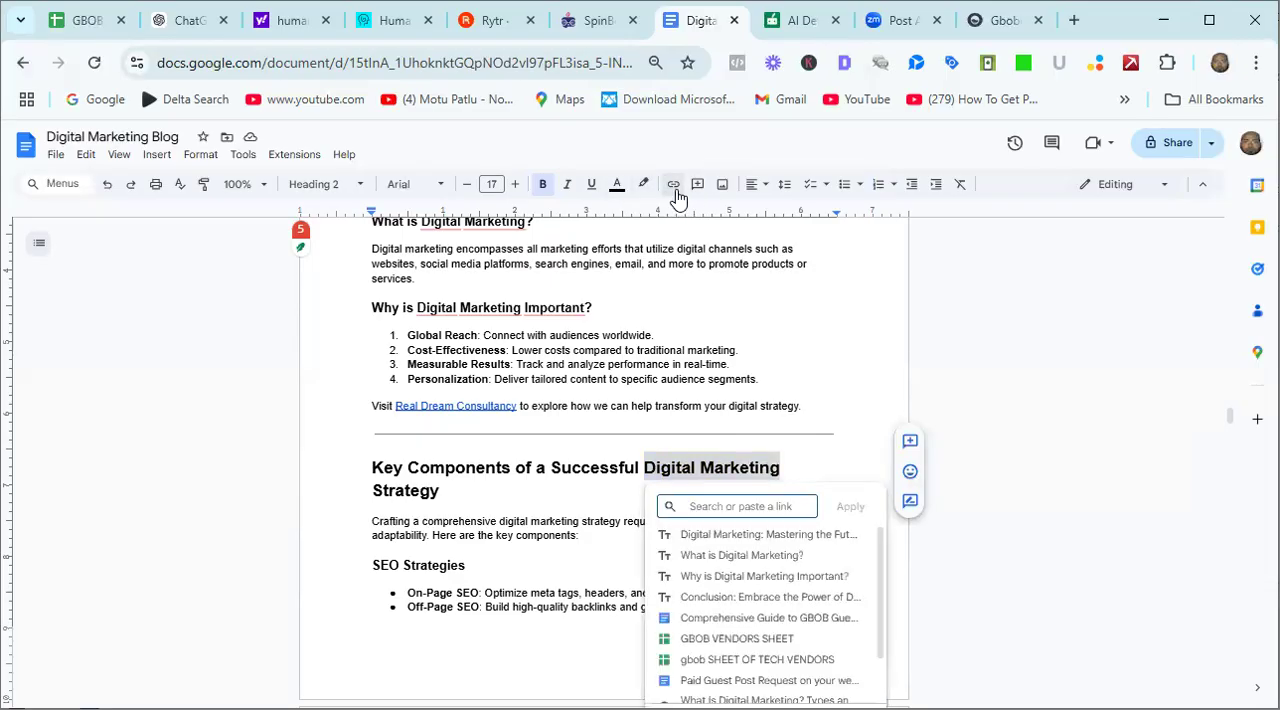
{"action": "type", "text": "www"}
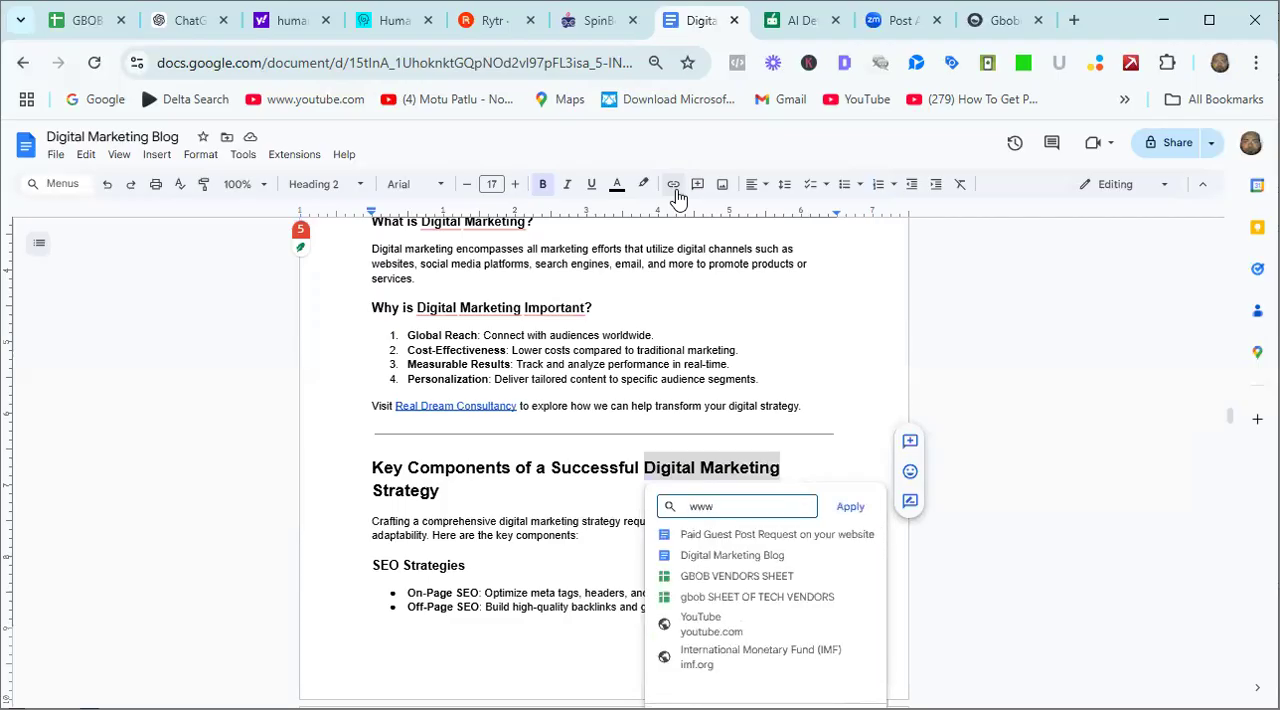
{"action": "type", "text": ".realdre"}
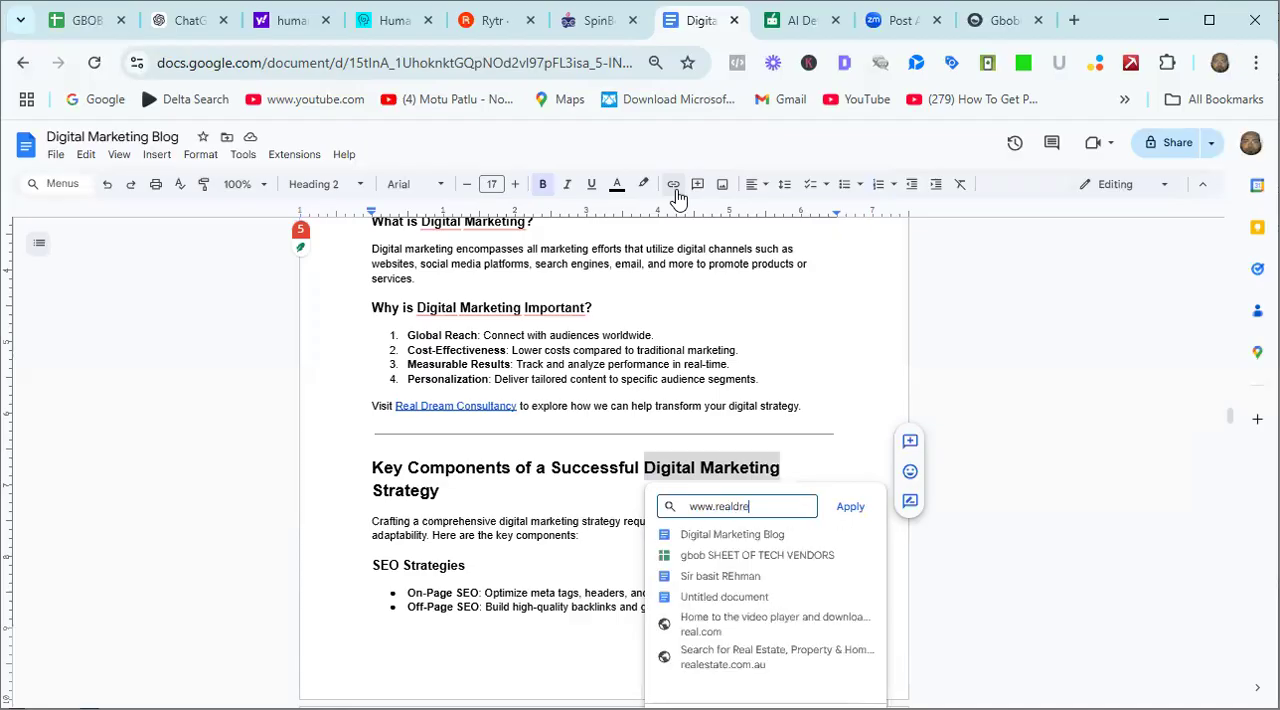
{"action": "type", "text": "amc"}
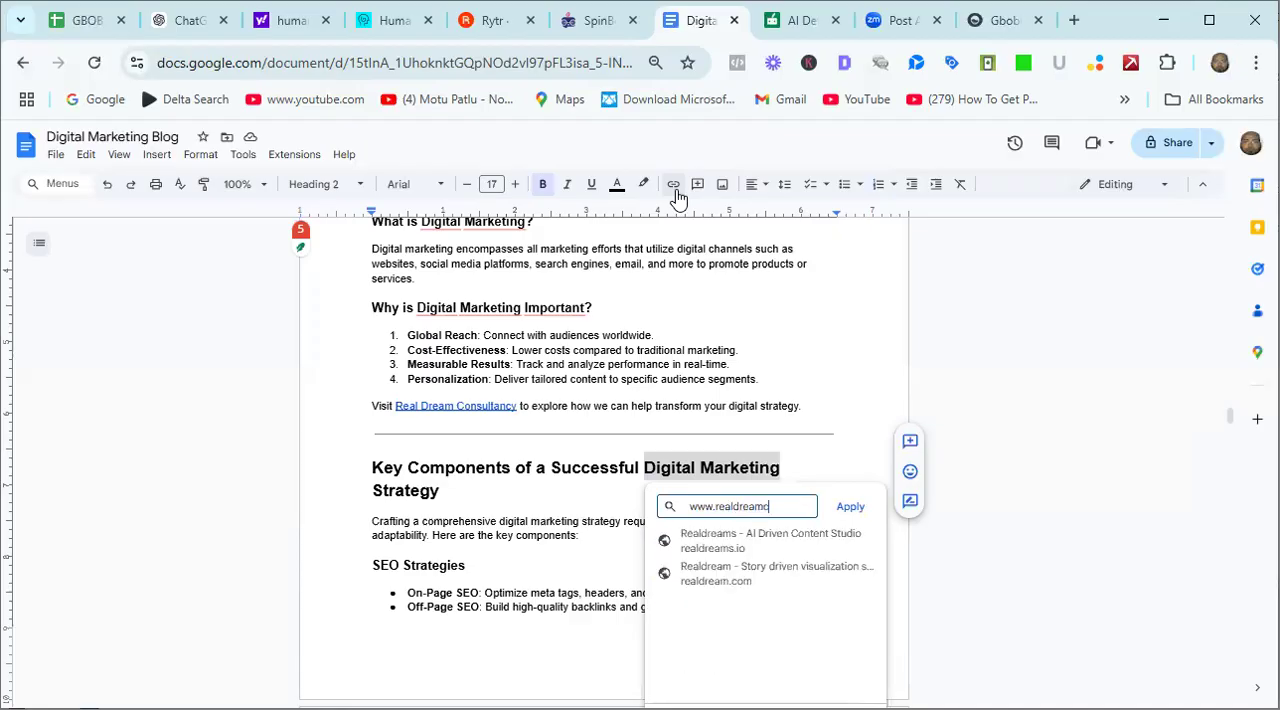
{"action": "type", "text": "onsul"}
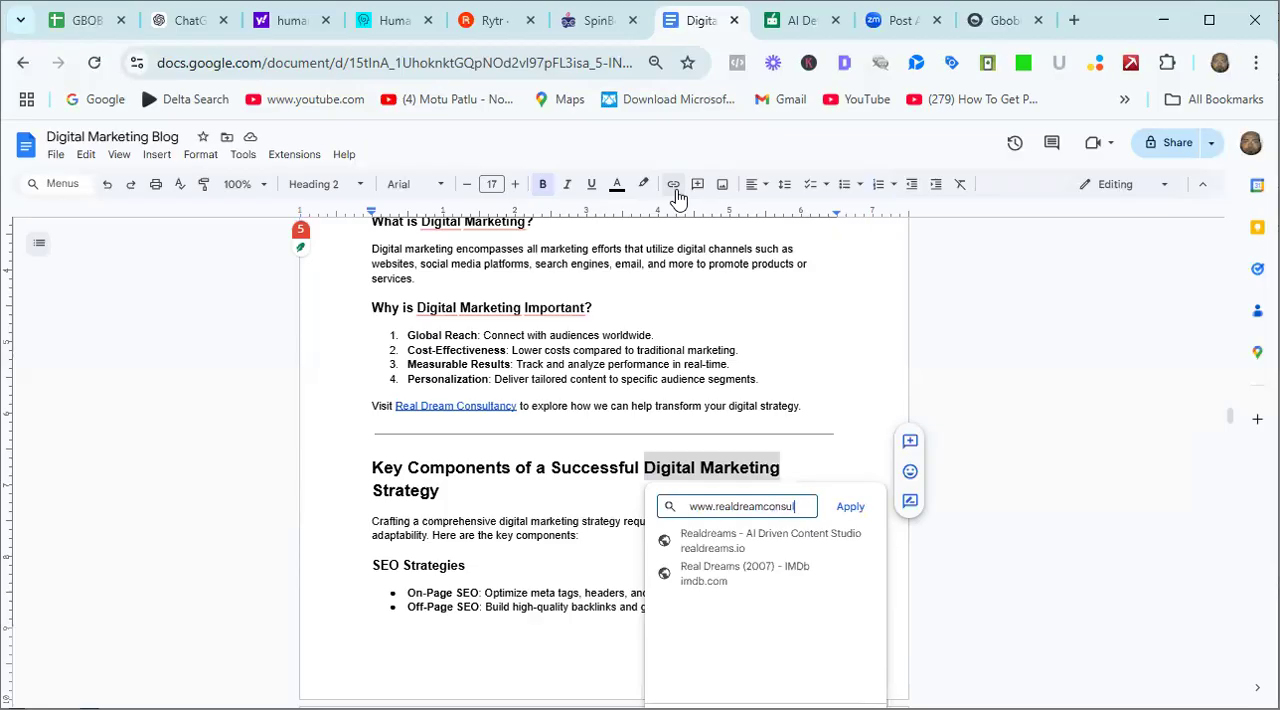
{"action": "type", "text": "t.com"}
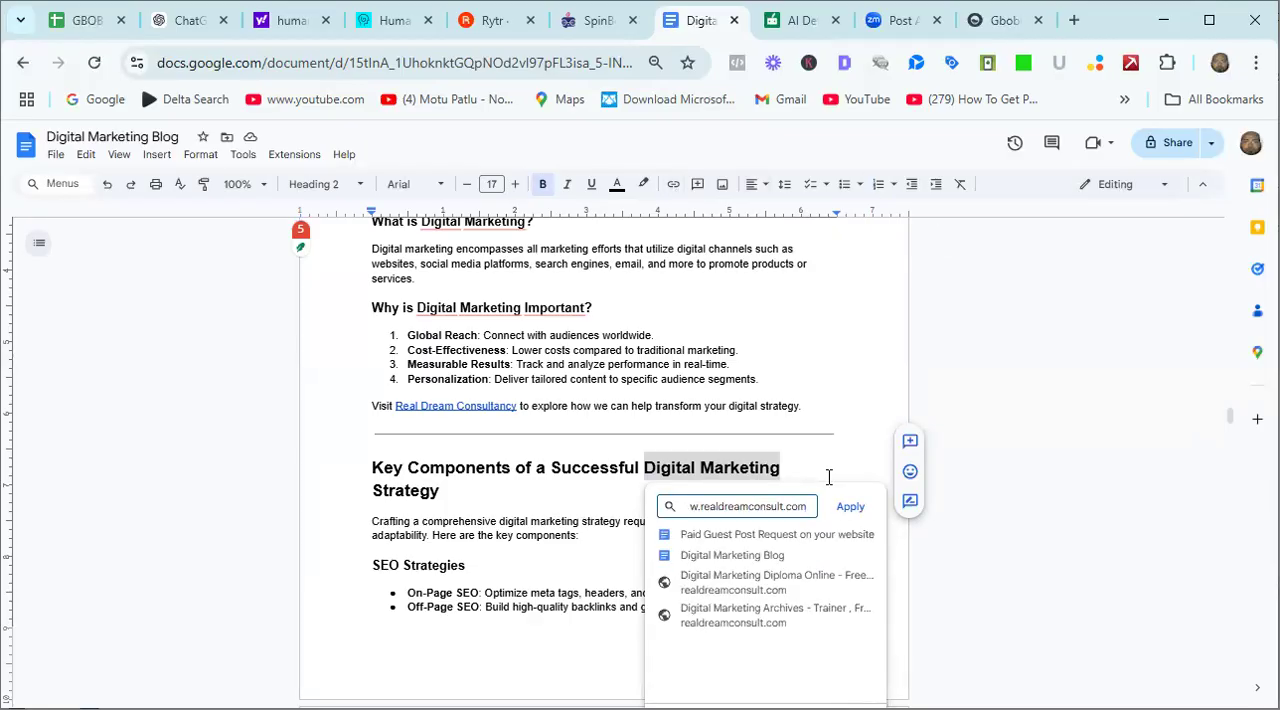
{"action": "left_click", "coordinate": [845, 508]}
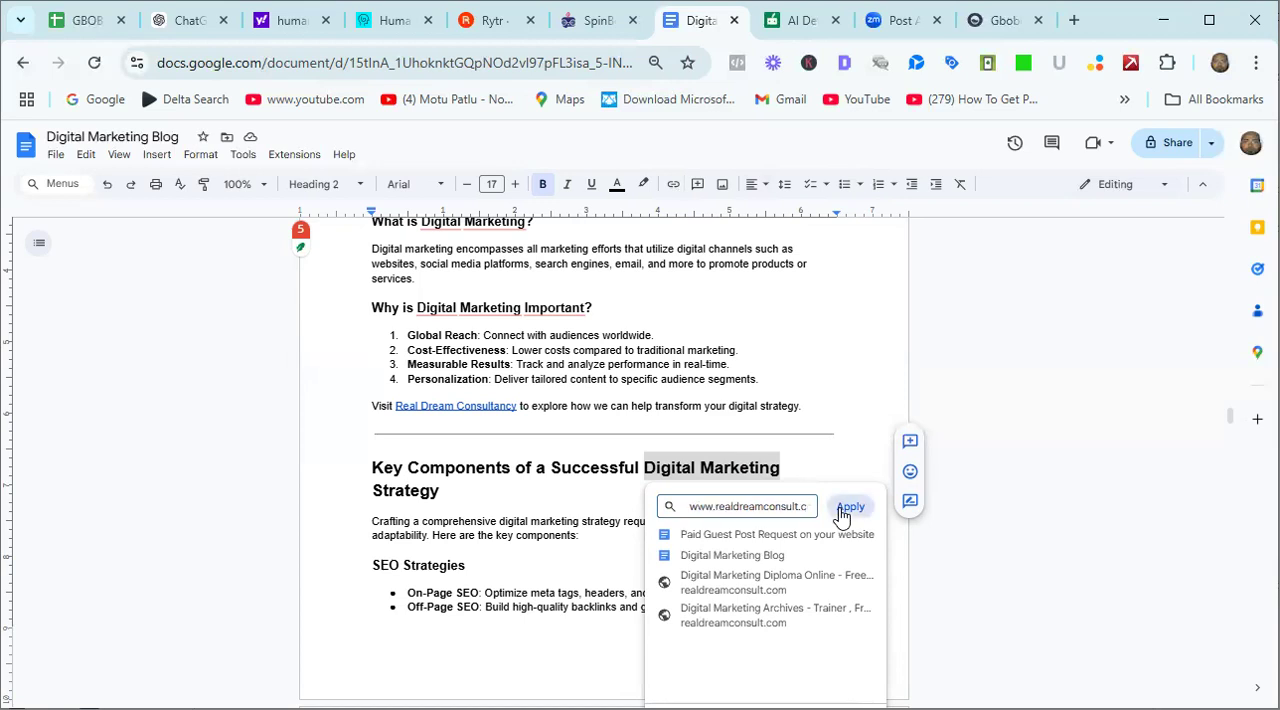